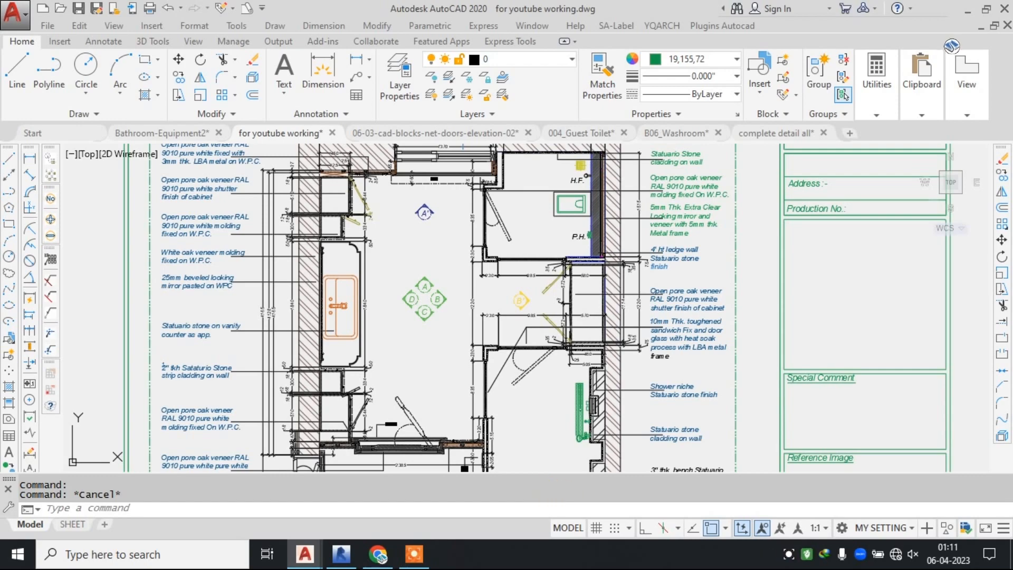
Look over the drawing sheets: the Toilet plan, the elevations beneath it, and the FF plan with its finish notes.
scroll(376, 219, "down", 5)
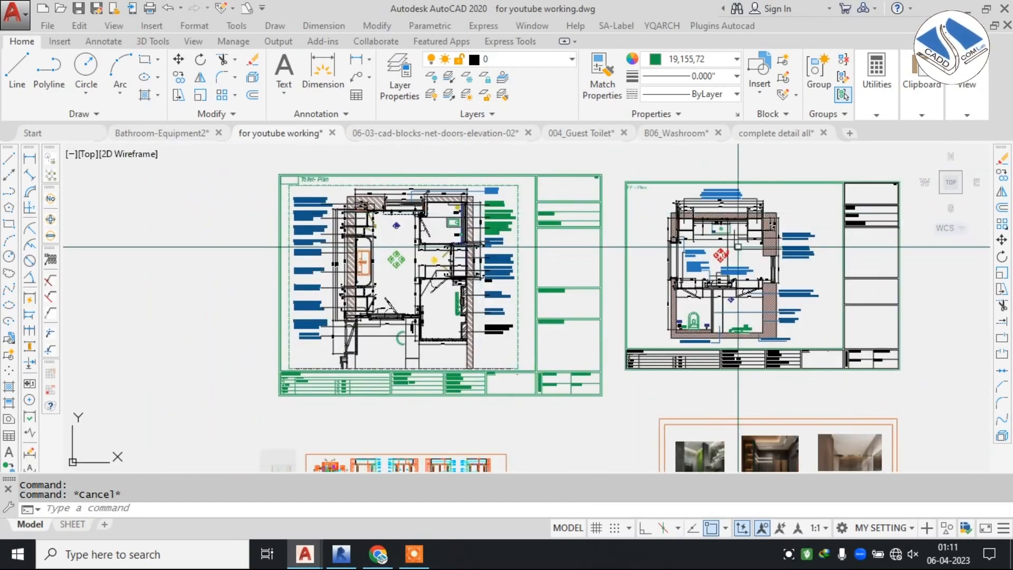
scroll(421, 258, "up", 2)
middle_click_drag(484, 403, 455, 212)
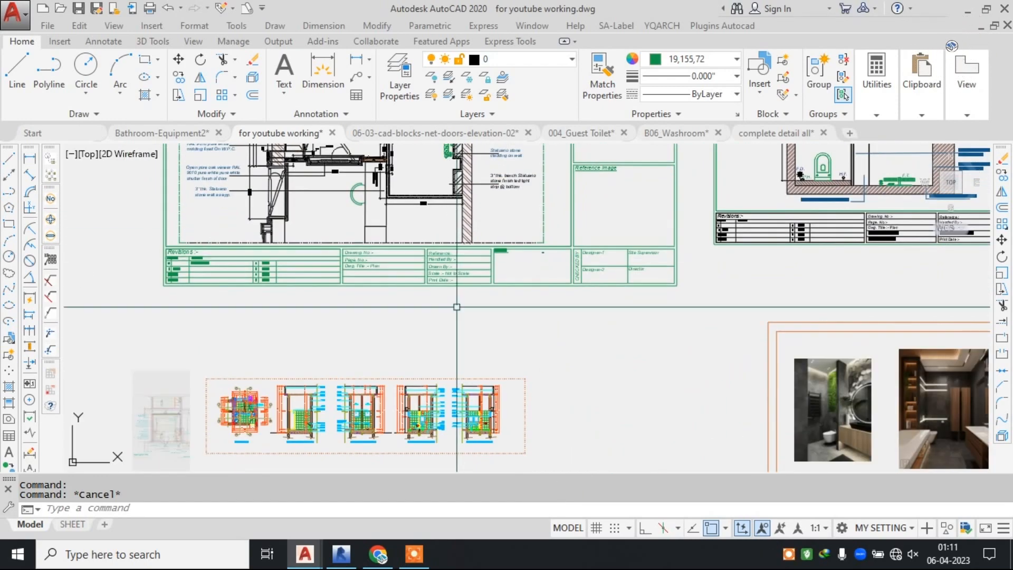
scroll(458, 307, "down", 2)
mouse_move(389, 147)
middle_mouse_down()
mouse_move(514, 339)
mouse_move(518, 294)
mouse_move(458, 259)
middle_mouse_up()
scroll(513, 338, "up", 6)
scroll(514, 335, "down", 2)
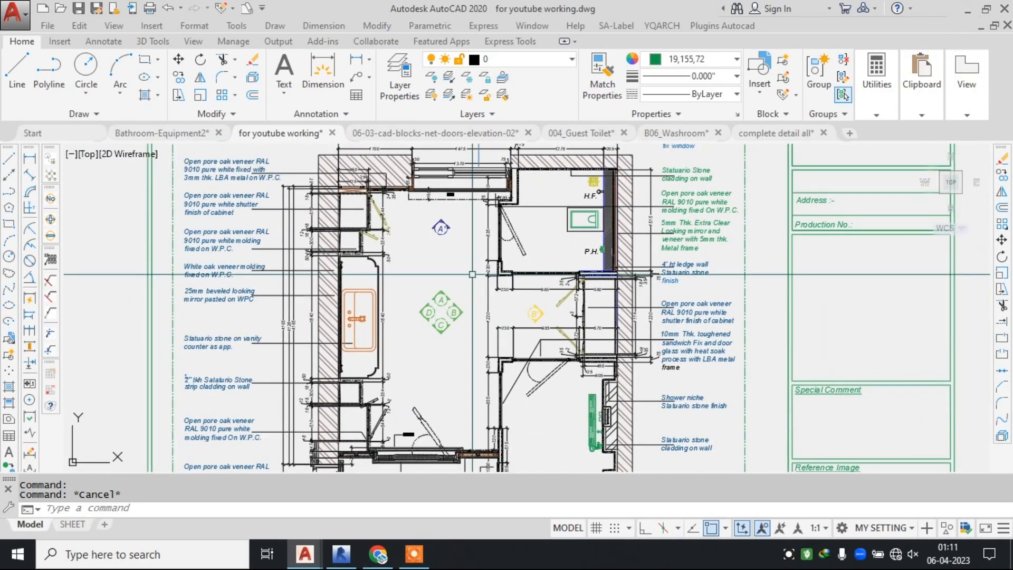
scroll(473, 274, "down", 6)
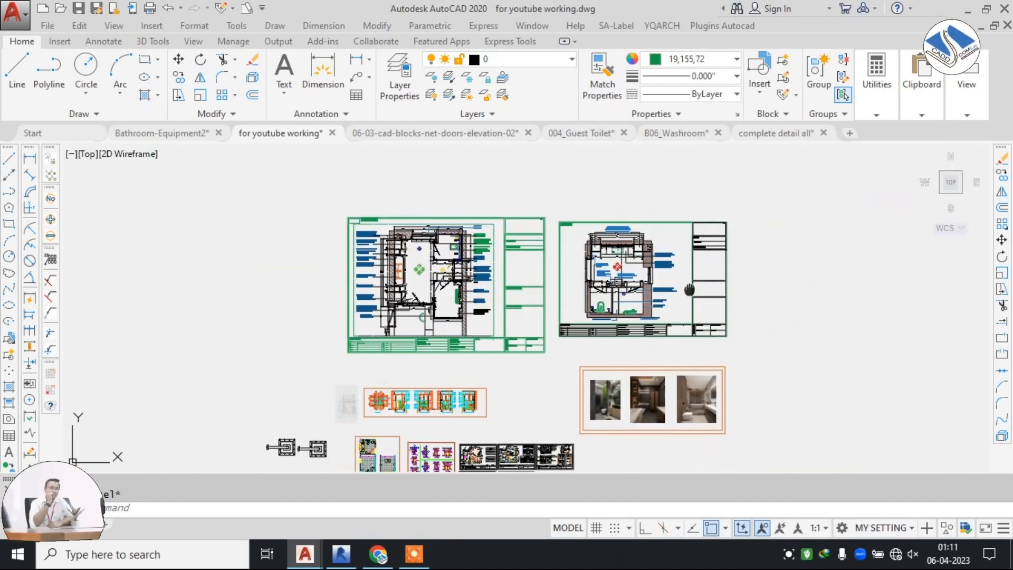
scroll(385, 238, "up", 4)
scroll(385, 238, "up", 6)
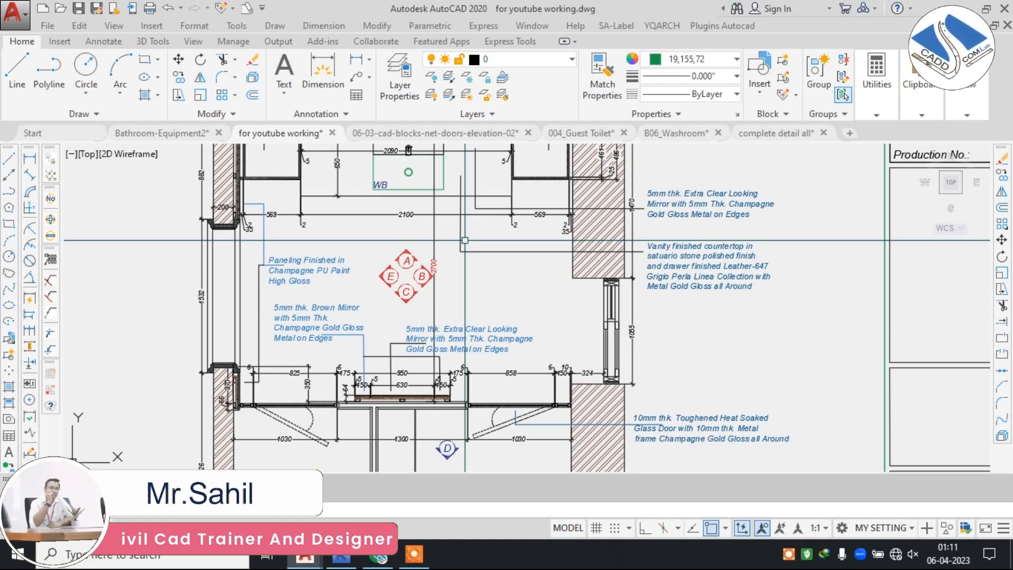
Examine the Toilet plan's layout, including the vanity, cabinets, WC area, elevation markers, dimensions and material notes.
scroll(455, 296, "down", 5)
middle_click_drag(455, 294, 649, 280)
mouse_move(150, 251)
middle_mouse_down()
mouse_move(327, 249)
mouse_move(536, 270)
middle_mouse_up()
scroll(339, 248, "up", 2)
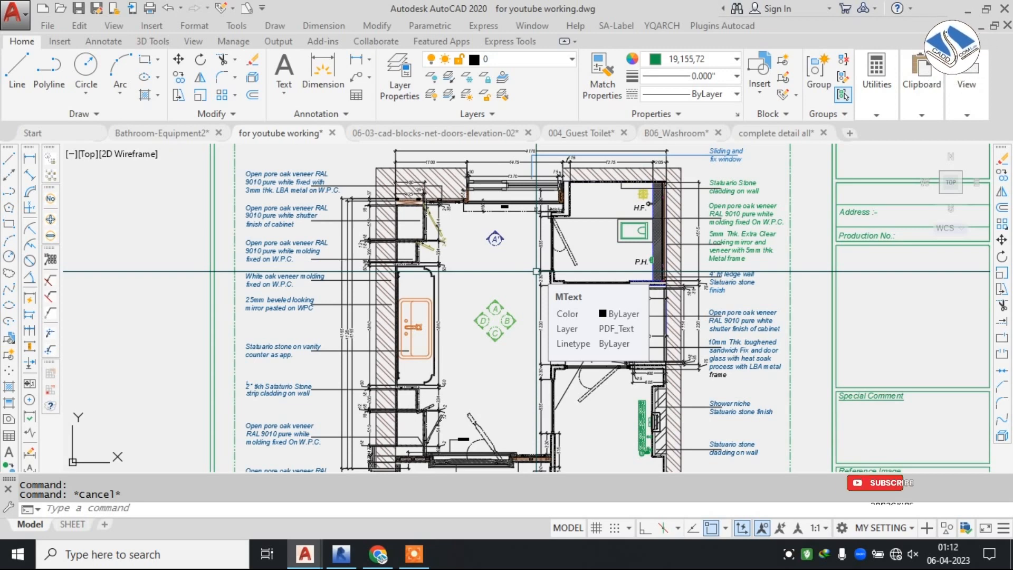
scroll(533, 247, "down", 6)
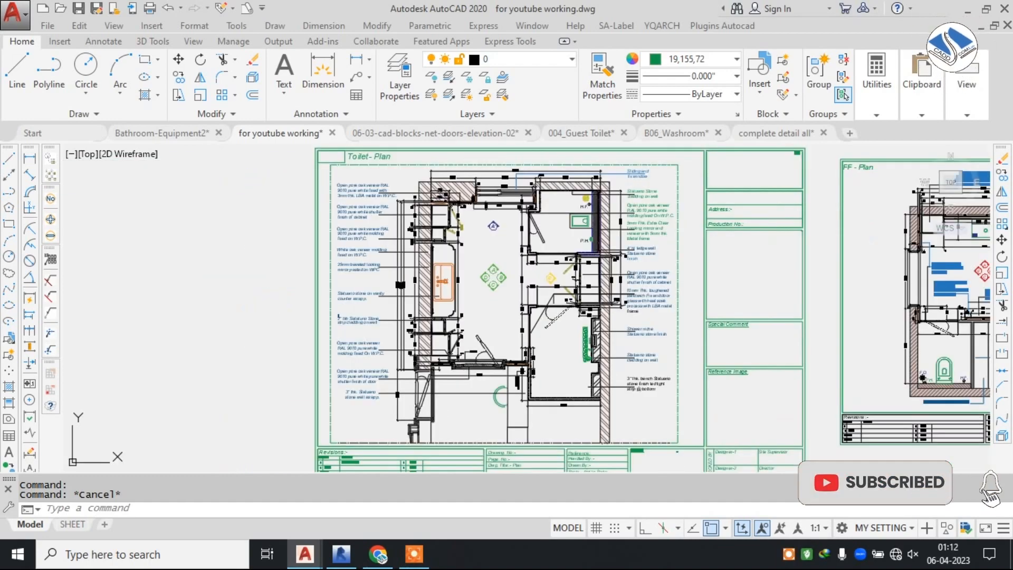
scroll(533, 247, "up", 4)
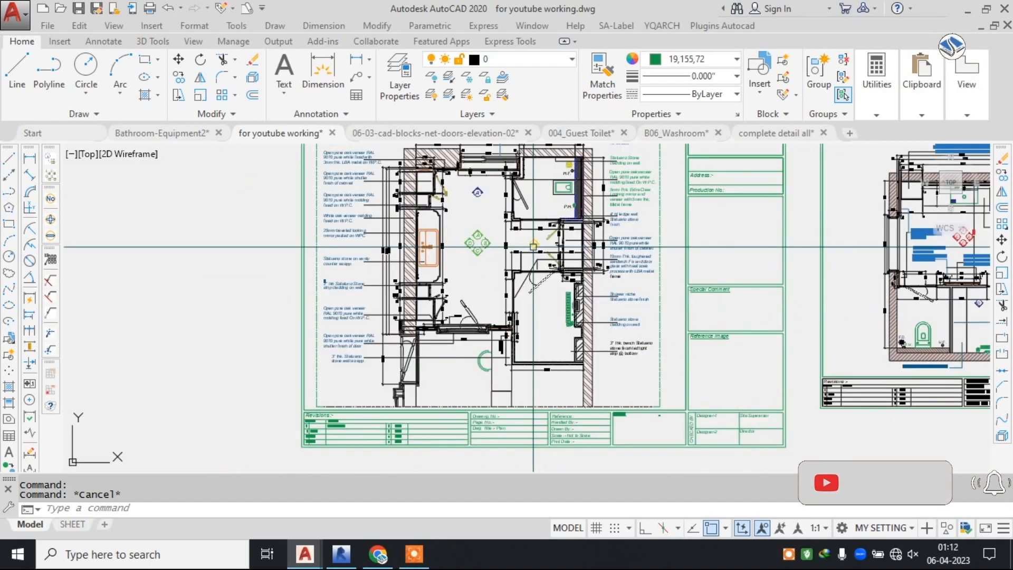
scroll(512, 242, "up", 4)
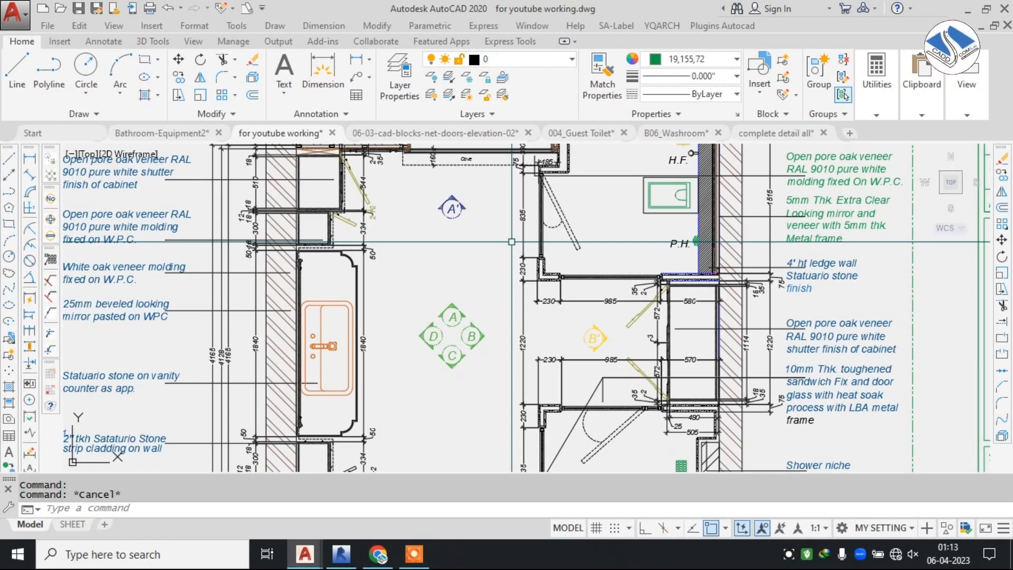
scroll(512, 242, "down", 5)
scroll(441, 223, "up", 5)
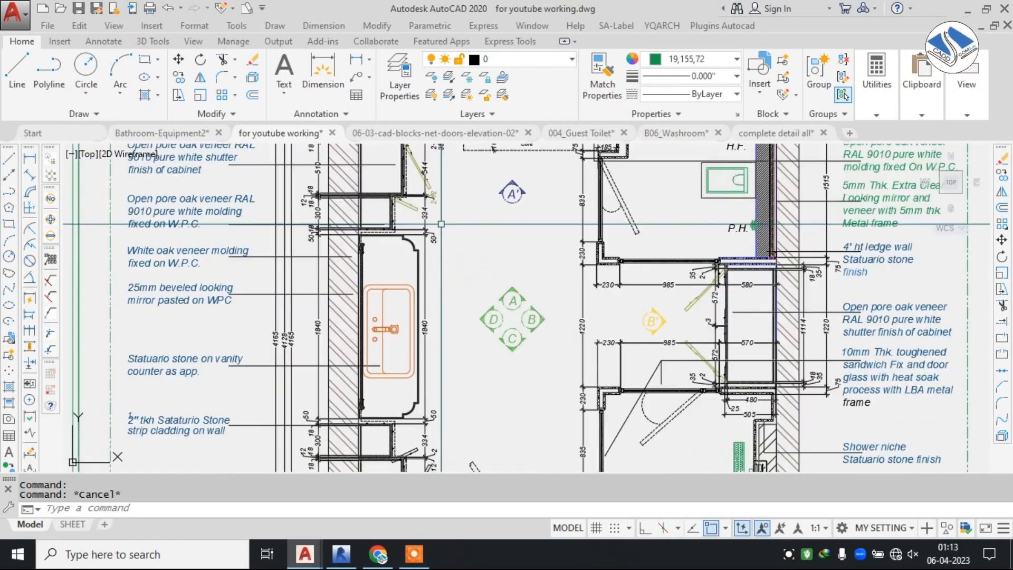
middle_click_drag(475, 294, 461, 334)
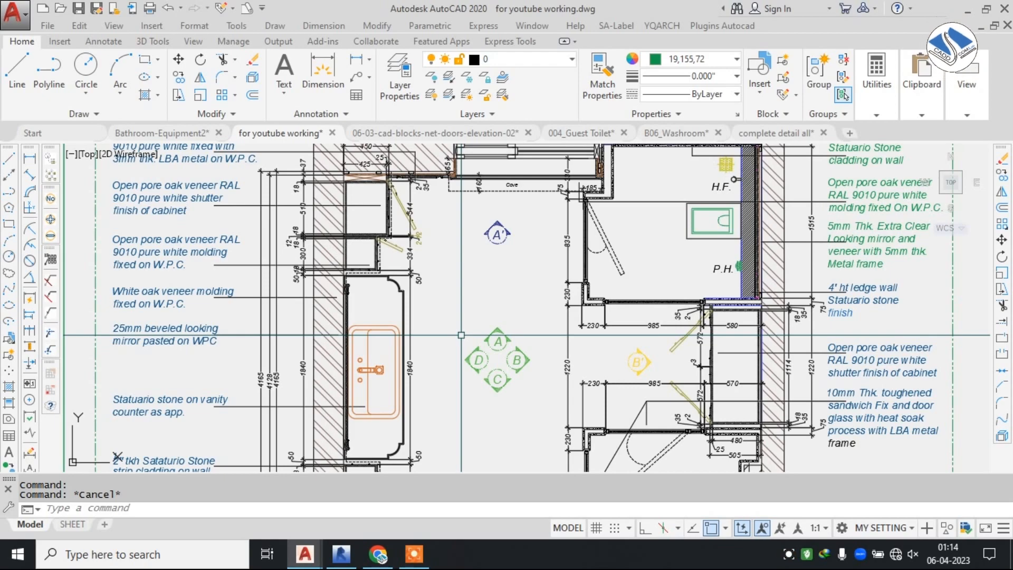
Examine the FF plan's washbasin wall, including the full-height cabinets, mirror notes and dimension chains.
scroll(526, 296, "down", 6)
scroll(526, 296, "up", 5)
scroll(525, 296, "down", 5)
scroll(647, 248, "up", 5)
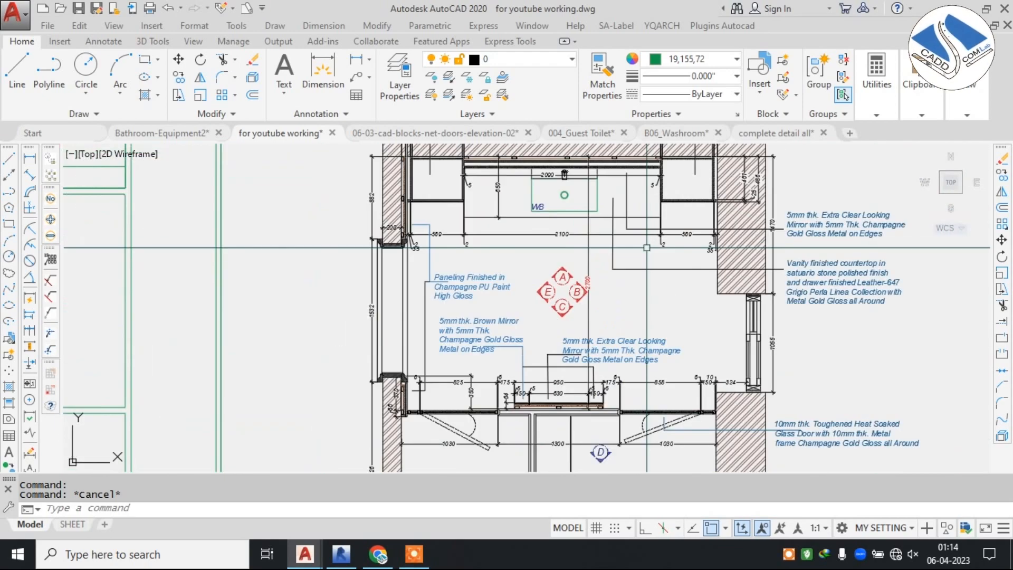
middle_click_drag(616, 252, 550, 345)
scroll(530, 179, "up", 2)
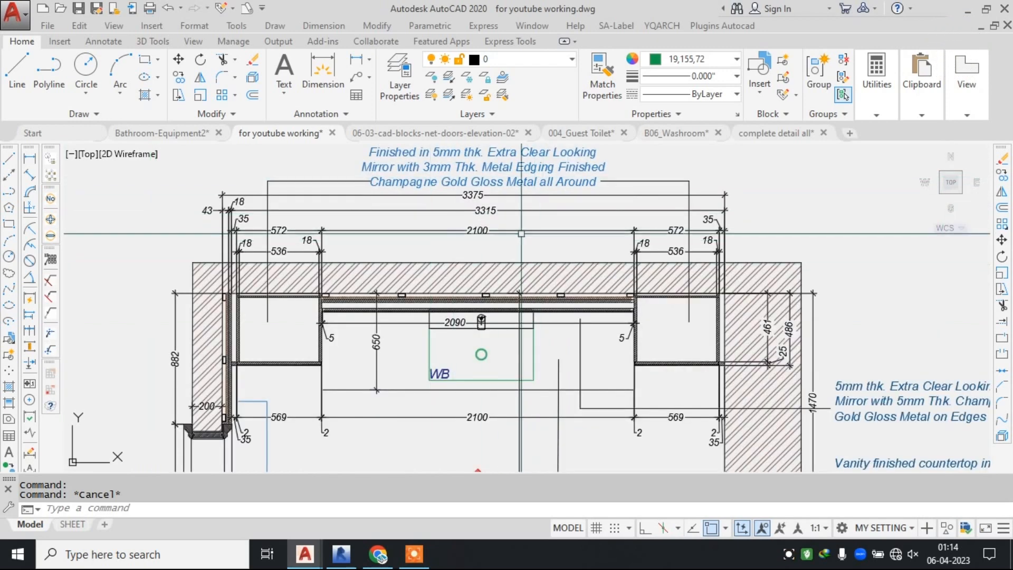
mouse_move(521, 233)
middle_mouse_down()
mouse_move(512, 271)
mouse_move(573, 276)
middle_mouse_up()
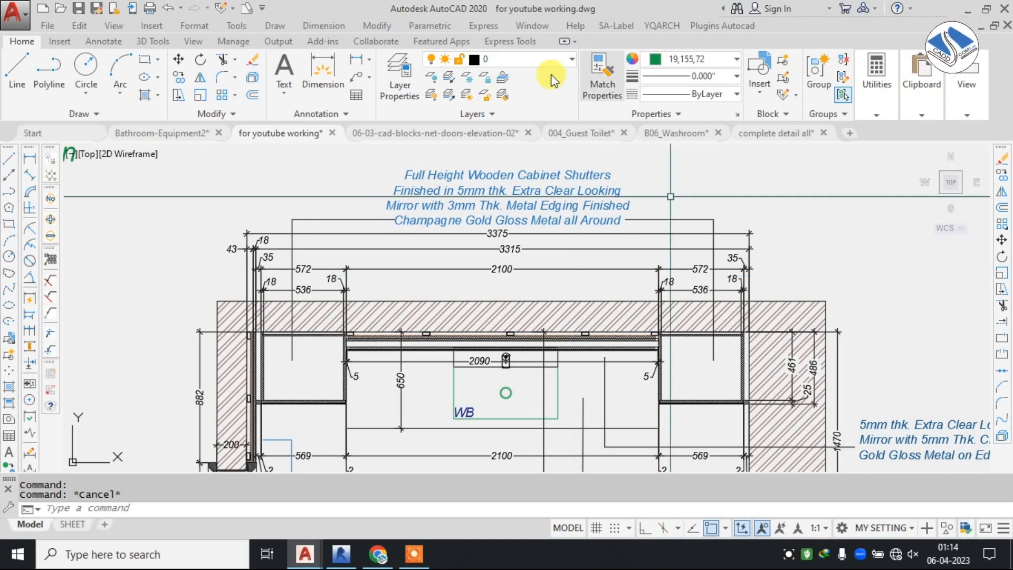
Review the Toilet plan again, checking the cabinet and vanity wall, the WC enclosure and their annotations.
scroll(531, 199, "down", 6)
middle_click_drag(383, 315, 781, 294)
scroll(495, 267, "up", 4)
middle_click_drag(464, 236, 553, 267)
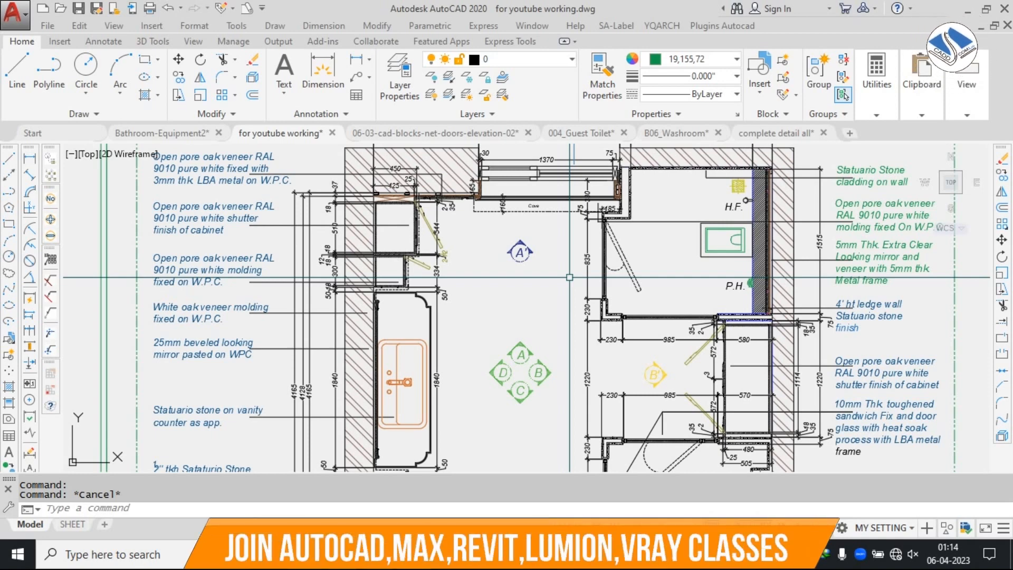
scroll(457, 276, "down", 2)
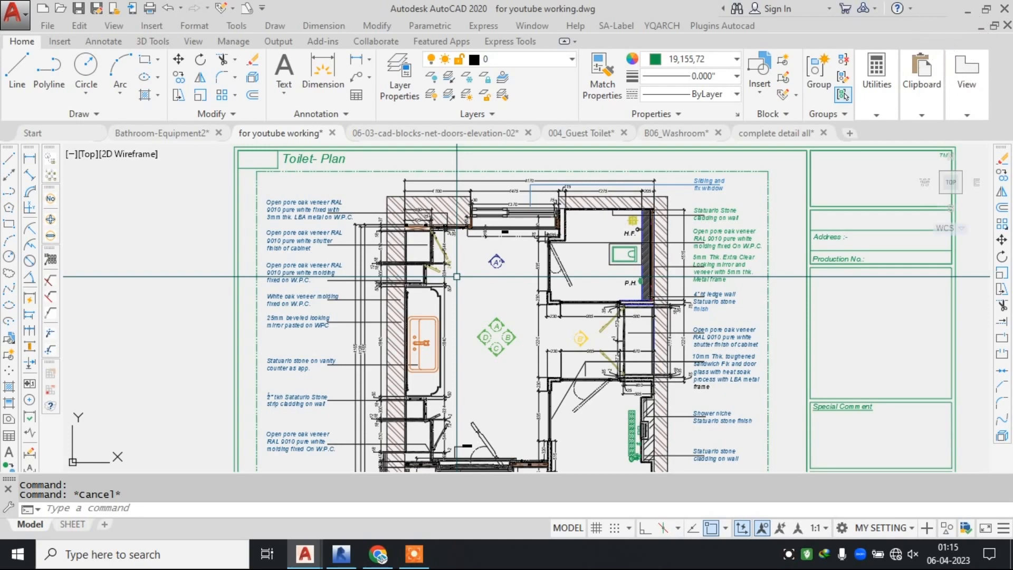
Inspect the bathroom reference photos placed below the plan sheets, focusing on the first two interiors.
scroll(457, 276, "down", 8)
scroll(651, 323, "up", 5)
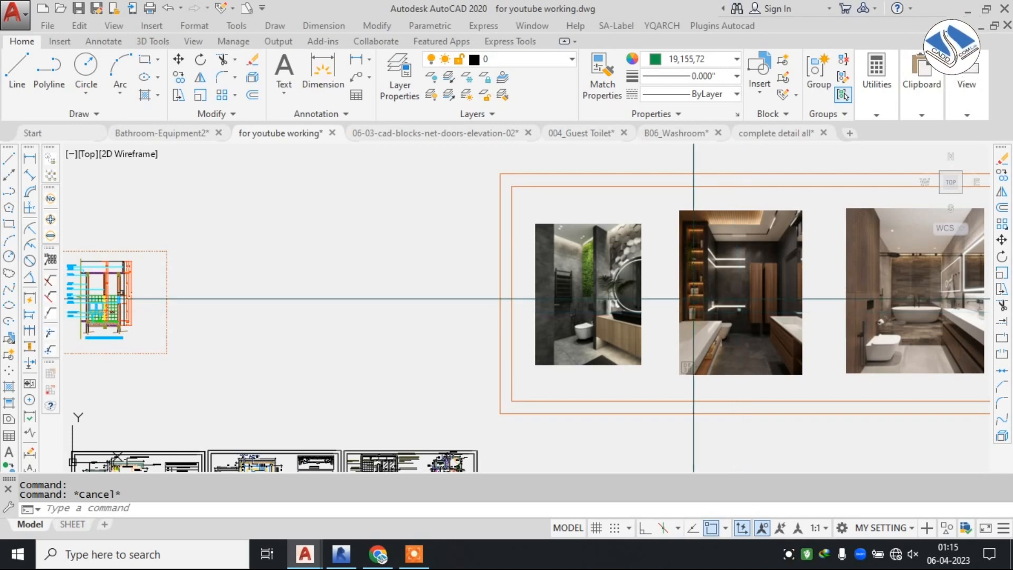
scroll(830, 312, "up", 4)
middle_click_drag(537, 295, 758, 336)
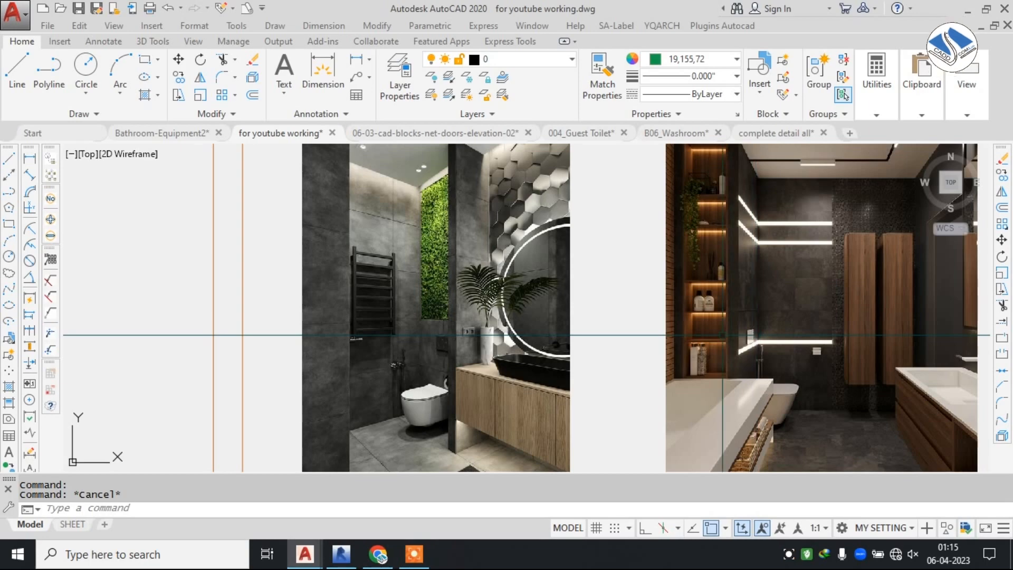
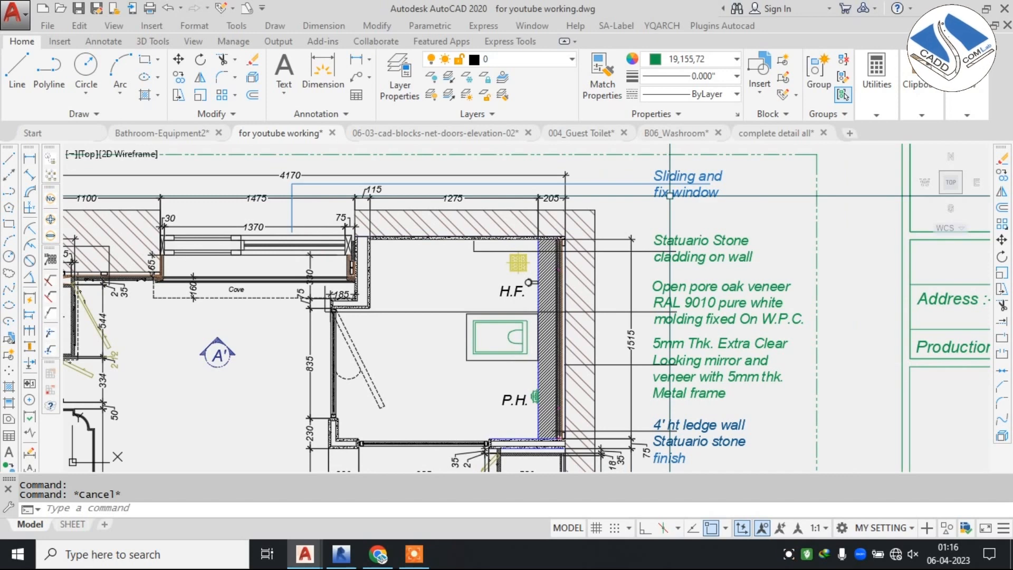
Read the finish notes beside the Toilet plan's WC wall, covering stone cladding, oak veneer molding, looking mirror and ledge wall.
scroll(669, 195, "up", 3)
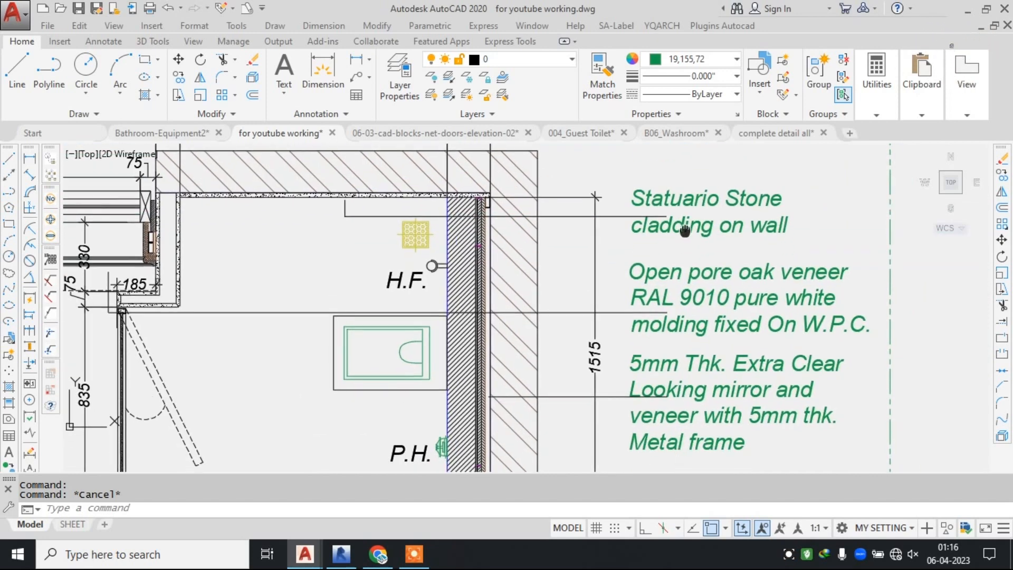
middle_click_drag(727, 301, 708, 222)
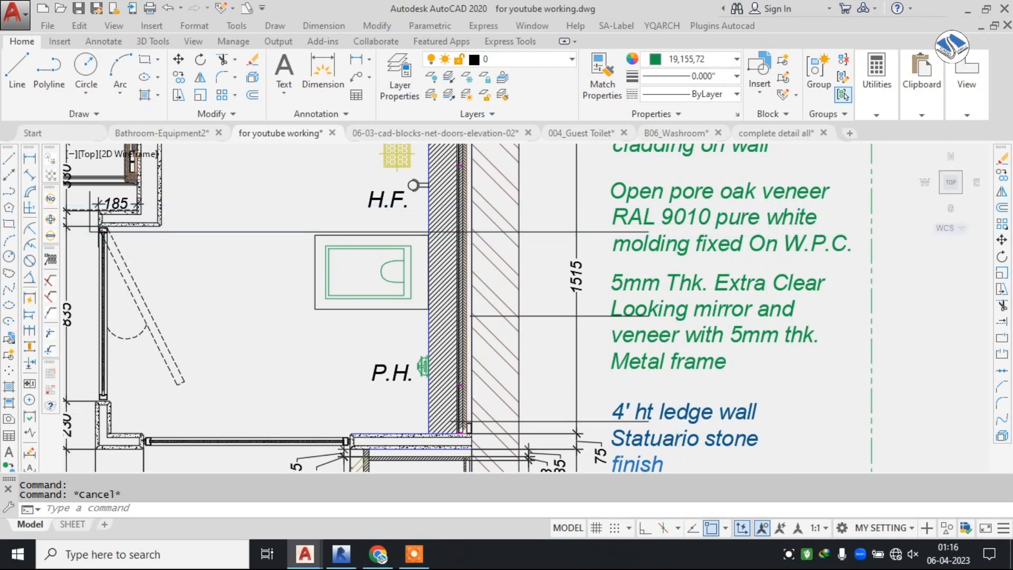
scroll(707, 241, "down", 2)
middle_click_drag(699, 263, 692, 183)
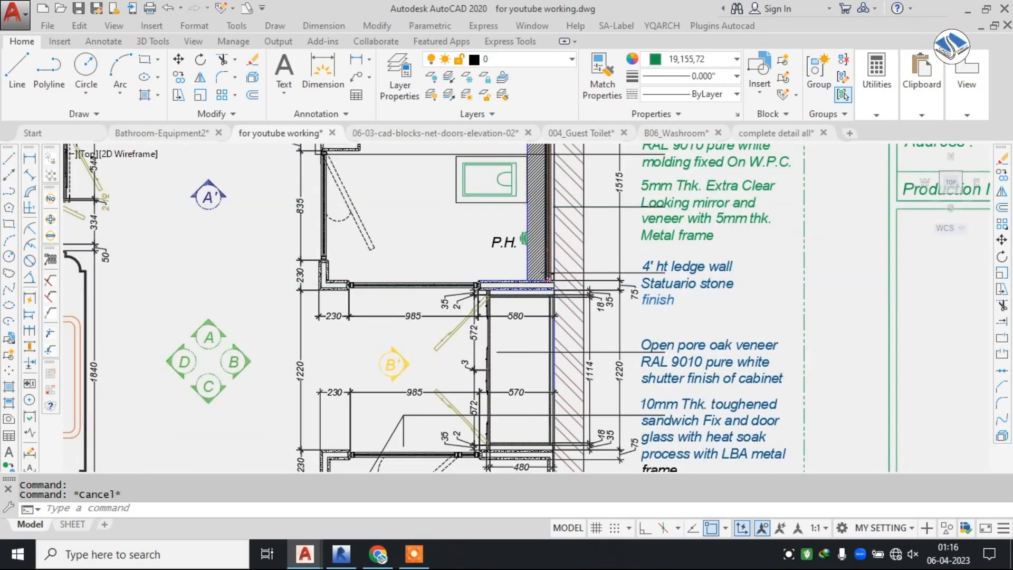
scroll(703, 204, "up", 2)
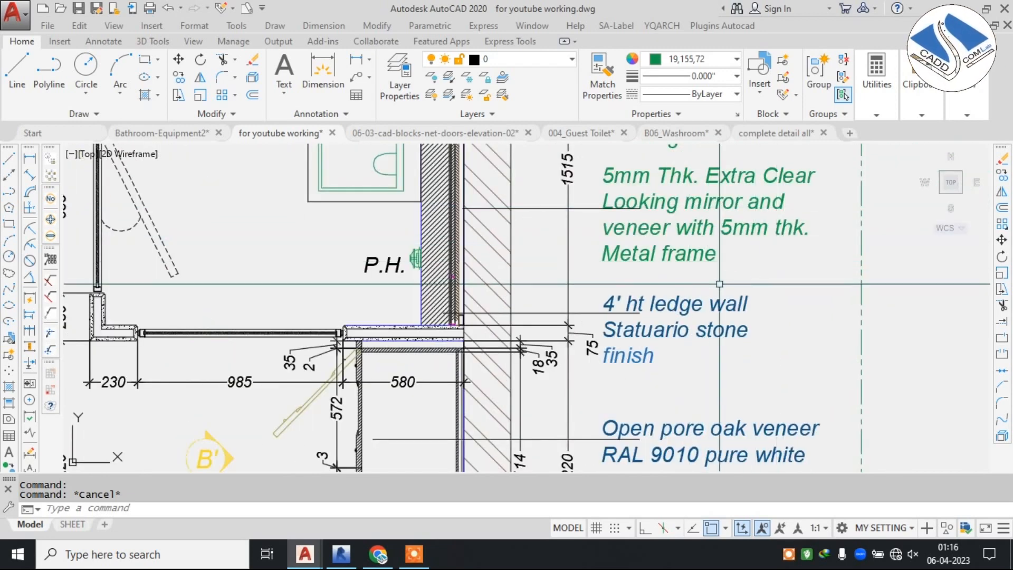
middle_click_drag(654, 222, 667, 290)
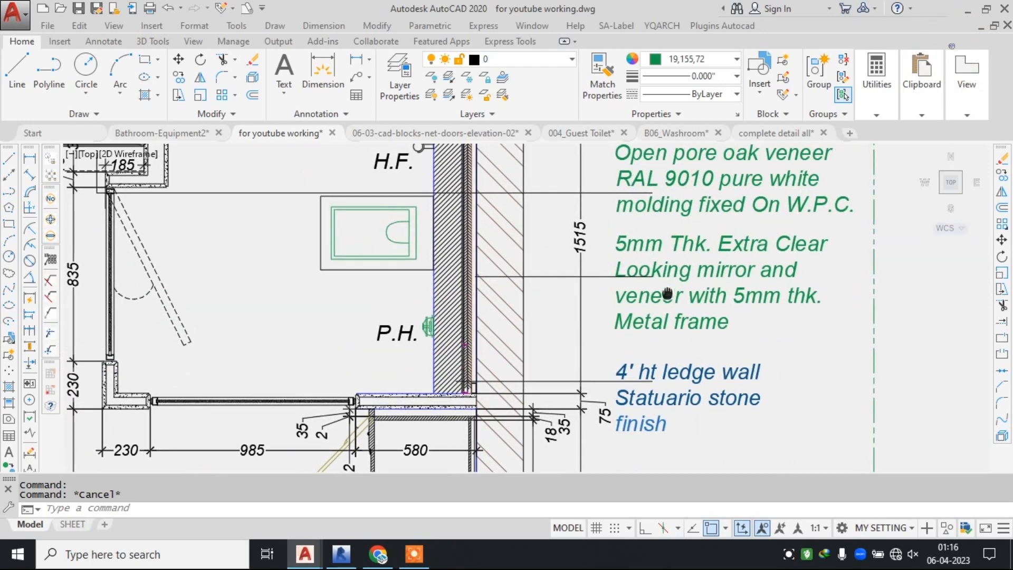
scroll(698, 264, "up", 2)
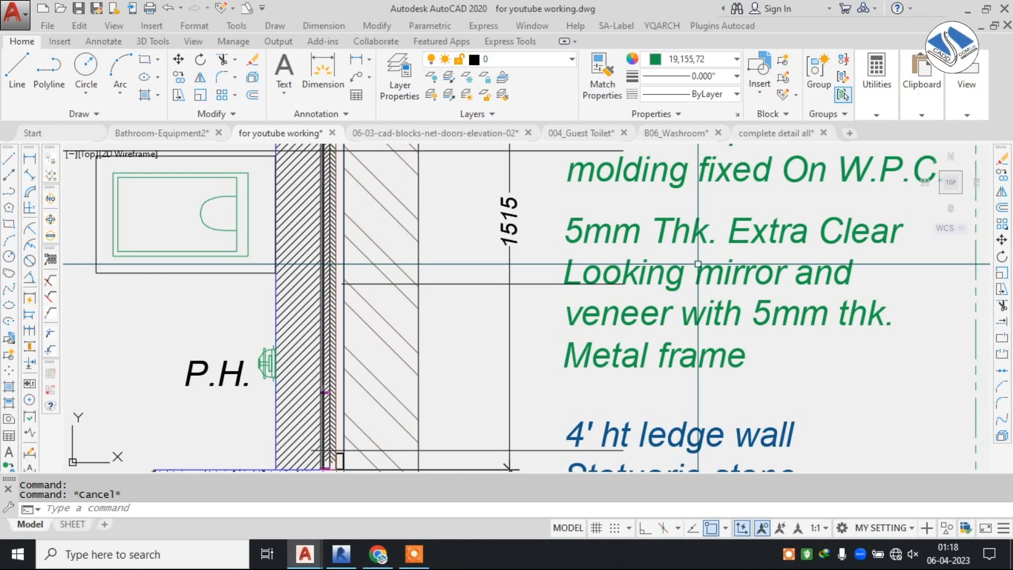
scroll(698, 264, "down", 8)
scroll(521, 289, "up", 6)
middle_click_drag(521, 288, 532, 346)
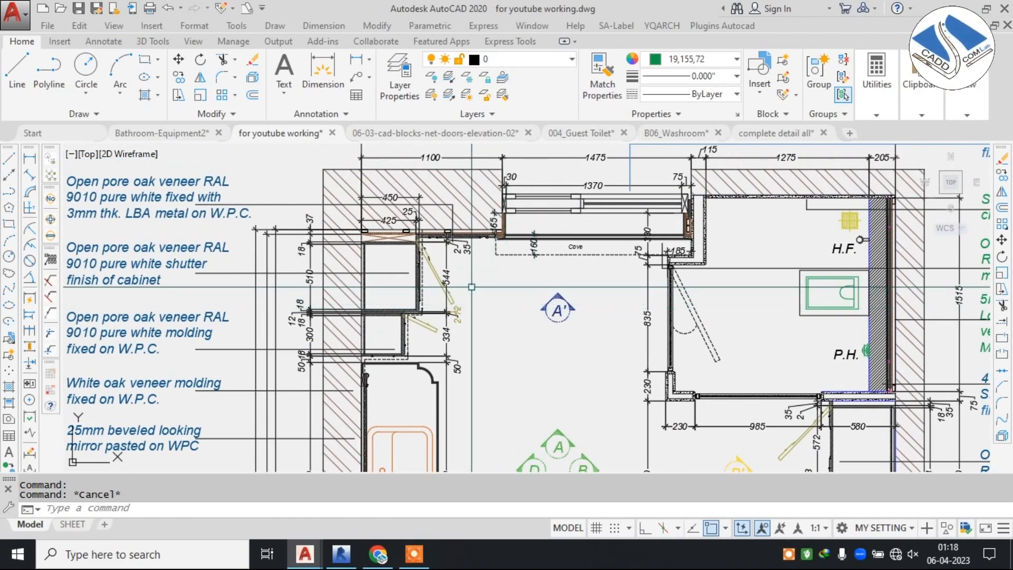
Examine the Toilet plan's cabinet walls, reading the notes on the oak veneer shutter finish and the 10mm toughened sandwich glass door.
middle_click_drag(404, 282, 496, 280)
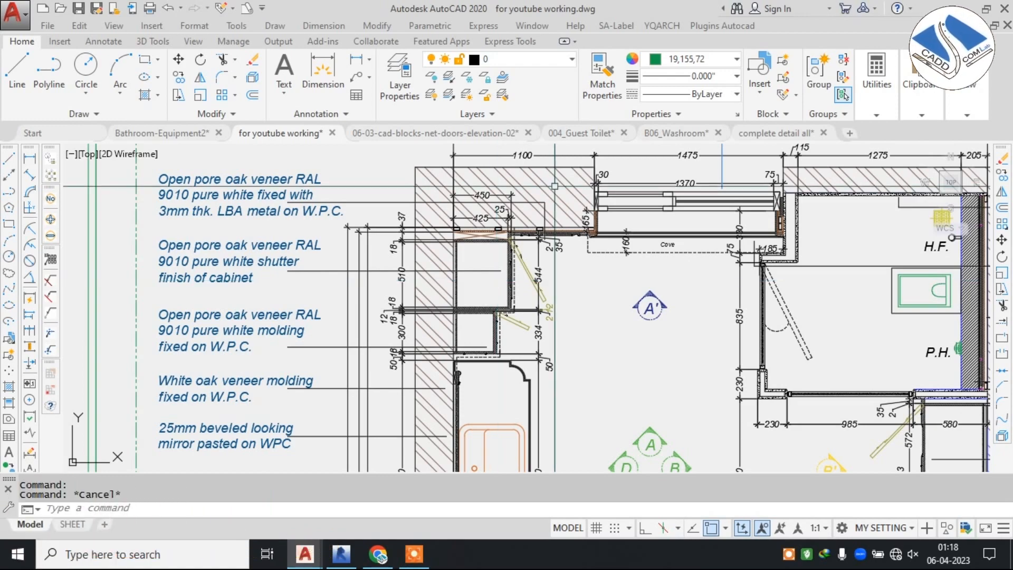
scroll(437, 184, "down", 2)
middle_click_drag(889, 257, 728, 245)
scroll(740, 209, "up", 2)
middle_click_drag(695, 327, 712, 199)
scroll(712, 270, "up", 2)
middle_click_drag(692, 319, 707, 232)
middle_click_drag(651, 248, 658, 220)
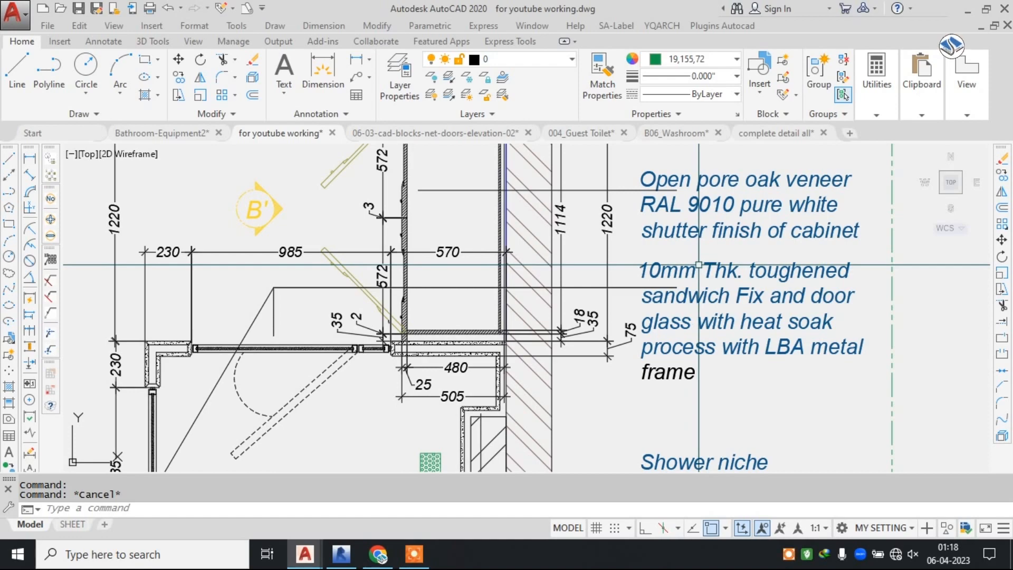
scroll(740, 225, "up", 2)
scroll(740, 225, "down", 2)
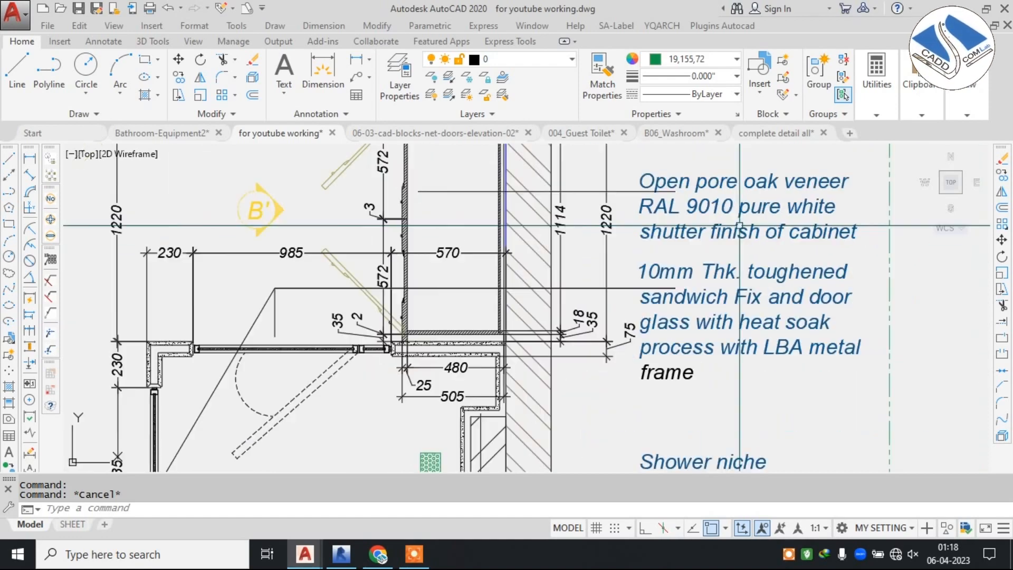
scroll(782, 193, "up", 2)
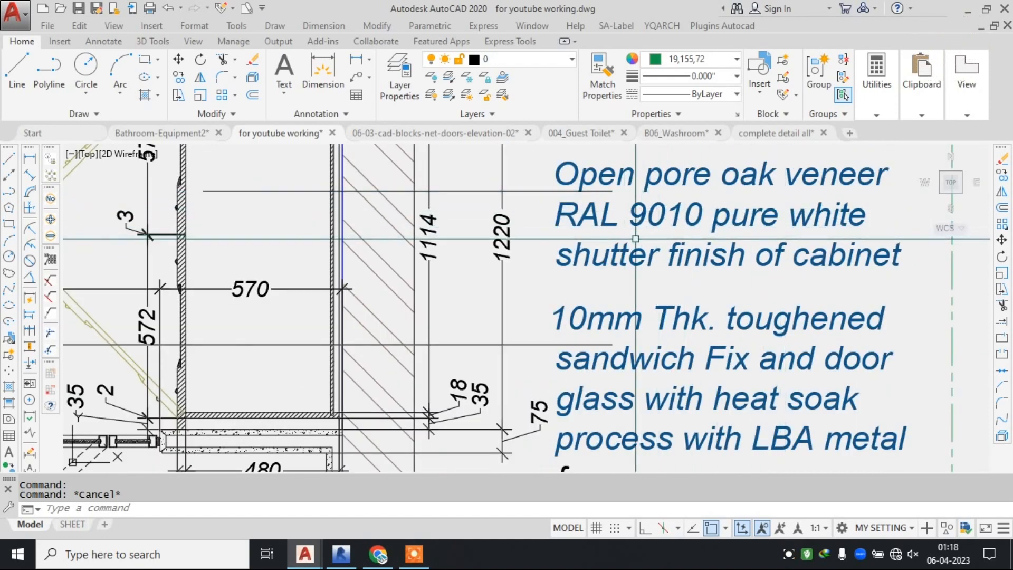
scroll(650, 266, "down", 2)
middle_click_drag(653, 291, 667, 239)
scroll(667, 243, "up", 2)
scroll(642, 252, "down", 2)
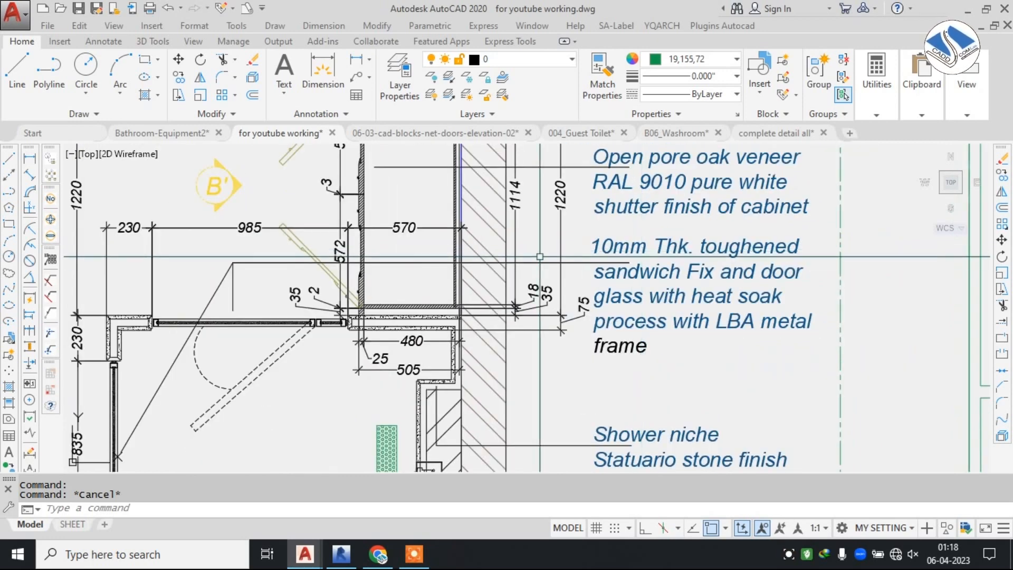
scroll(654, 264, "up", 2)
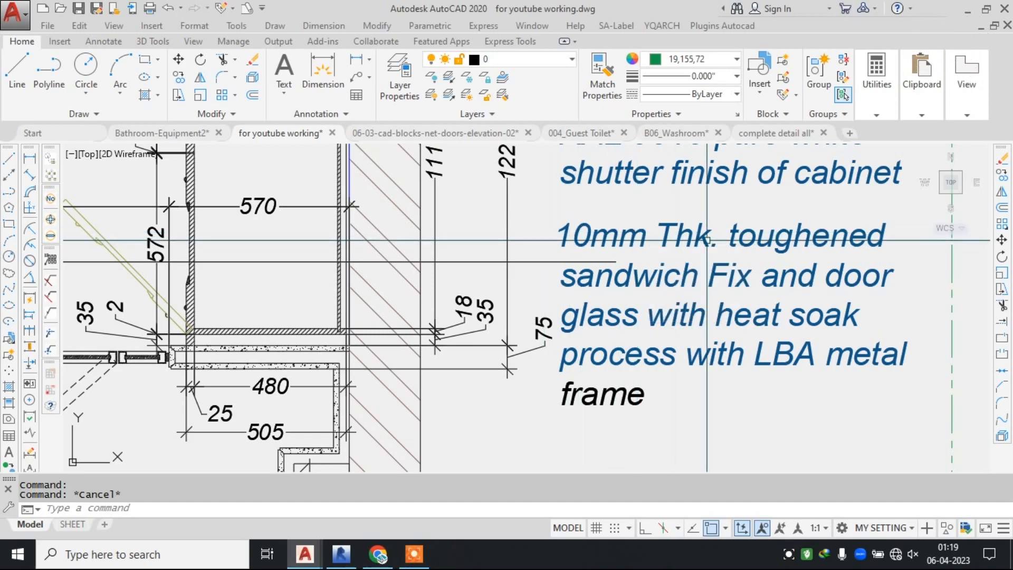
scroll(708, 238, "down", 4)
scroll(697, 337, "up", 3)
Read the shower area notes on the niche, the Statuario wall cladding and the 3" thick bench with LED strip.
middle_click_drag(697, 337, 688, 226)
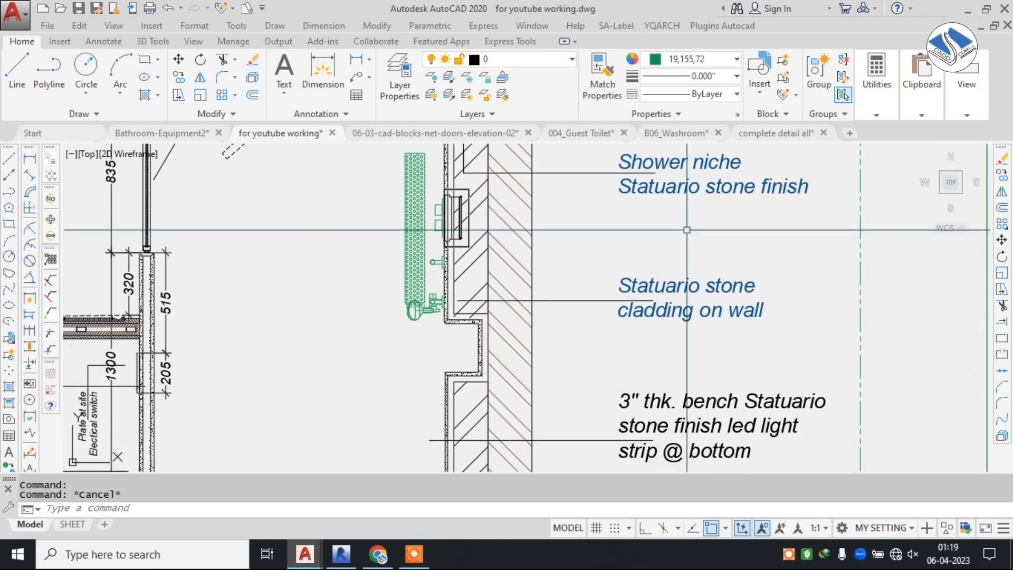
mouse_move(695, 414)
middle_mouse_down()
mouse_move(680, 310)
mouse_move(649, 275)
middle_mouse_up()
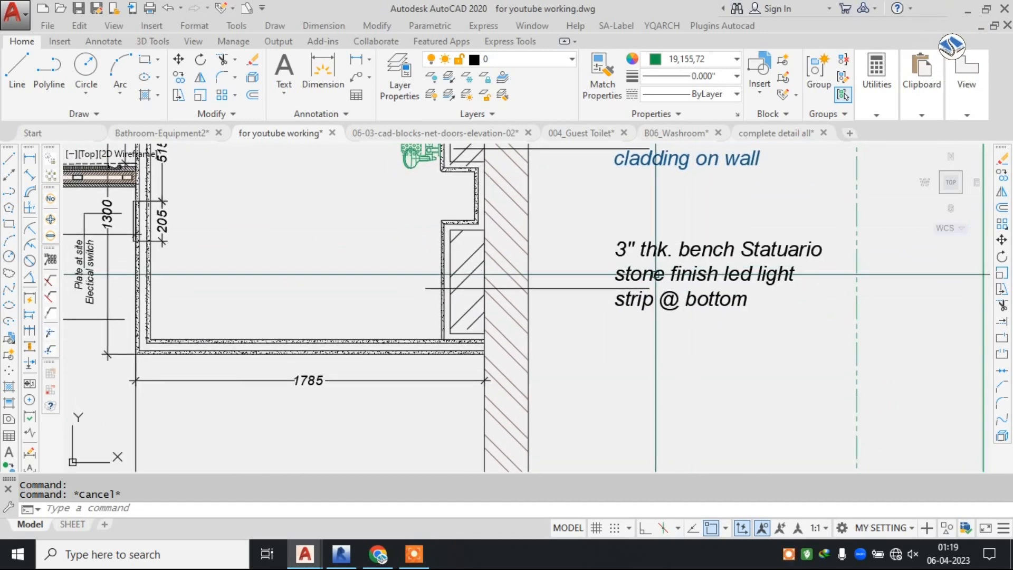
scroll(650, 275, "up", 2)
scroll(646, 281, "up", 1)
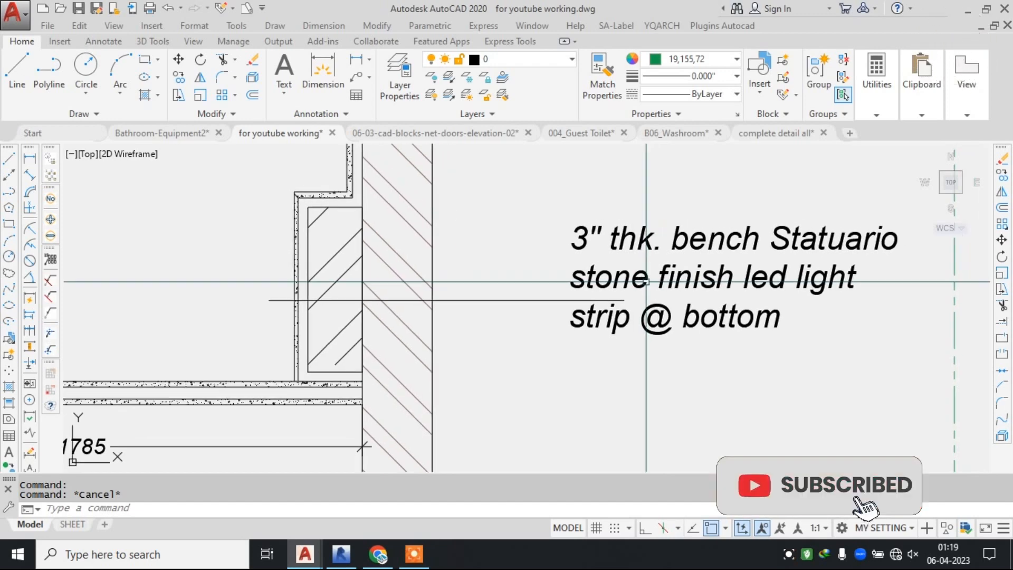
scroll(737, 255, "down", 3)
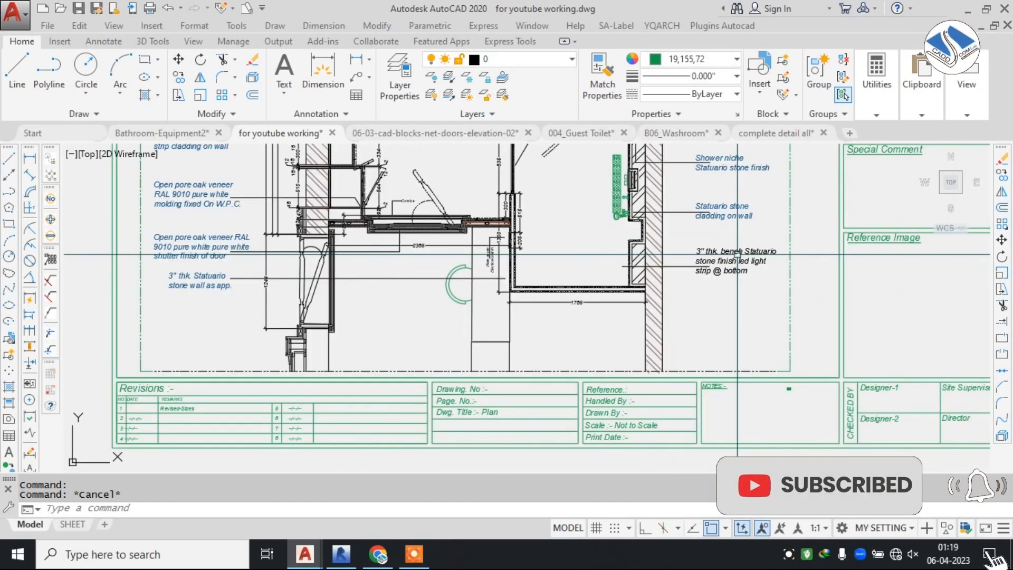
scroll(619, 214, "down", 3)
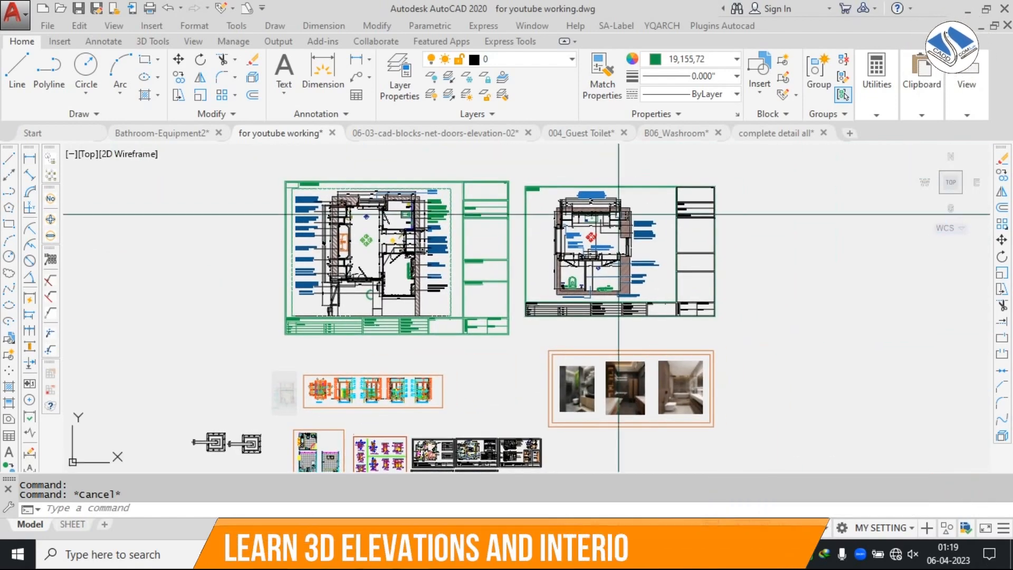
Inspect the FF plan's washbasin wall and the smaller detail sheets placed below the plans.
scroll(619, 214, "up", 6)
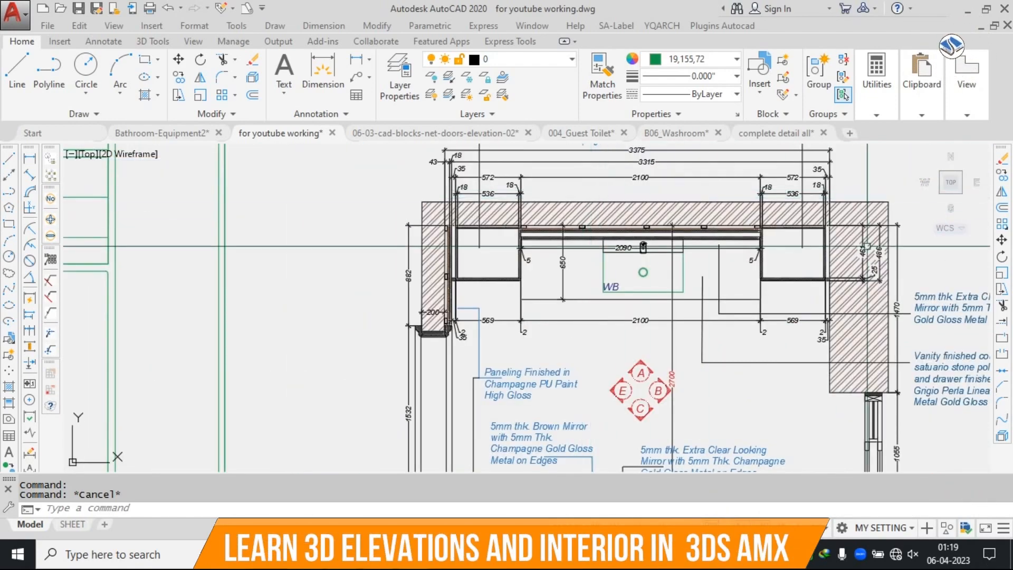
scroll(867, 246, "down", 1)
scroll(739, 254, "up", 2)
scroll(581, 269, "down", 5)
middle_click_drag(588, 290, 585, 192)
scroll(585, 194, "down", 5)
middle_click_drag(541, 333, 540, 310)
scroll(564, 210, "up", 5)
Switch to the "complete detail all" drawing and look over the Parents Bedroom layout plans and elevations.
left_click(436, 134)
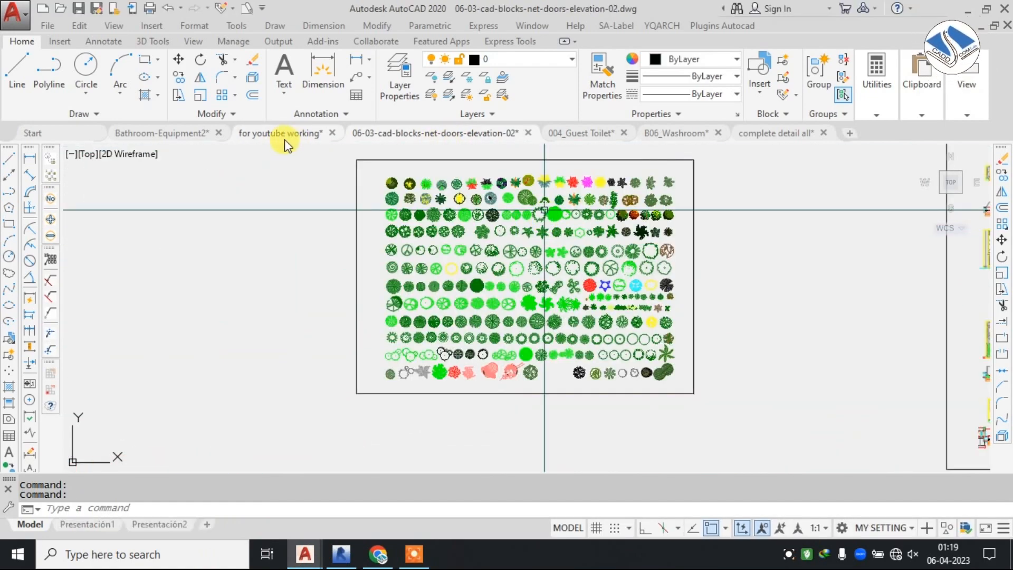
left_click(766, 133)
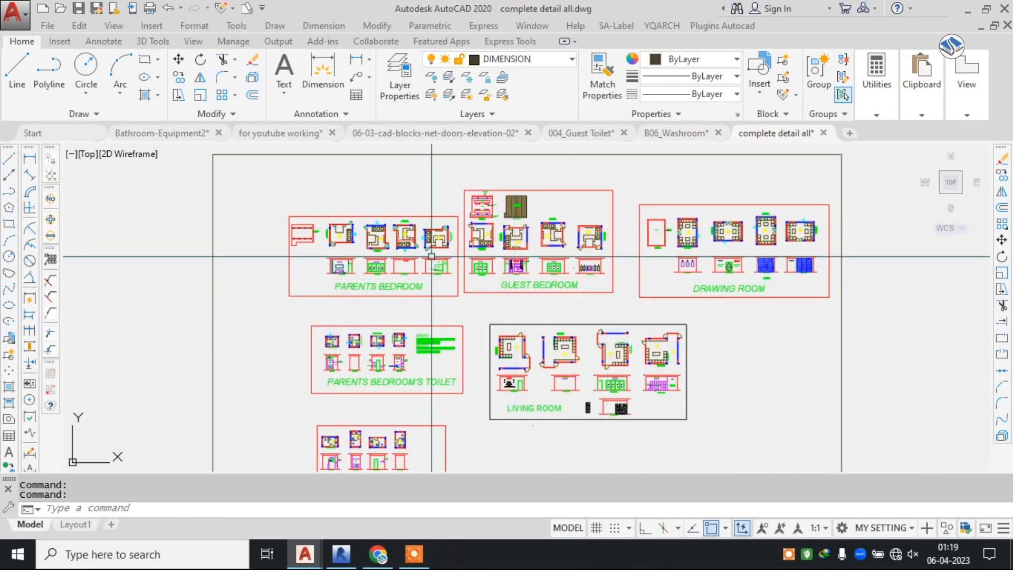
scroll(328, 236, "up", 4)
scroll(389, 210, "up", 3)
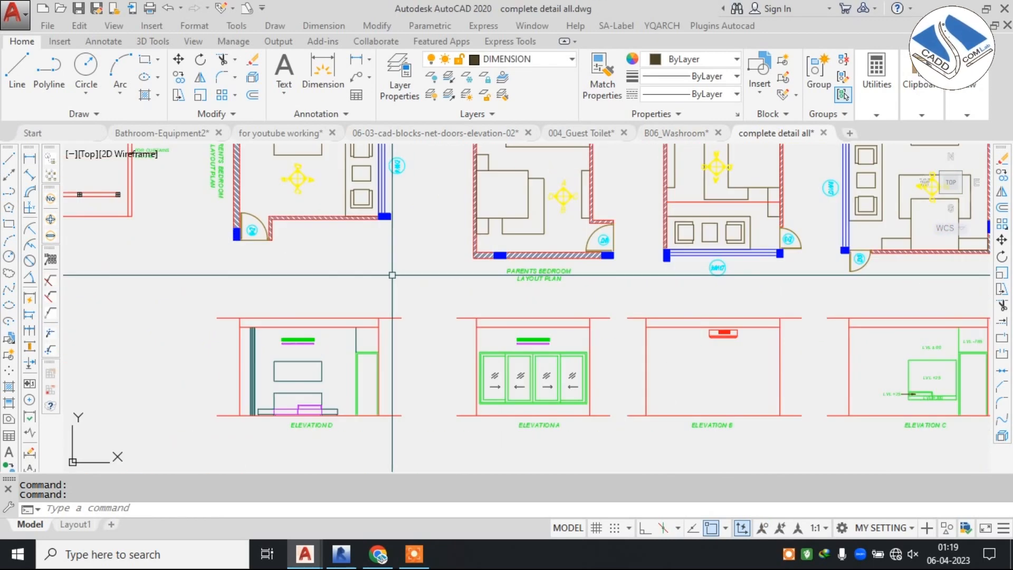
scroll(369, 210, "down", 3)
mouse_move(687, 260)
middle_mouse_down()
mouse_move(496, 342)
mouse_move(526, 183)
middle_mouse_up()
middle_click_drag(532, 375, 545, 222)
middle_click_drag(446, 296, 607, 227)
Compare the Parents Bedroom's Toilet elevation A, with its mirror, storage and glass partition, against the toilet layout plan.
scroll(357, 240, "up", 4)
scroll(392, 158, "up", 4)
scroll(457, 165, "down", 2)
middle_click_drag(438, 387, 473, 295)
scroll(473, 296, "up", 2)
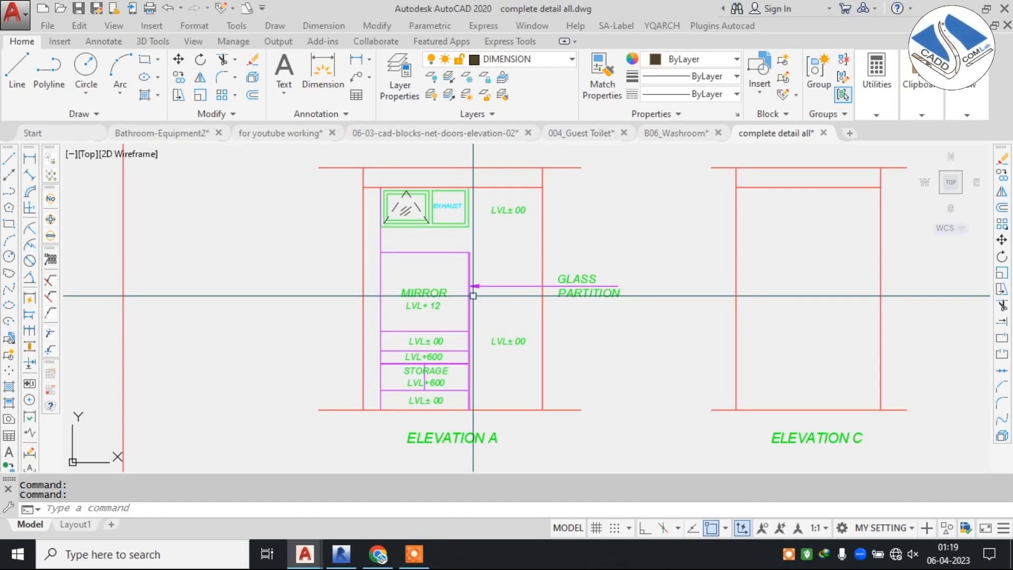
scroll(468, 309, "down", 2)
middle_click_drag(466, 212, 482, 265)
scroll(478, 191, "up", 4)
middle_click_drag(469, 191, 504, 366)
middle_click_drag(458, 220, 476, 290)
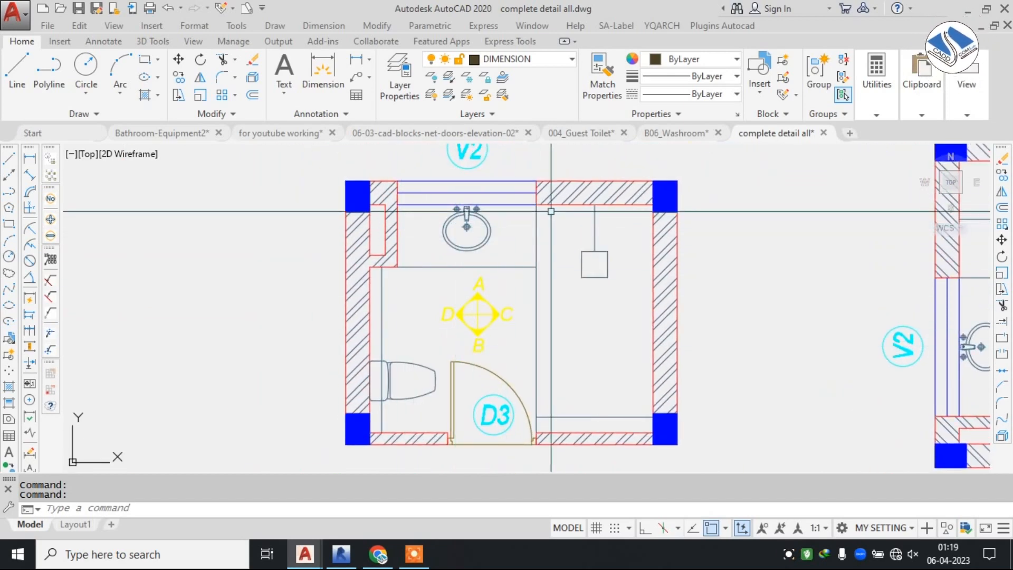
Study elevations A, B and D of the Parents Bedroom's Toilet, including the level marks, towel rail, LED batten and ledge wall.
scroll(547, 191, "down", 4)
middle_click_drag(568, 310, 561, 210)
scroll(556, 353, "up", 2)
middle_click_drag(550, 339, 533, 299)
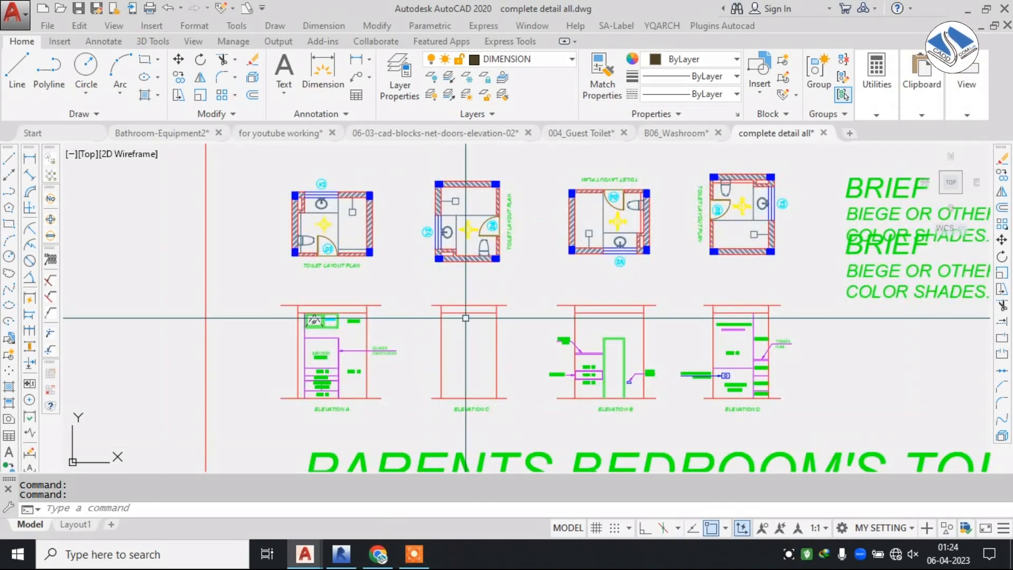
middle_click_drag(459, 304, 434, 280)
middle_click_drag(592, 324, 463, 311)
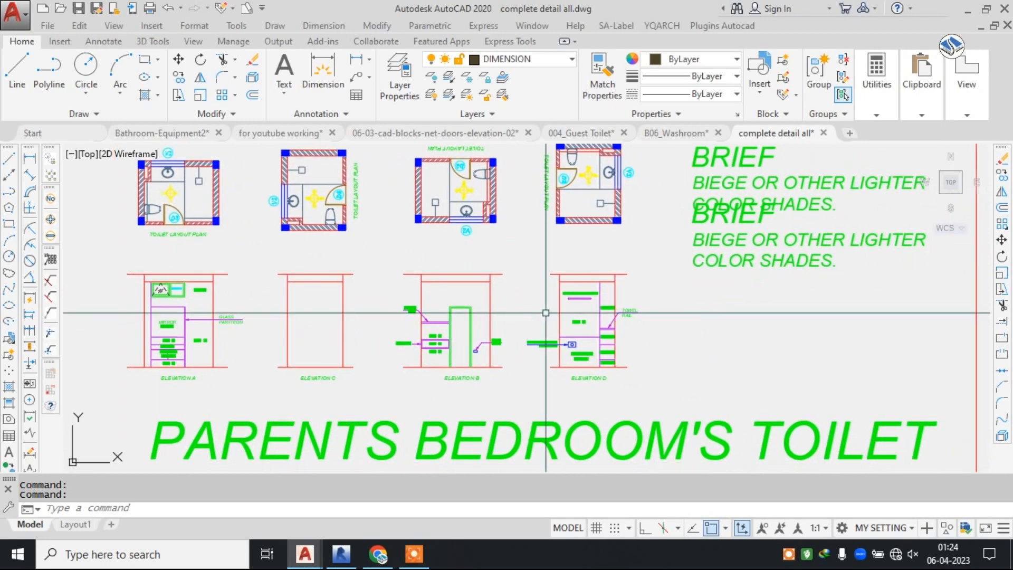
middle_click_drag(556, 211, 514, 276)
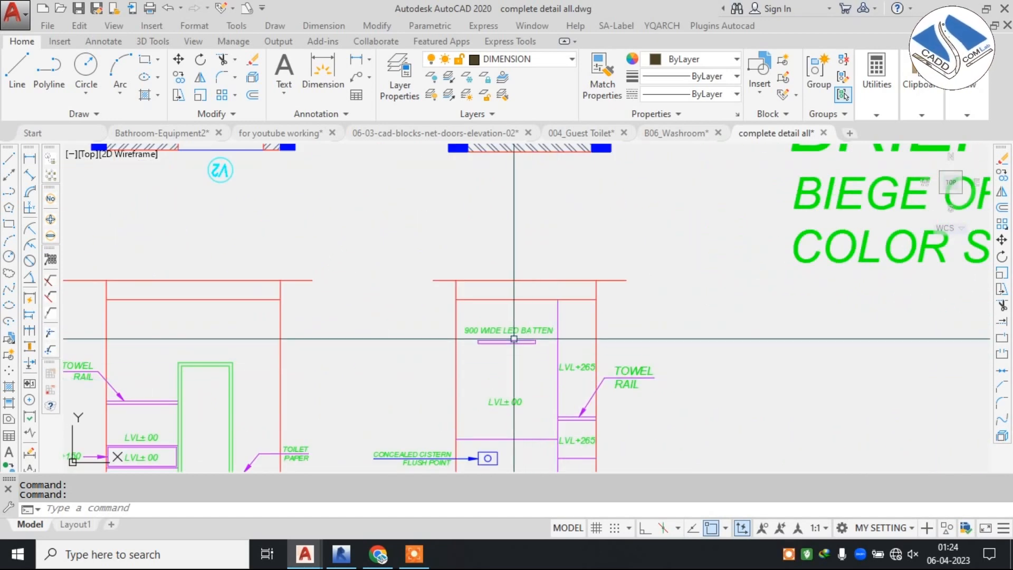
middle_click_drag(570, 332, 527, 249)
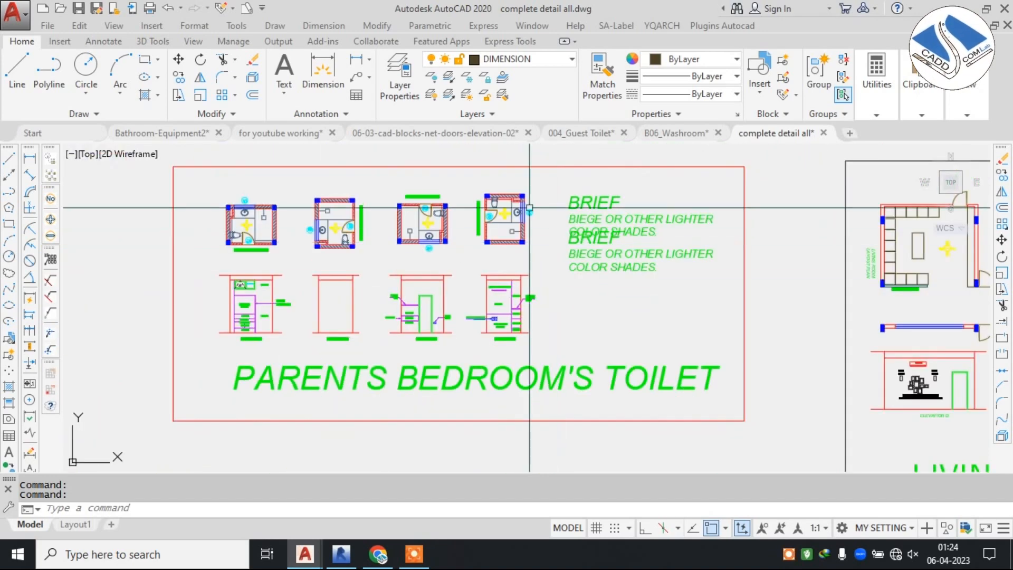
middle_click_drag(507, 299, 509, 272)
Look over the Living Room and Guest Bedroom's Toilet plans with their matching elevations.
scroll(550, 278, "down", 2)
scroll(536, 276, "up", 6)
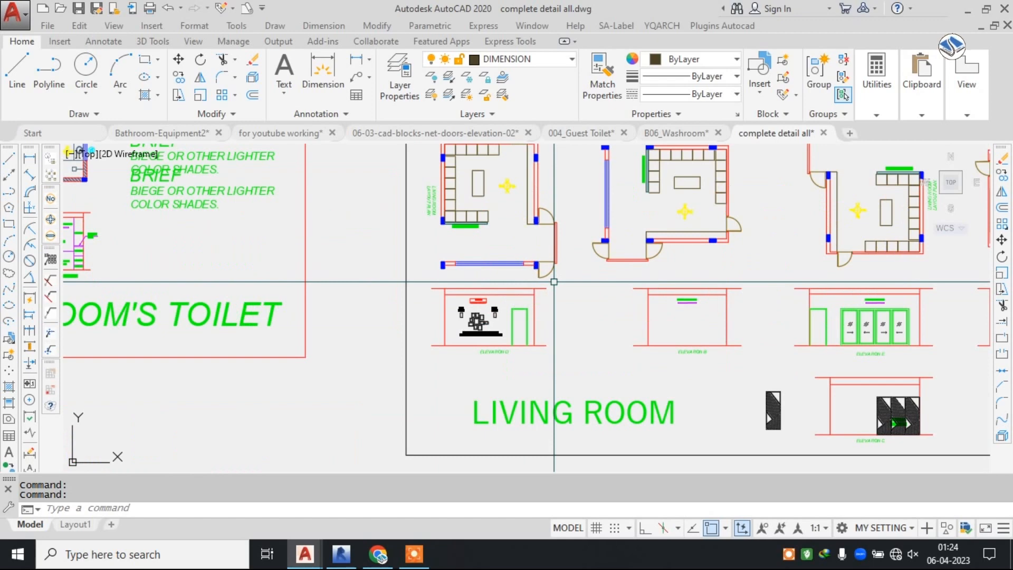
scroll(493, 317, "up", 3)
scroll(577, 315, "down", 4)
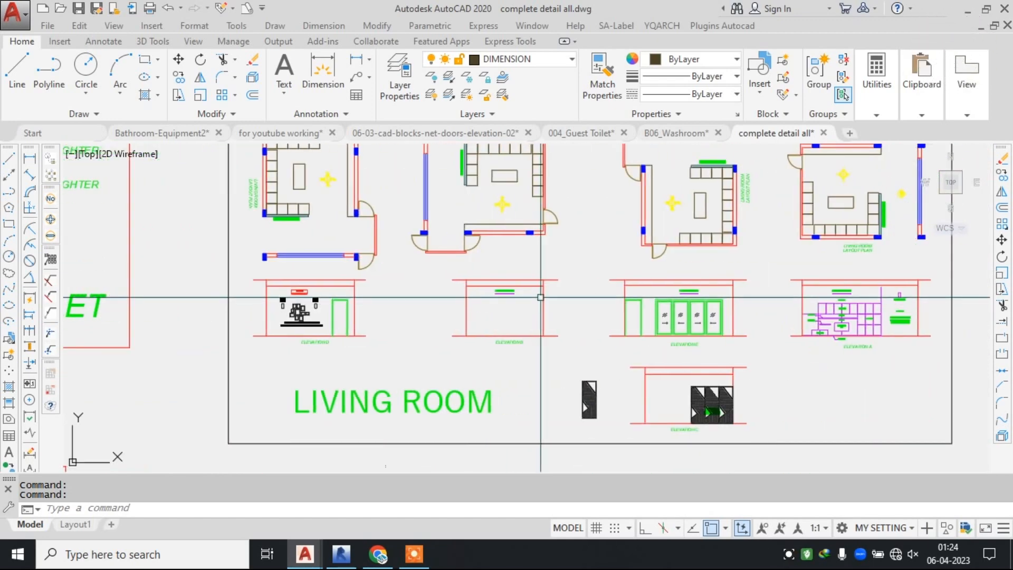
scroll(540, 297, "down", 4)
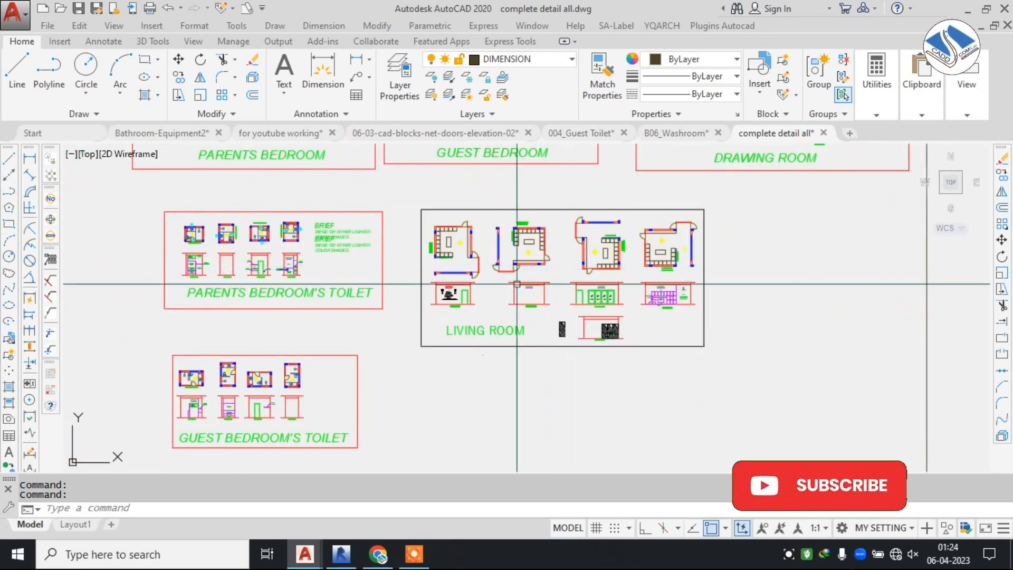
middle_click_drag(558, 283, 778, 141)
scroll(522, 262, "up", 5)
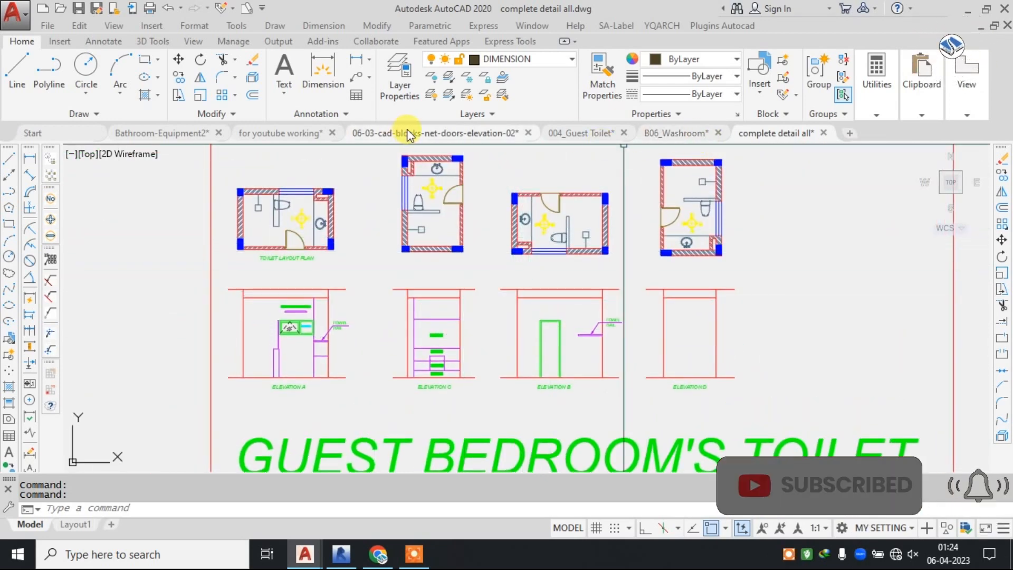
Return to the "for youtube working" drawing and review the FF plan's layout, notes and surrounding sheets.
left_click(288, 133)
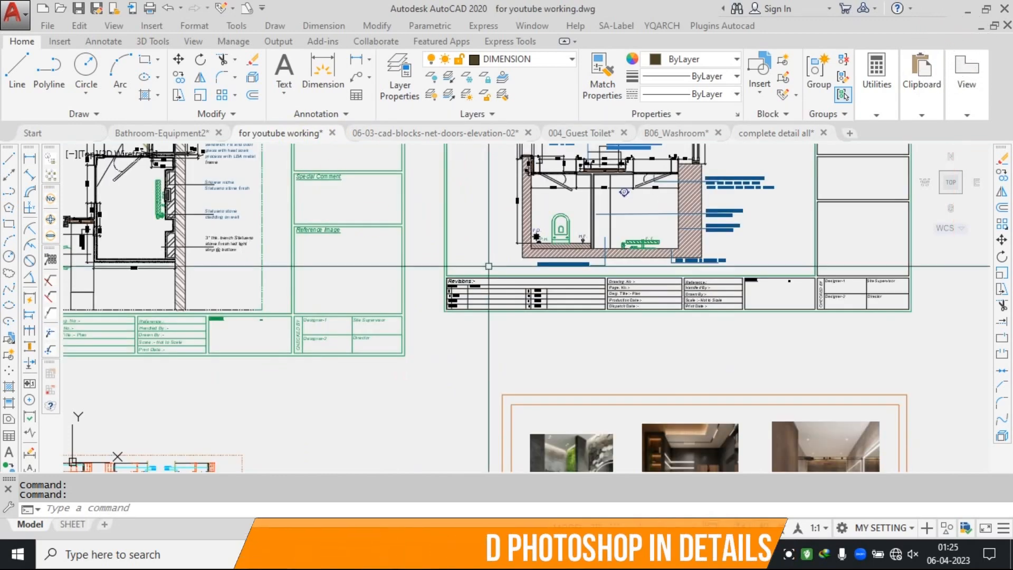
scroll(488, 266, "down", 2)
middle_click_drag(513, 314, 453, 410)
scroll(597, 236, "up", 2)
scroll(526, 255, "up", 4)
key("Escape")
key("Escape")
middle_click_drag(423, 266, 551, 245)
scroll(506, 208, "down", 2)
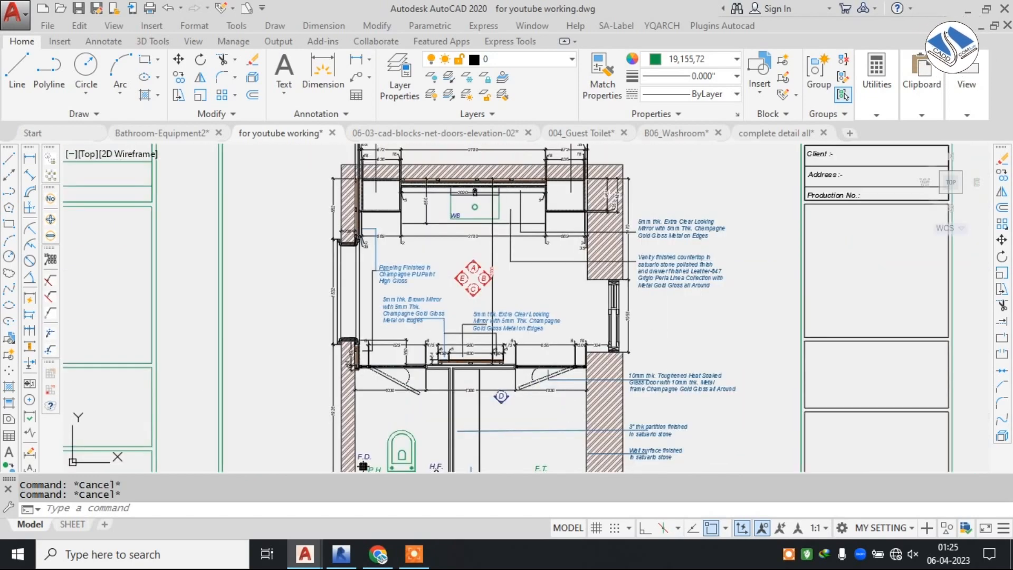
scroll(499, 240, "down", 4)
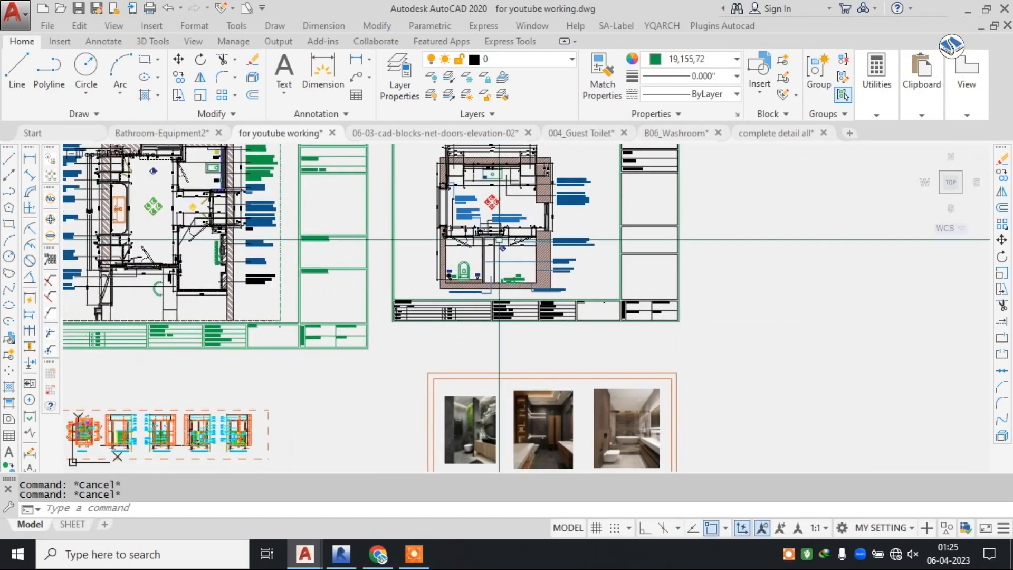
Examine the ladies' toilet plan with its bath, WC, washbasins, dimensions and section marks.
middle_click_drag(549, 309, 571, 150)
scroll(572, 149, "down", 2)
middle_click_drag(269, 225, 272, 227)
scroll(272, 227, "up", 2)
scroll(280, 222, "up", 6)
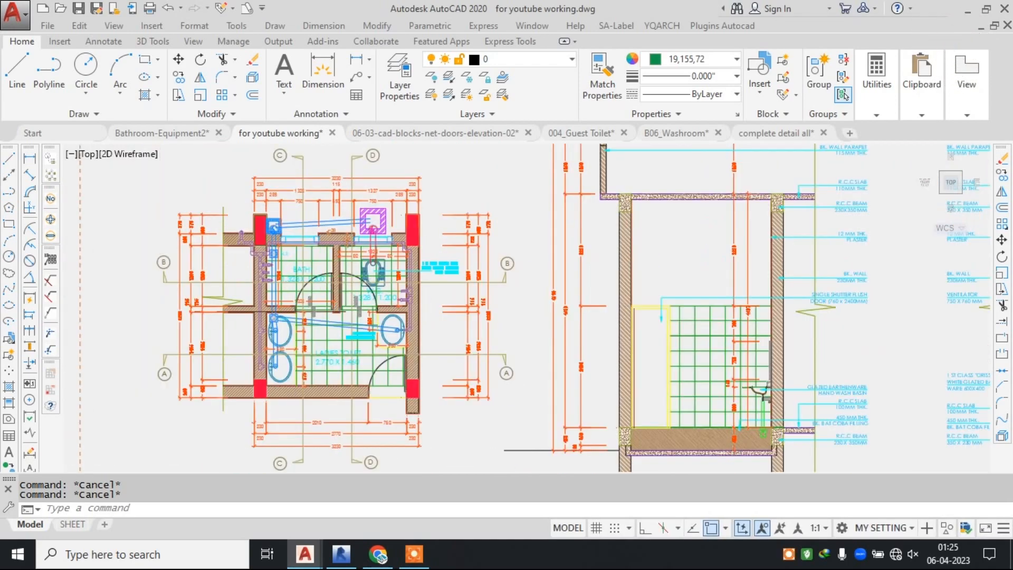
scroll(398, 244, "down", 2)
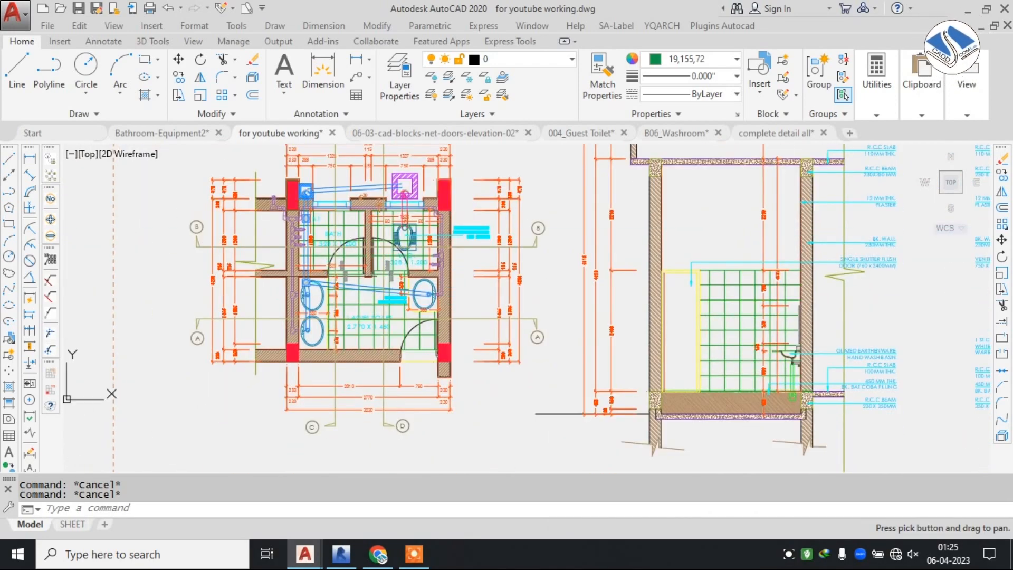
Read the construction notes beside Sectional Elevation AA', covering slabs, beams, plaster, brick wall, flush door, wash basin and coba filling.
mouse_move(543, 309)
middle_mouse_down()
mouse_move(460, 268)
mouse_move(226, 276)
middle_mouse_up()
scroll(573, 158, "up", 4)
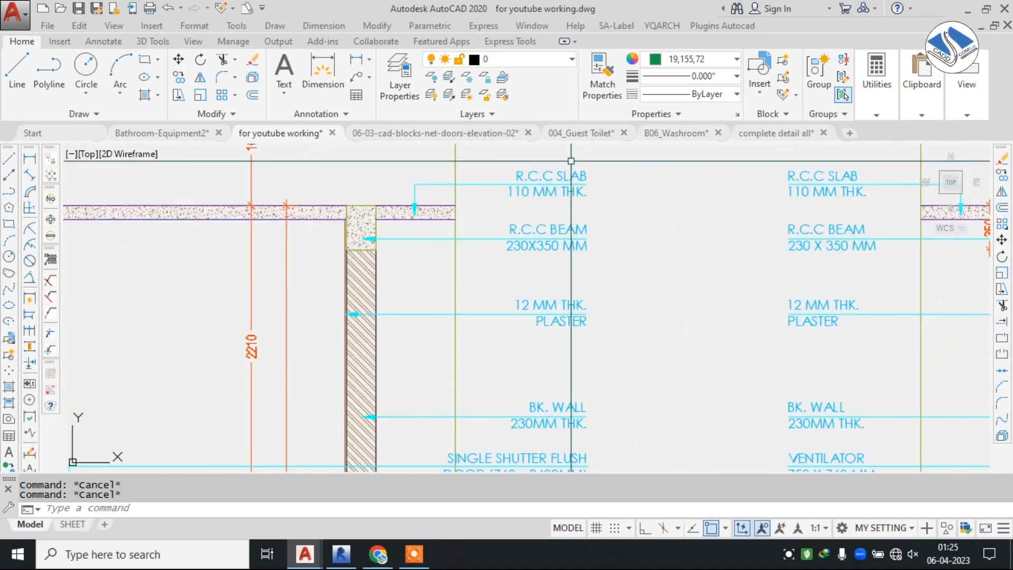
middle_click_drag(584, 227, 590, 162)
middle_click_drag(560, 417, 551, 153)
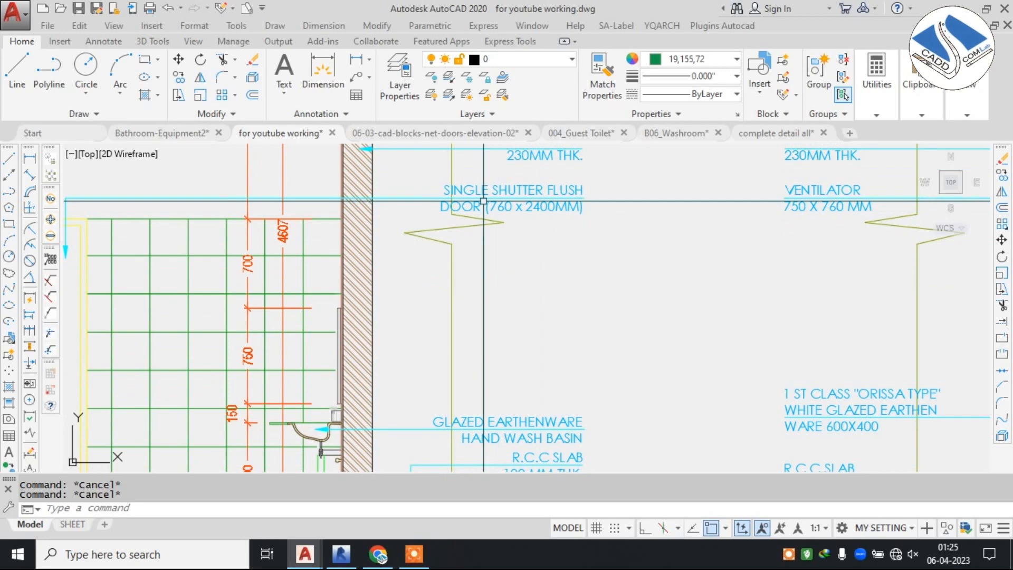
middle_click_drag(549, 283, 556, 152)
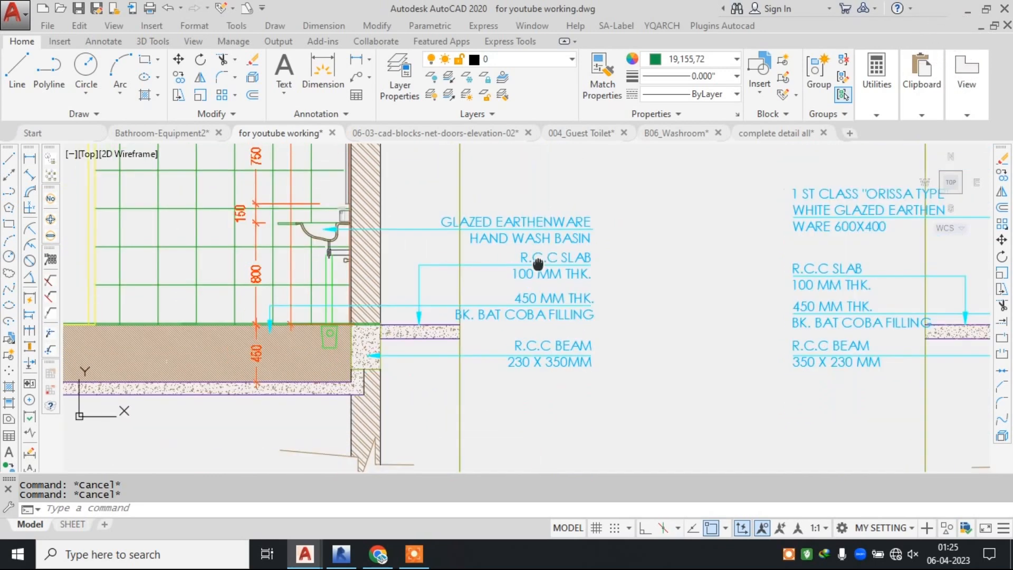
middle_click_drag(592, 296, 581, 252)
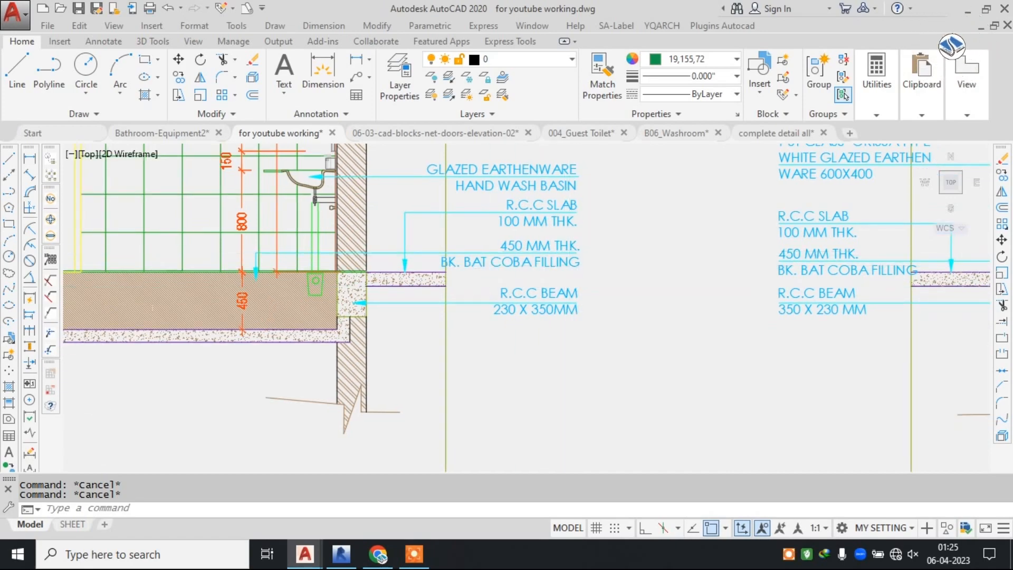
scroll(563, 230, "down", 8)
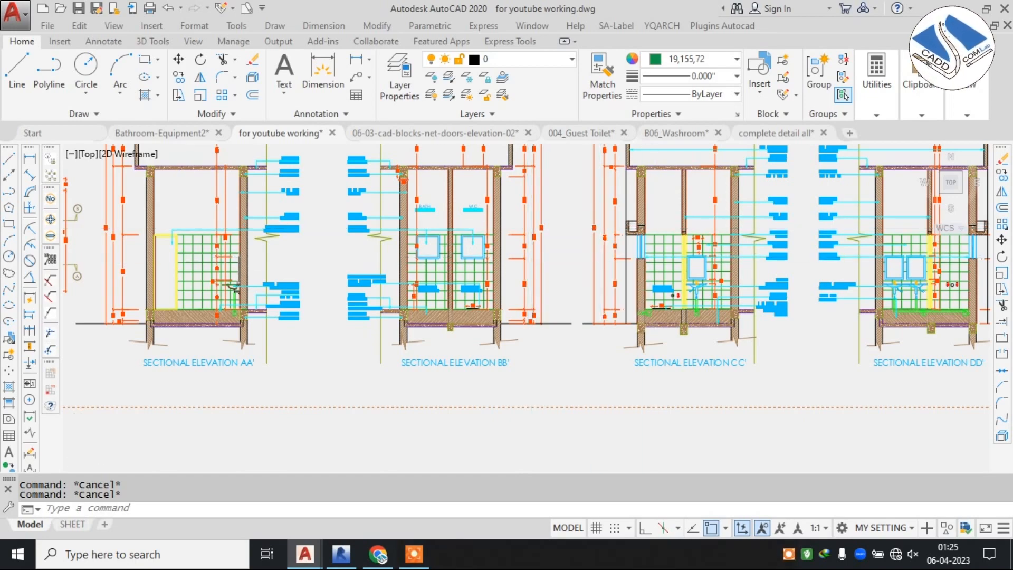
scroll(234, 285, "down", 5)
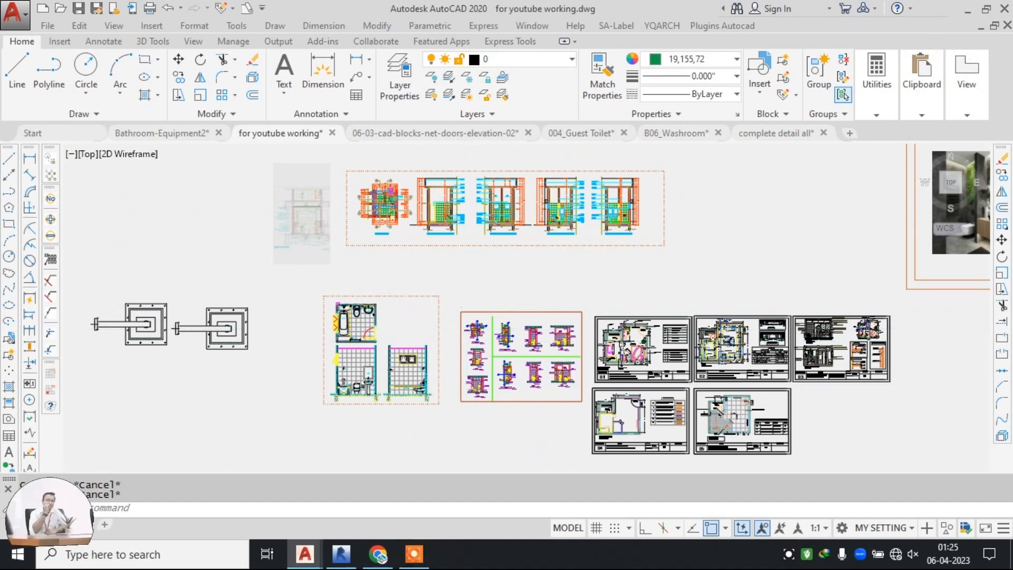
Study the two Tipo 1 toilet detail plans, including the floor tile notes, door tags, sanitary fixtures and section marks.
scroll(498, 370, "up", 4)
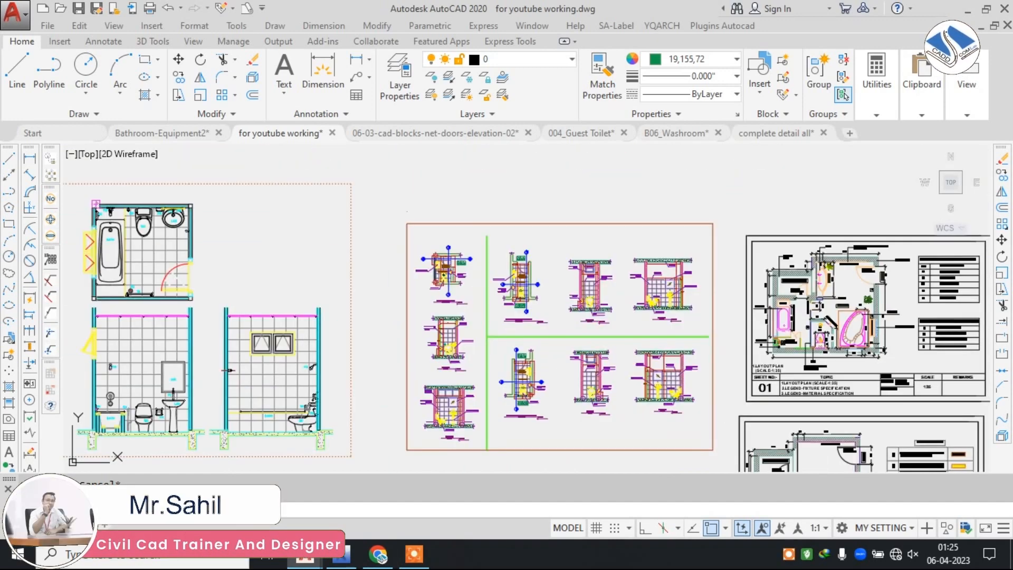
scroll(483, 311, "up", 2)
scroll(505, 233, "up", 4)
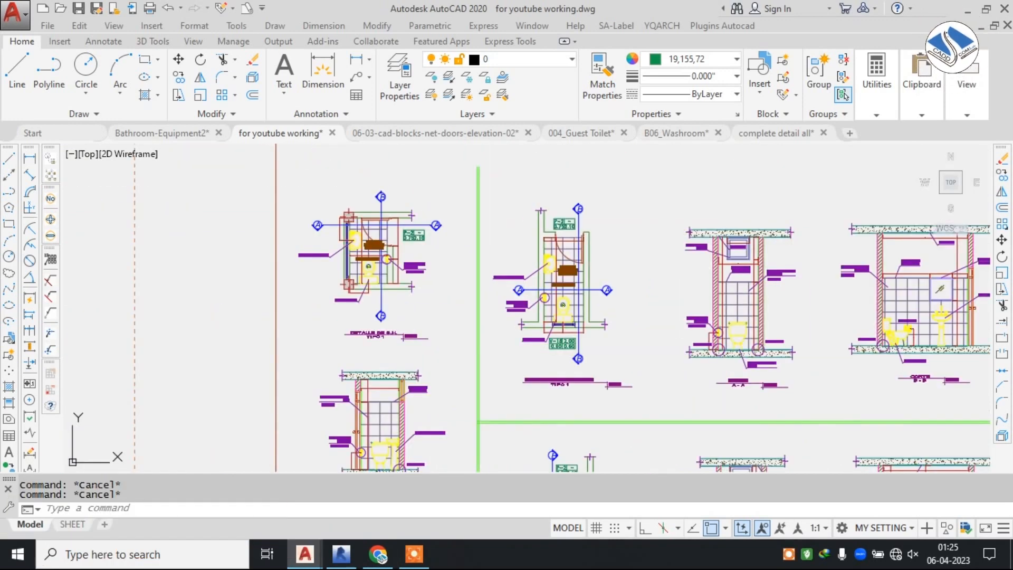
scroll(408, 218, "up", 2)
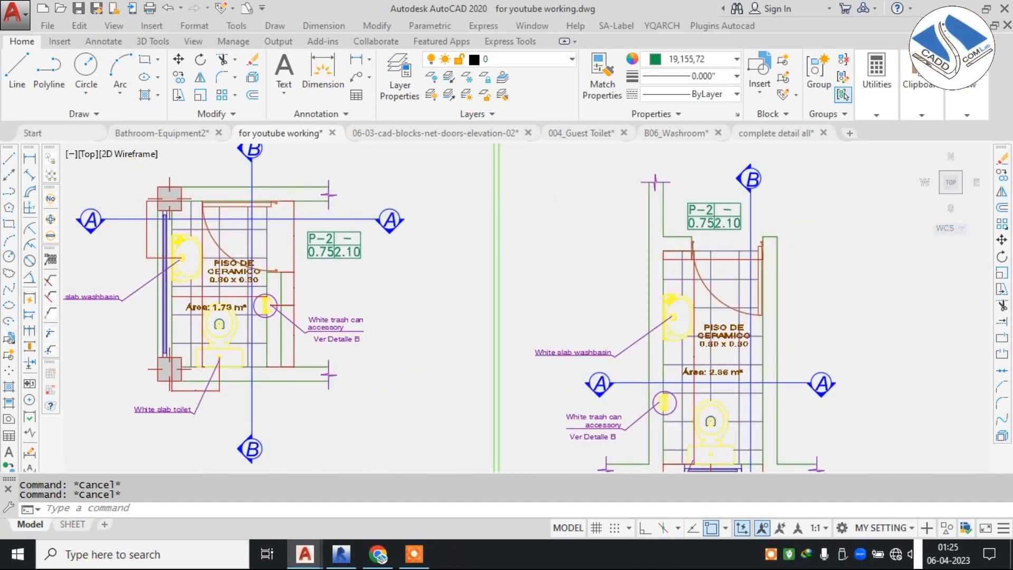
scroll(339, 221, "up", 4)
mouse_move(238, 231)
middle_mouse_down()
mouse_move(449, 294)
mouse_move(533, 241)
middle_mouse_up()
scroll(527, 248, "down", 4)
scroll(516, 321, "down", 1)
scroll(516, 320, "up", 5)
scroll(516, 320, "down", 4)
mouse_move(561, 412)
middle_mouse_down()
mouse_move(334, 340)
mouse_move(285, 364)
middle_mouse_up()
scroll(490, 389, "down", 2)
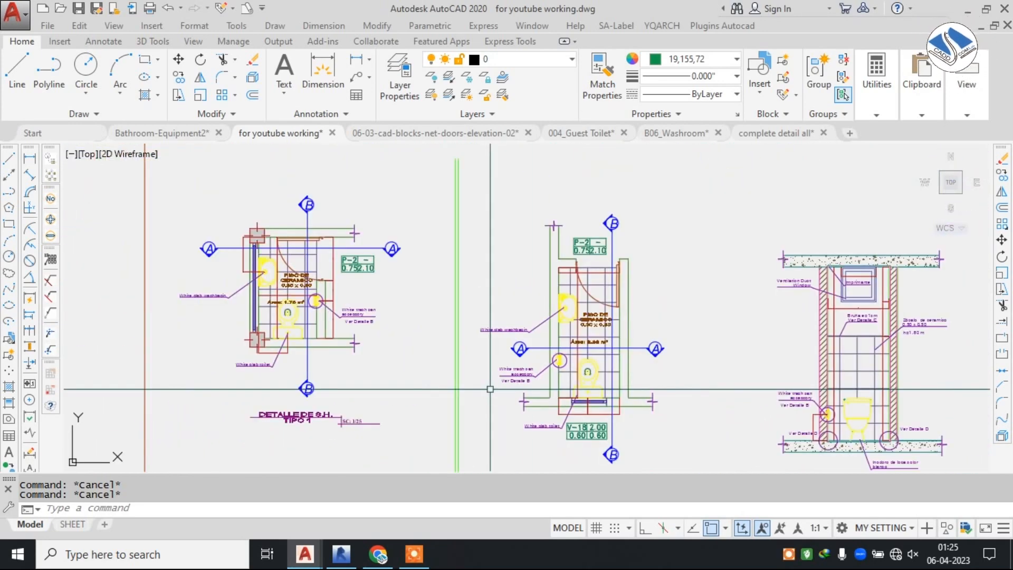
Examine section A-A of the smaller Tipo 1 toilet, with its ceramic plinth, trash can, washbasin and toilet notes.
middle_click_drag(491, 389, 486, 252)
middle_click_drag(513, 319, 656, 179)
scroll(455, 288, "up", 4)
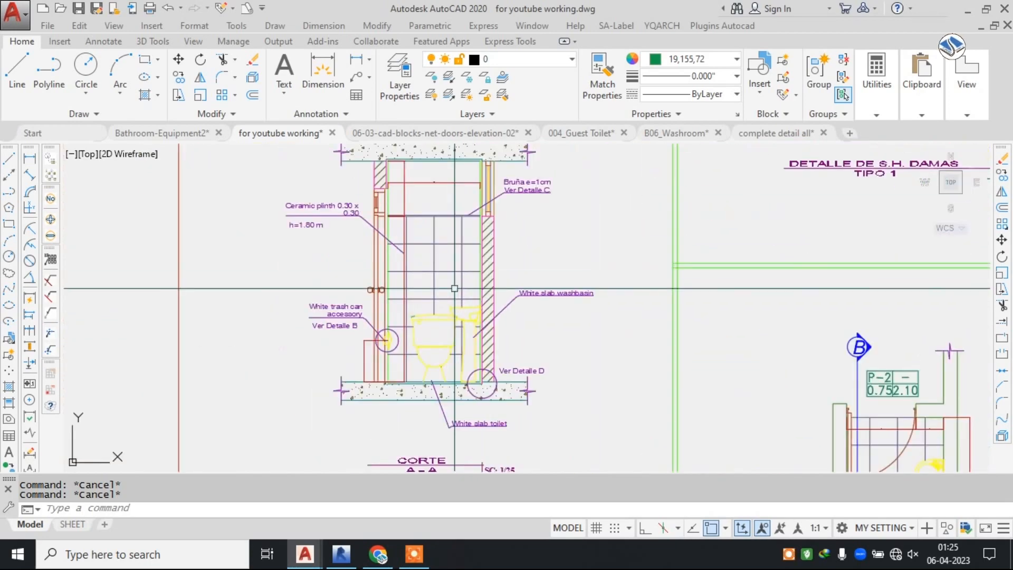
scroll(454, 288, "down", 6)
middle_click_drag(612, 301, 286, 304)
middle_click_drag(536, 326, 555, 409)
middle_click_drag(532, 183, 530, 270)
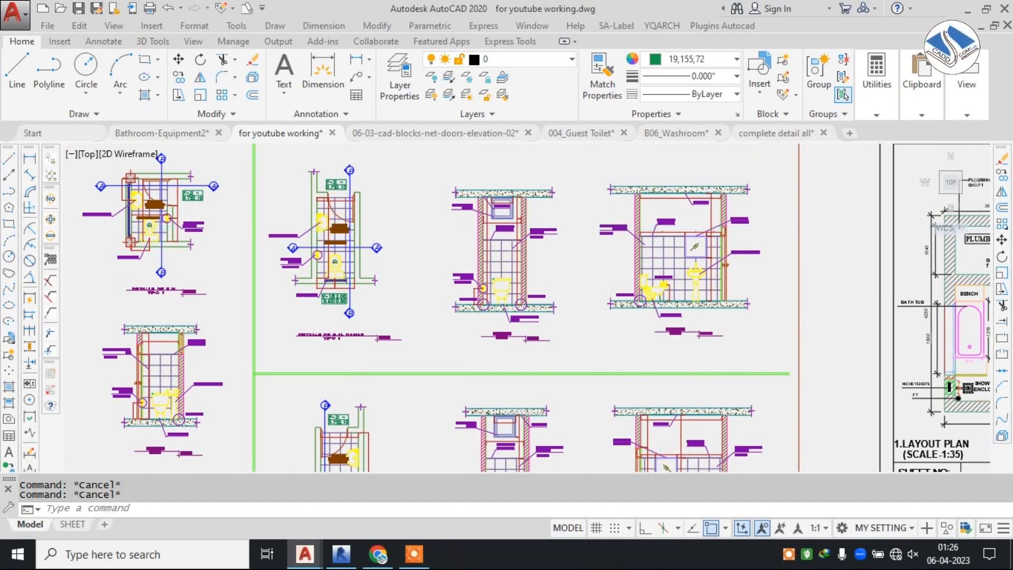
Review sections A-A and B-B of the ladies' Tipo 1 toilet, including the tiling, built-in mirror and washbasin notes.
scroll(662, 225, "up", 2)
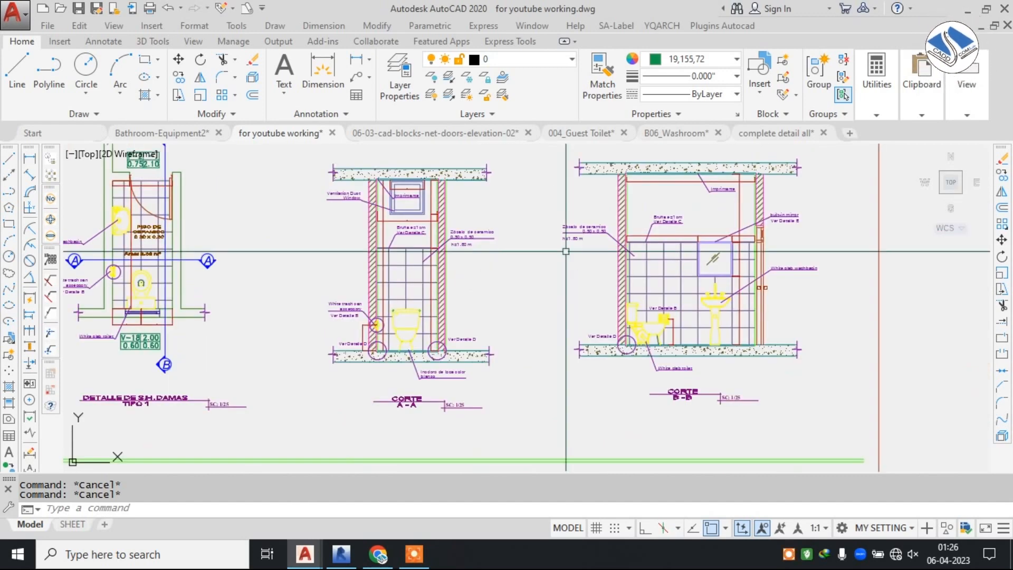
middle_click_drag(528, 254, 290, 273)
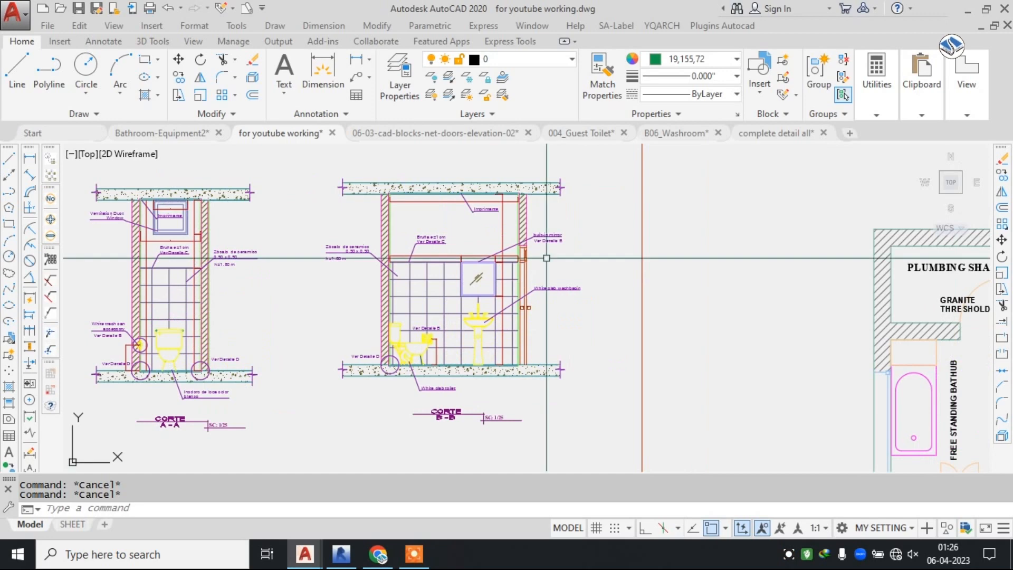
scroll(442, 248, "up", 2)
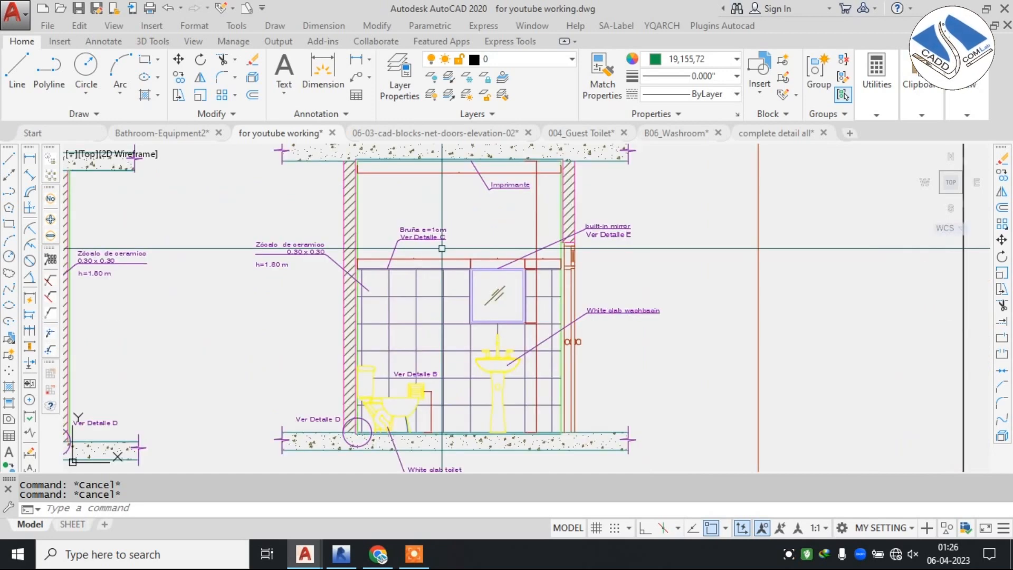
scroll(452, 255, "down", 2)
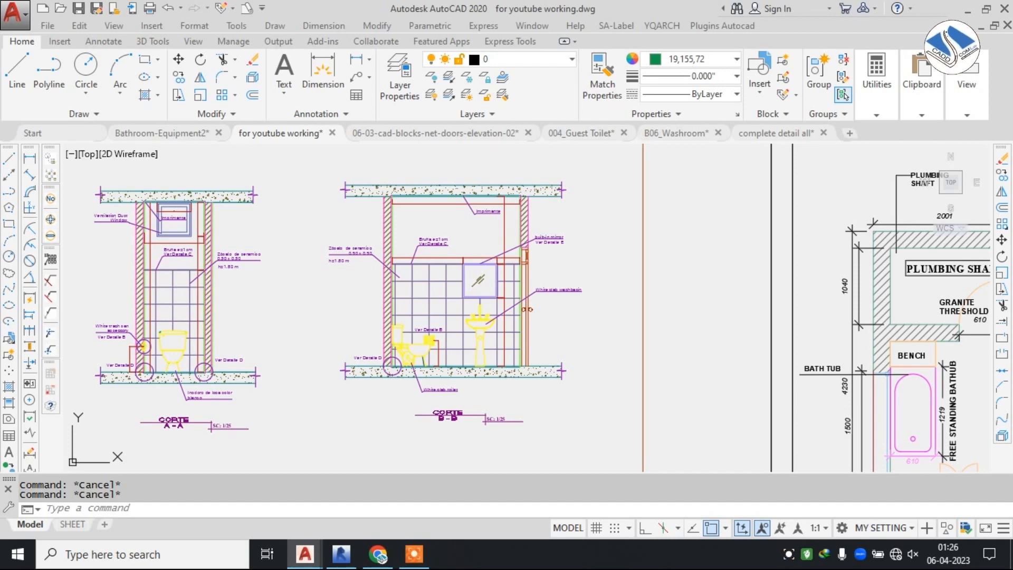
scroll(478, 250, "down", 4)
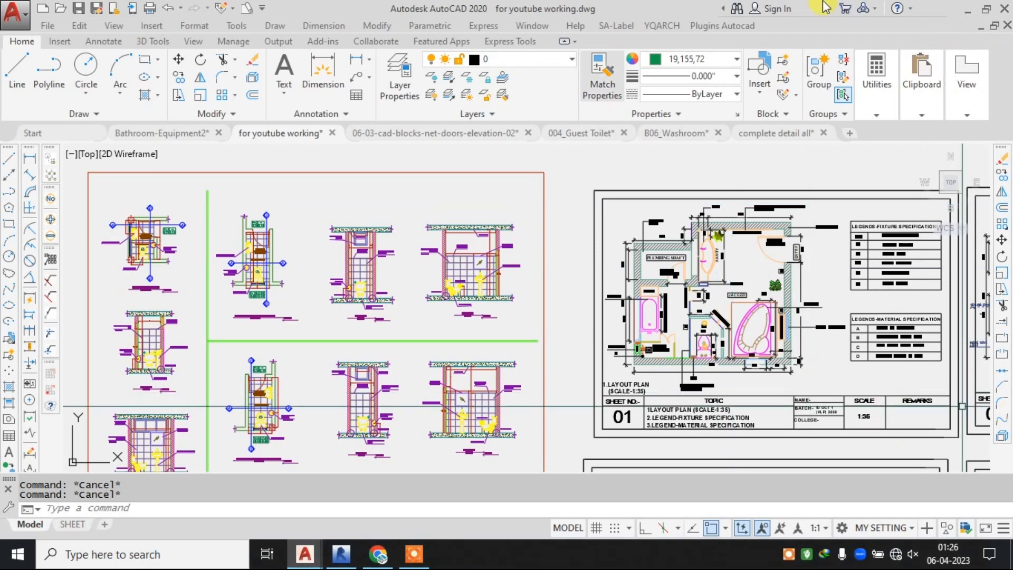
Look over the layout plan on sheet 01, including the vanity, full size mirror, entry and jacuzzi.
middle_click_drag(805, 259, 632, 254)
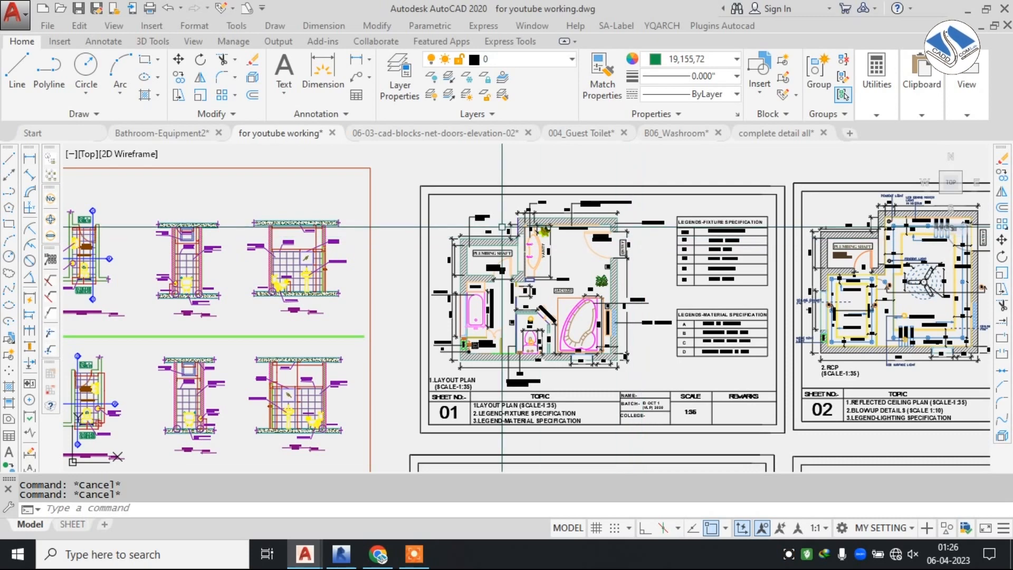
scroll(541, 221, "up", 8)
middle_click_drag(569, 196, 554, 191)
scroll(554, 191, "down", 2)
middle_click_drag(560, 278, 537, 235)
middle_click_drag(685, 253, 441, 301)
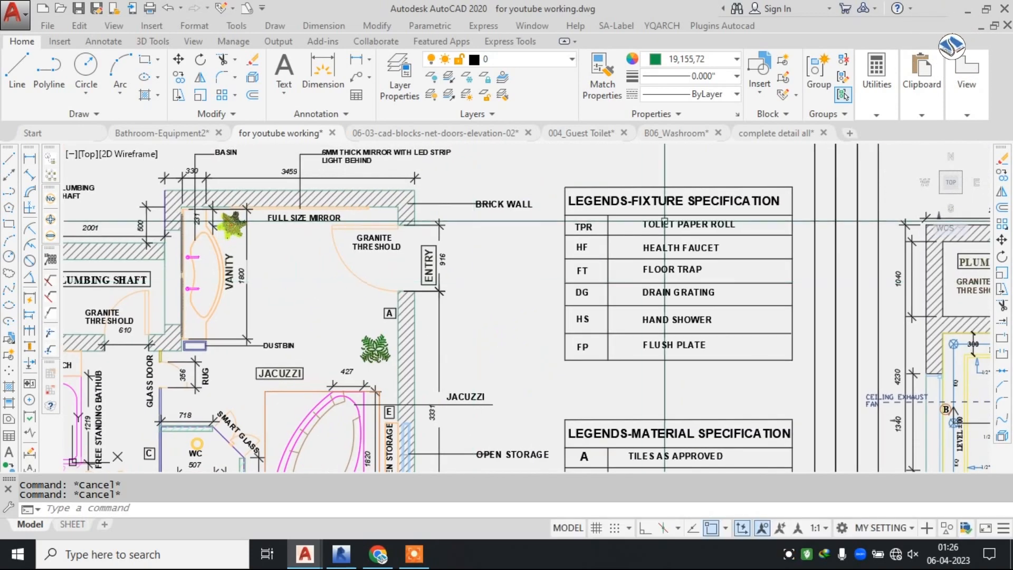
Read the fixture specification legend on sheet 01 and its abbreviations.
scroll(635, 204, "up", 2)
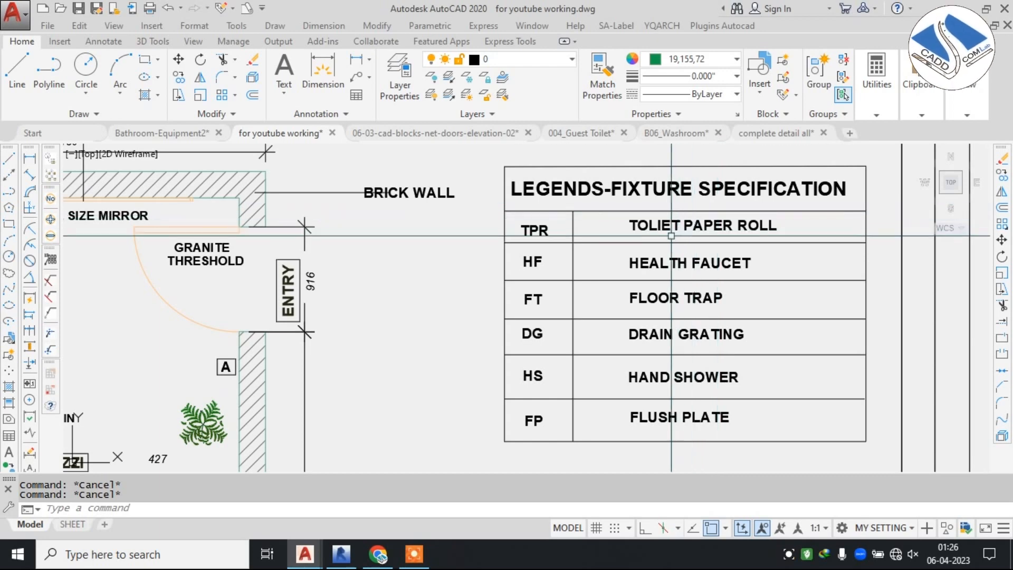
middle_click_drag(579, 286, 597, 235)
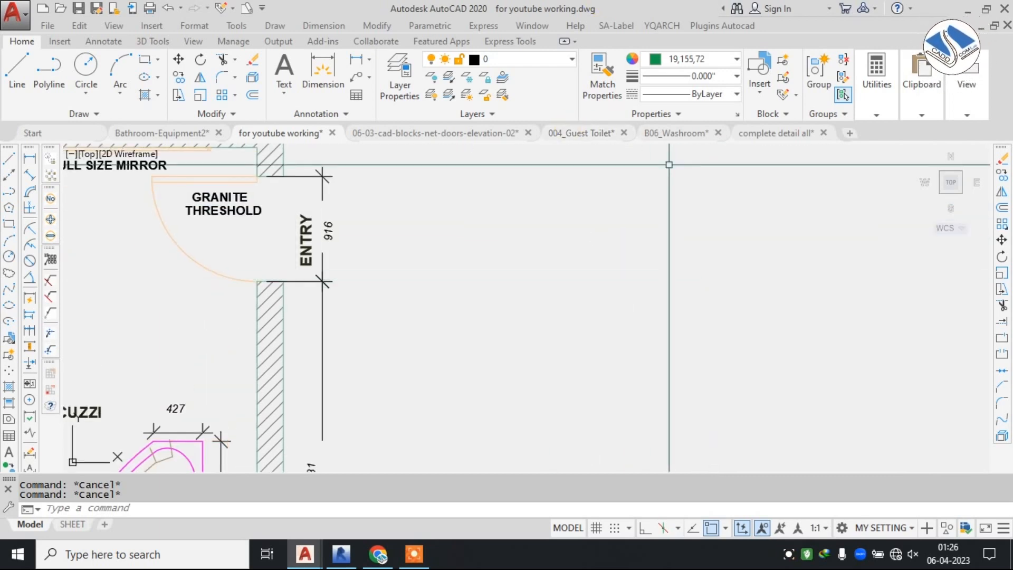
scroll(561, 239, "down", 2)
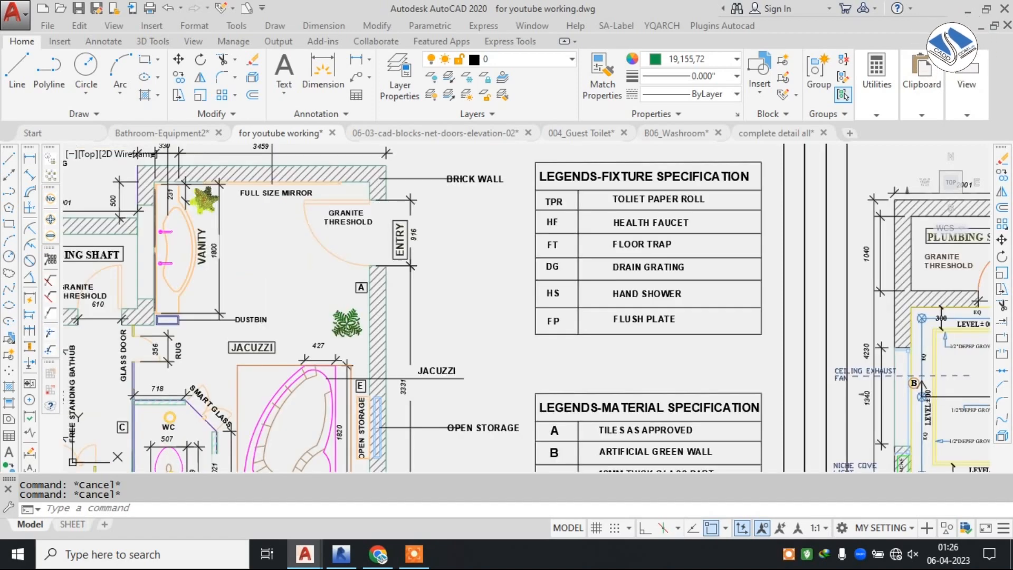
scroll(558, 298, "down", 4)
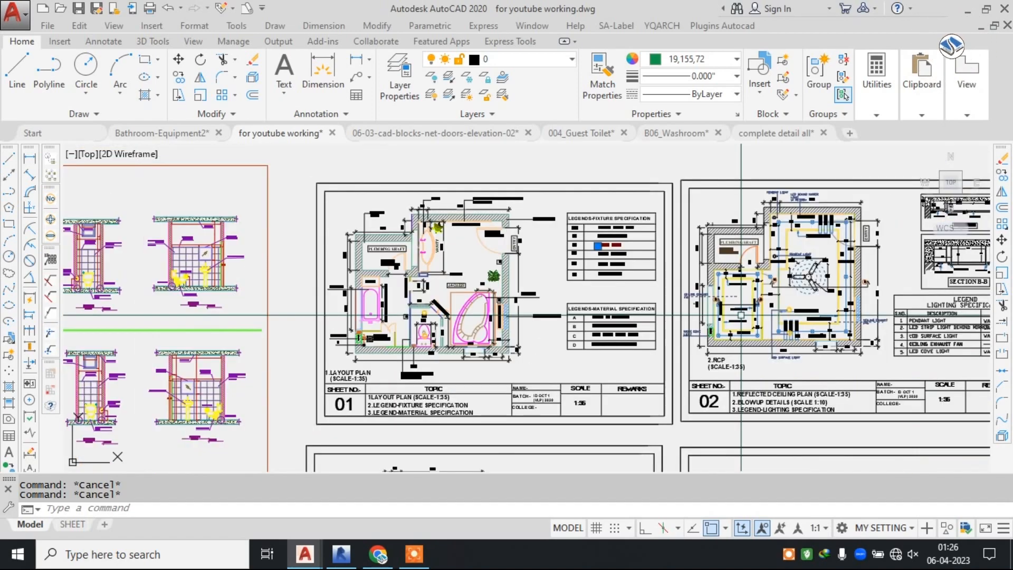
Inspect the bathtub, shower encloser, WC, jacuzzi and plumbing shaft details in the sheet 01 layout plan.
scroll(322, 307, "up", 2)
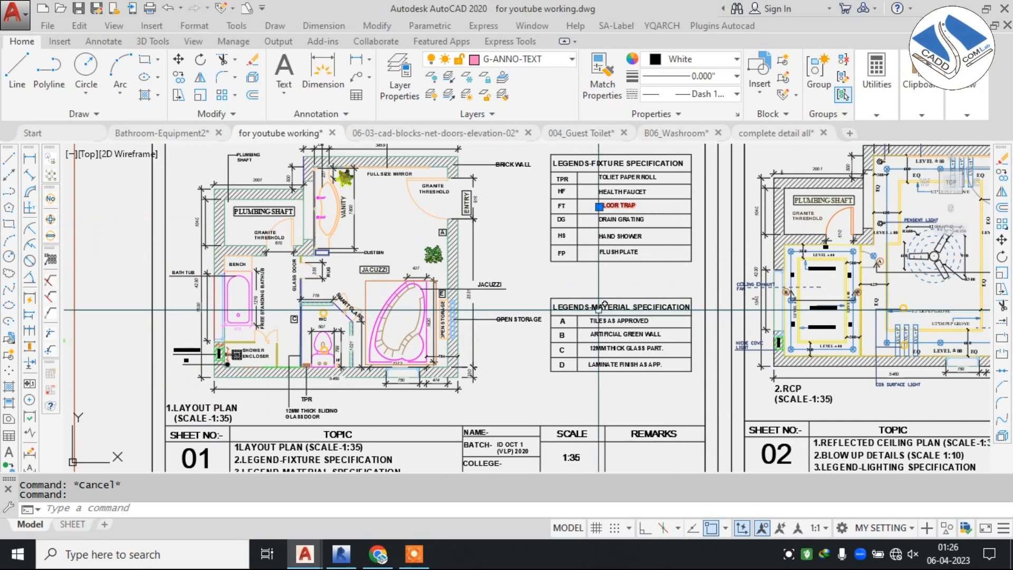
scroll(480, 275, "up", 3)
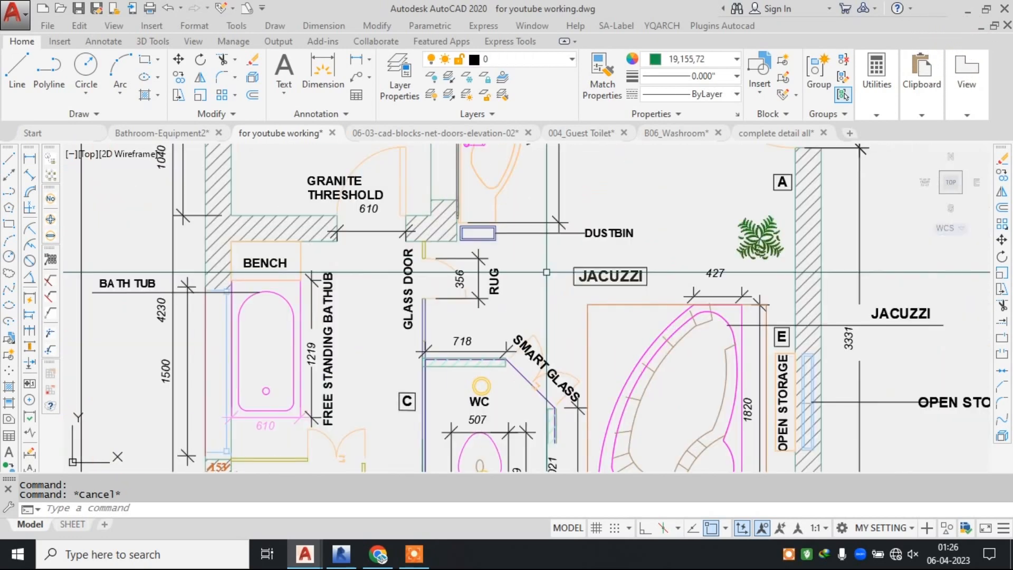
middle_click_drag(571, 350, 586, 271)
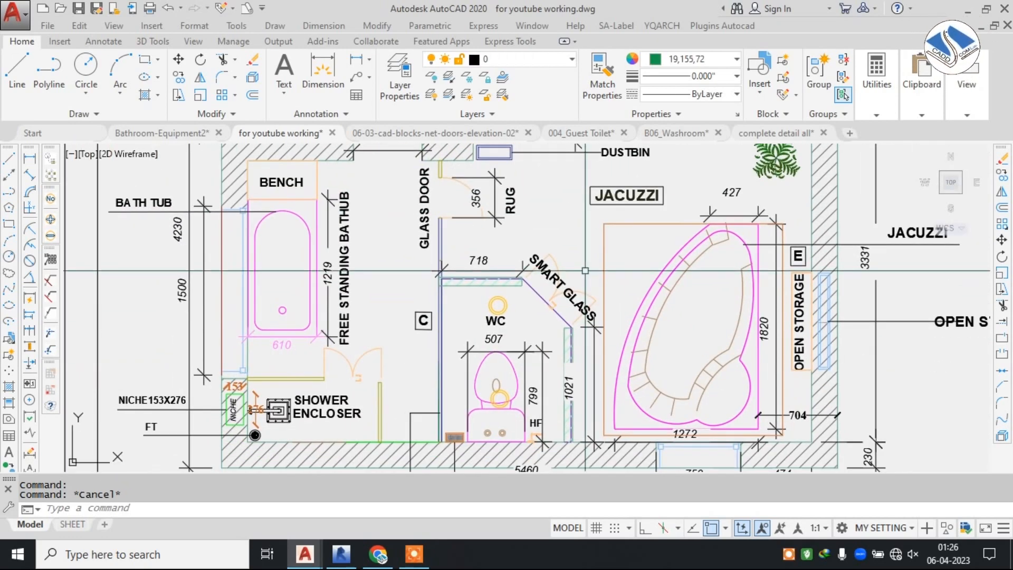
middle_click_drag(360, 305, 421, 403)
scroll(420, 402, "down", 3)
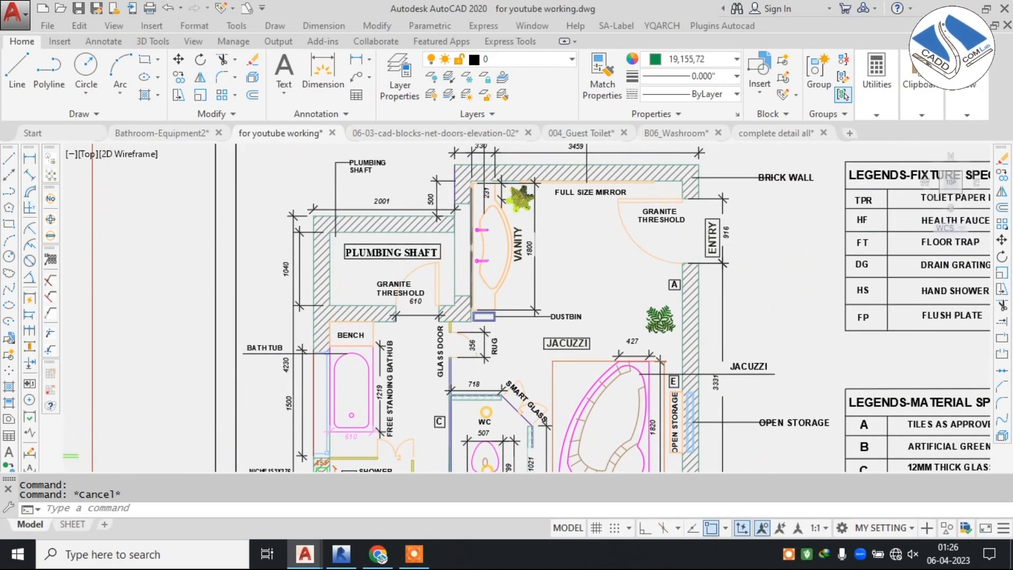
scroll(472, 221, "down", 2)
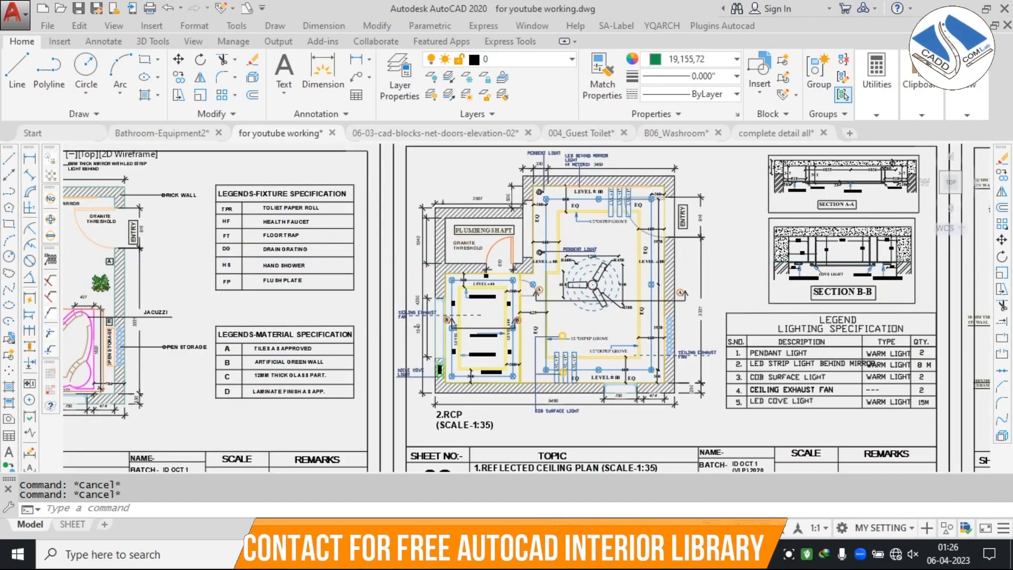
Review the reflected ceiling plan on sheet 02 with its blow-up sections and lighting specification legend.
scroll(602, 264, "up", 2)
middle_click_drag(602, 264, 544, 255)
scroll(576, 257, "down", 2)
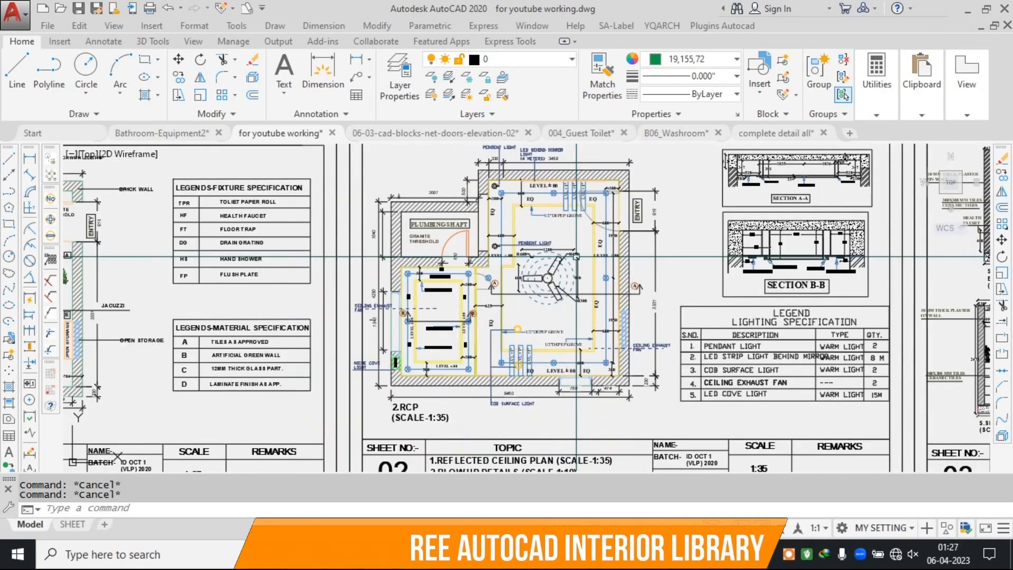
middle_click_drag(577, 257, 496, 272)
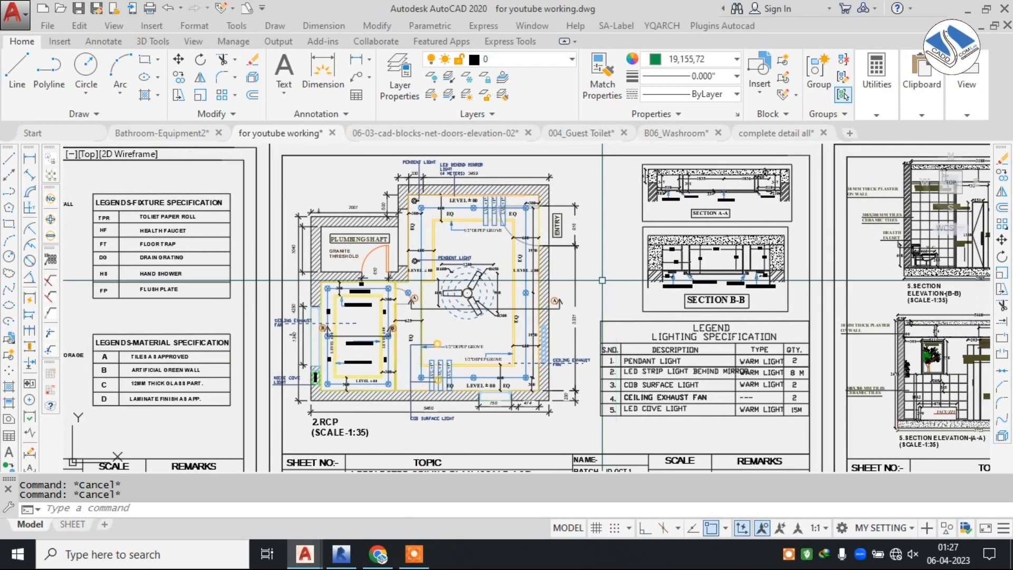
Study section elevations B-B and A-A on sheet 03 with the counter and mirror details.
middle_click_drag(850, 280, 528, 261)
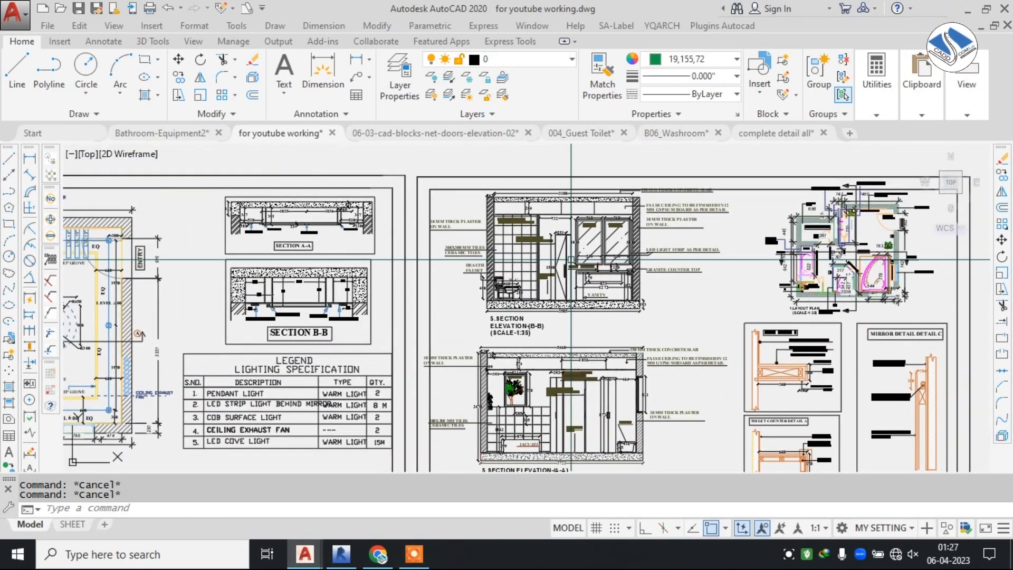
scroll(575, 256, "up", 3)
mouse_move(606, 356)
middle_mouse_down()
mouse_move(484, 220)
mouse_move(295, 190)
mouse_move(182, 191)
middle_mouse_up()
scroll(458, 220, "up", 4)
middle_click_drag(638, 342, 502, 222)
scroll(620, 240, "down", 4)
scroll(620, 240, "down", 6)
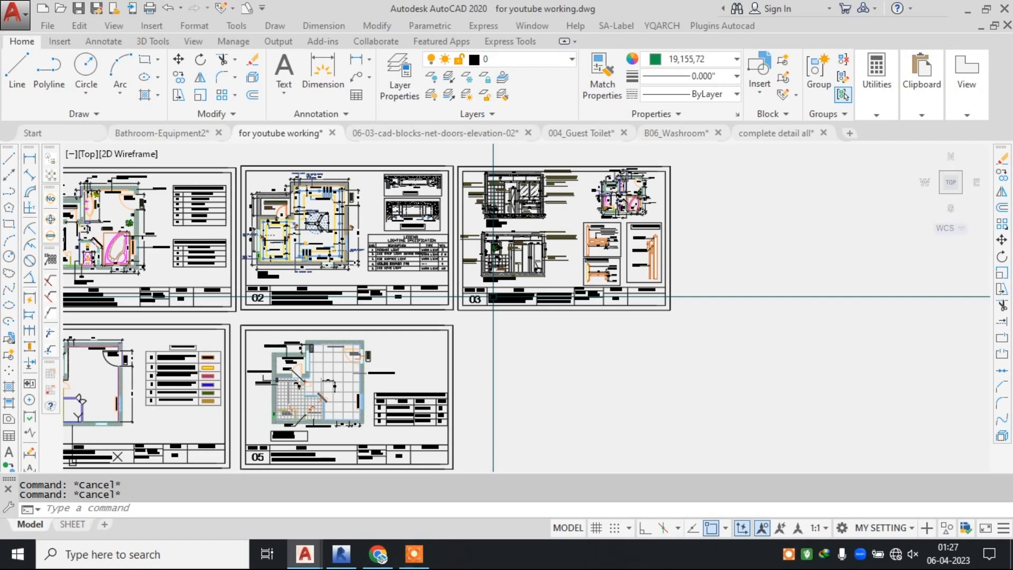
Examine the wall finishes plan on sheet 04 and read its materials legend with the colour-coded finishes.
middle_click_drag(494, 297, 722, 254)
scroll(335, 338, "up", 4)
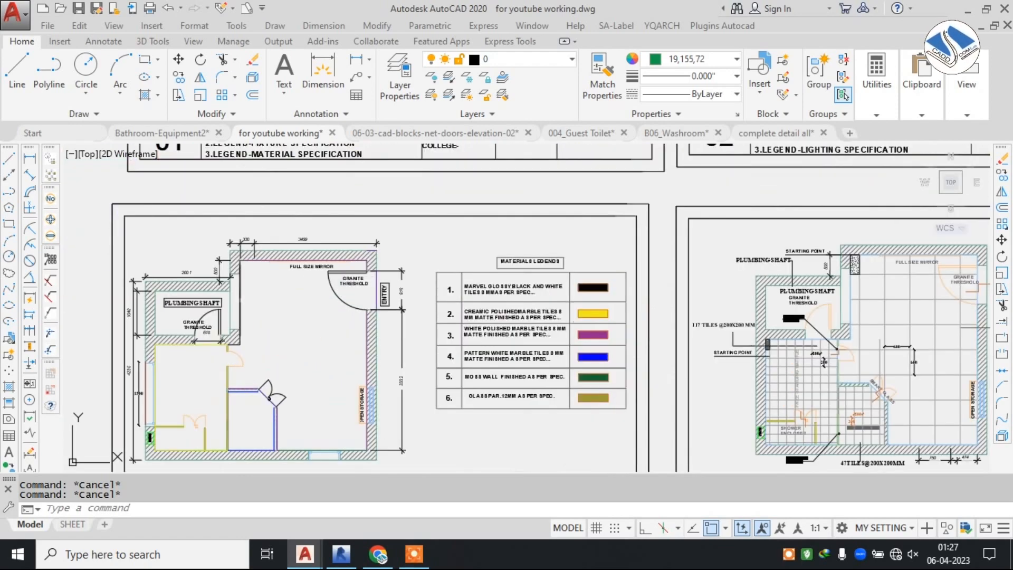
scroll(348, 332, "up", 2)
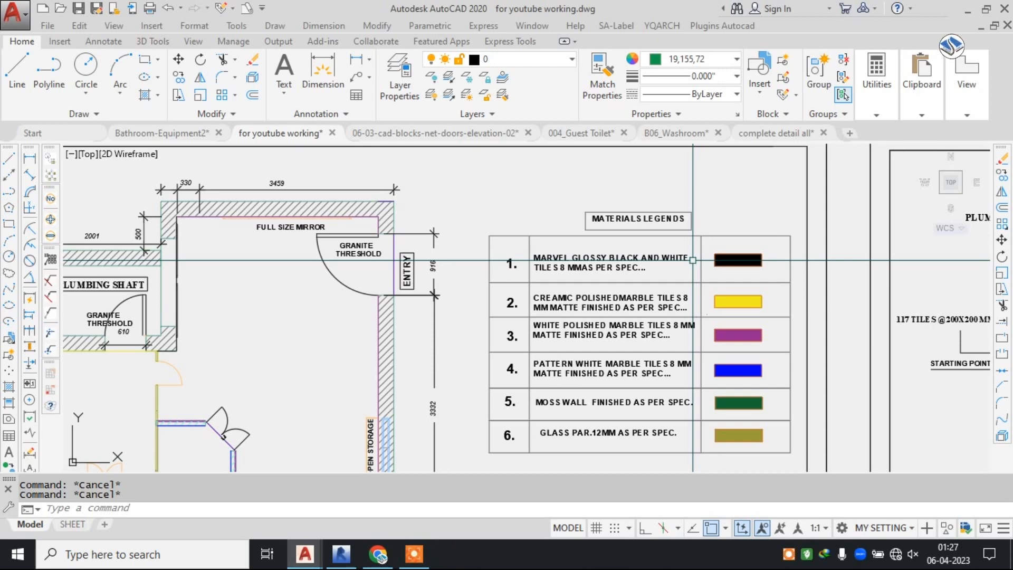
scroll(642, 239, "up", 2)
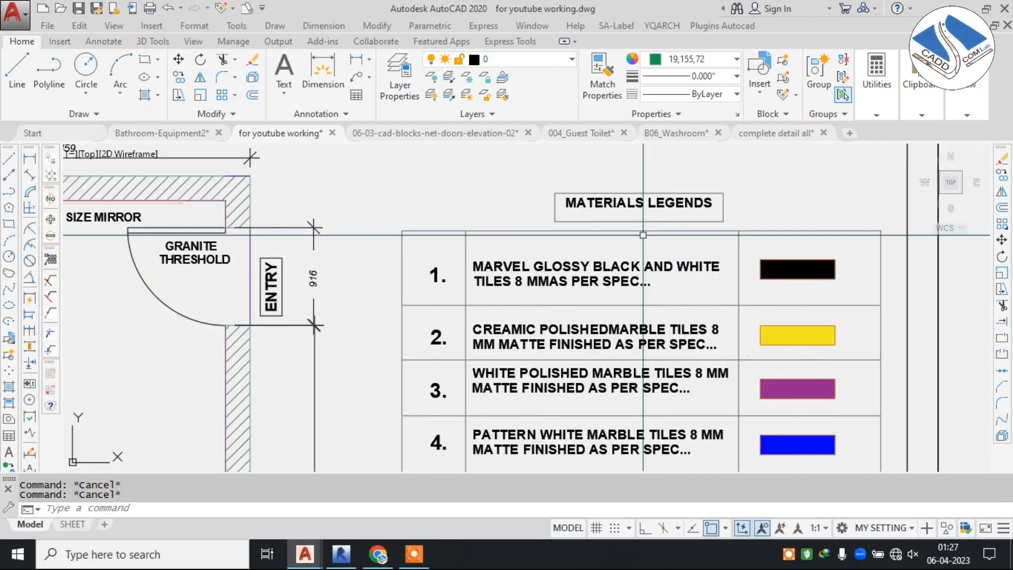
scroll(463, 238, "down", 4)
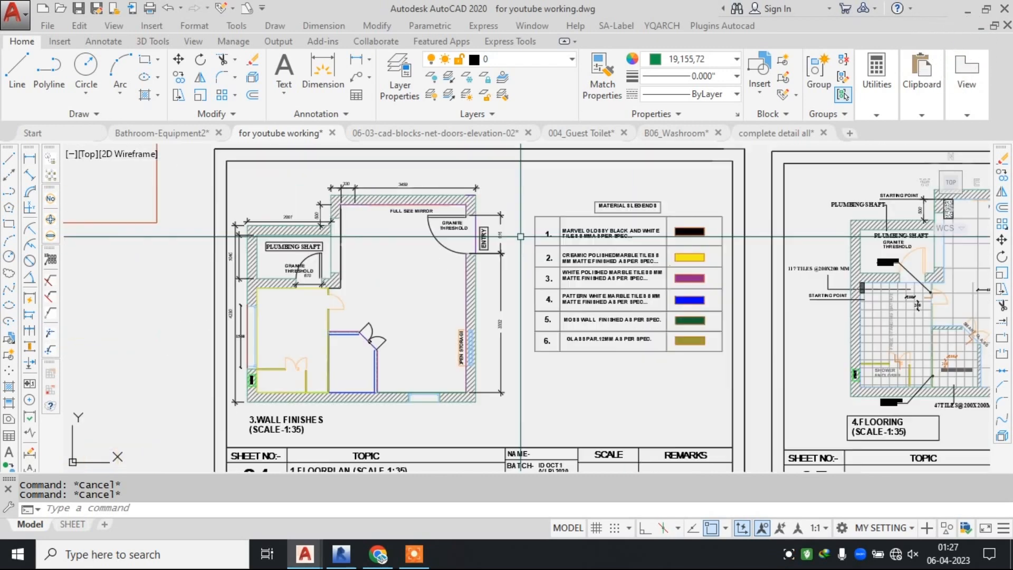
scroll(511, 226, "up", 2)
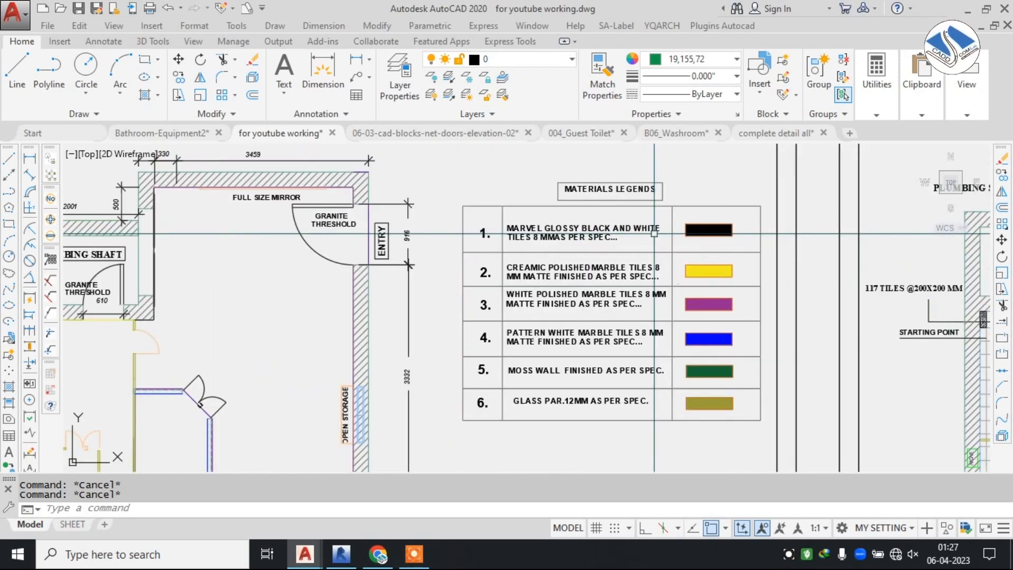
Review the flooring plan on sheet 05 with its tile layout, starting points and flooring specification legend.
scroll(512, 228, "down", 4)
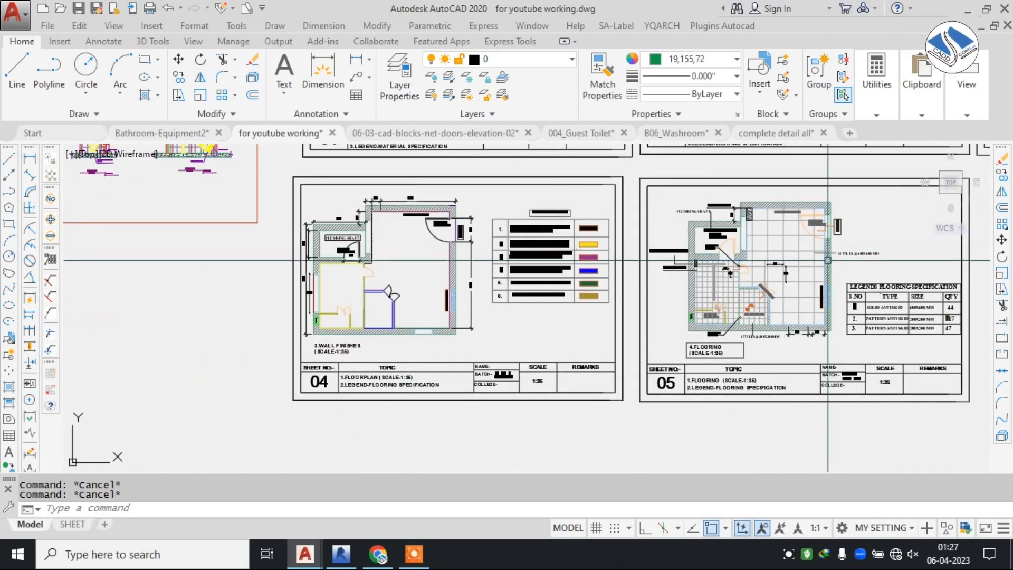
middle_click_drag(812, 267, 558, 259)
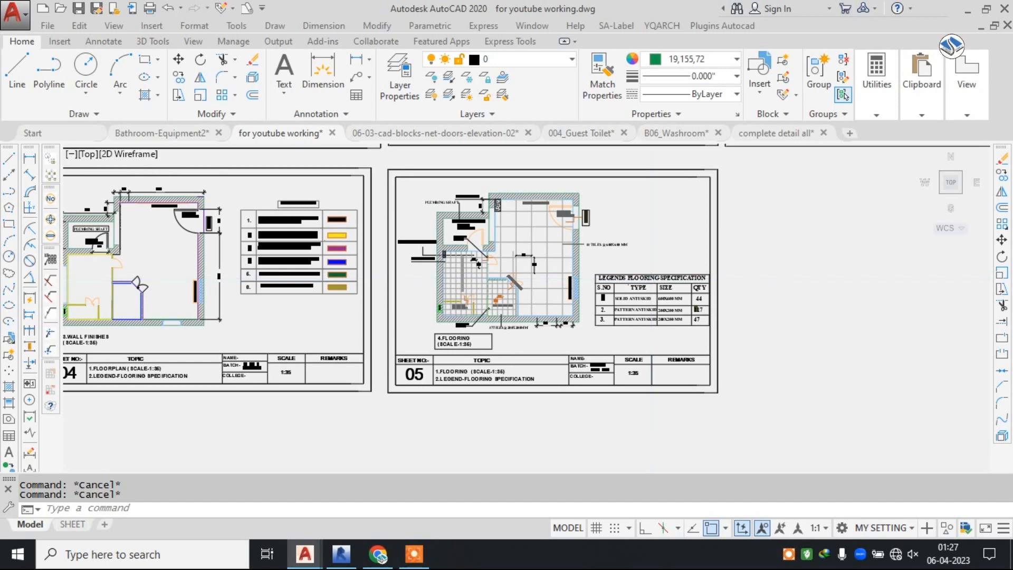
scroll(645, 280, "up", 4)
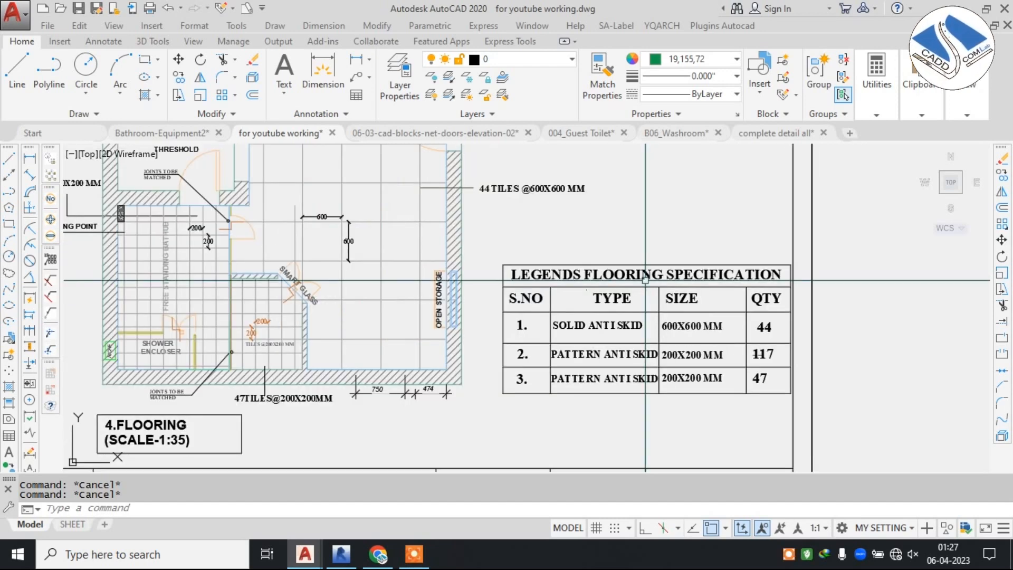
scroll(626, 338, "up", 4)
scroll(755, 313, "down", 2)
middle_click_drag(758, 312, 606, 295)
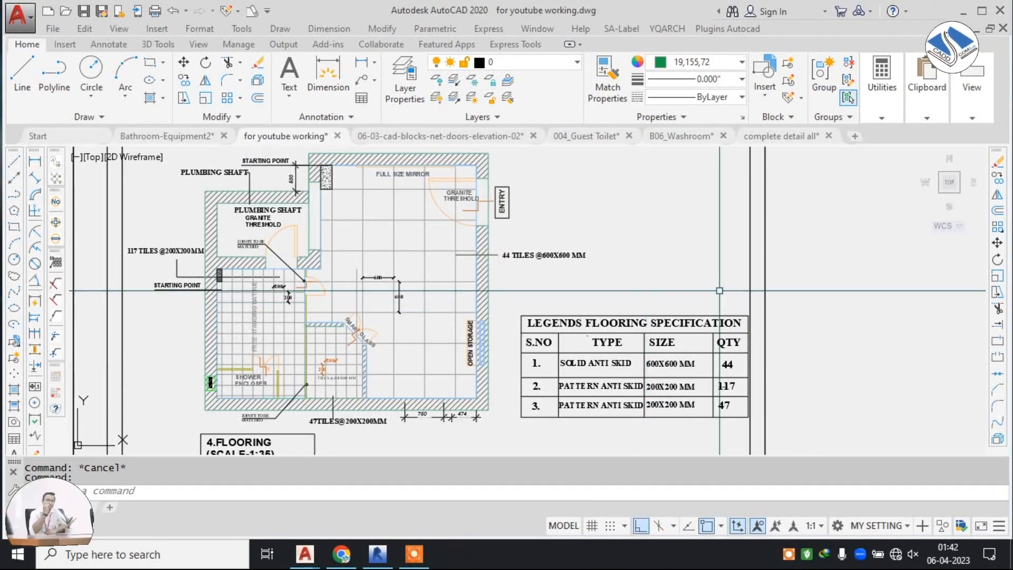
scroll(658, 419, "up", 4)
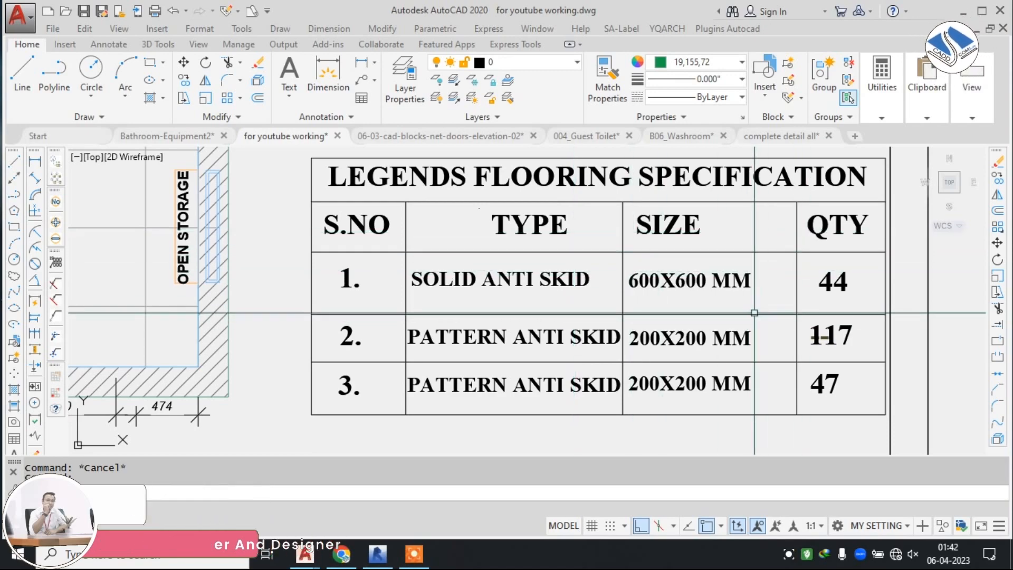
scroll(681, 288, "down", 6)
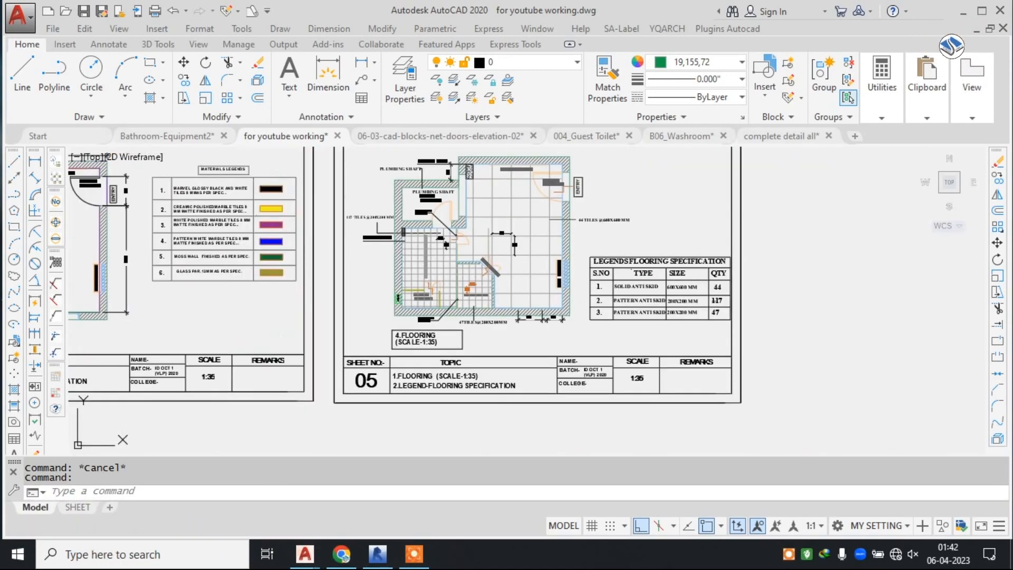
scroll(543, 233, "down", 2)
scroll(541, 241, "up", 4)
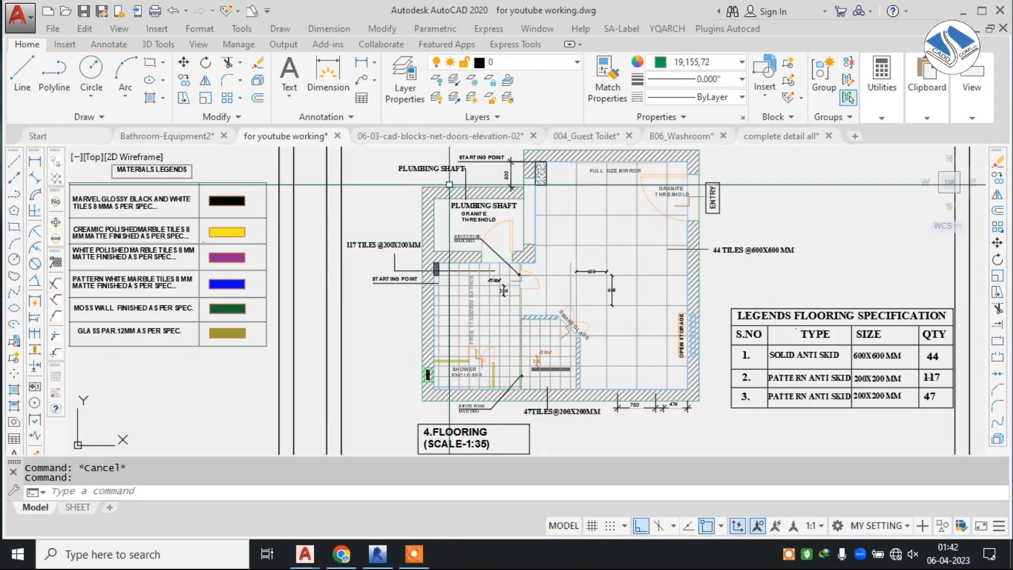
Look over the framed bathroom reference photos placed above the drawing sheets.
scroll(541, 241, "down", 5)
mouse_move(606, 234)
middle_mouse_down()
mouse_move(530, 360)
mouse_move(409, 413)
middle_mouse_up()
scroll(449, 385, "down", 2)
middle_click_drag(597, 258, 496, 324)
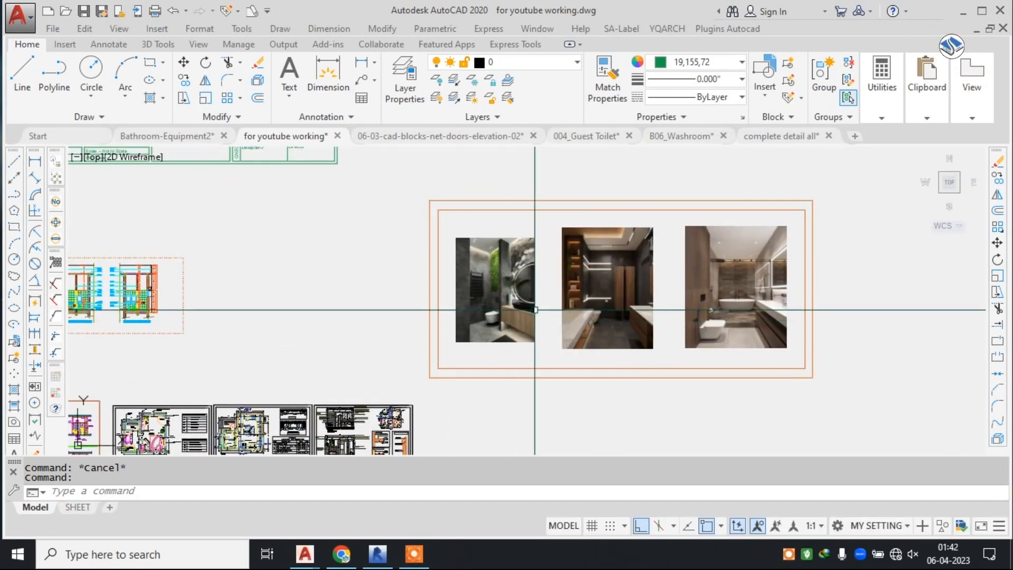
scroll(612, 258, "up", 2)
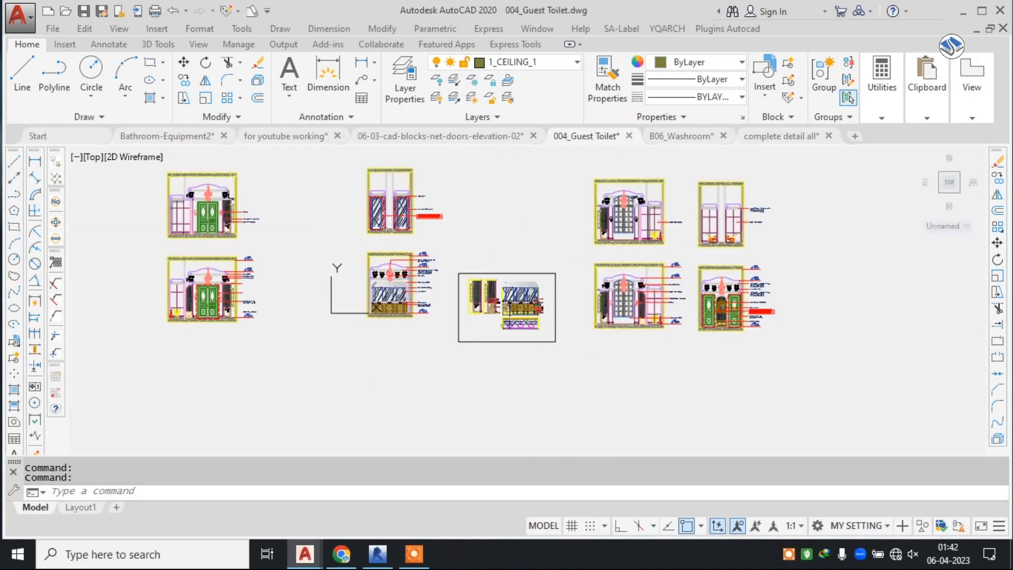
Switch to the 004_Guest Toilet drawing and examine the double-door elevation with its chandelier, urns and wall sconces.
middle_click_drag(387, 248, 610, 289)
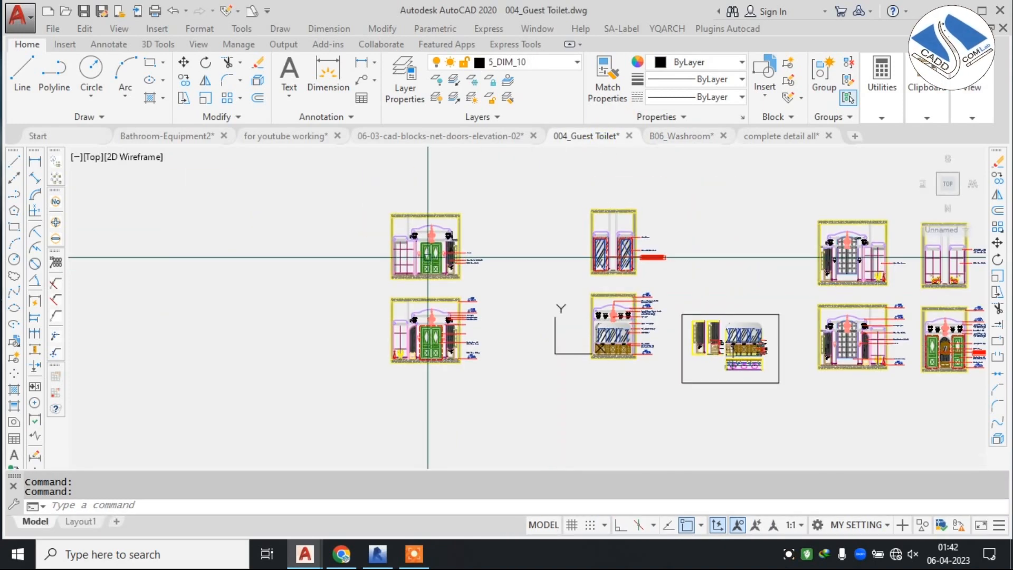
scroll(425, 254, "up", 6)
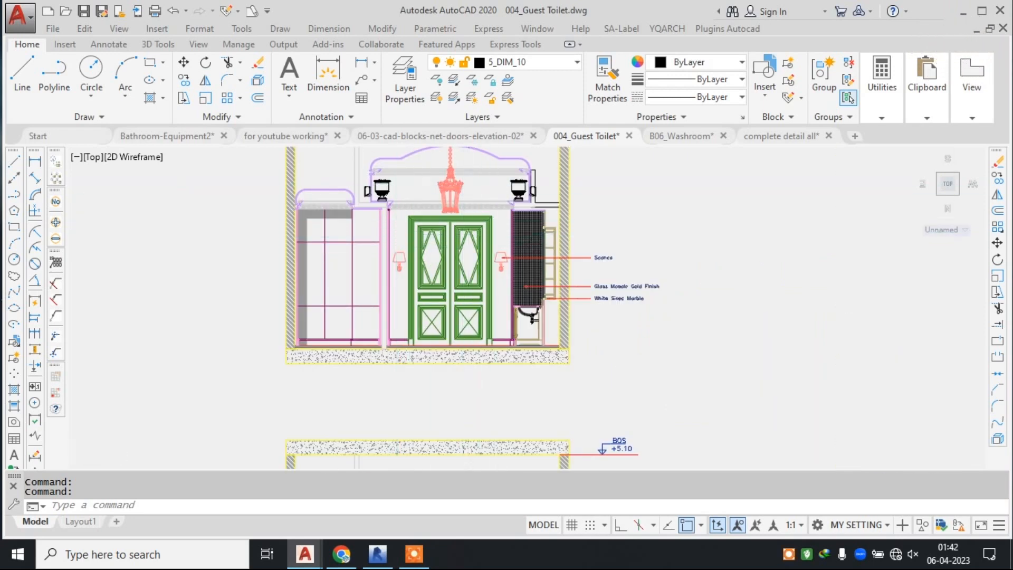
scroll(455, 226, "up", 4)
middle_click_drag(452, 219, 509, 238)
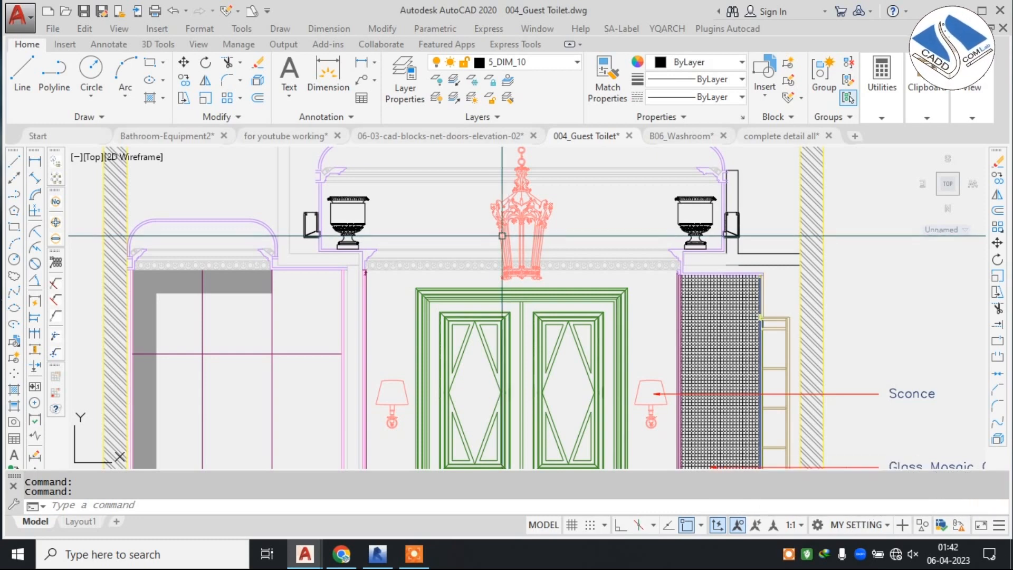
middle_click_drag(552, 336, 536, 251)
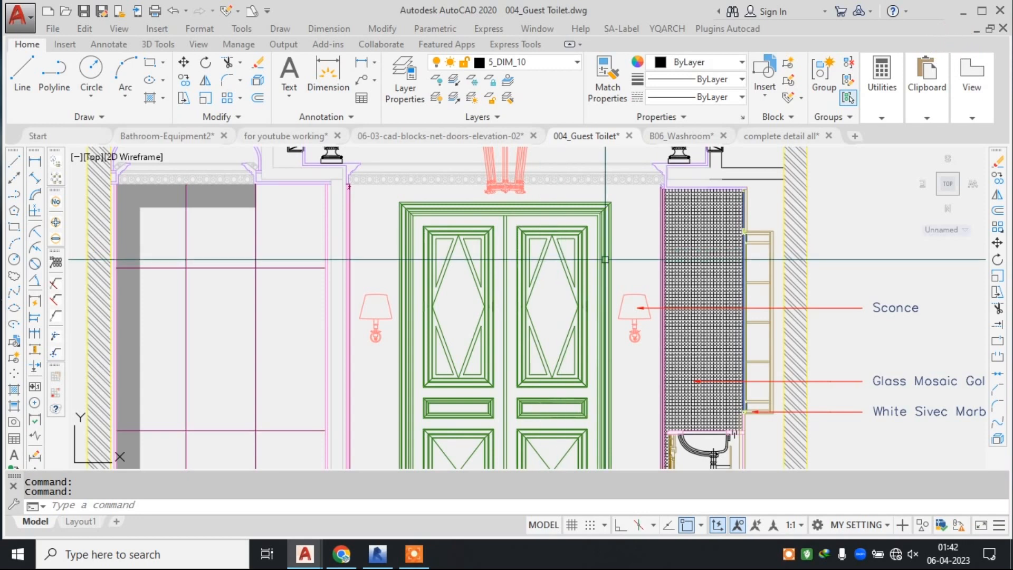
middle_click_drag(494, 201, 462, 162)
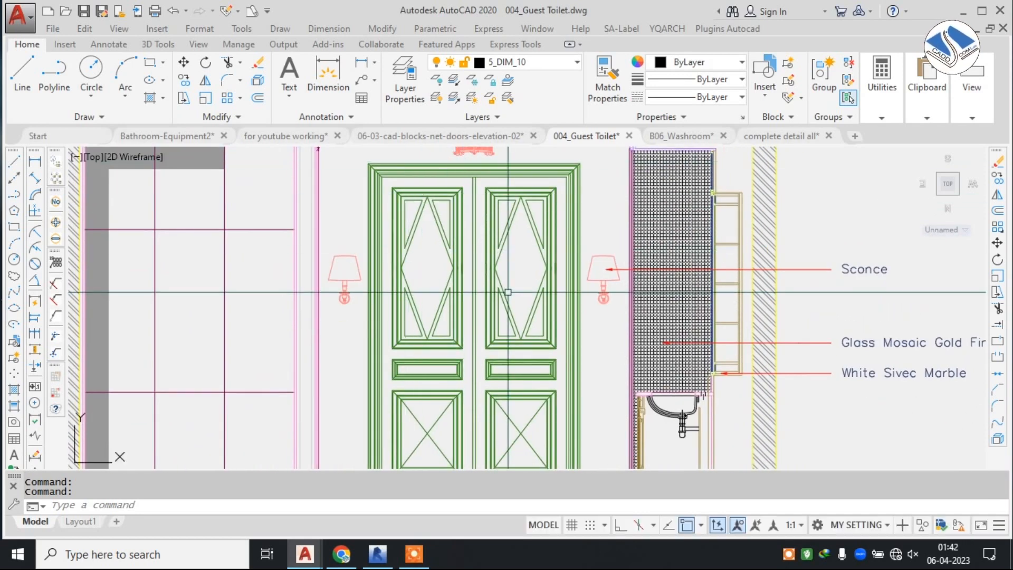
scroll(504, 310, "down", 2)
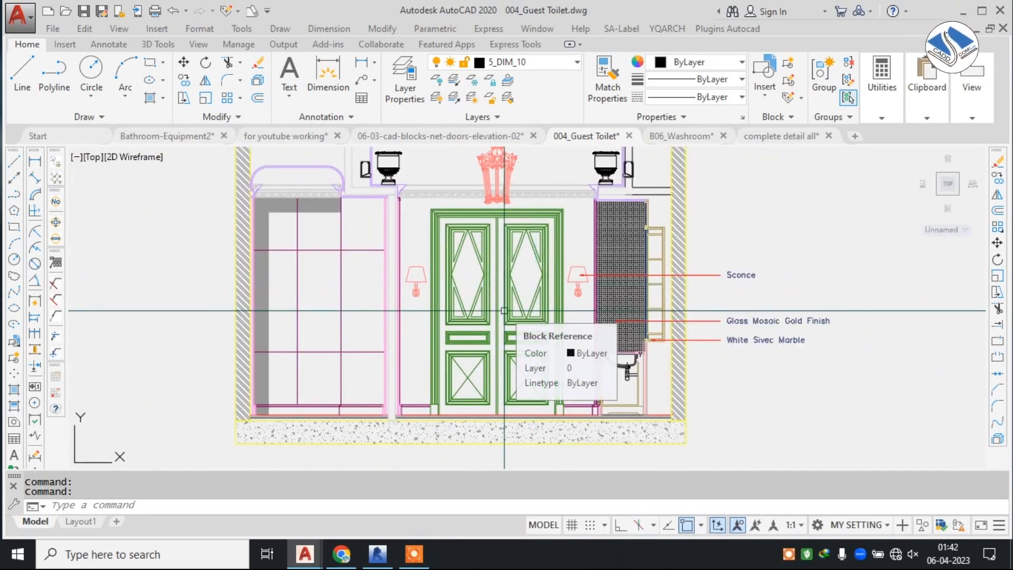
scroll(502, 311, "down", 2)
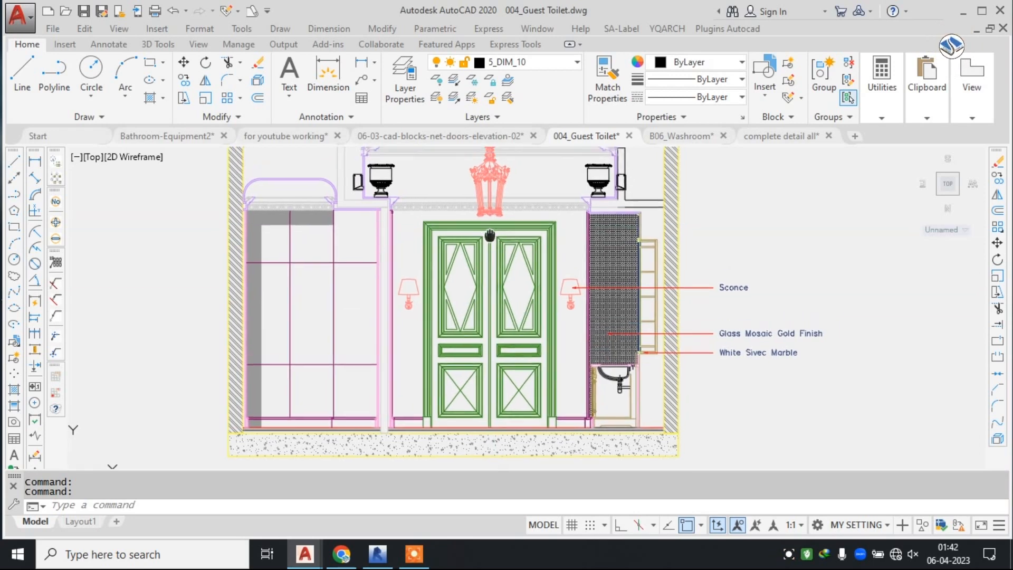
scroll(494, 311, "up", 2)
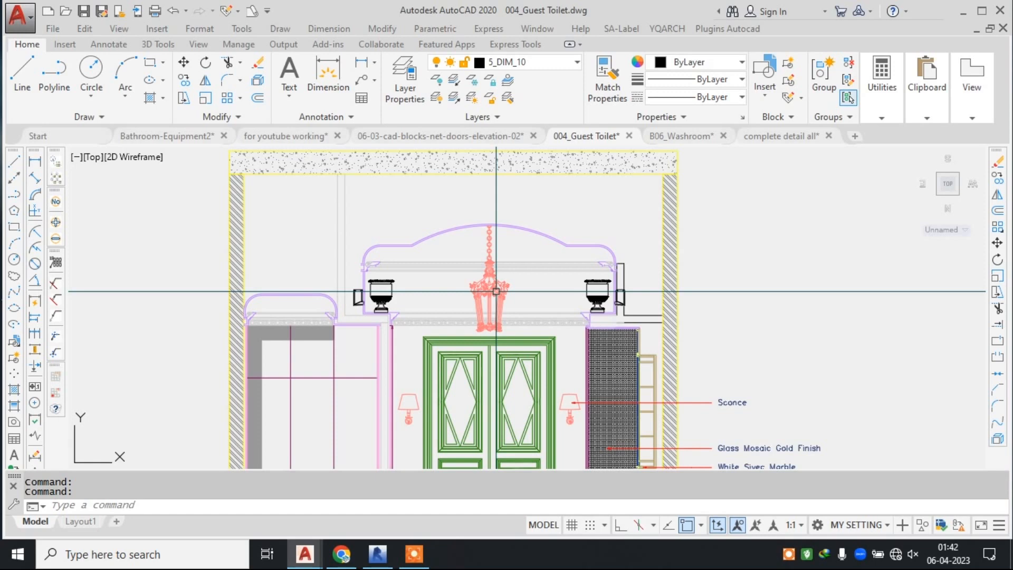
middle_click_drag(542, 318, 518, 173)
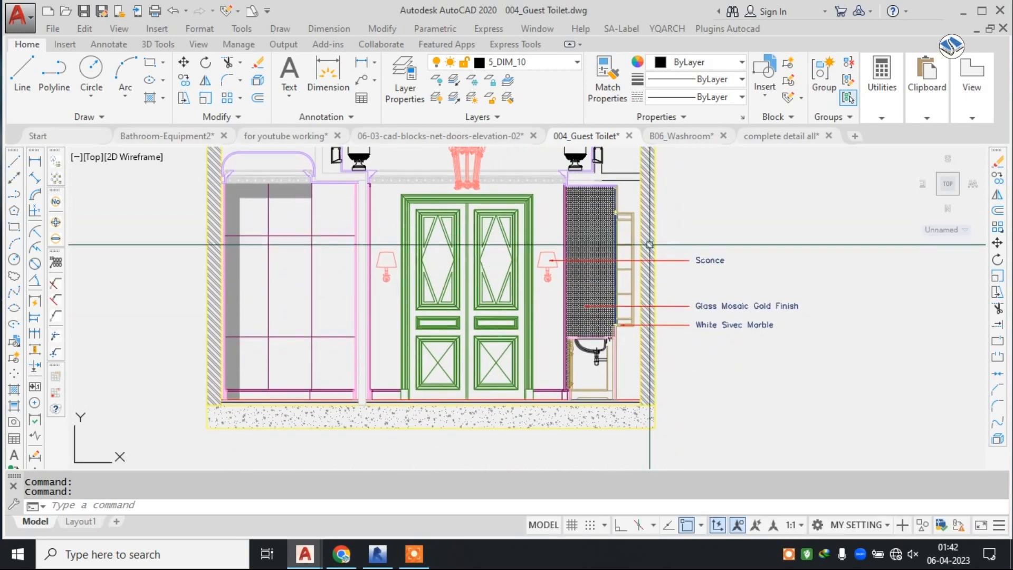
Read the material callouts beside the double-door elevation and inspect the washbasin section with its trap.
scroll(706, 280, "up", 4)
middle_click_drag(721, 294, 615, 221)
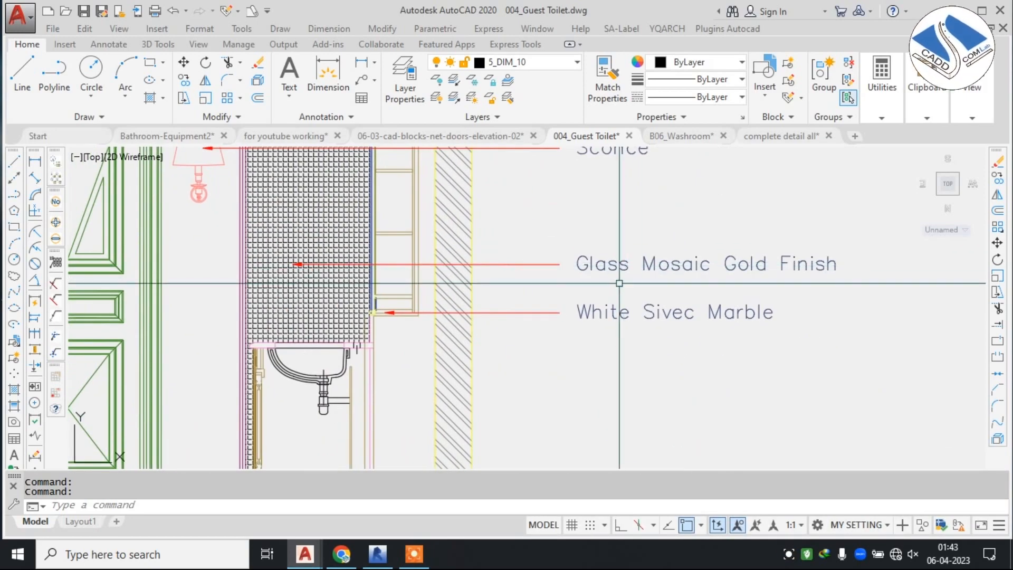
scroll(765, 239, "down", 2)
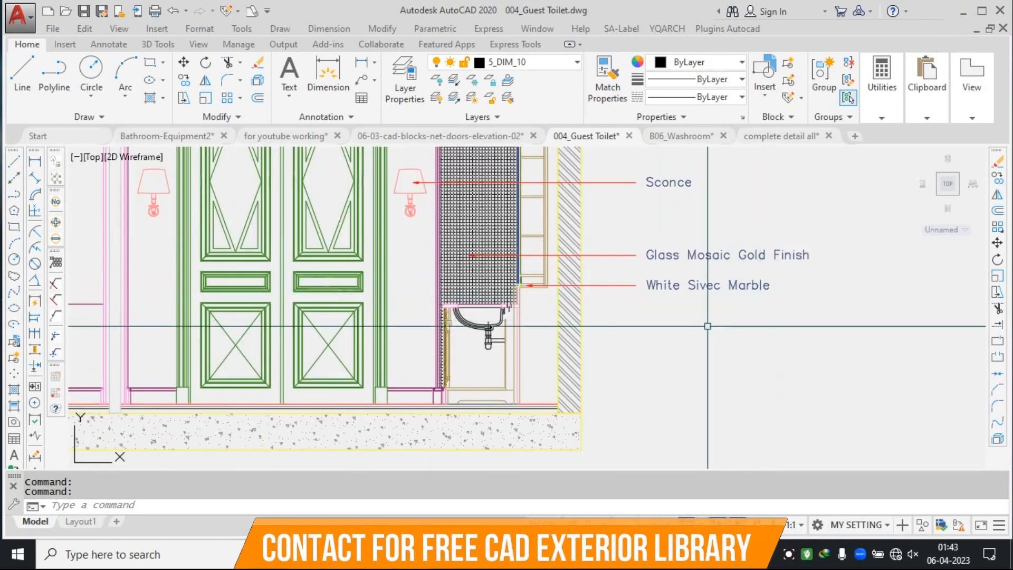
middle_click_drag(739, 321, 734, 289)
scroll(467, 278, "up", 5)
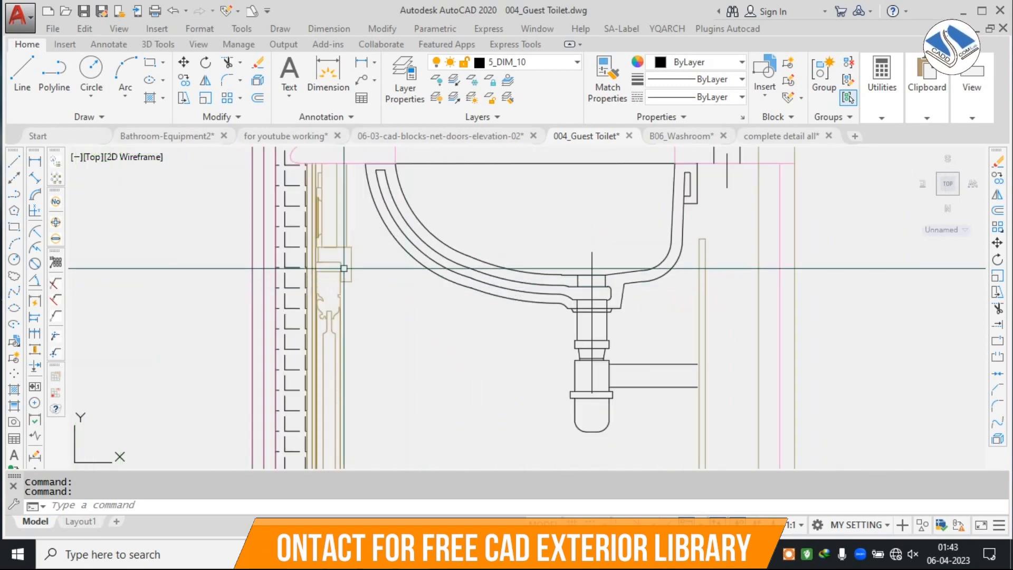
Examine the neighbouring elevation with the two mirrored doors and read its mirror and door schedule callouts.
scroll(461, 262, "down", 10)
middle_click_drag(635, 235, 267, 292)
scroll(525, 293, "up", 2)
scroll(528, 292, "up", 2)
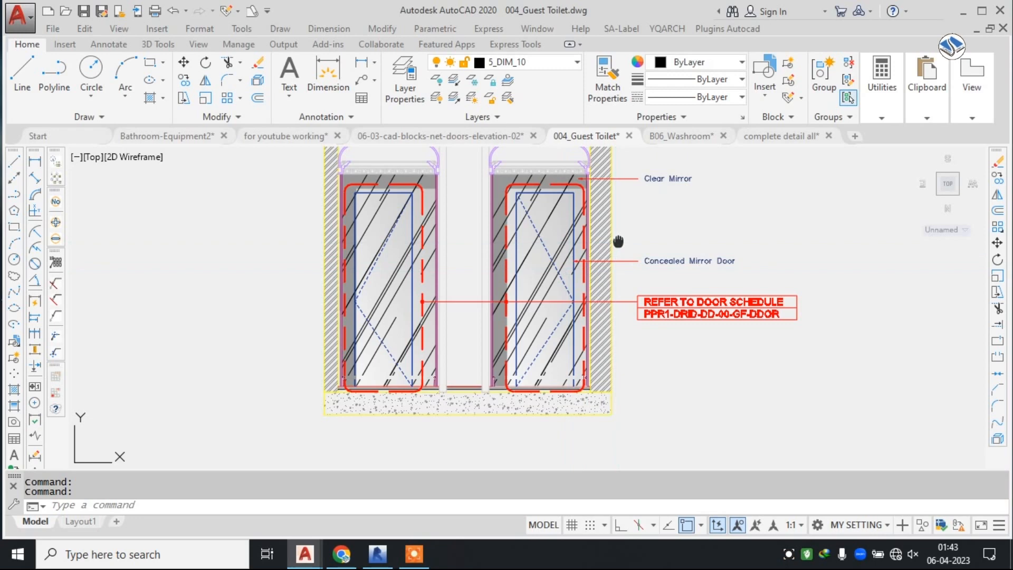
middle_click_drag(618, 241, 567, 275)
scroll(436, 226, "up", 2)
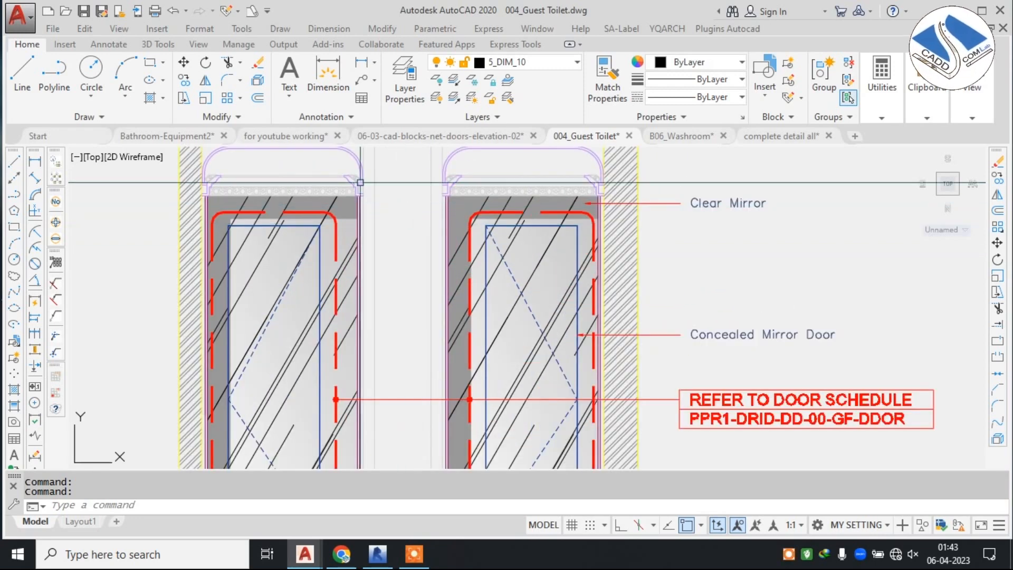
Inspect the arched ceiling profile and the carved cornice above the first mirrored door.
scroll(360, 182, "up", 4)
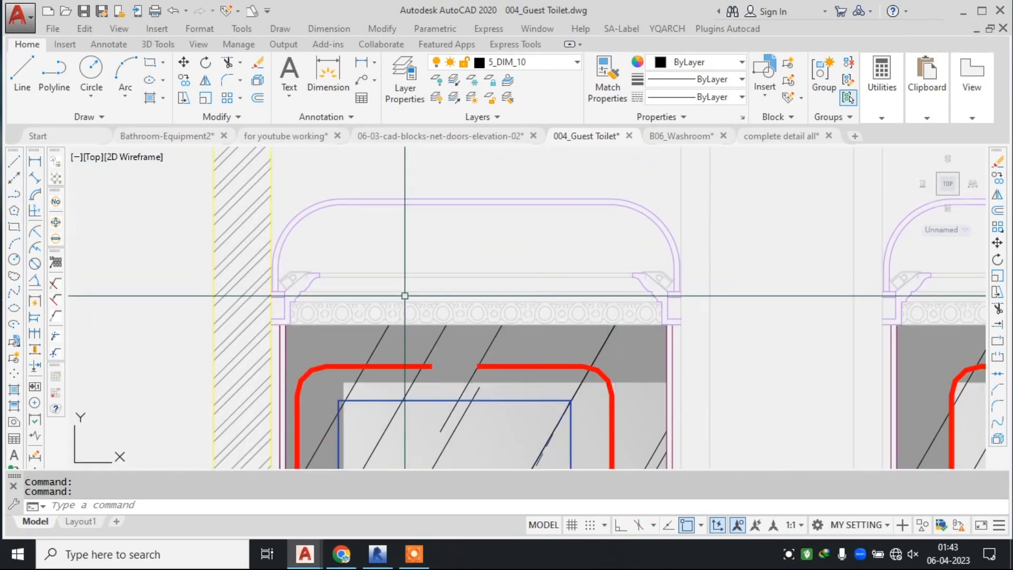
scroll(269, 289, "up", 2)
middle_click_drag(364, 276, 291, 265)
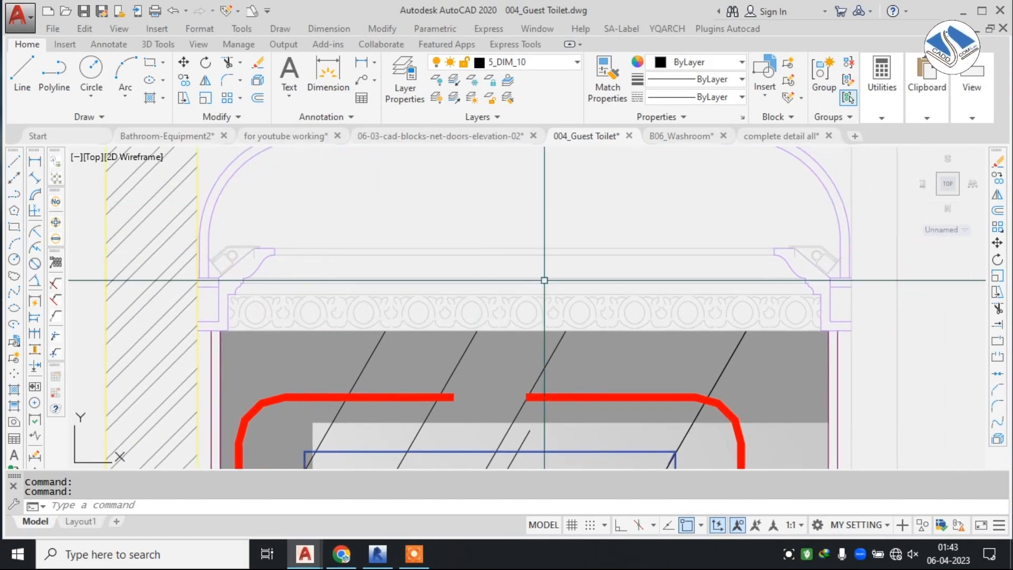
scroll(545, 280, "down", 2)
scroll(416, 288, "up", 2)
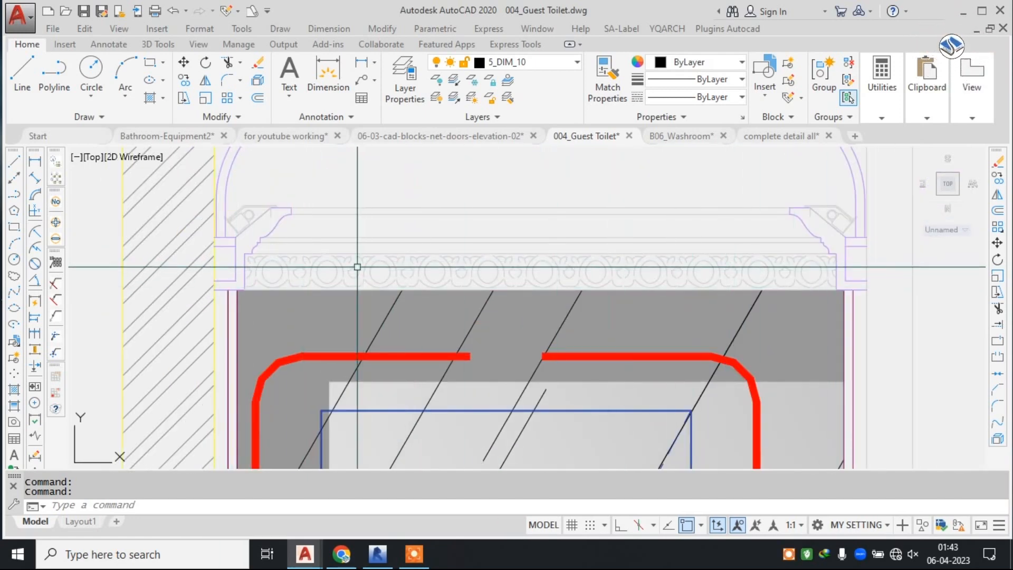
Check the concealed mirror door callout and the door schedule reference on the mirrored door elevation.
scroll(621, 264, "down", 7)
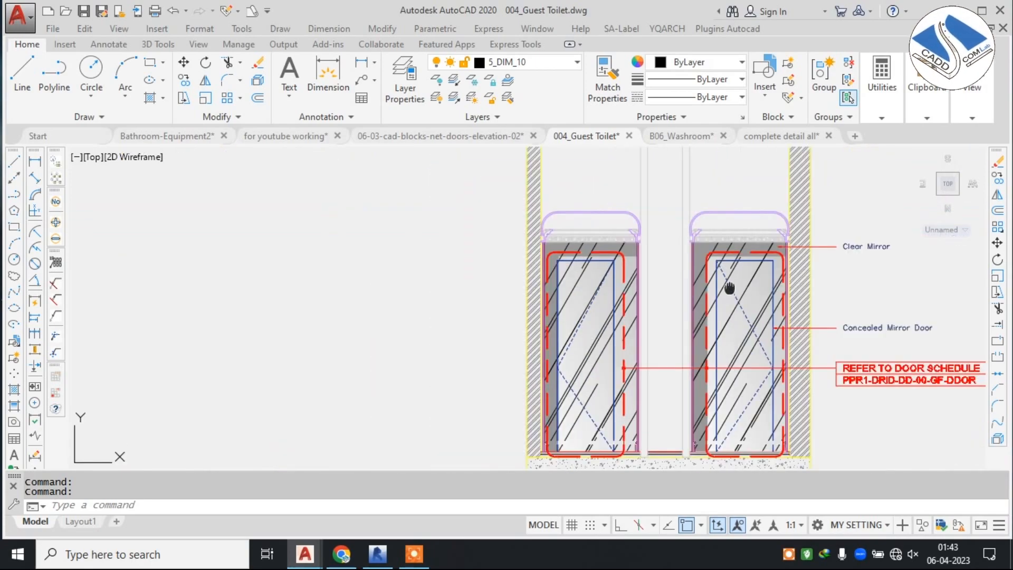
middle_click_drag(567, 242, 546, 239)
scroll(547, 239, "down", 4)
scroll(591, 244, "up", 8)
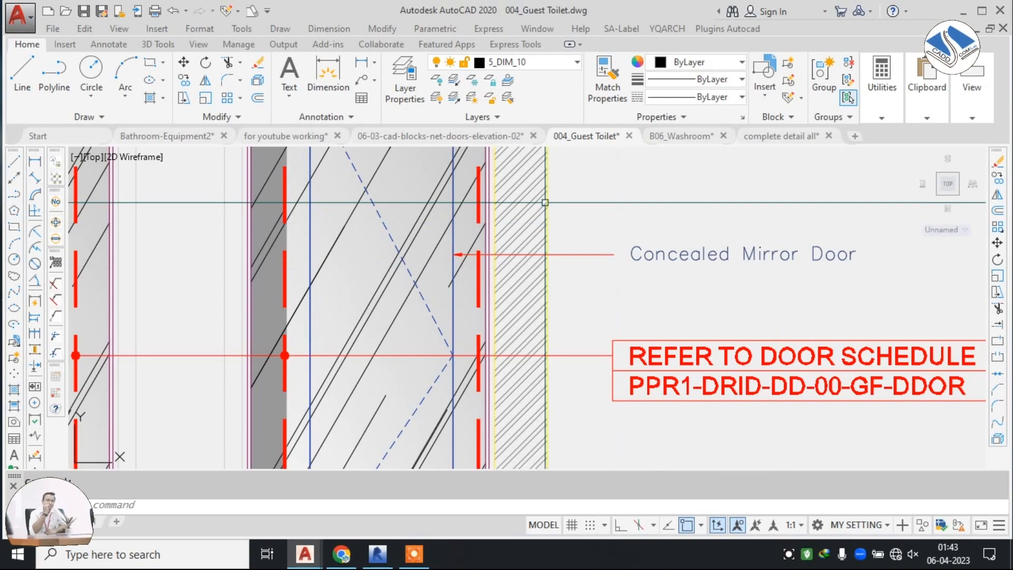
Read the ceiling level marks and the plaster vault, cornice and chandelier callouts on the vanity mirror elevation.
scroll(547, 189, "down", 5)
scroll(547, 189, "up", 10)
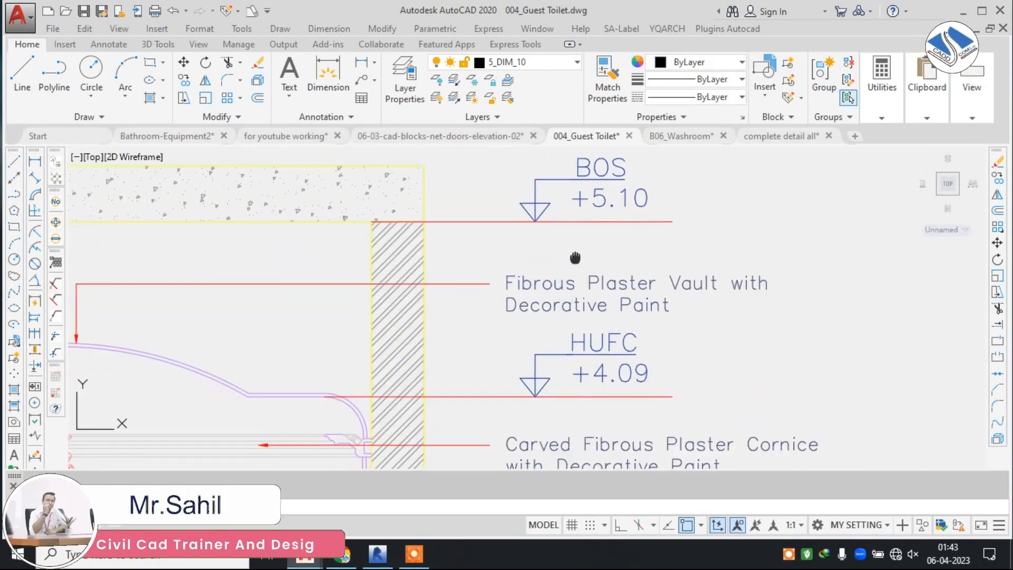
scroll(611, 203, "down", 2)
scroll(612, 203, "down", 3)
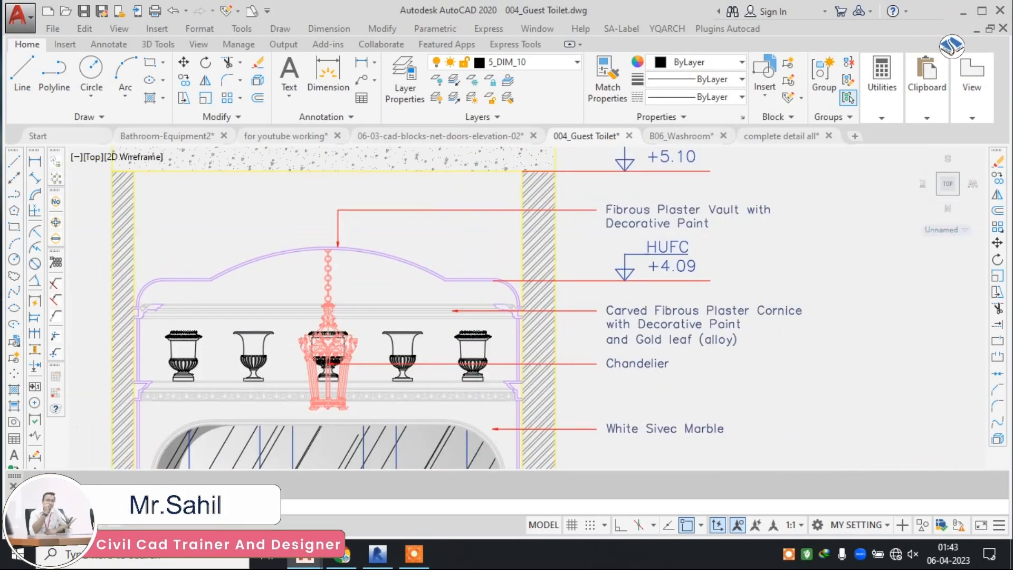
Examine the hanging chandelier, vases and cornice profile beside their finish callouts above the vanity mirror.
scroll(476, 230, "up", 3)
middle_click_drag(630, 227, 574, 226)
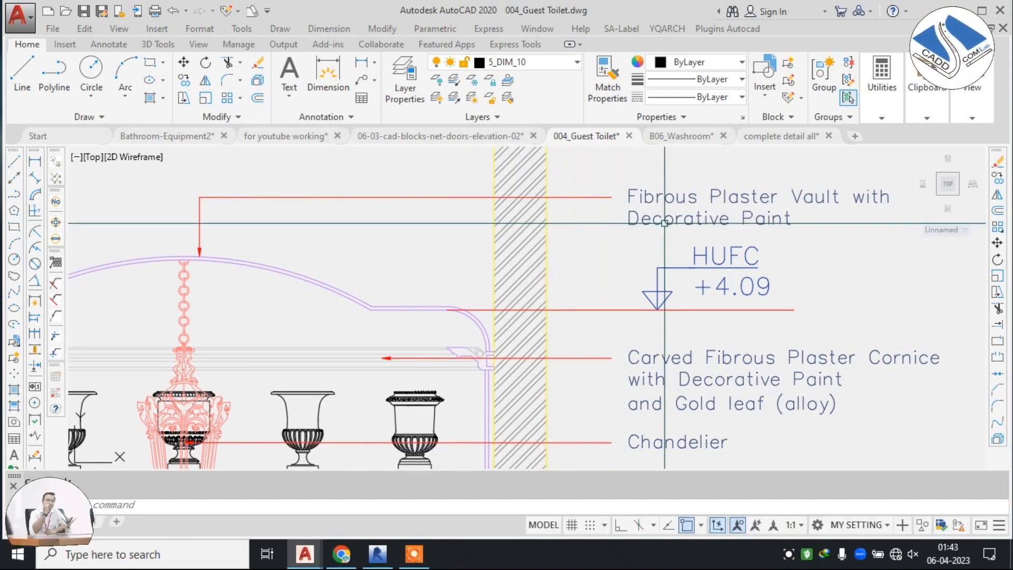
scroll(840, 207, "down", 3)
scroll(708, 263, "up", 3)
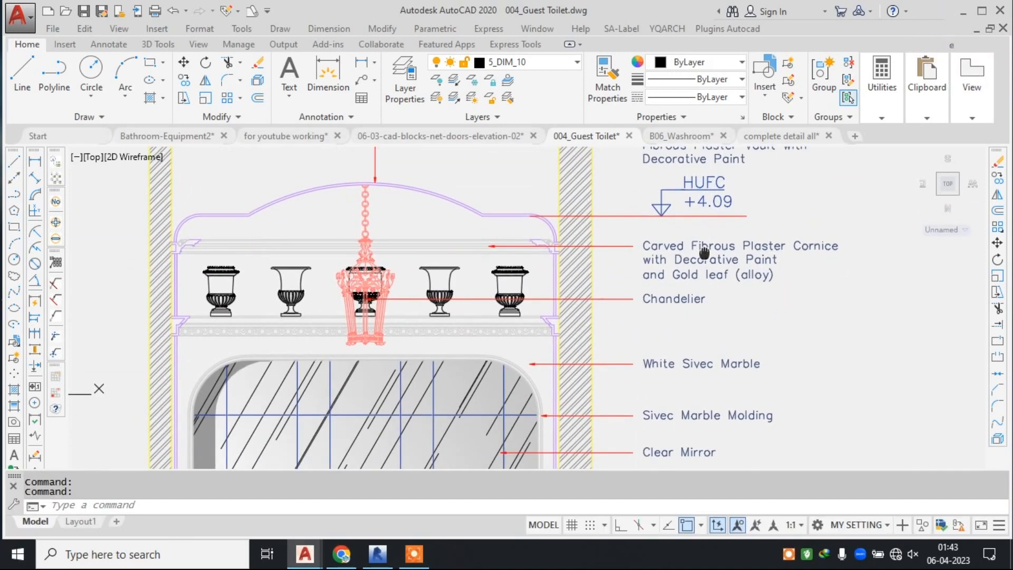
middle_click_drag(682, 258, 608, 245)
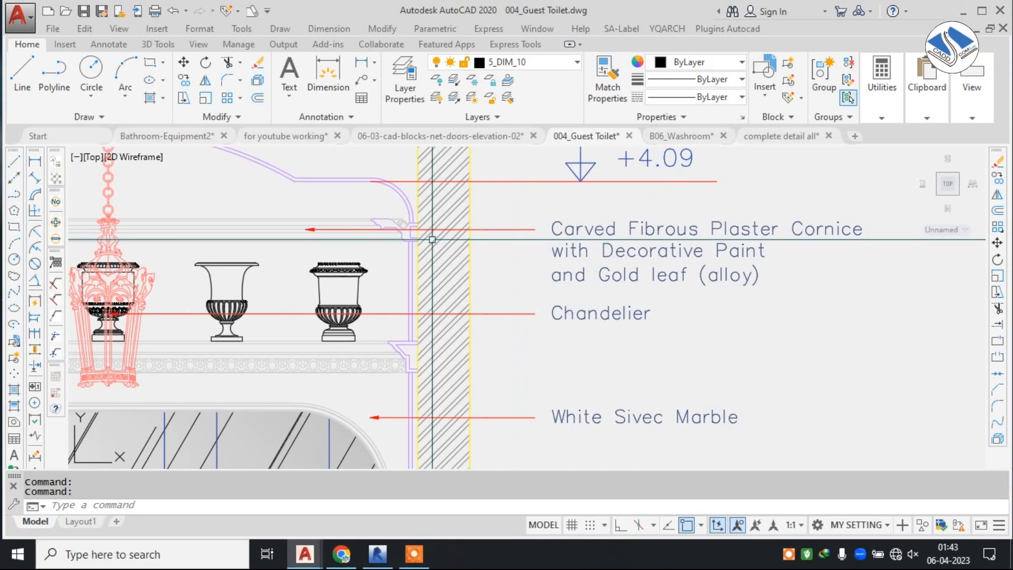
scroll(528, 246, "down", 6)
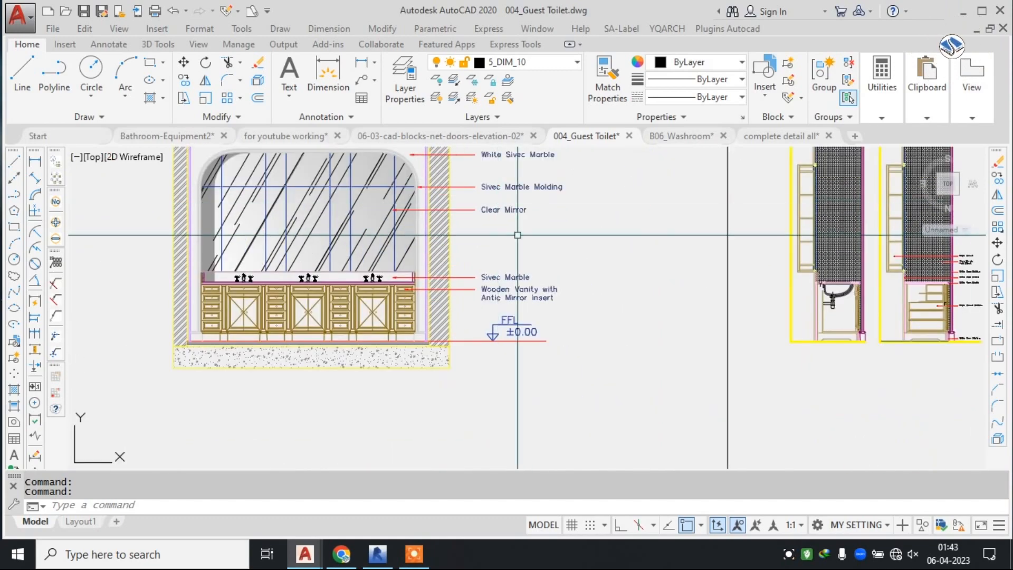
Examine the vanity cabinet elevation with its drawers, mirrored doors and taps on the vanity detail sheet.
middle_click_drag(730, 262, 606, 262)
scroll(607, 262, "up", 4)
scroll(597, 255, "down", 4)
middle_click_drag(372, 254, 772, 251)
scroll(482, 245, "down", 3)
mouse_move(481, 246)
middle_mouse_down()
mouse_move(174, 252)
mouse_move(438, 258)
mouse_move(329, 308)
mouse_move(418, 309)
mouse_move(550, 289)
middle_mouse_up()
scroll(325, 325, "up", 6)
scroll(325, 330, "up", 2)
scroll(549, 289, "up", 2)
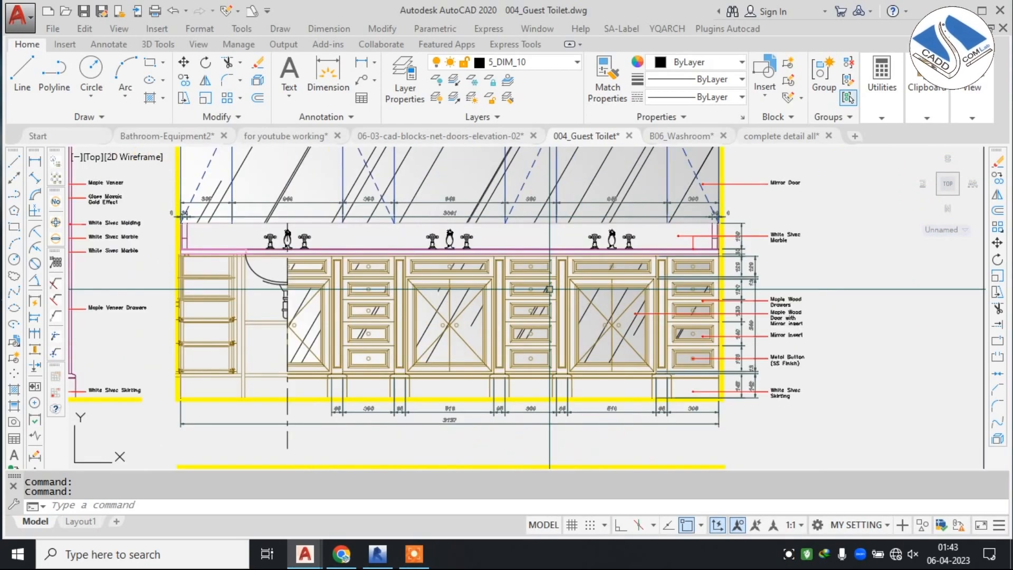
scroll(695, 289, "up", 2)
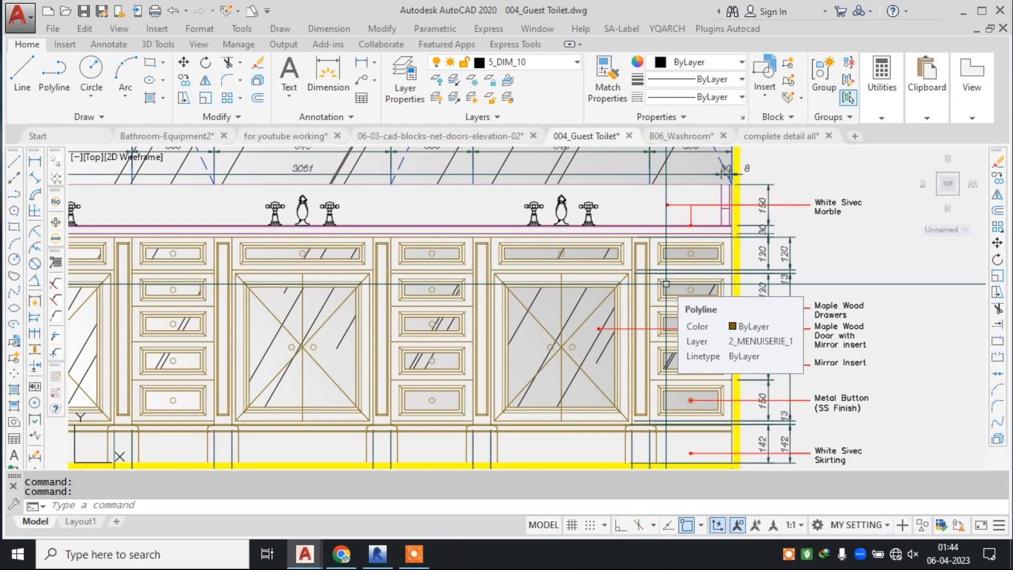
Read the vanity's material callouts from the mirror door and White Sivec Marble down to the drawers, metal button and skirting.
scroll(666, 284, "down", 5)
mouse_move(523, 229)
middle_mouse_down()
mouse_move(523, 329)
mouse_move(511, 272)
mouse_move(467, 245)
middle_mouse_up()
scroll(596, 281, "up", 4)
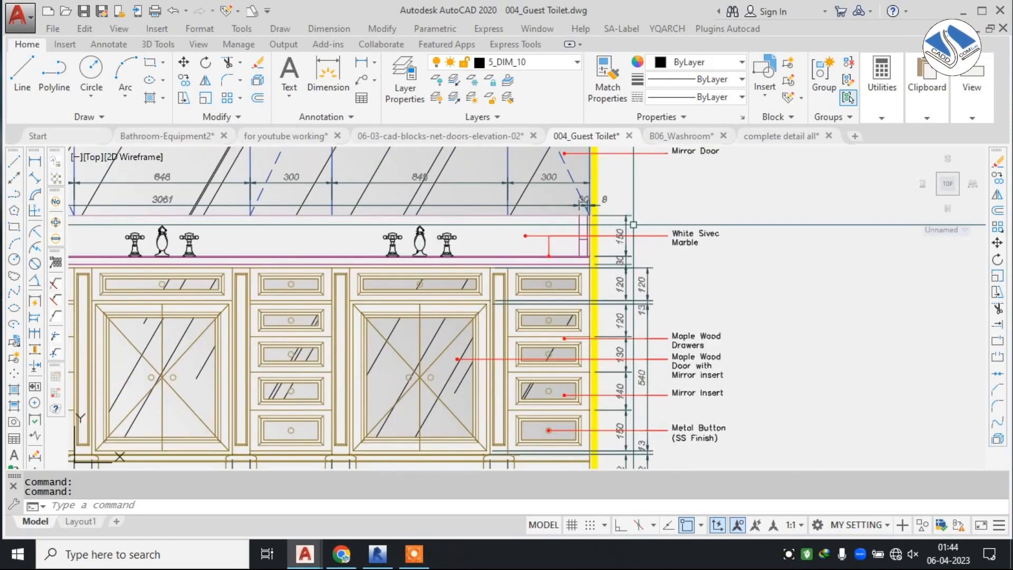
middle_click_drag(628, 210, 600, 266)
scroll(663, 214, "up", 2)
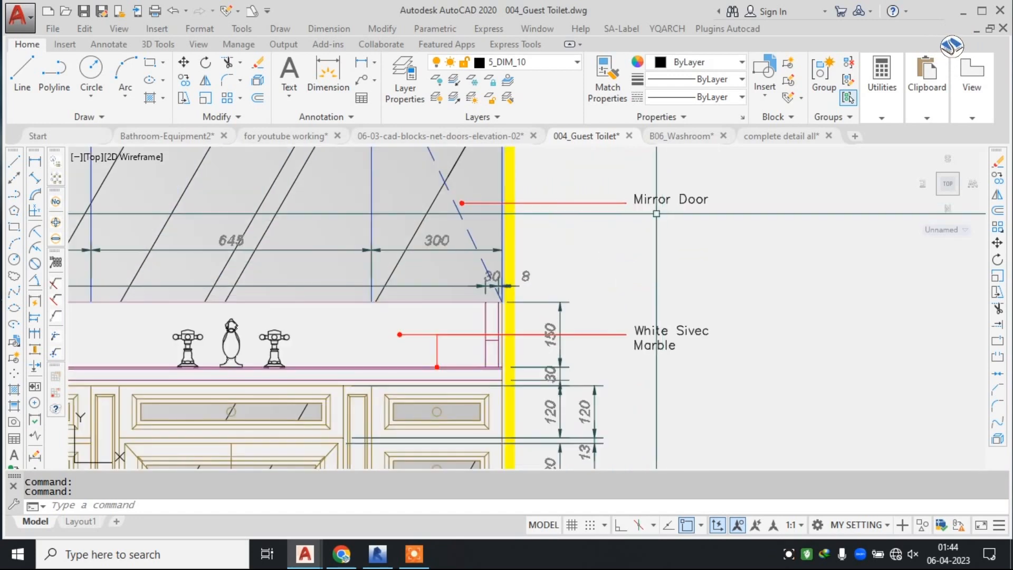
middle_click_drag(669, 274, 688, 164)
mouse_move(674, 293)
middle_mouse_down()
mouse_move(672, 266)
mouse_move(660, 287)
mouse_move(663, 190)
middle_mouse_up()
middle_click_drag(689, 276, 715, 249)
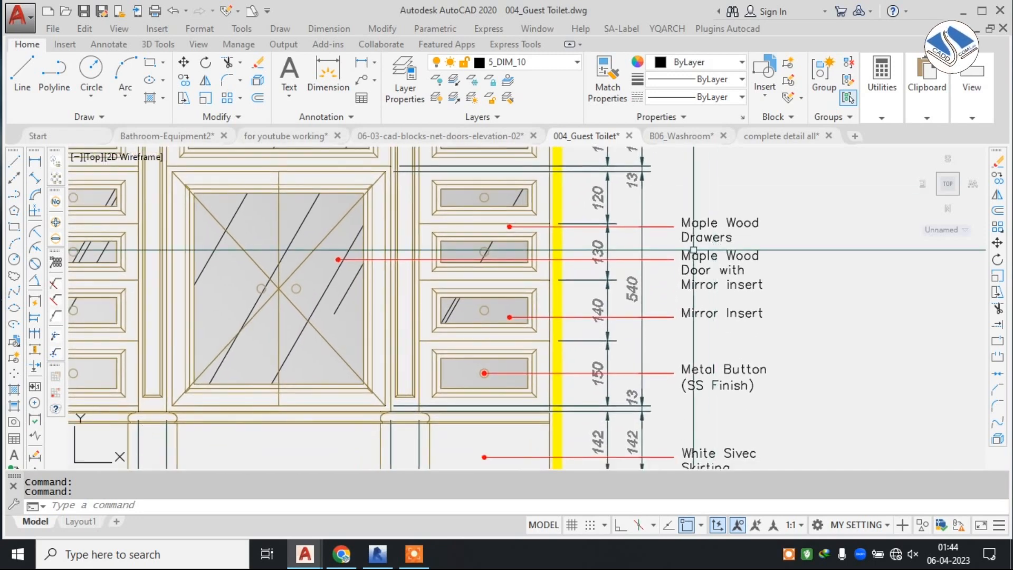
middle_click_drag(592, 294, 620, 197)
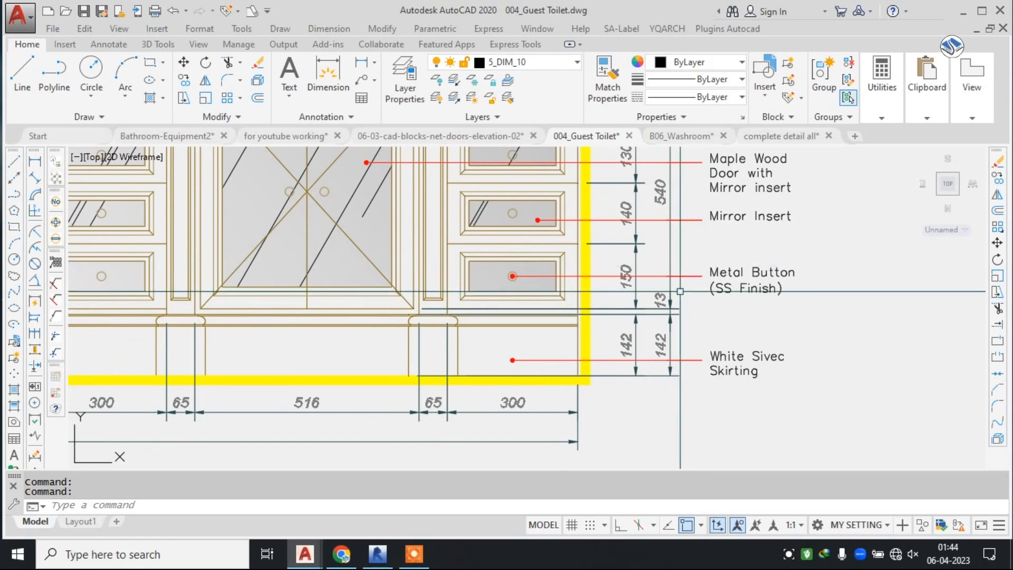
middle_click_drag(680, 297, 672, 284)
Review the width and height dimensions of the vanity cabinets and the basin plan drawn below them.
scroll(545, 314, "down", 6)
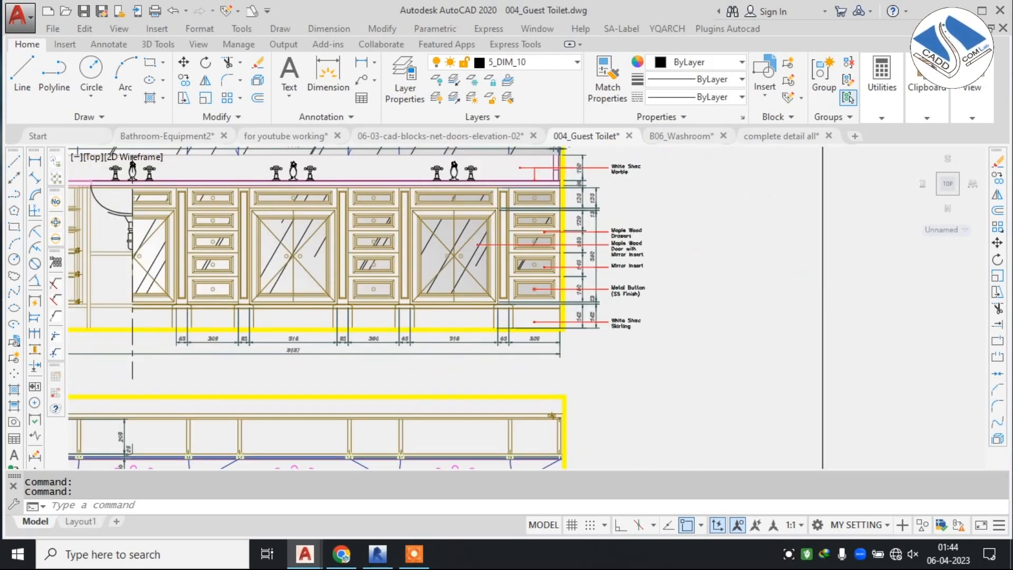
scroll(305, 228, "up", 5)
scroll(302, 223, "down", 2)
middle_click_drag(302, 222, 321, 247)
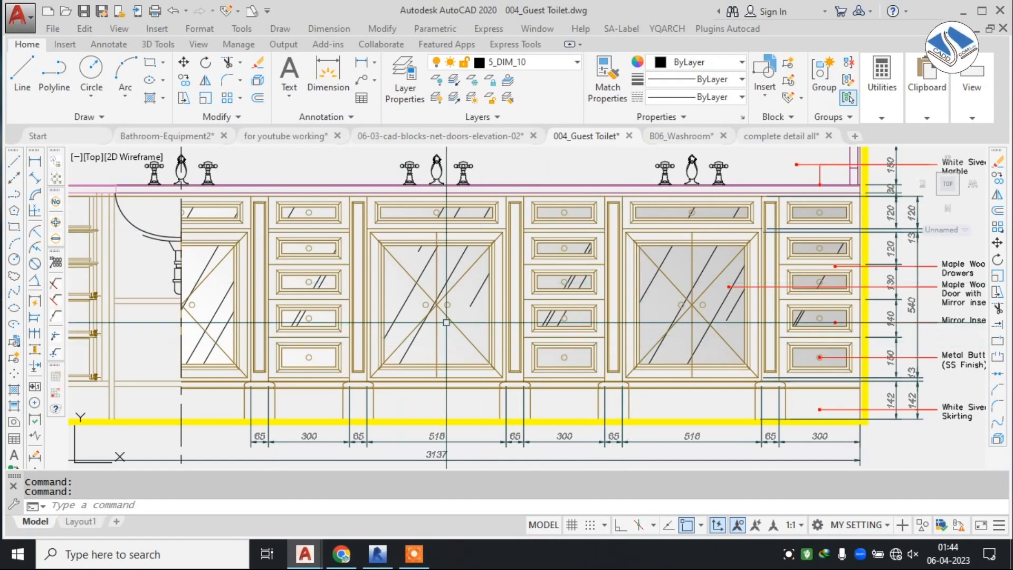
scroll(496, 291, "down", 4)
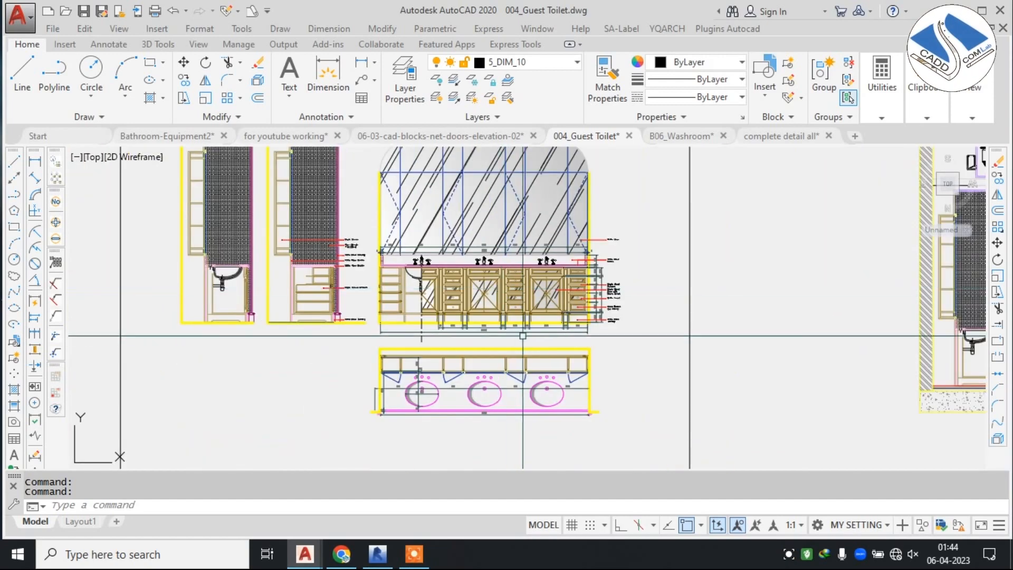
scroll(506, 365, "up", 6)
middle_click_drag(507, 364, 492, 313)
Review the arched paned opening elevation with its vase, marble, mosaic and sconce callouts, and the adjacent green door elevation.
scroll(457, 312, "down", 6)
middle_click_drag(706, 263, 355, 336)
middle_click_drag(704, 208, 416, 290)
middle_click_drag(626, 284, 589, 269)
scroll(367, 221, "up", 2)
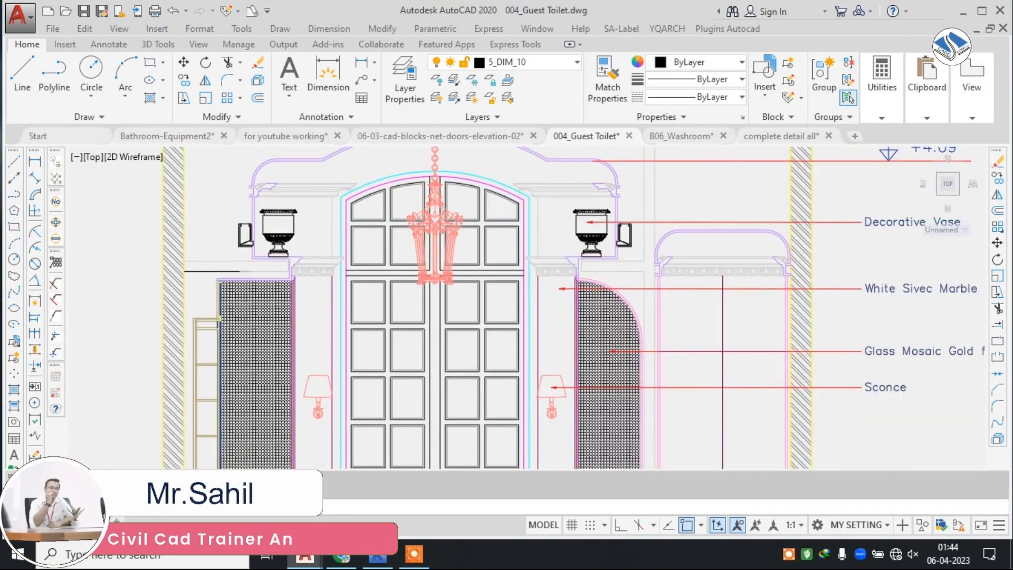
scroll(366, 222, "down", 6)
scroll(670, 239, "up", 4)
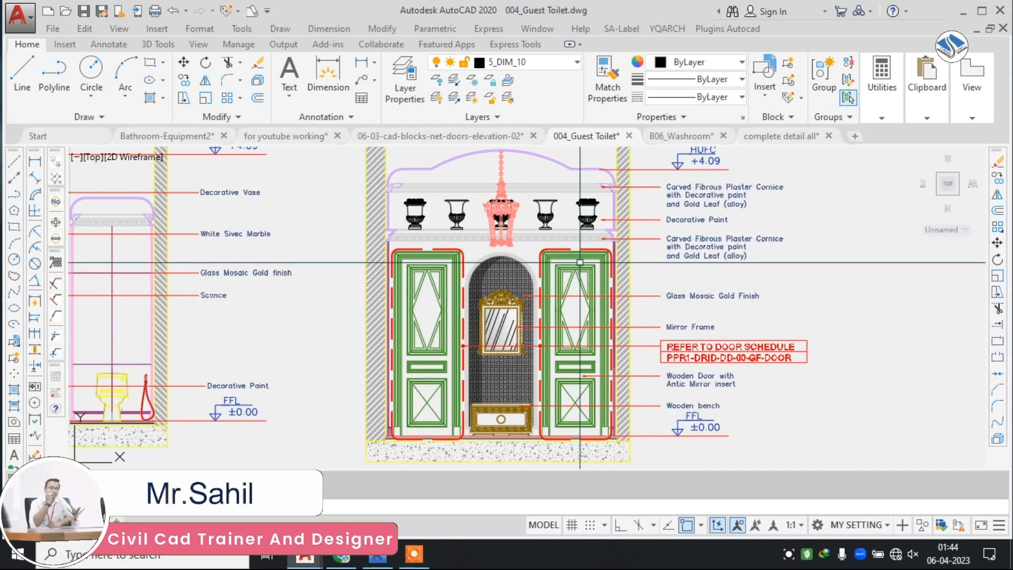
Inspect the ornate mirror frame in the mosaic niche between the green doors, and look over the remaining guest toilet elevations.
scroll(490, 311, "up", 4)
scroll(517, 311, "up", 2)
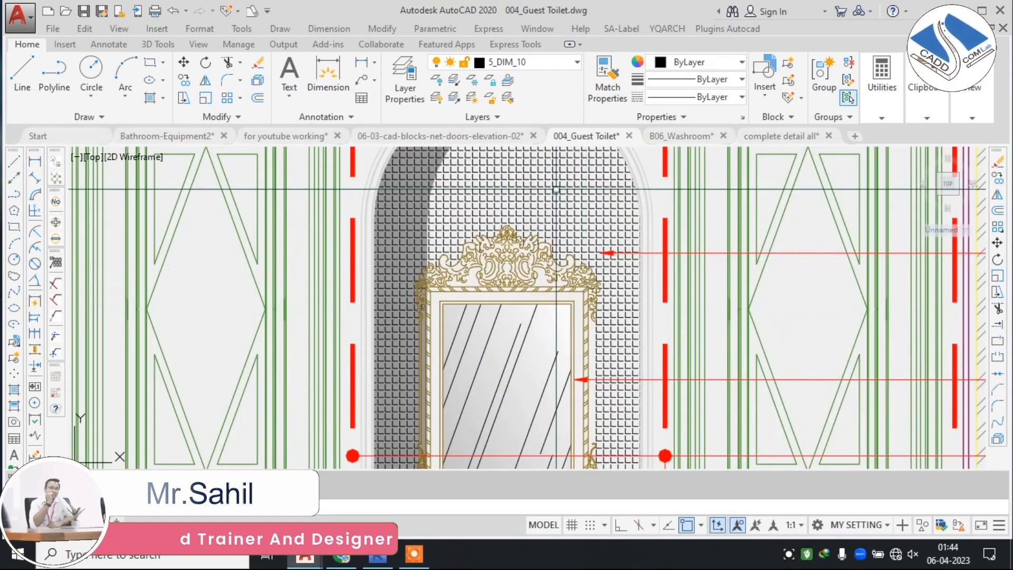
scroll(567, 222, "up", 4)
scroll(567, 222, "down", 6)
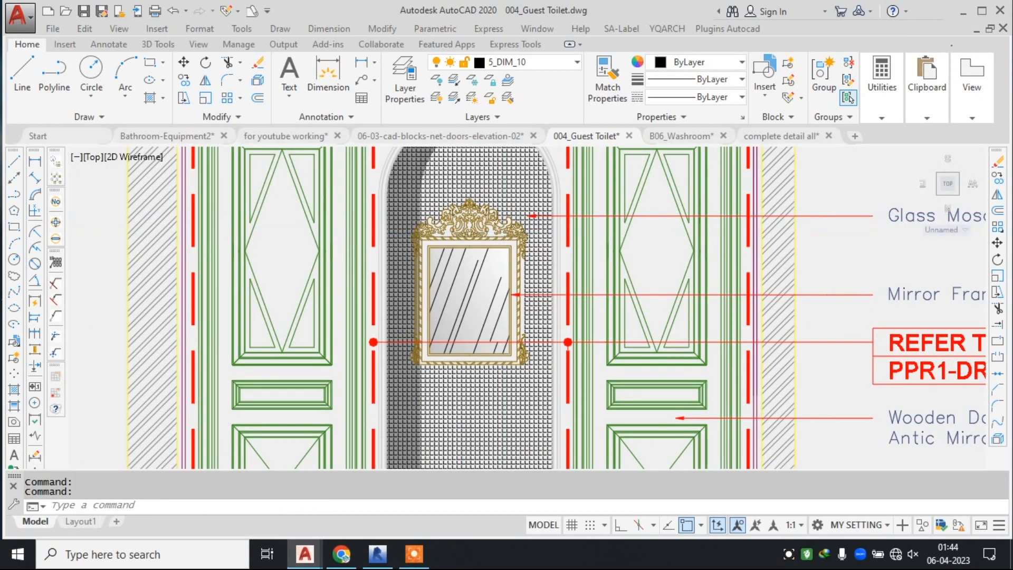
scroll(559, 277, "down", 1)
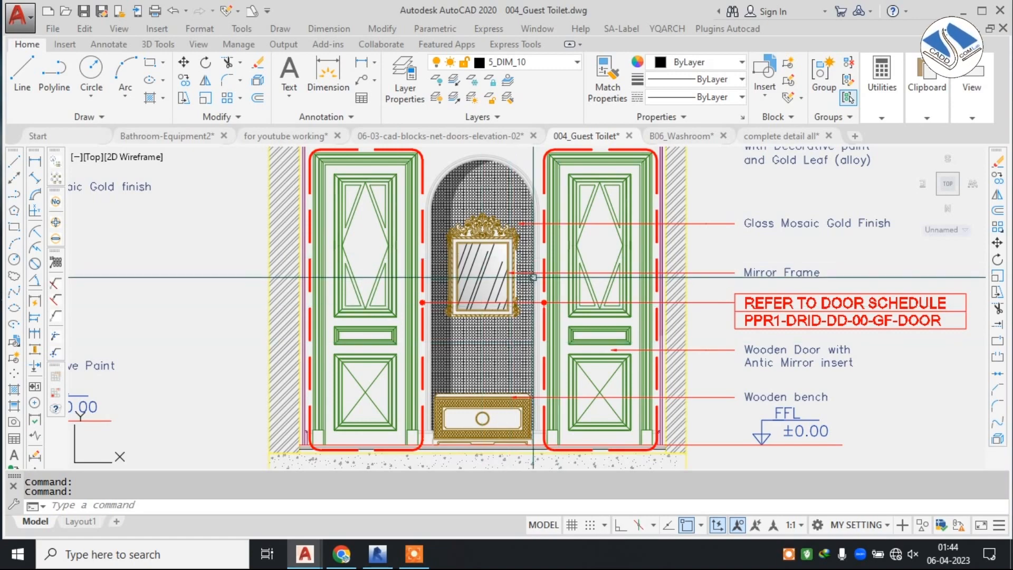
scroll(533, 277, "down", 5)
middle_click_drag(410, 309, 669, 242)
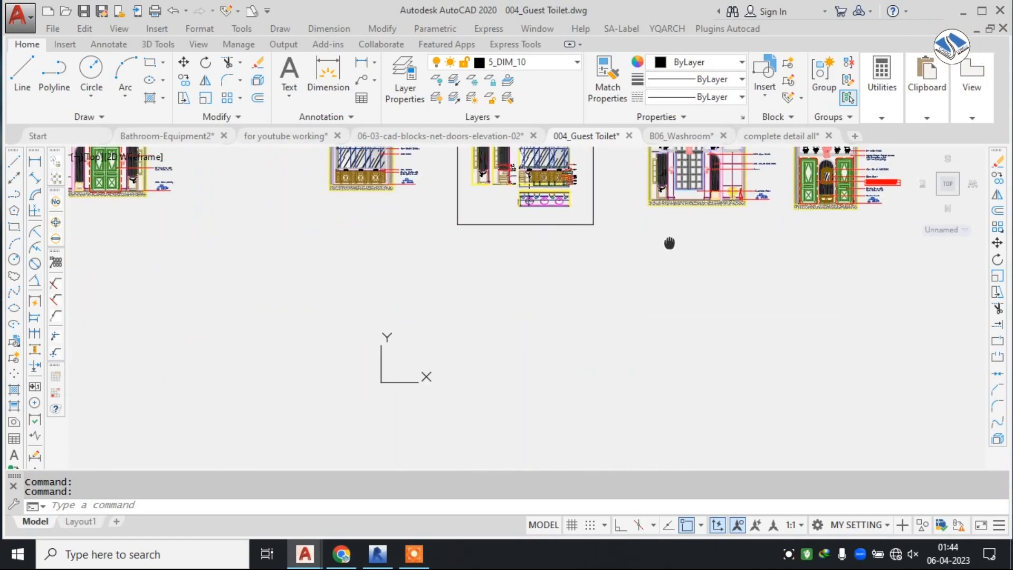
scroll(505, 222, "down", 4)
scroll(661, 155, "up", 8)
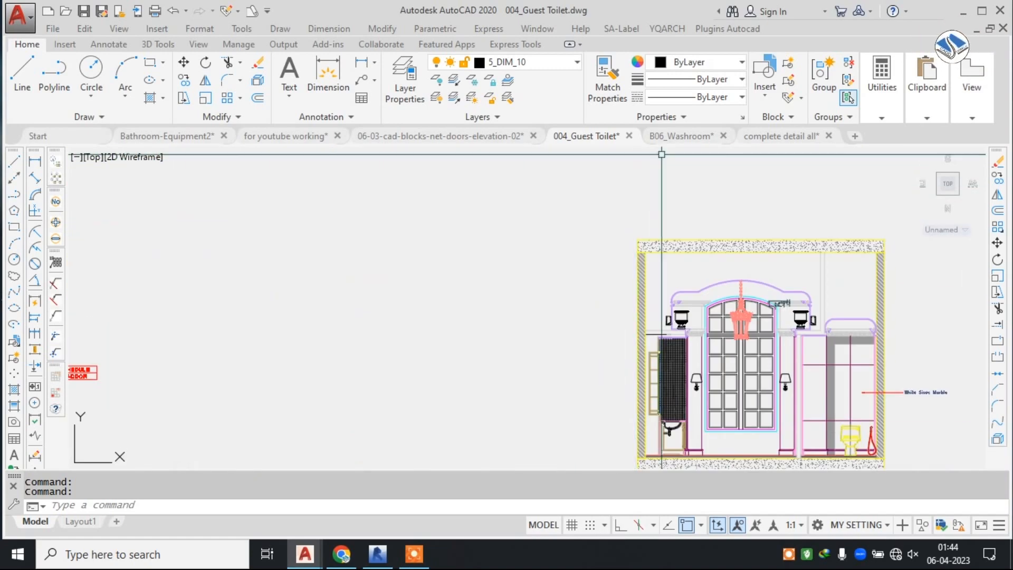
Switch to the B06_Washroom drawing and examine its first vanity elevation with the adjoining marble cubicle.
left_click(695, 136)
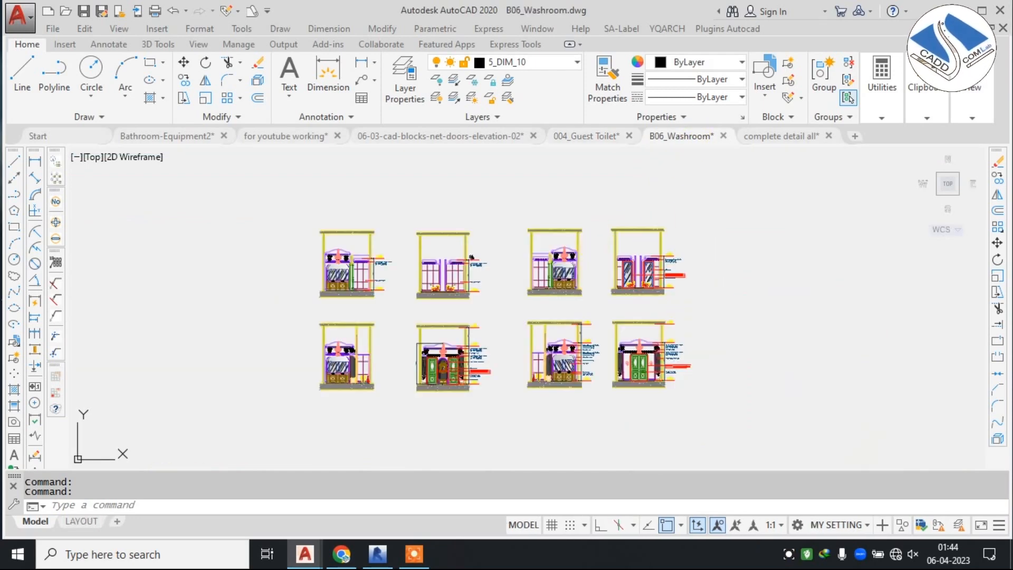
scroll(369, 301, "up", 8)
scroll(384, 292, "up", 4)
scroll(386, 280, "down", 4)
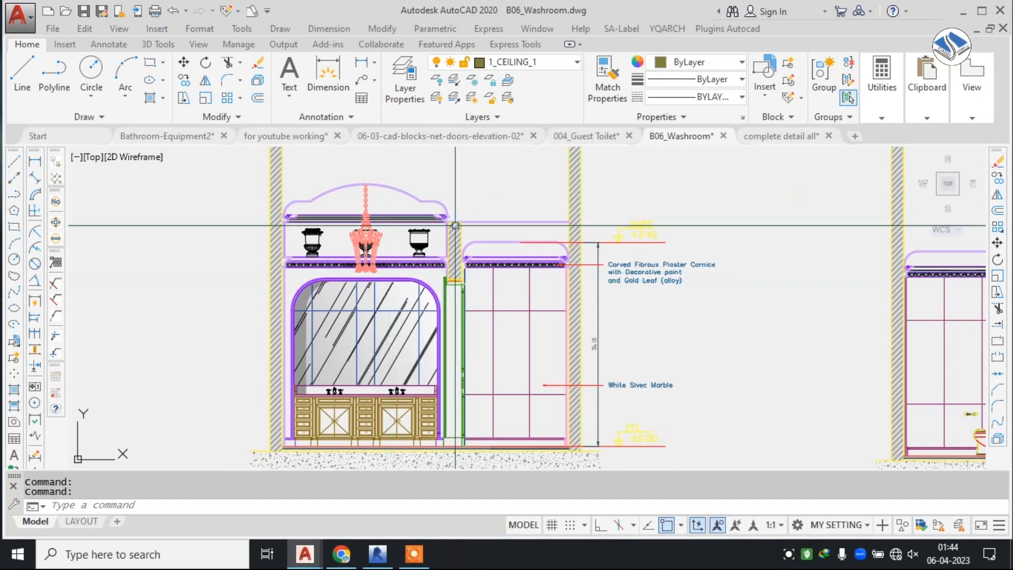
Review the neighbouring washroom elevations up to the two mirror doors with their door schedule and marble callouts.
scroll(455, 226, "down", 3)
middle_click_drag(651, 280, 369, 280)
scroll(668, 266, "up", 4)
scroll(669, 266, "down", 3)
mouse_move(717, 290)
middle_mouse_down()
mouse_move(539, 267)
mouse_move(508, 245)
middle_mouse_up()
scroll(695, 218, "up", 3)
middle_click_drag(696, 218, 509, 279)
scroll(508, 279, "down", 2)
middle_click_drag(655, 261, 407, 224)
scroll(655, 224, "up", 4)
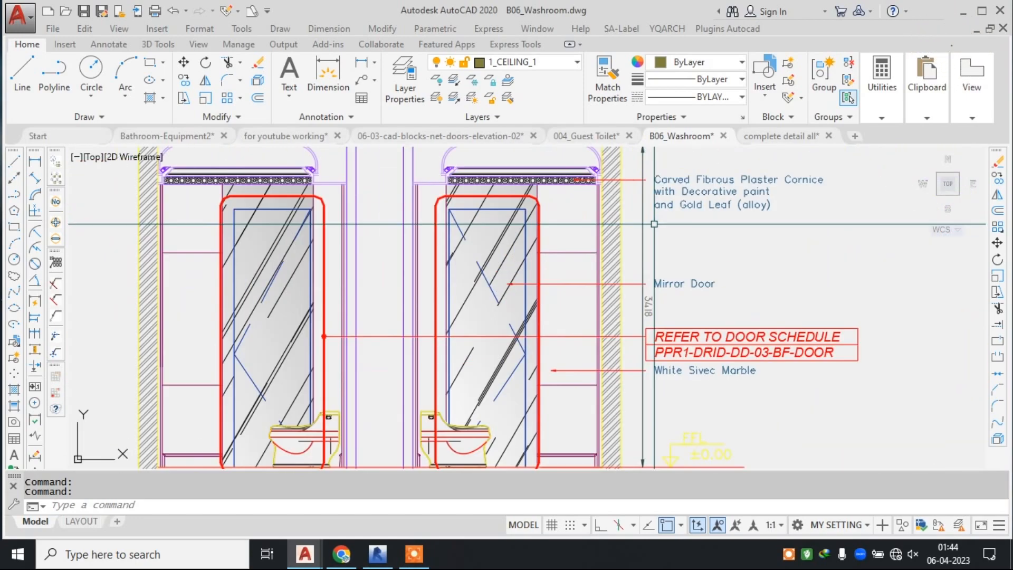
Examine the washroom elevation with the green double wooden door, sconces and glass mosaic side panels.
scroll(607, 223, "down", 6)
middle_click_drag(580, 359, 611, 190)
scroll(600, 319, "up", 4)
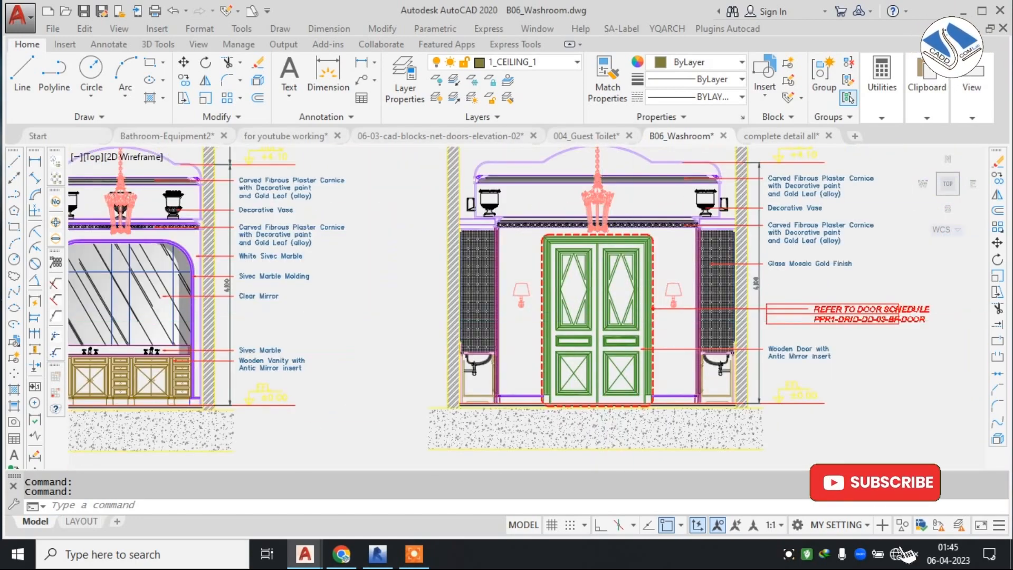
scroll(690, 308, "up", 2)
middle_click_drag(651, 283, 588, 310)
Examine the washroom's vanity mirror elevation with its marble molding callouts, and the adjoining toilet cubicle.
scroll(664, 274, "down", 4)
middle_click_drag(339, 271, 495, 271)
scroll(495, 271, "up", 4)
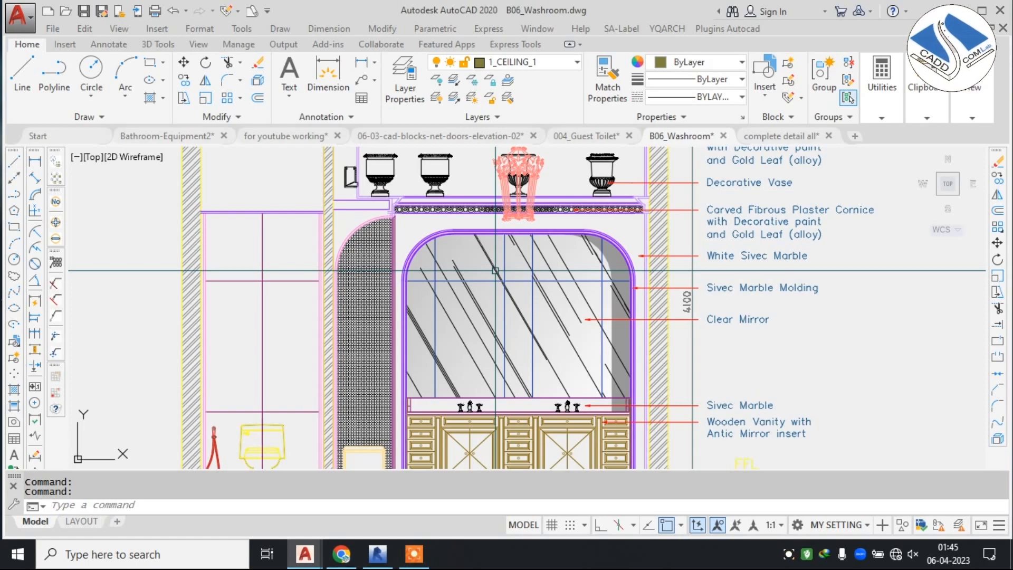
scroll(585, 280, "down", 3)
scroll(279, 307, "up", 1)
middle_click_drag(280, 308, 467, 307)
scroll(349, 296, "up", 2)
scroll(501, 277, "up", 2)
scroll(590, 288, "down", 2)
middle_click_drag(573, 269, 544, 261)
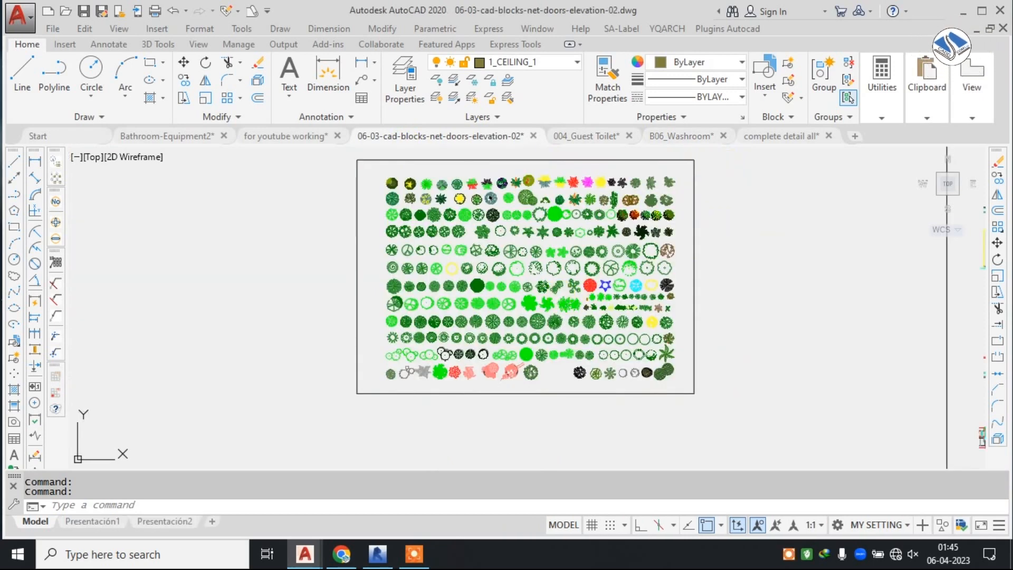
Return to the for youtube working drawing and look over its bathroom reference photos and layout sheets.
scroll(567, 279, "down", 4)
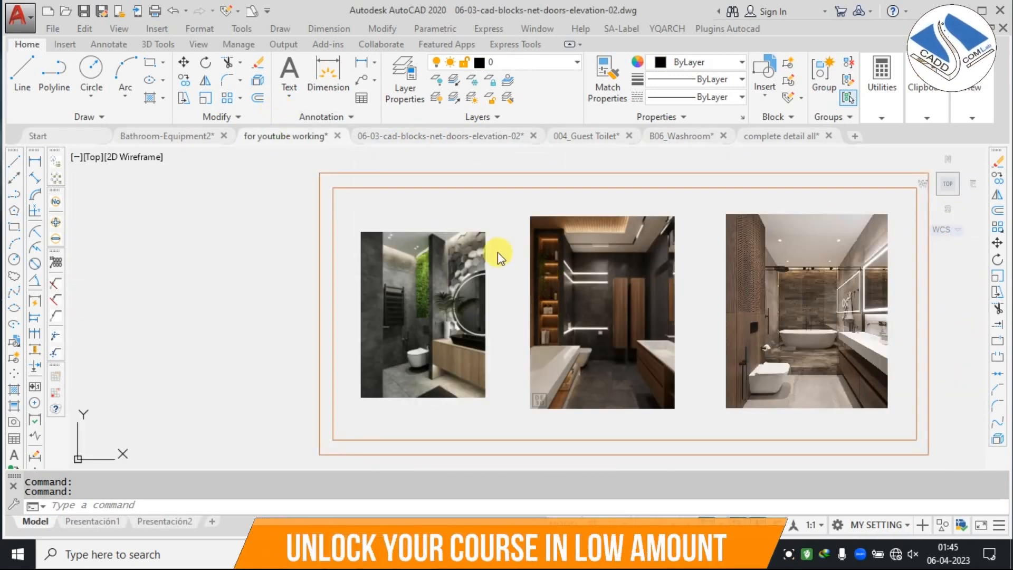
scroll(508, 245, "down", 2)
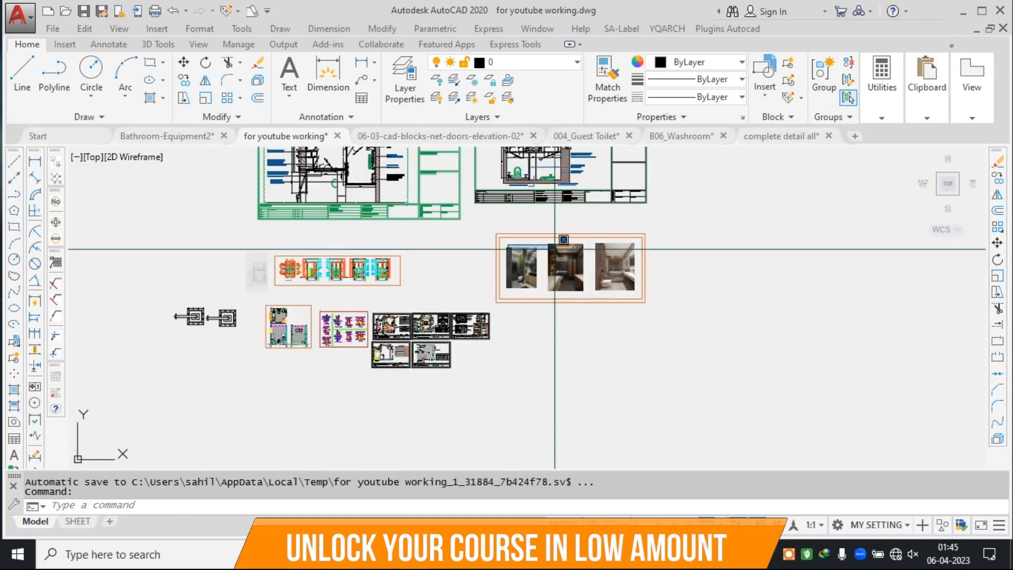
scroll(603, 287, "down", 2)
left_click(603, 287)
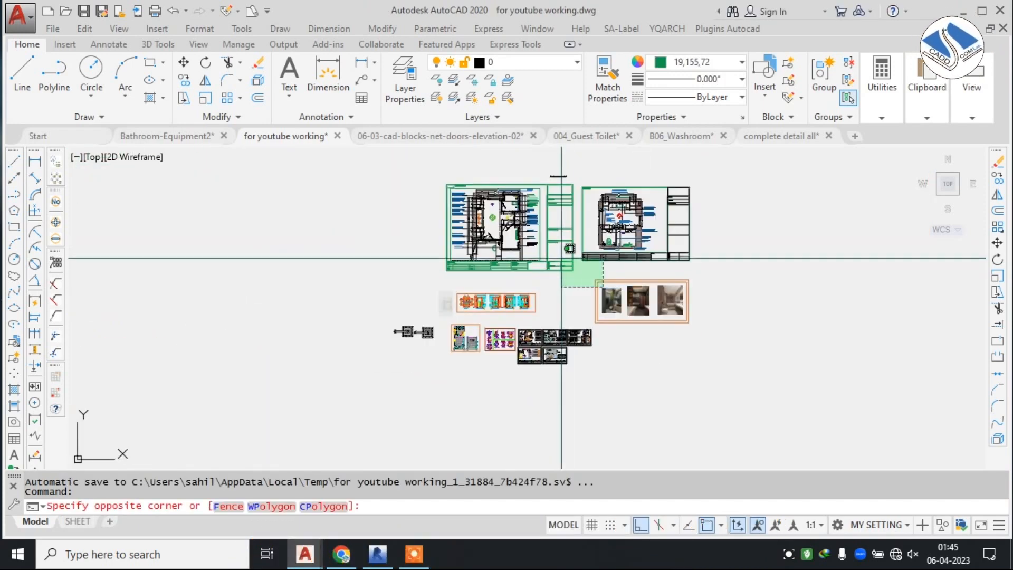
key("Escape")
scroll(499, 225, "up", 4)
key("Escape")
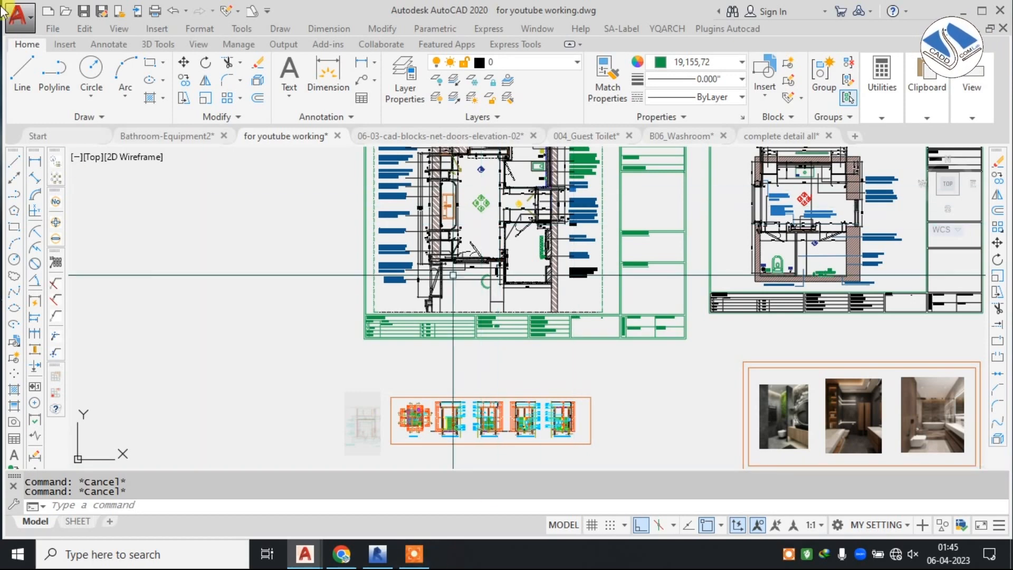
Switch to Revit and load the Toilet-Commercial-Wall-3D family from the Plumbing Fixtures library for placement as a component.
left_click(378, 554)
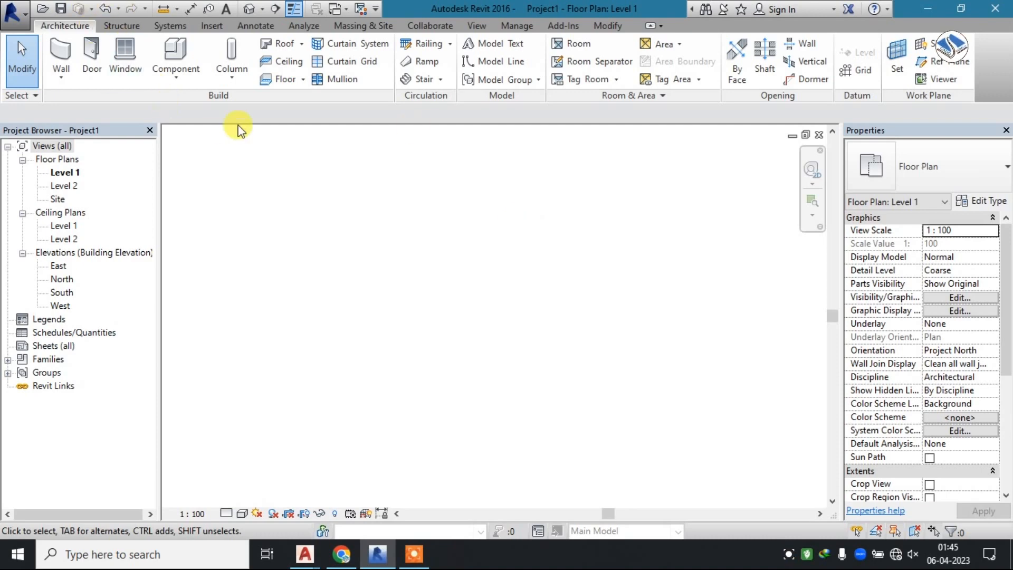
left_click(168, 47)
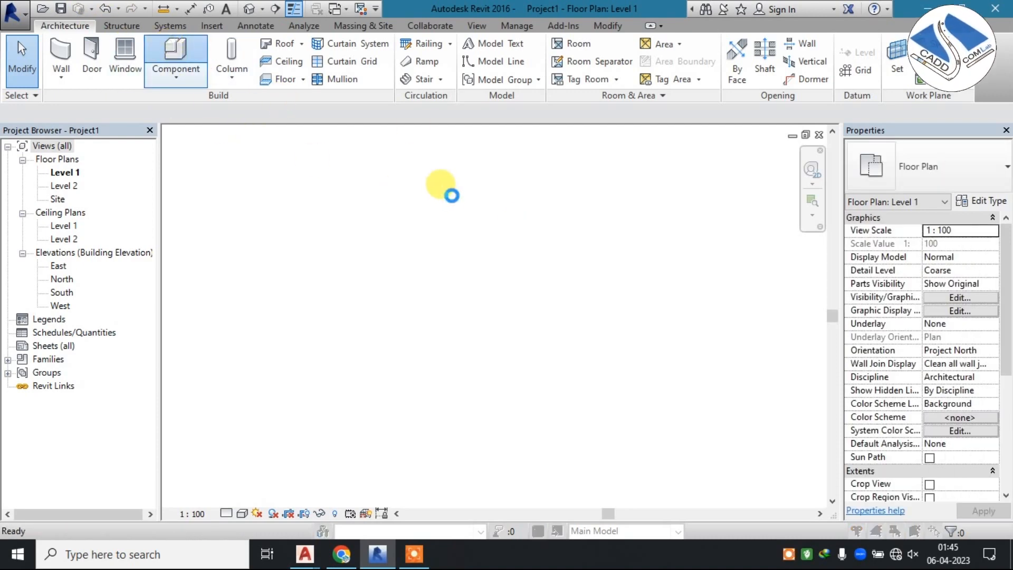
left_click(631, 153)
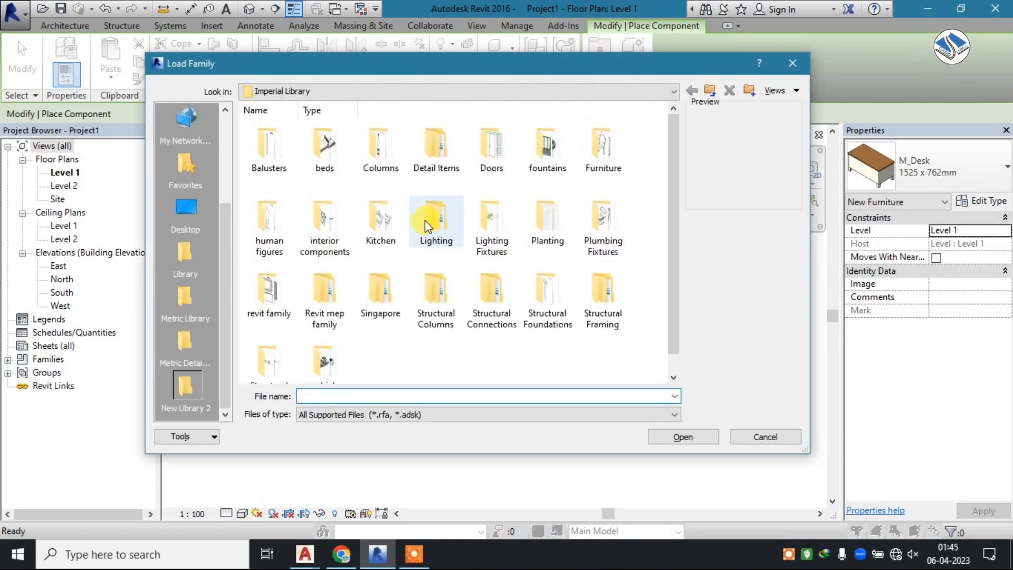
double_click(607, 224)
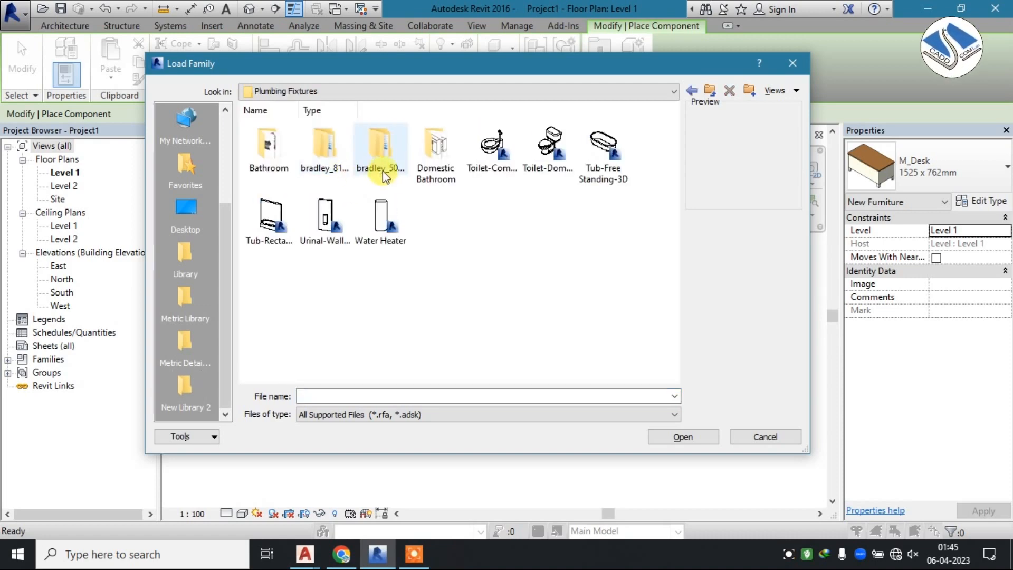
double_click(492, 148)
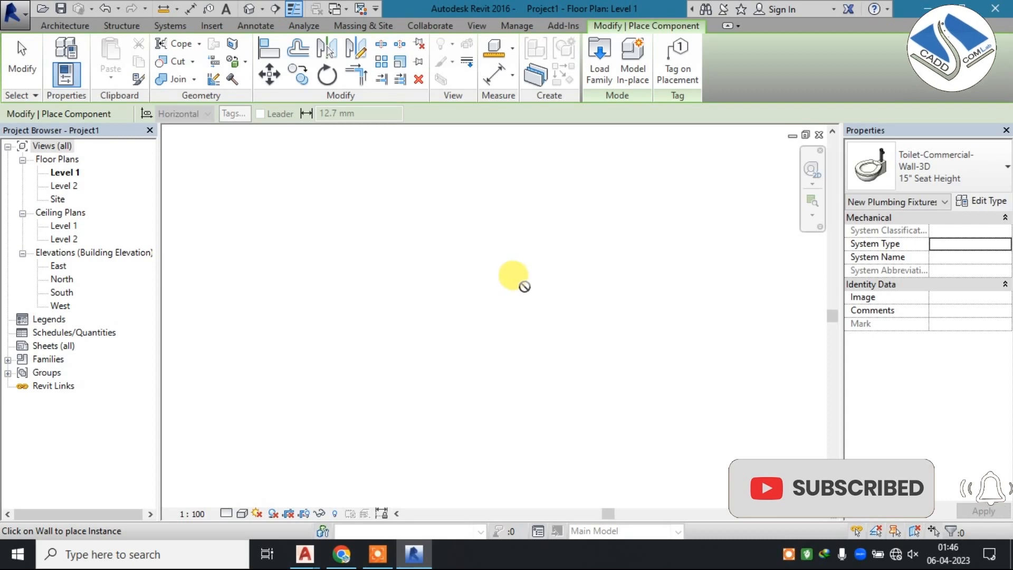
Draw a straight horizontal wall about 8800 mm long in the Level 1 plan and place the wall-mounted toilet on its upper face.
left_click(66, 30)
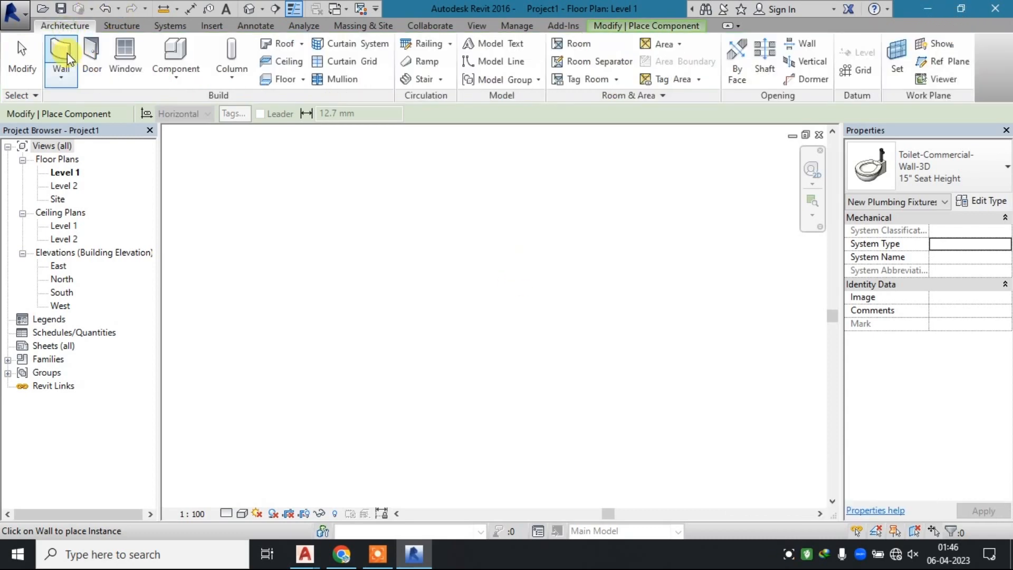
left_click(61, 52)
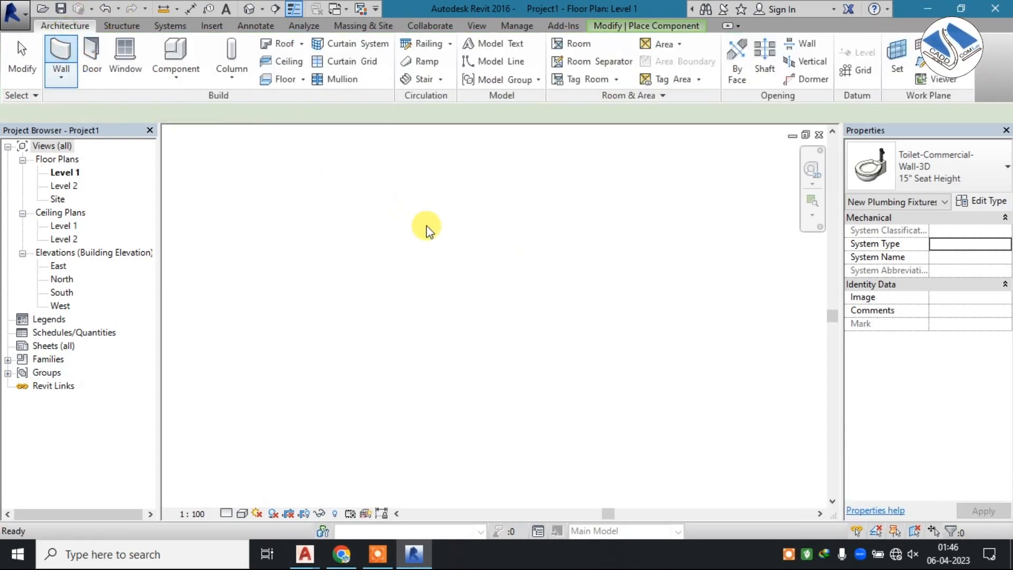
left_click(426, 226)
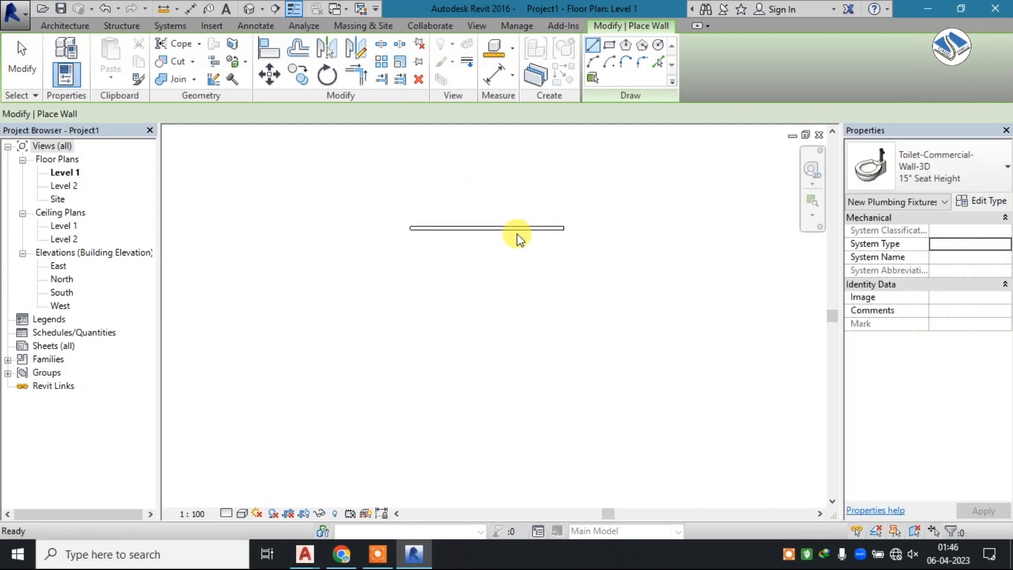
scroll(516, 225, "up", 1)
left_click(181, 48)
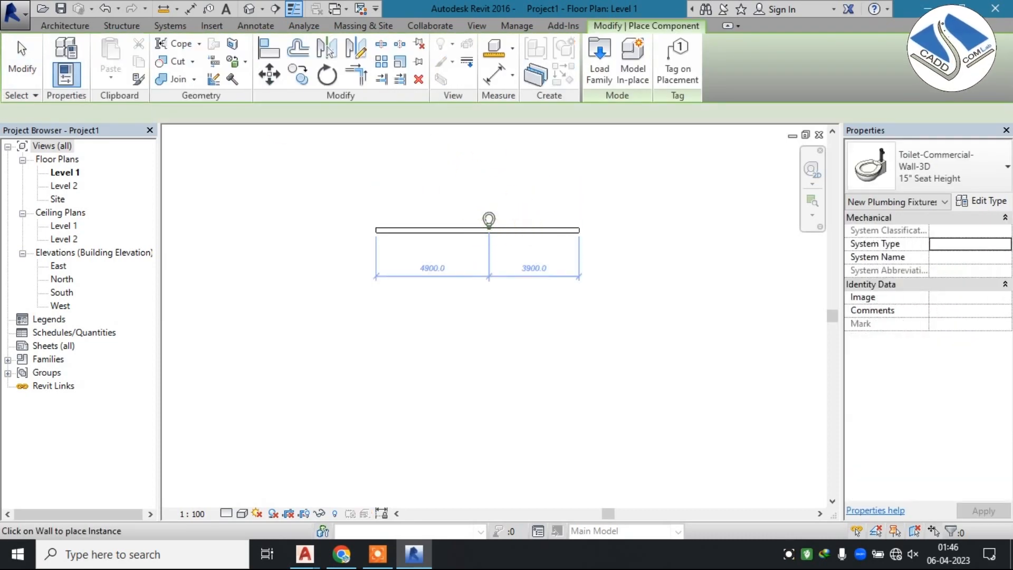
Open the default 3D view of the wall and toilet and set its visual style to Shaded.
left_click(249, 9)
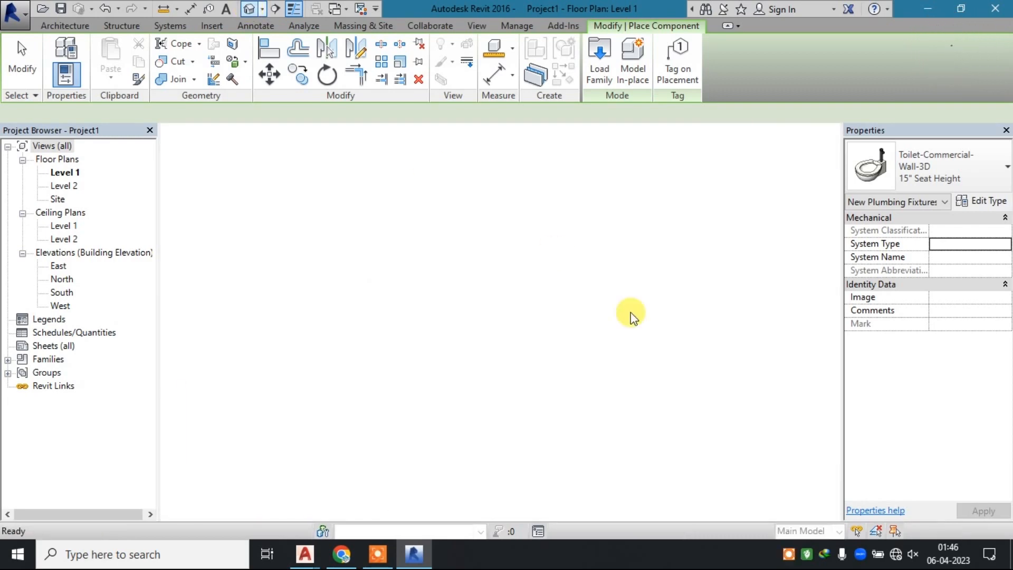
key("Escape")
middle_click_drag(459, 312, 358, 312, "shift")
left_click(242, 513)
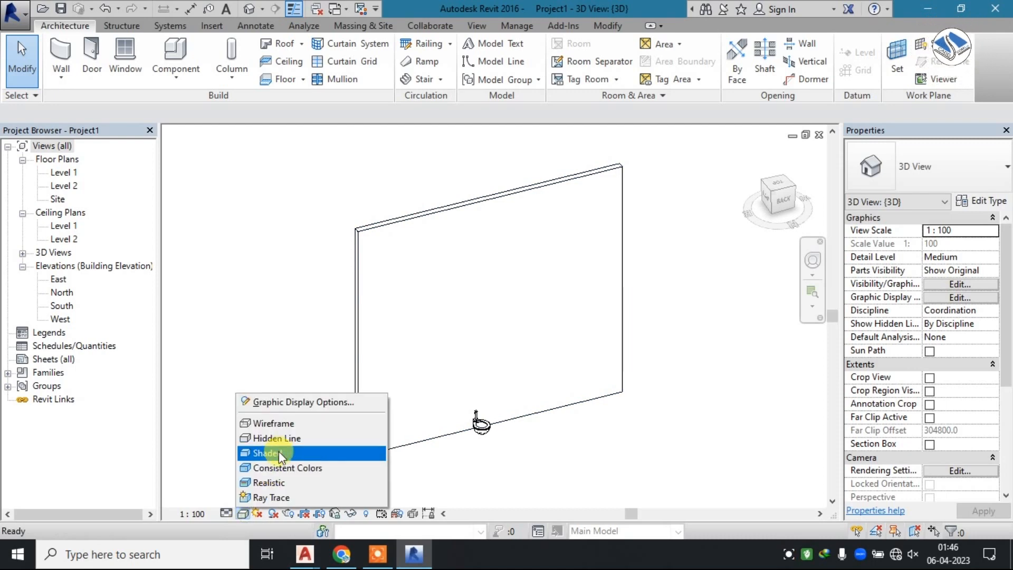
left_click(271, 450)
Lower the wall in the 3D view to a short height above the toilet and inspect the fixture up close.
left_click(521, 200)
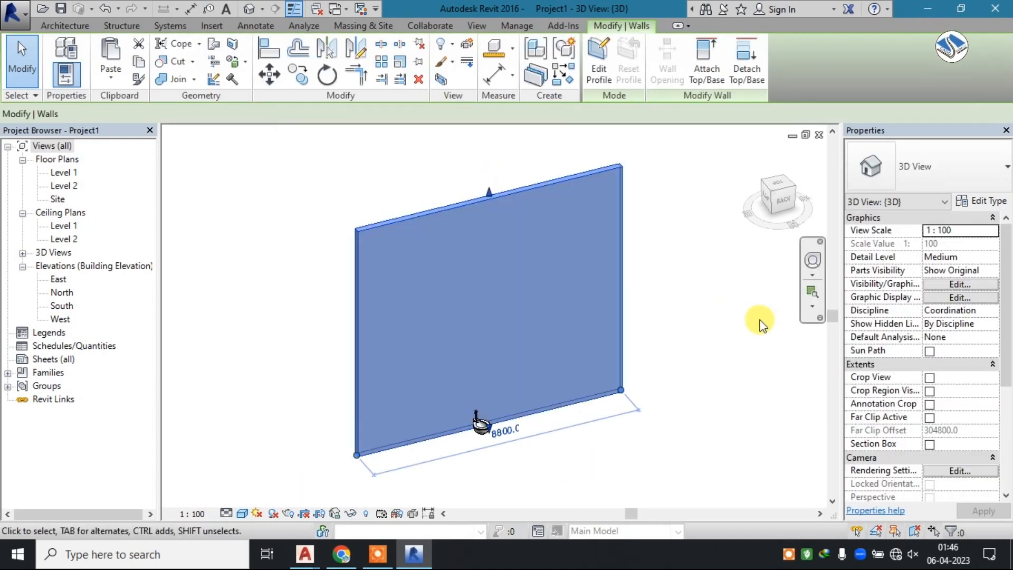
left_click_drag(490, 211, 500, 381)
left_click(548, 446)
scroll(483, 401, "up", 5)
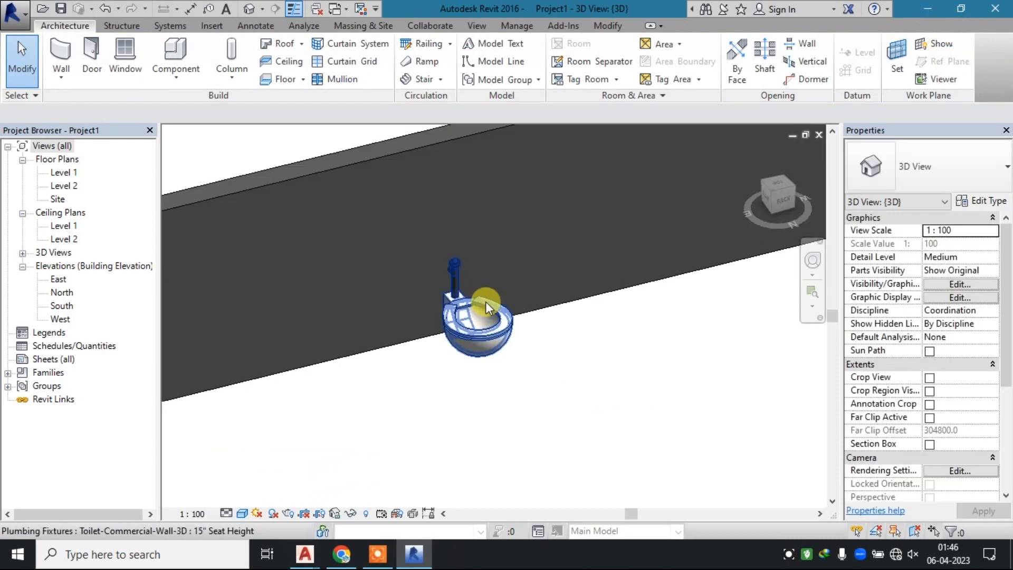
scroll(486, 306, "up", 5)
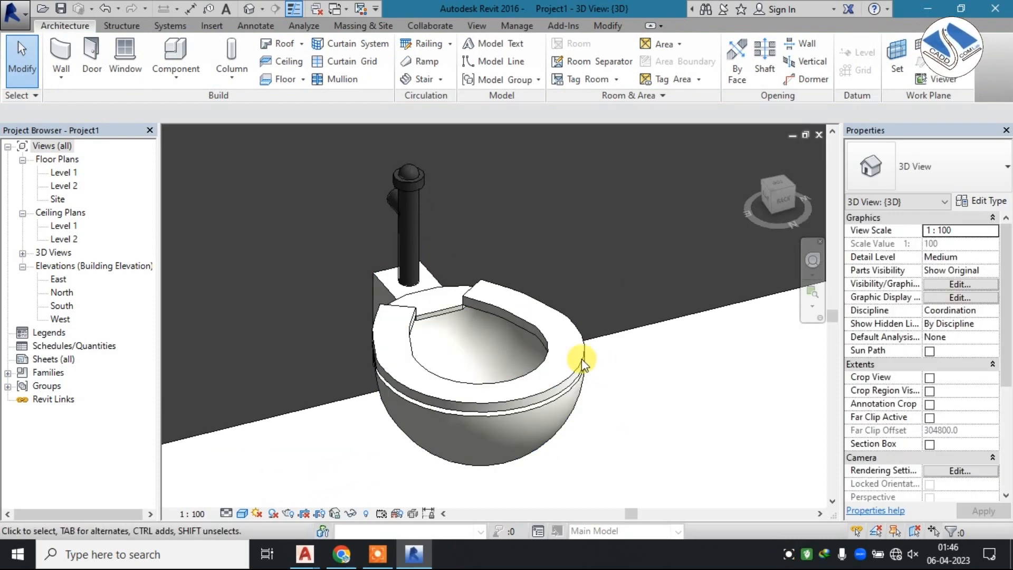
Draw a vertical building section through the centre of the toilet and across the wall in the Level 1 plan.
double_click(64, 172)
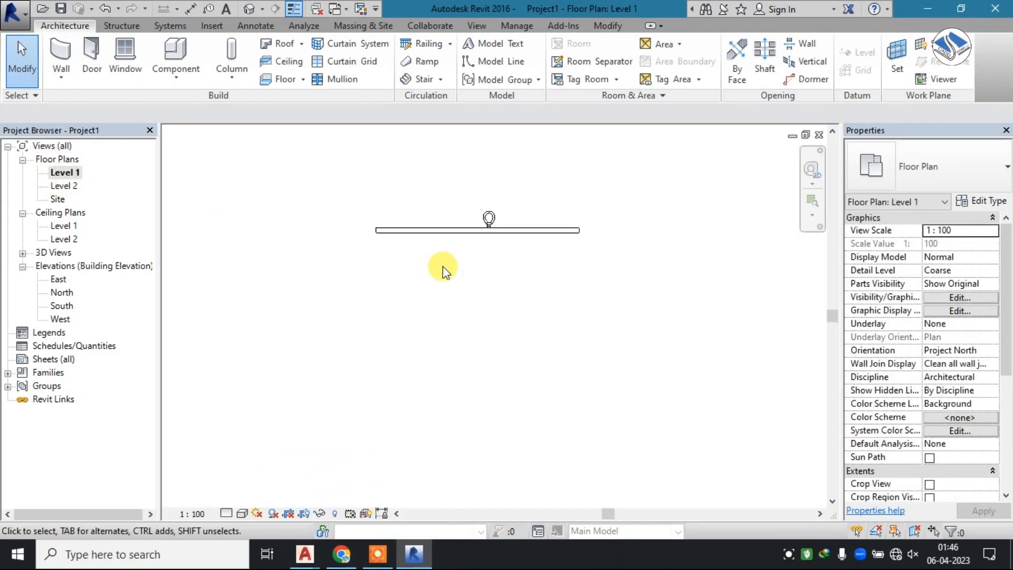
scroll(518, 219, "up", 4)
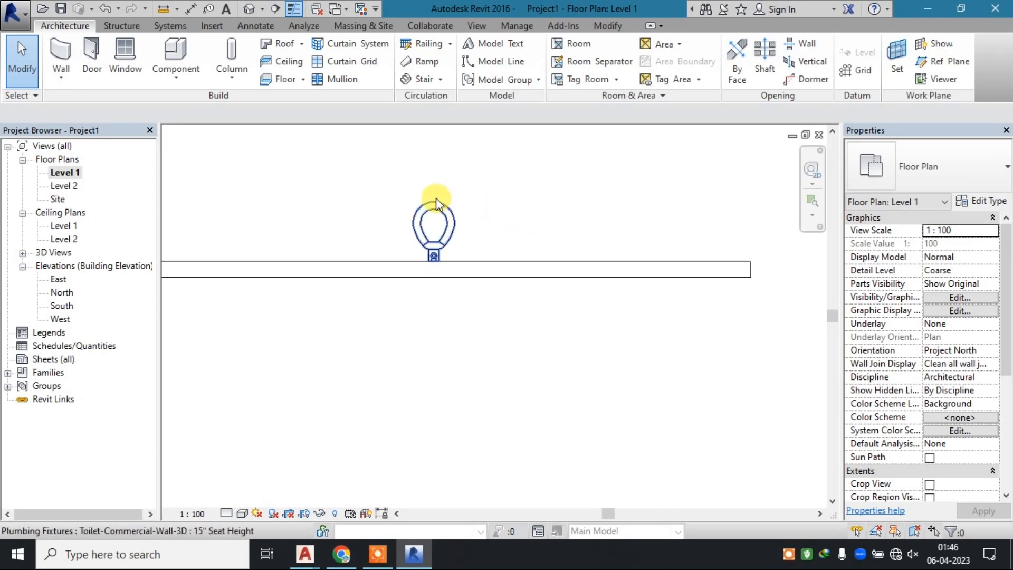
left_click(272, 9)
left_click(434, 143)
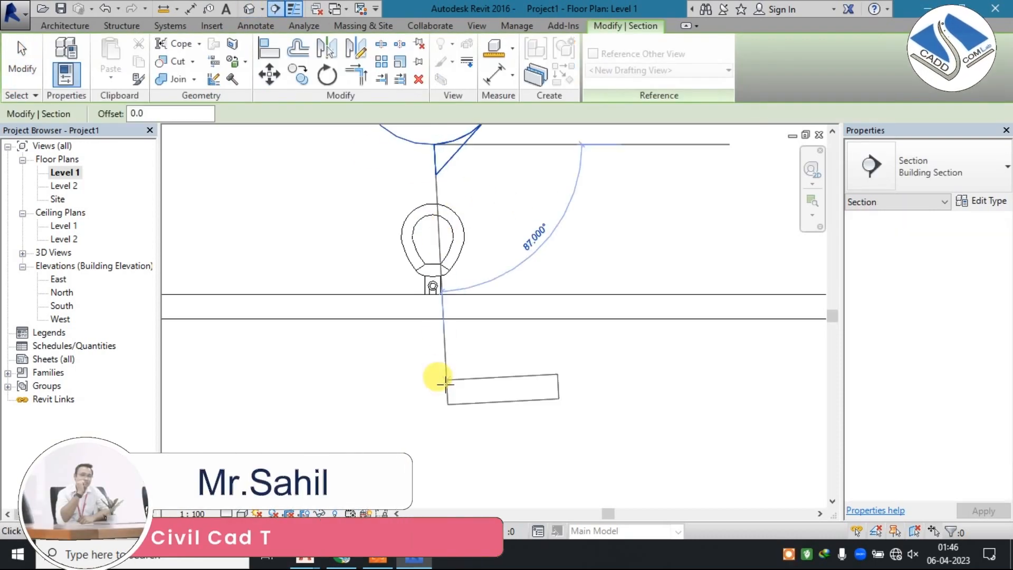
left_click(429, 333)
right_click(434, 342)
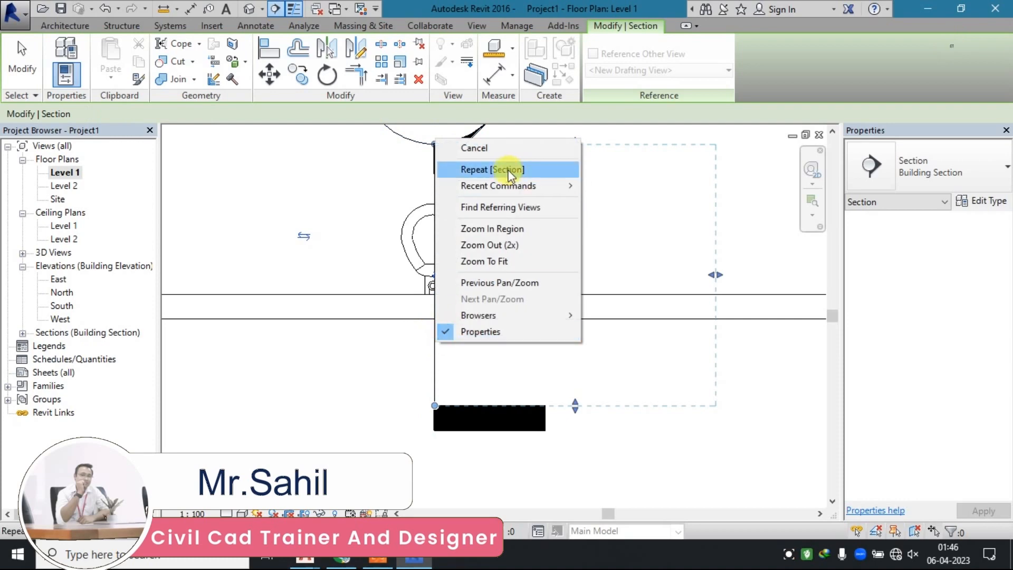
left_click(445, 149)
right_click(433, 359)
left_click(448, 163)
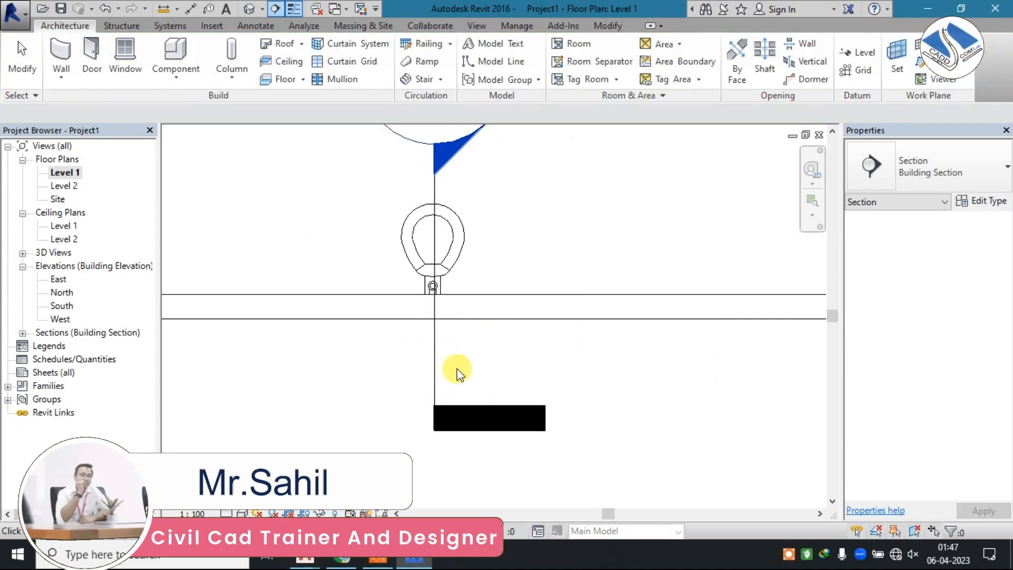
left_click(495, 368)
Flip the section line through the toilet to face the opposite direction and open its section view.
left_click(435, 348)
right_click(433, 343)
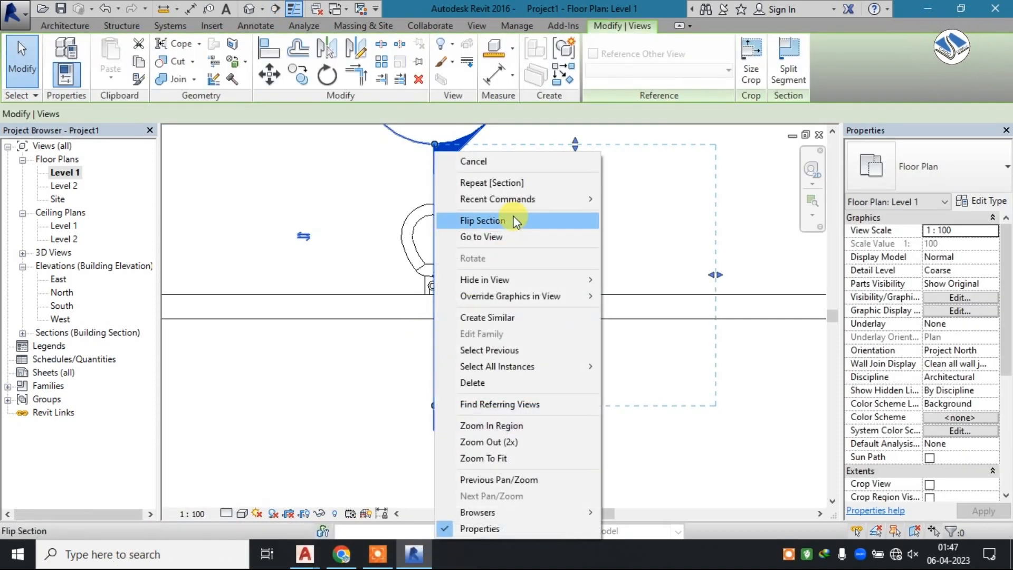
left_click(507, 220)
right_click(434, 324)
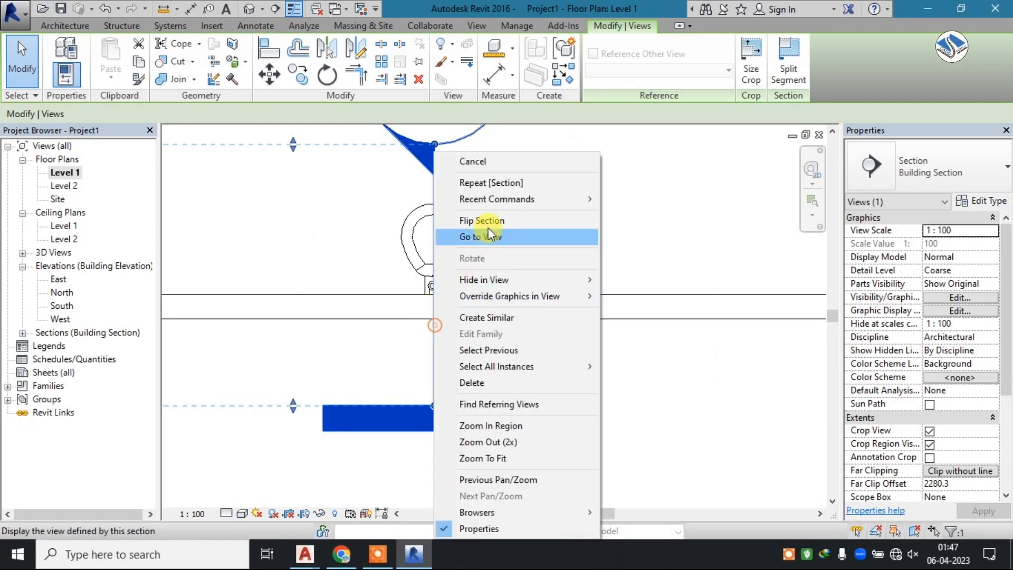
left_click(492, 233)
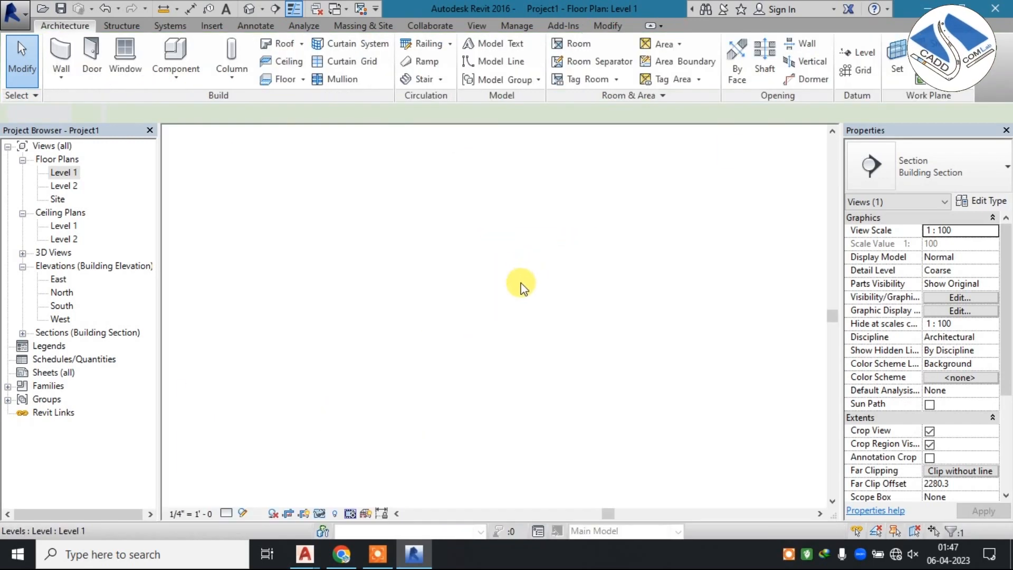
Show the toilet's section view in the Shaded visual style and switch it to Wireframe.
scroll(481, 314, "up", 3)
scroll(518, 317, "up", 3)
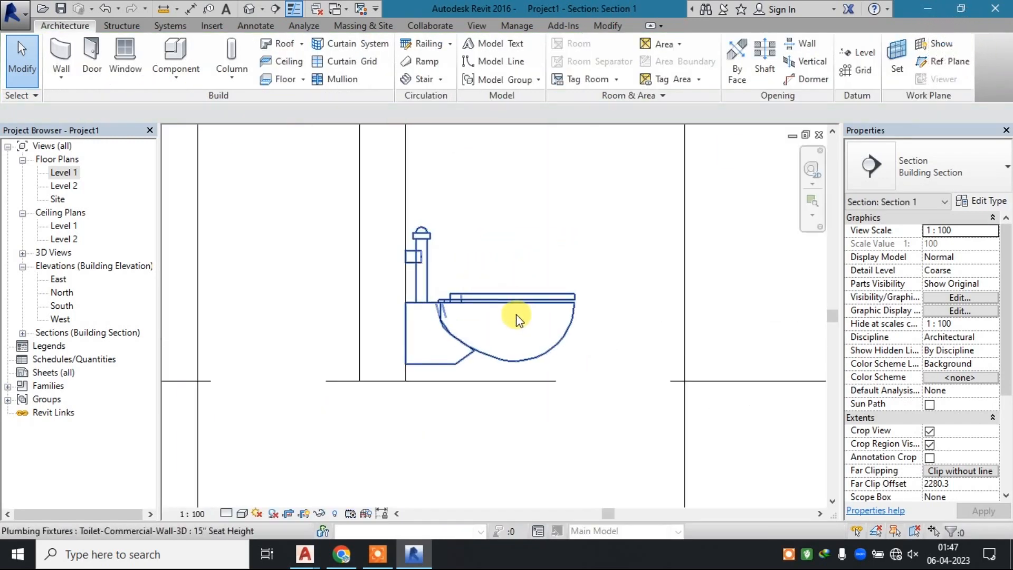
scroll(472, 289, "up", 1)
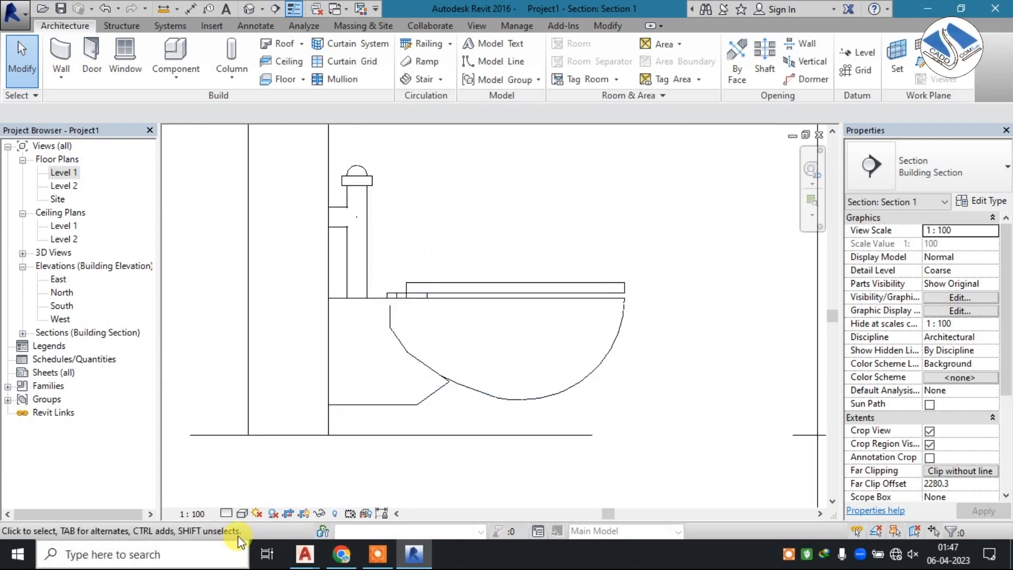
left_click(243, 514)
left_click(293, 453)
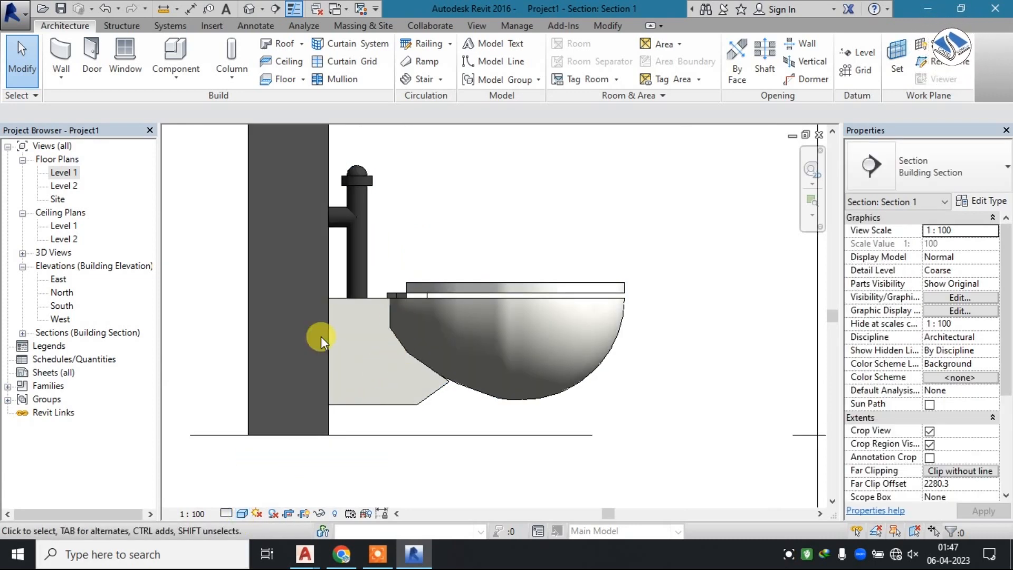
left_click(243, 513)
left_click(264, 422)
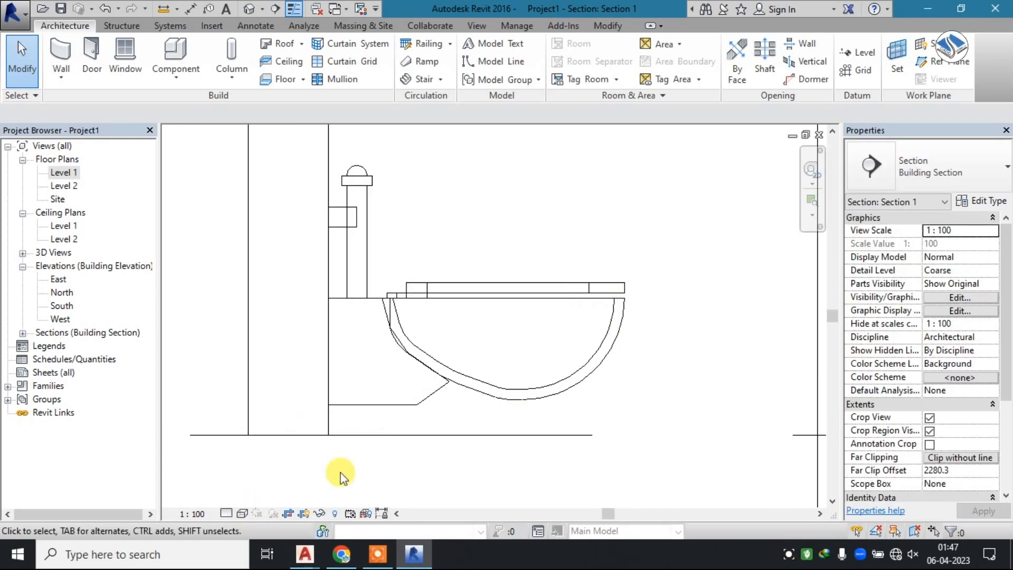
Set the section view's detail level to Fine and inspect the toilet bowl's profile against the wall.
left_click(220, 515)
left_click(225, 514)
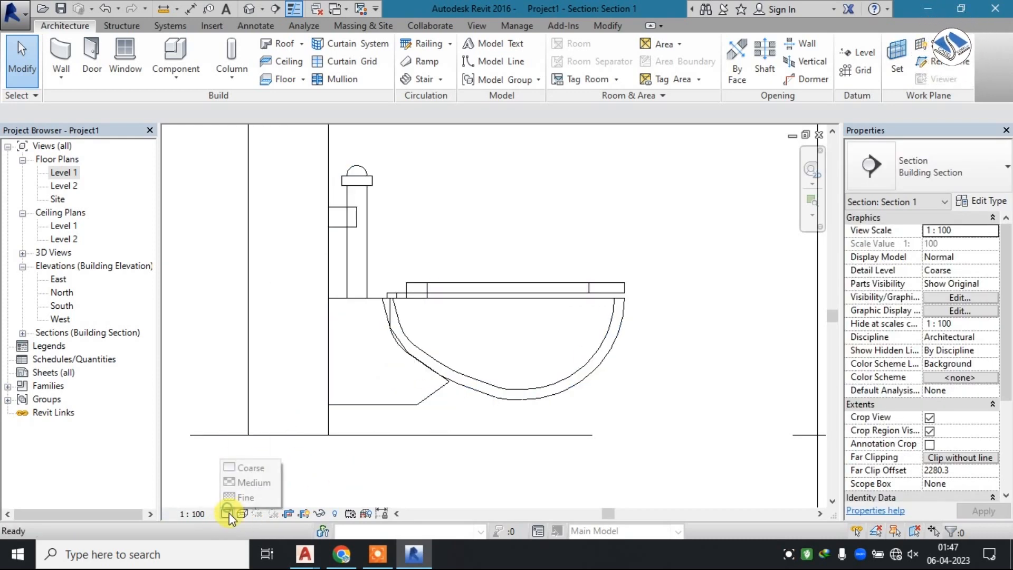
left_click(521, 225)
left_click(492, 281)
middle_click_drag(440, 261, 442, 274)
scroll(441, 267, "up", 1)
left_click(440, 265)
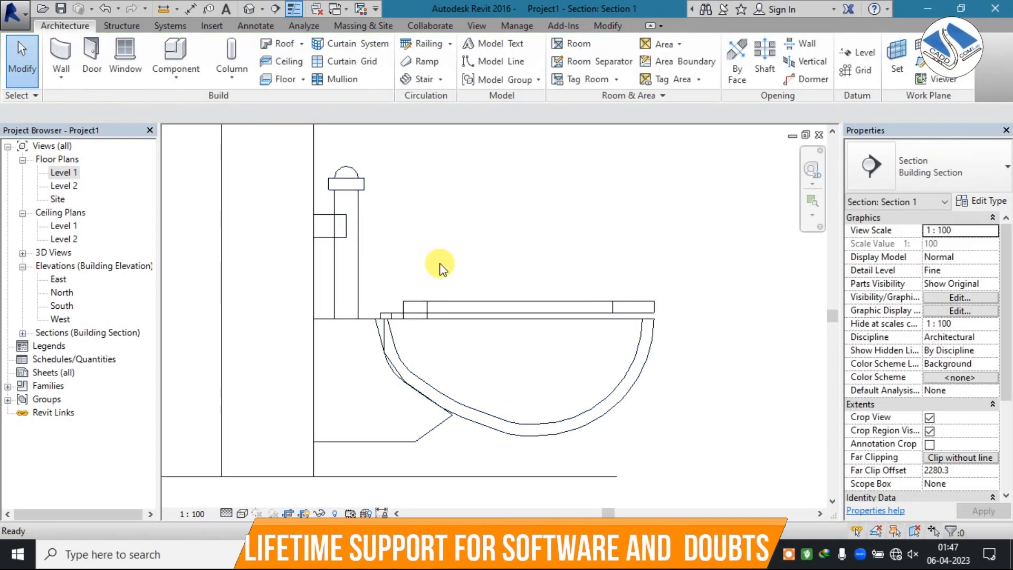
scroll(438, 266, "down", 4)
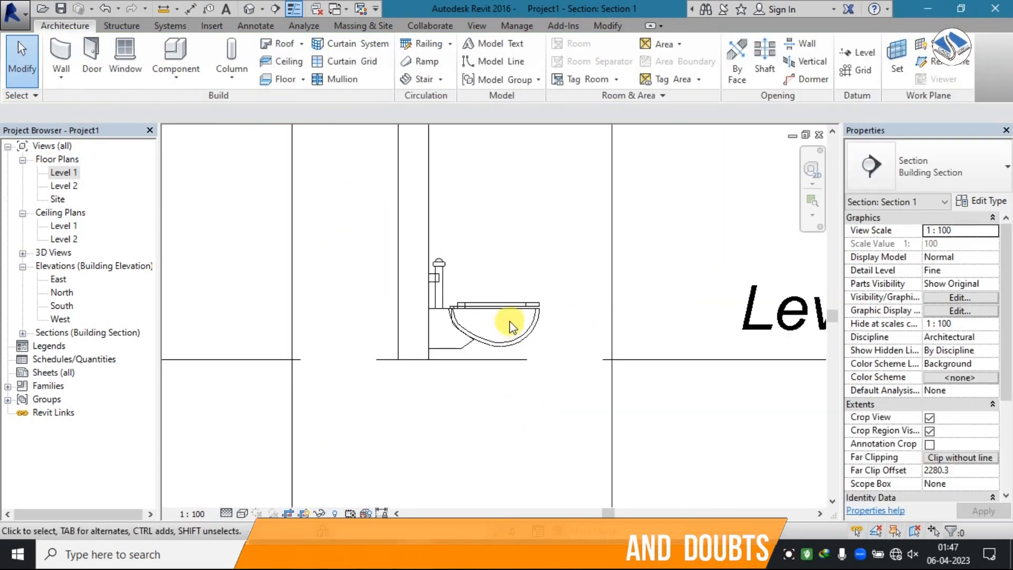
scroll(509, 322, "down", 5)
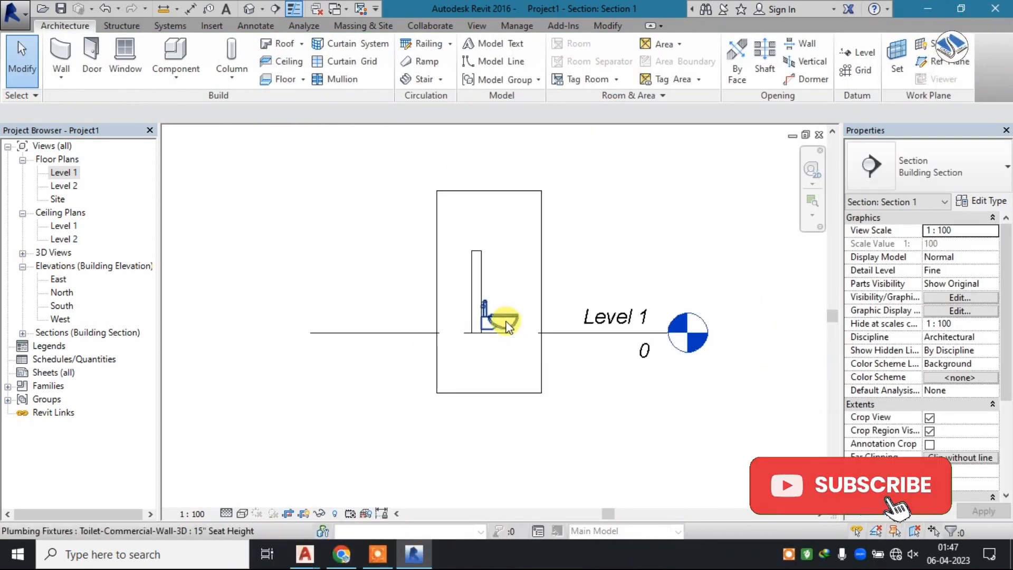
Return to the 3D view and delete the wall together with the toilet.
left_click(249, 9)
scroll(429, 328, "down", 8)
left_click_drag(667, 159, 188, 434)
key("Delete")
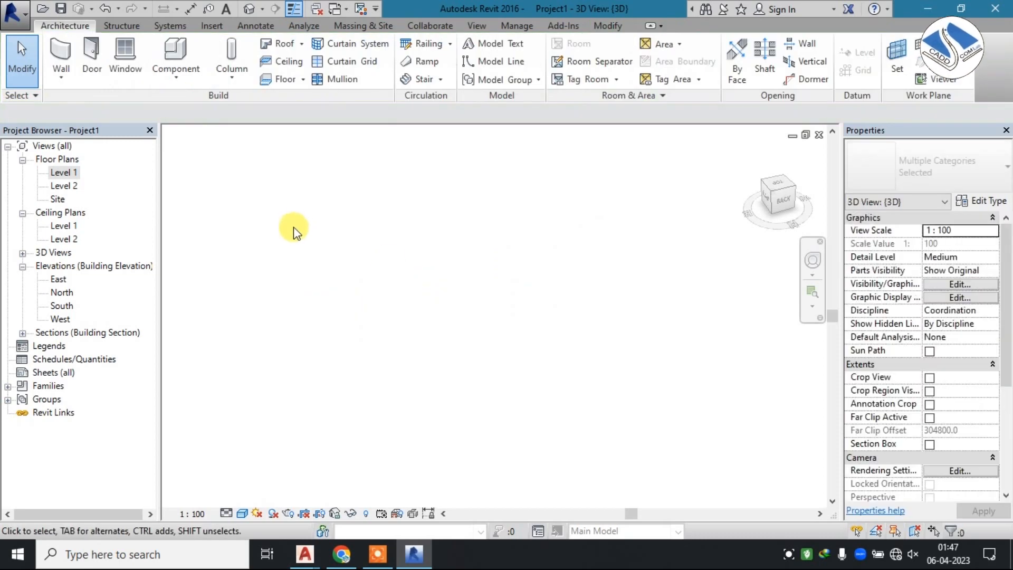
Switch back to AutoCAD and examine the Toilet-Plan sheet's layout, vanity, shower area and material notes.
left_click(929, 9)
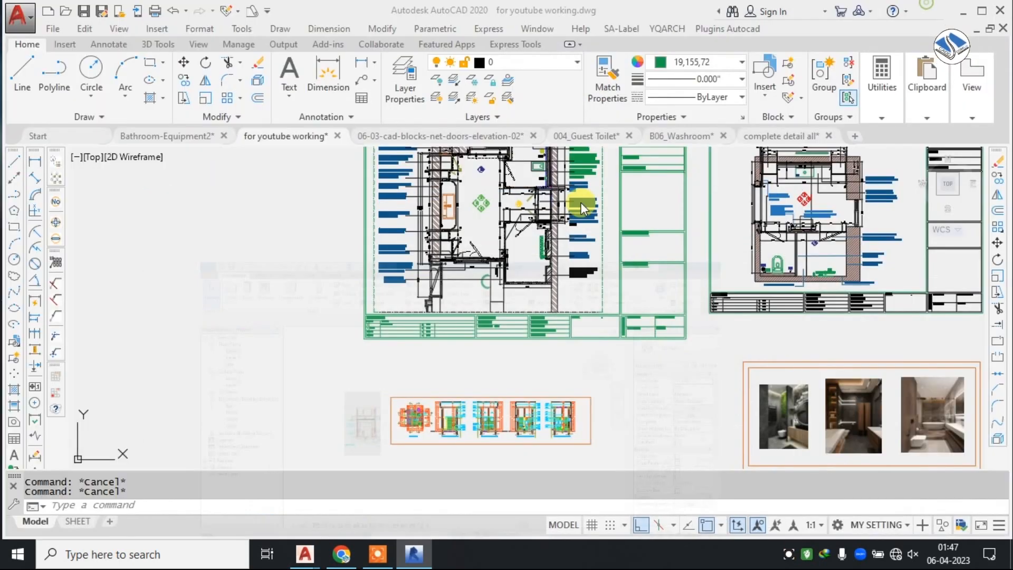
middle_click_drag(418, 268, 344, 331)
scroll(411, 216, "up", 2)
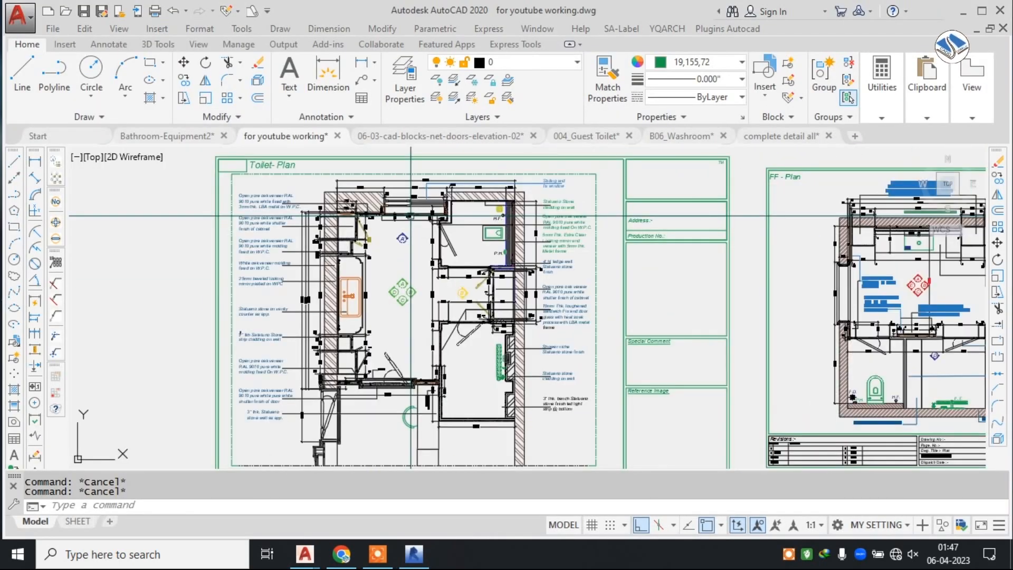
scroll(415, 295, "up", 2)
scroll(379, 230, "down", 2)
middle_click_drag(626, 266, 528, 211)
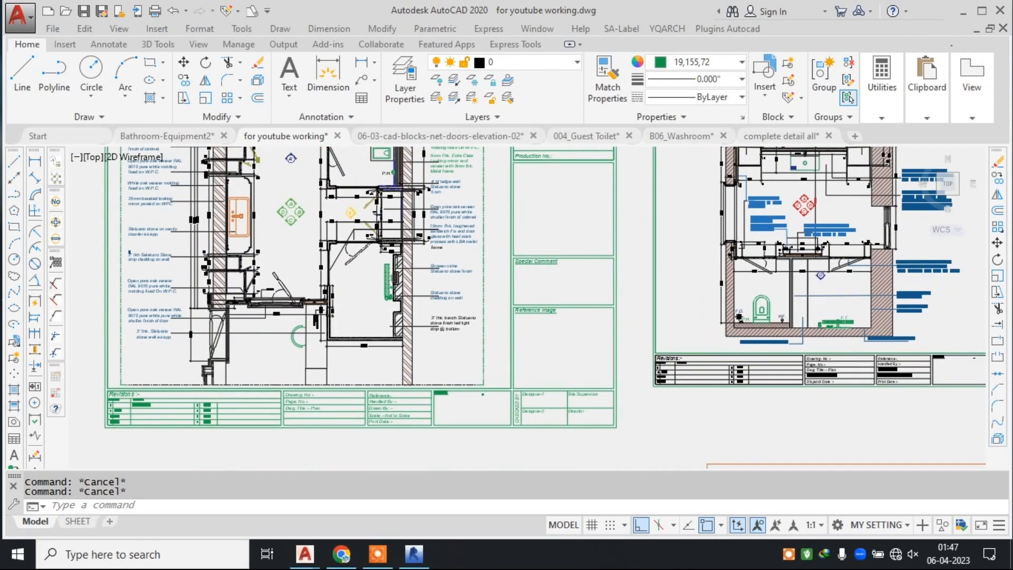
middle_click_drag(380, 226, 494, 259)
scroll(345, 206, "up", 2)
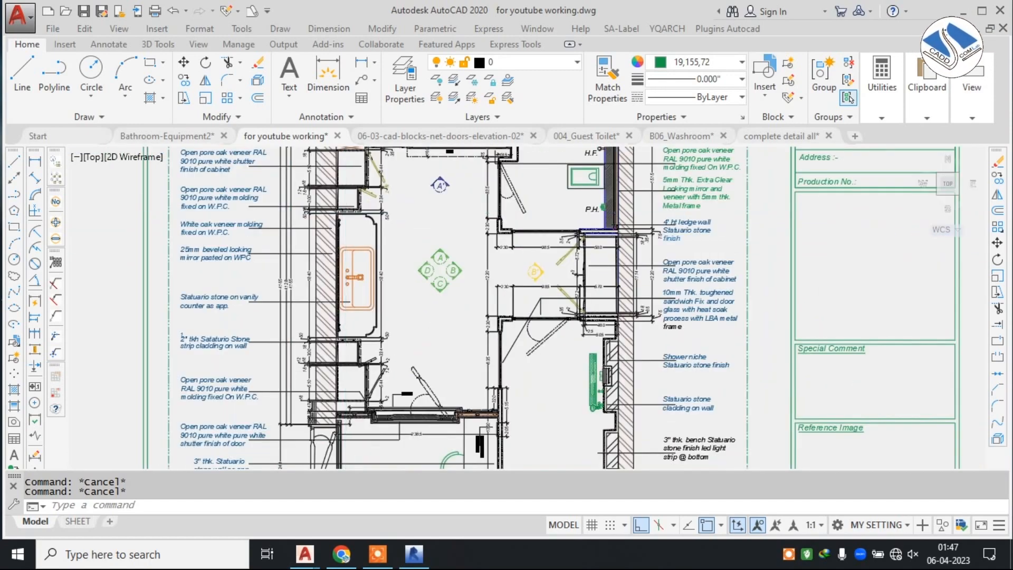
scroll(345, 205, "up", 1)
scroll(350, 211, "down", 3)
Look over the remaining toilet layout and elevation sheets and examine the three bathroom reference photos up close.
mouse_move(596, 268)
middle_mouse_down()
mouse_move(281, 268)
mouse_move(295, 272)
middle_mouse_up()
mouse_move(489, 350)
middle_mouse_down()
mouse_move(482, 224)
mouse_move(457, 185)
middle_mouse_up()
middle_click_drag(342, 338, 428, 192)
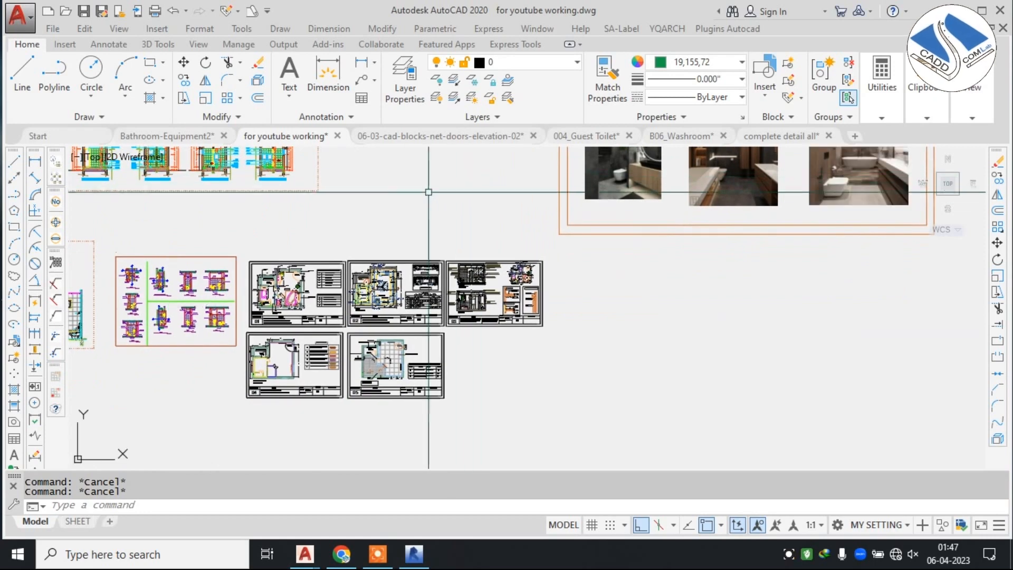
middle_click_drag(248, 213, 470, 267)
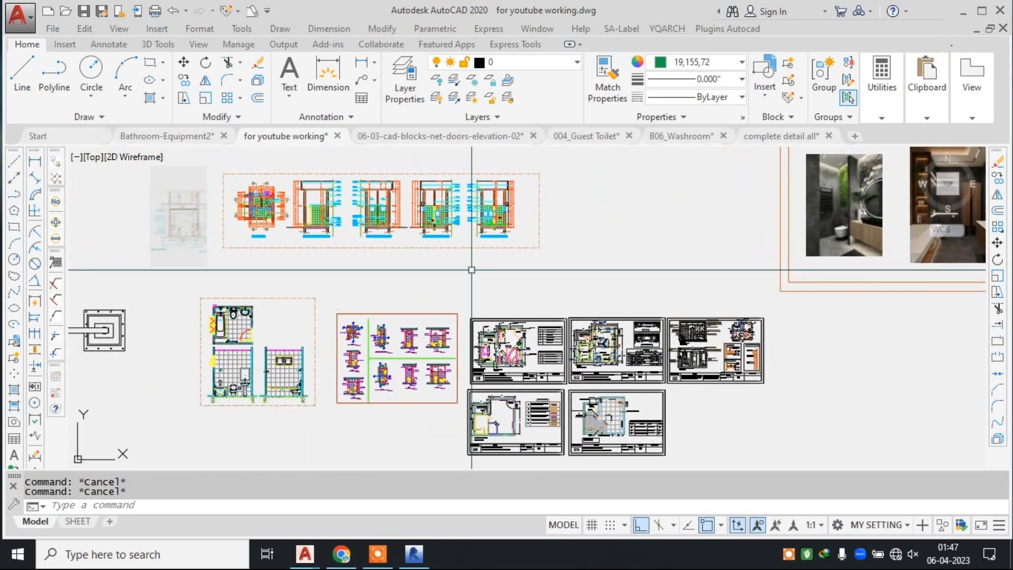
middle_click_drag(590, 213, 343, 244)
scroll(717, 242, "up", 4)
middle_click_drag(718, 241, 525, 260)
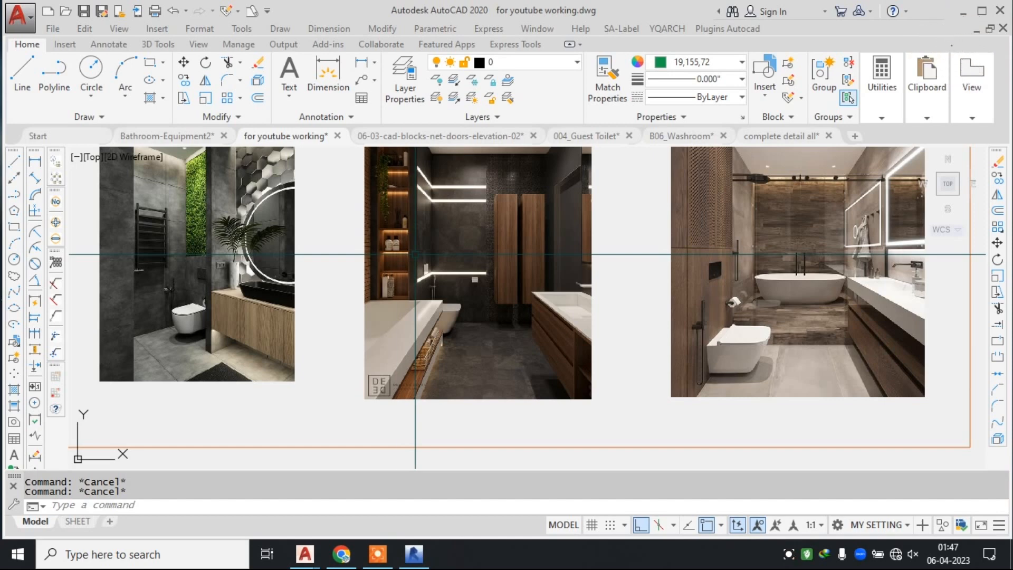
middle_click_drag(256, 261, 515, 299)
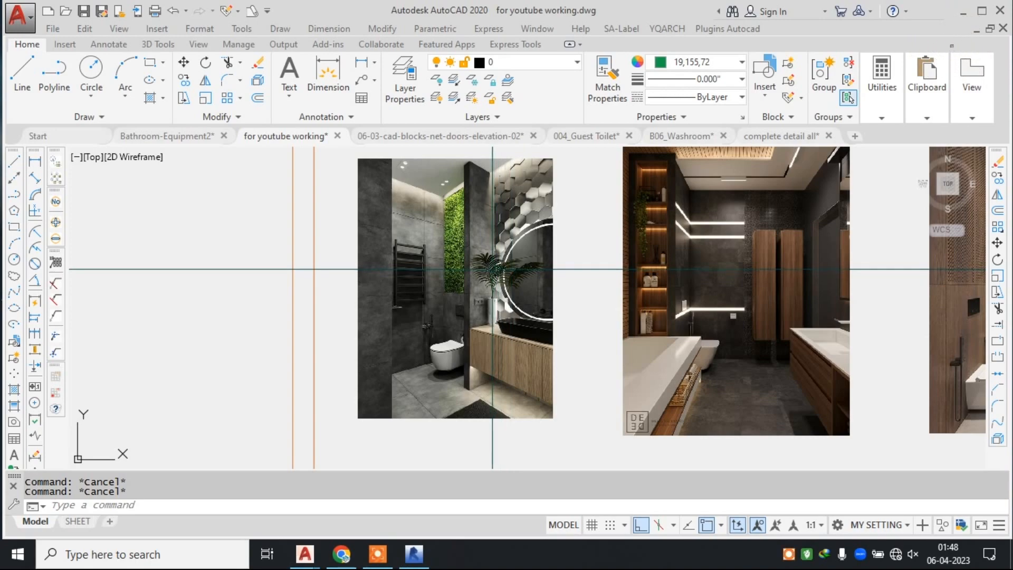
scroll(494, 269, "down", 5)
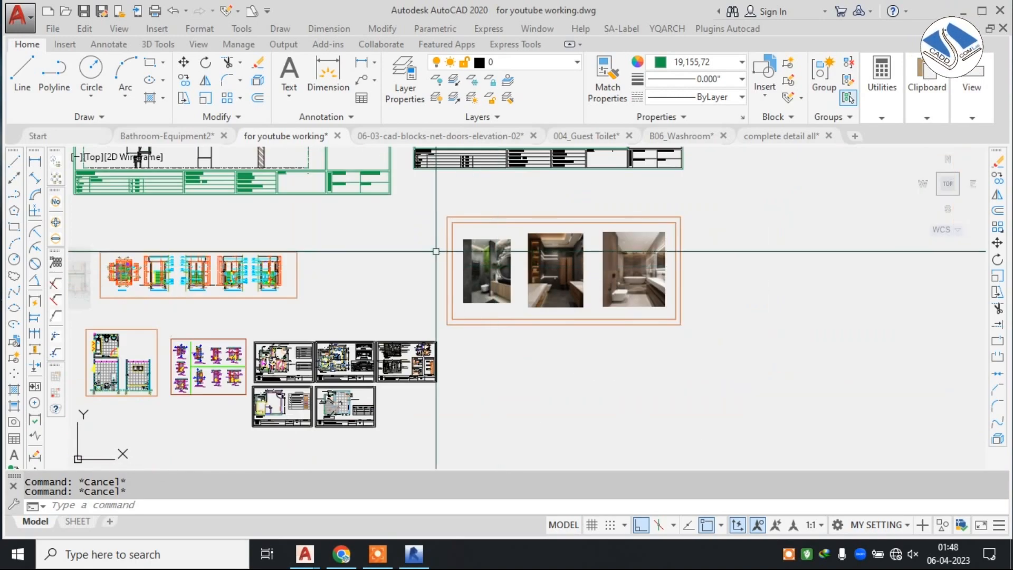
Examine the toilet plan and wall sections with their material notes, and view the first bathroom reference photo up close.
scroll(161, 256, "up", 4)
scroll(400, 379, "up", 6)
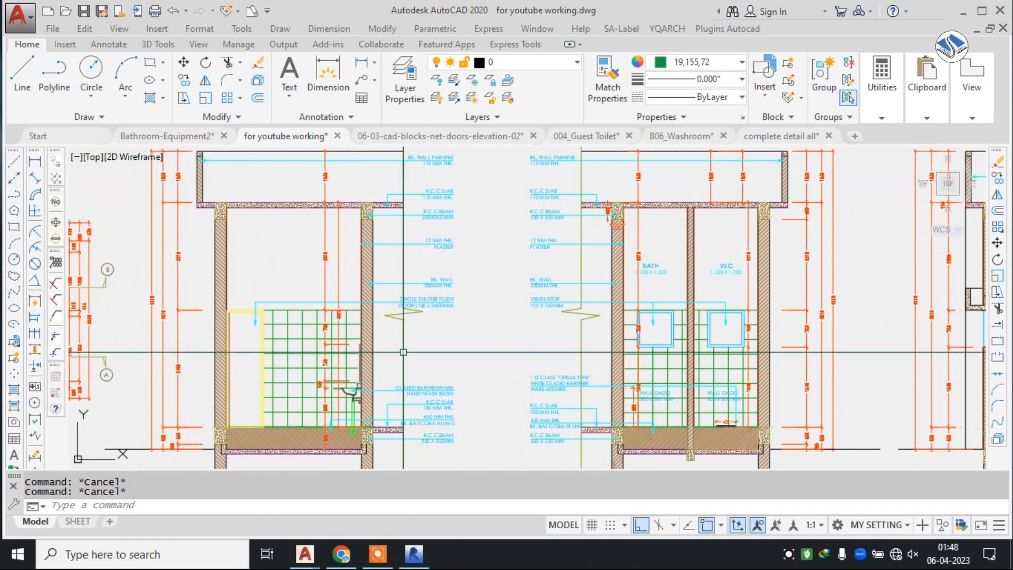
scroll(404, 337, "down", 5)
scroll(336, 289, "up", 5)
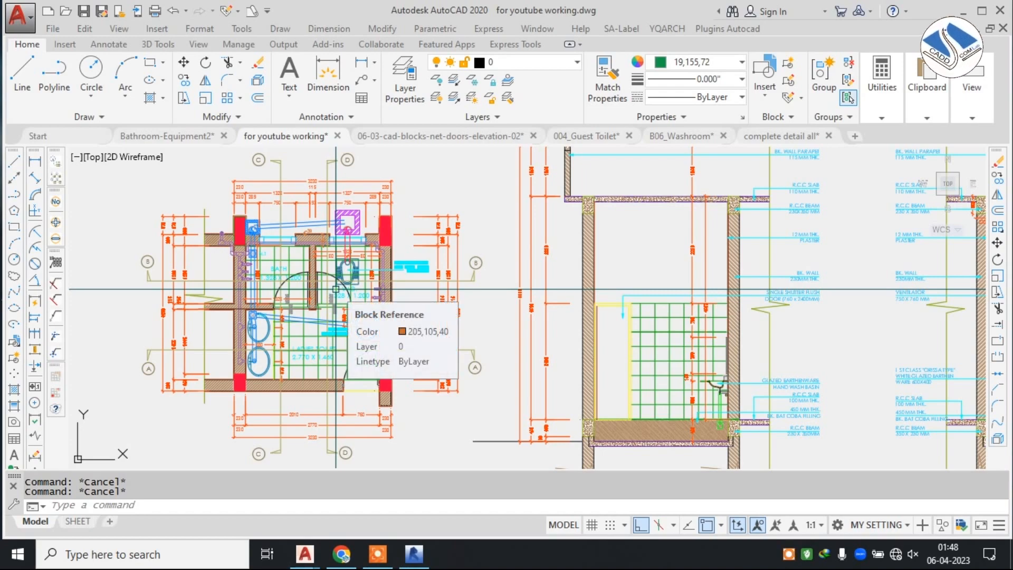
scroll(336, 289, "down", 5)
scroll(627, 285, "up", 6)
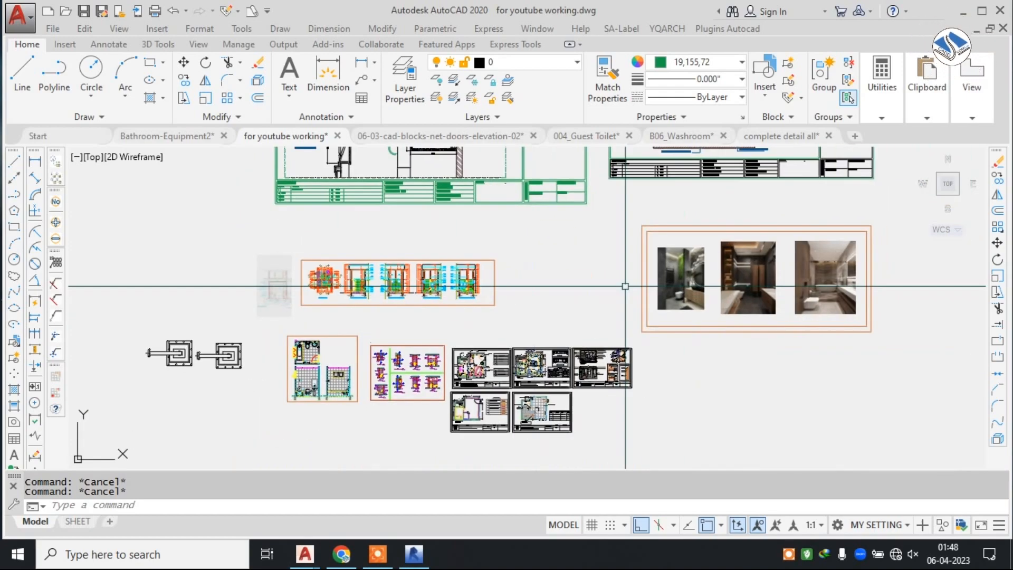
middle_click_drag(707, 276, 623, 278)
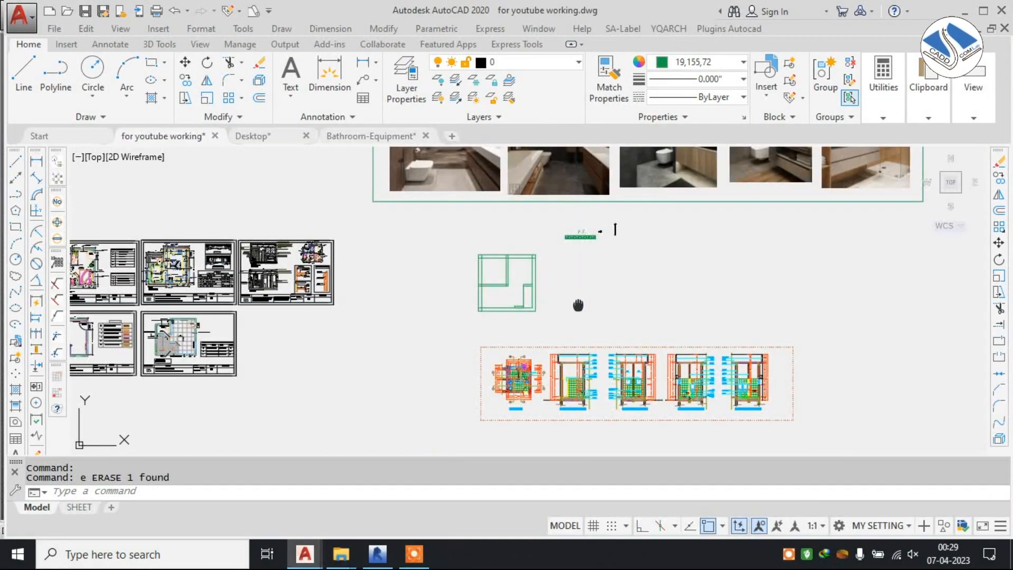
scroll(543, 295, "up", 1)
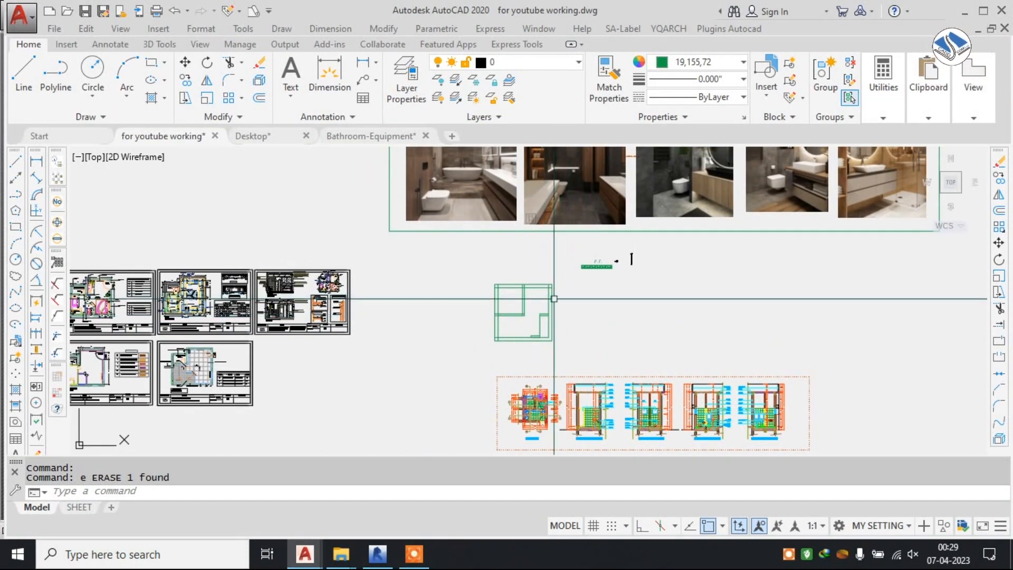
Examine the Toilet-Plan sheet's window wall, toilet cubicle, vanity and cabinet notes, and compare it with the FF-Plan sheet.
scroll(543, 295, "down", 5)
middle_click_drag(422, 276, 570, 365)
scroll(517, 268, "up", 6)
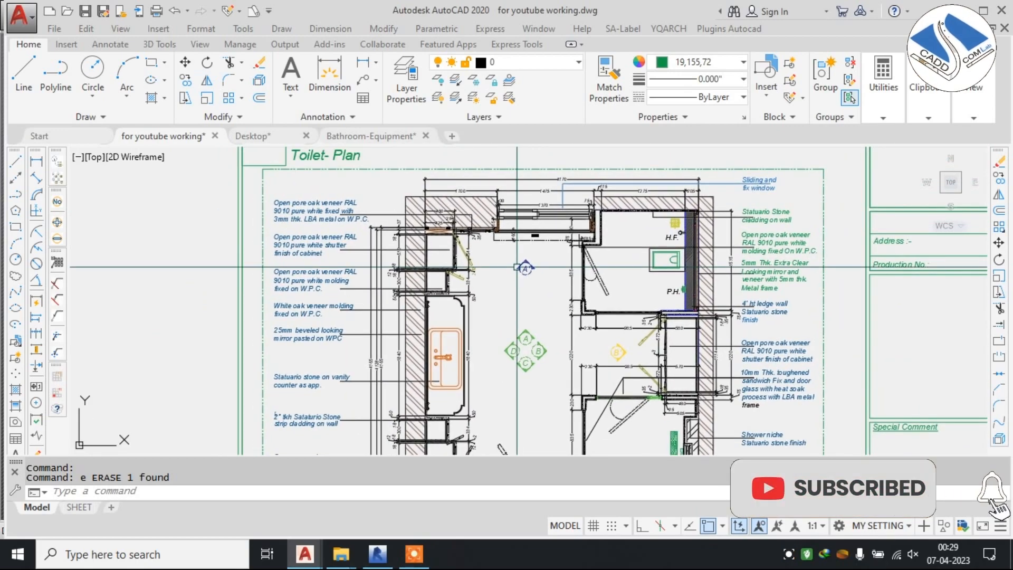
scroll(443, 231, "up", 2)
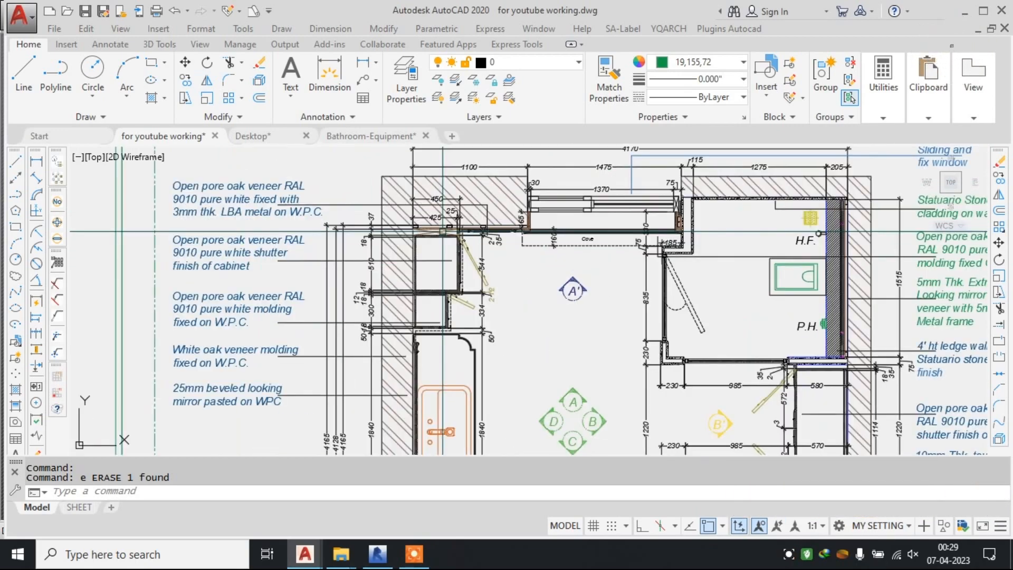
middle_click_drag(680, 281, 546, 276)
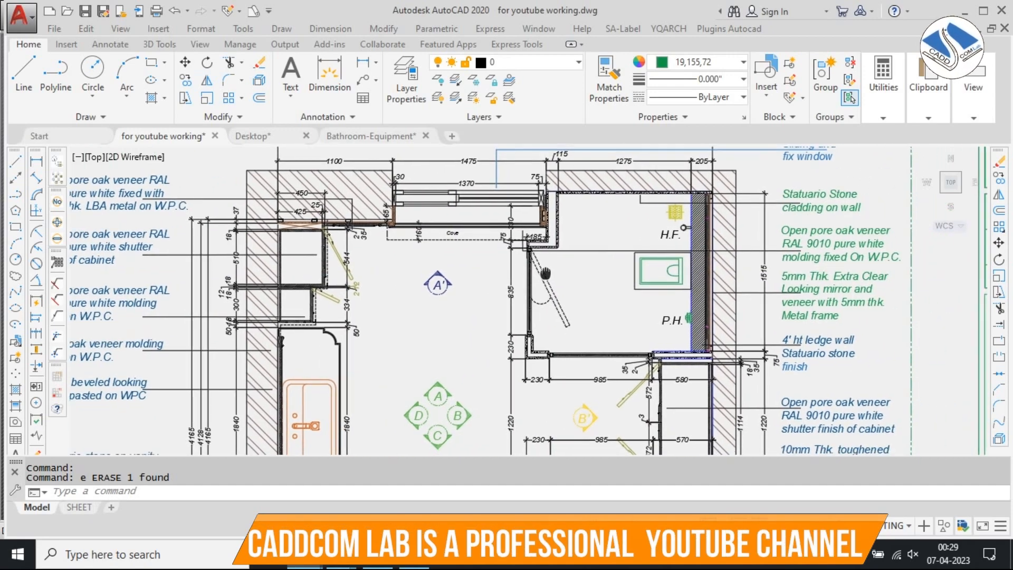
scroll(520, 241, "down", 2)
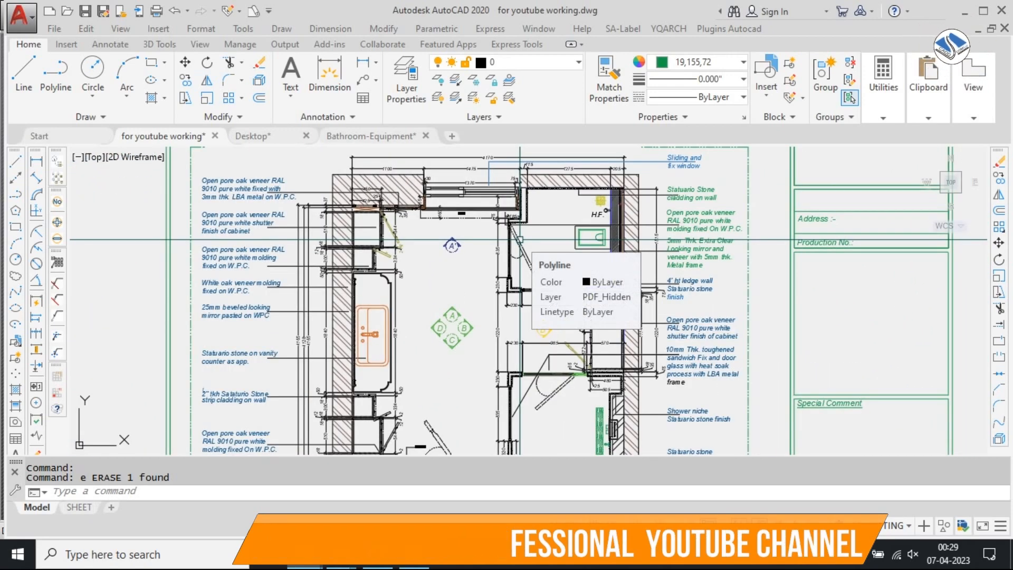
scroll(520, 240, "down", 2)
middle_click_drag(651, 300, 407, 278)
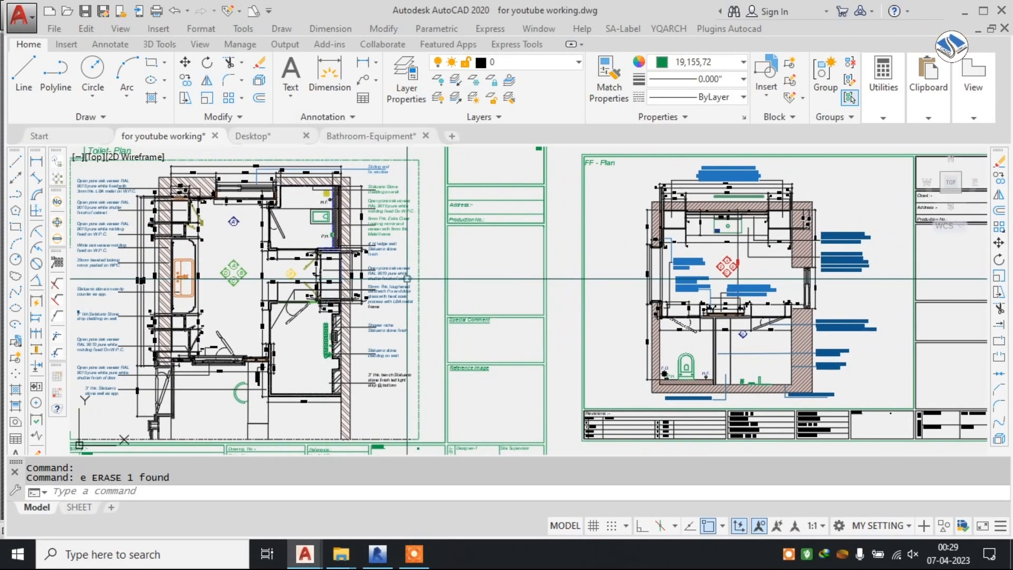
scroll(759, 275, "up", 4)
mouse_move(736, 245)
middle_mouse_down()
mouse_move(582, 302)
mouse_move(678, 280)
mouse_move(947, 254)
middle_mouse_up()
scroll(537, 280, "down", 4)
scroll(555, 280, "up", 2)
mouse_move(558, 272)
middle_mouse_down()
mouse_move(852, 236)
mouse_move(642, 251)
middle_mouse_up()
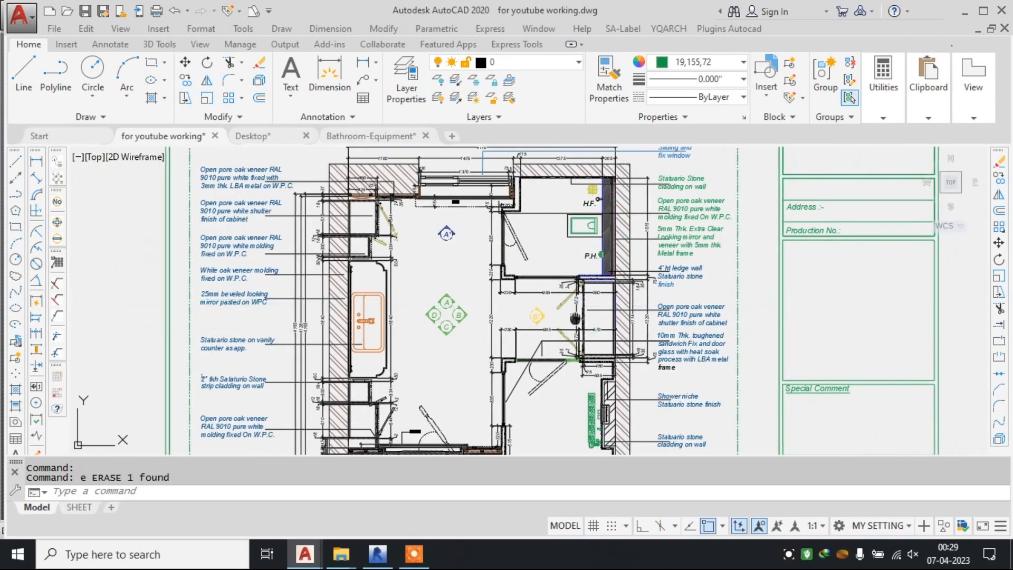
scroll(555, 247, "down", 5)
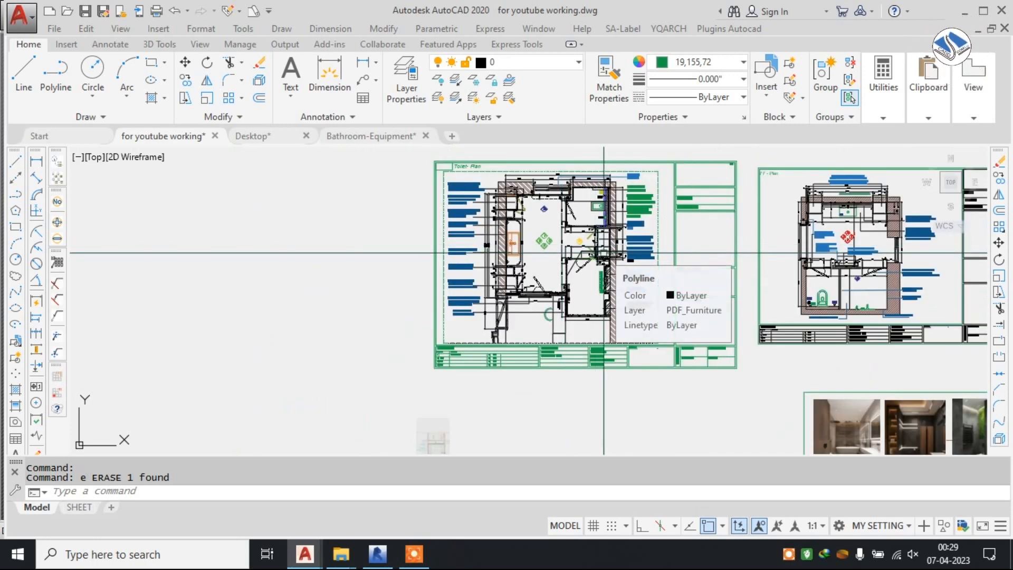
middle_click_drag(502, 293, 405, 214)
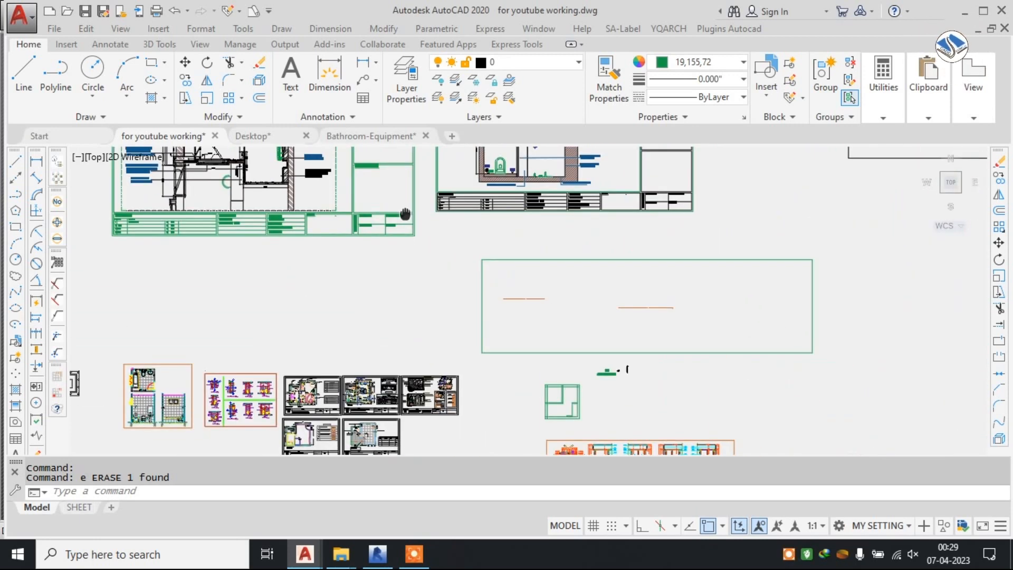
Check the drawing's length type, precision and insertion units in the Drawing Units settings.
scroll(571, 403, "up", 5)
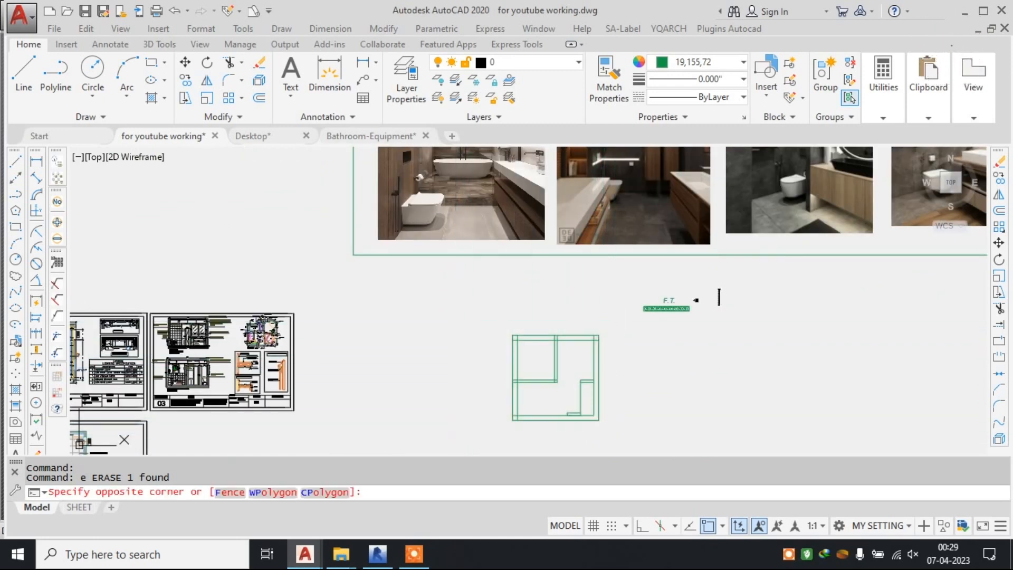
key("Escape")
type("un")
key("Return")
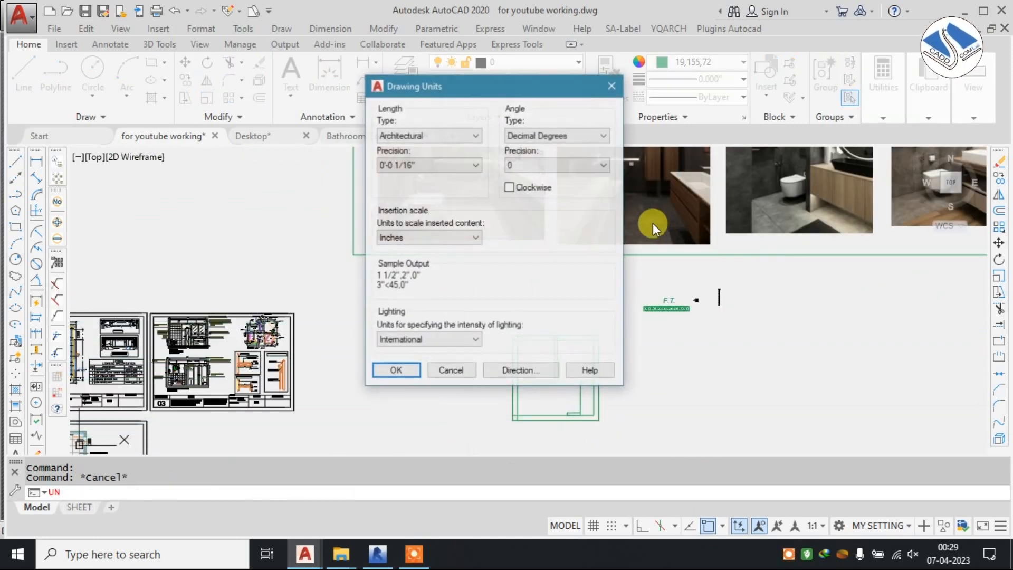
left_click(396, 370)
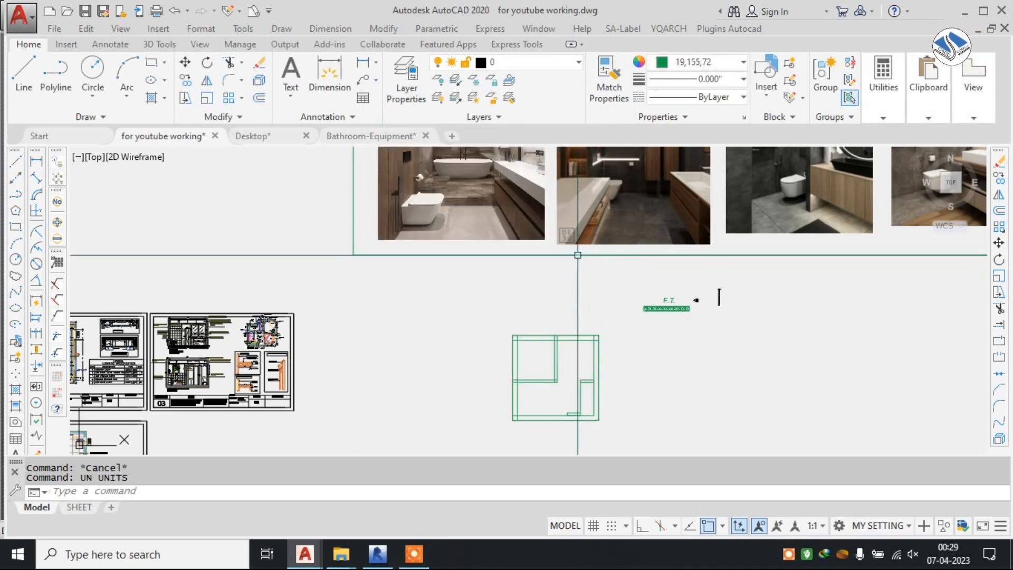
Look over the framed row of bathroom reference photos alongside the green toilet layout below it.
scroll(577, 317, "up", 2)
middle_click_drag(598, 284, 559, 343)
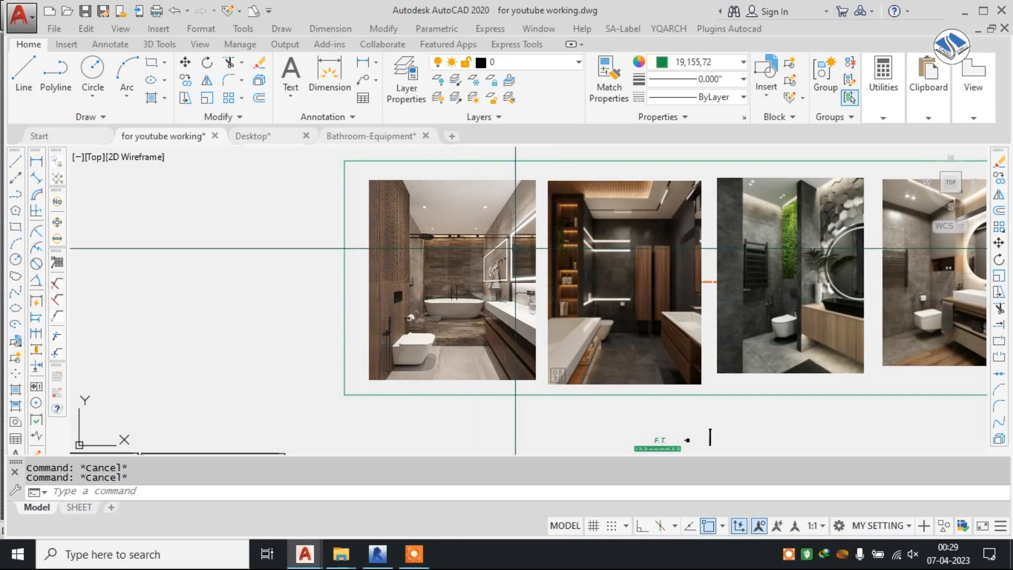
scroll(517, 269, "down", 4)
scroll(525, 302, "up", 2)
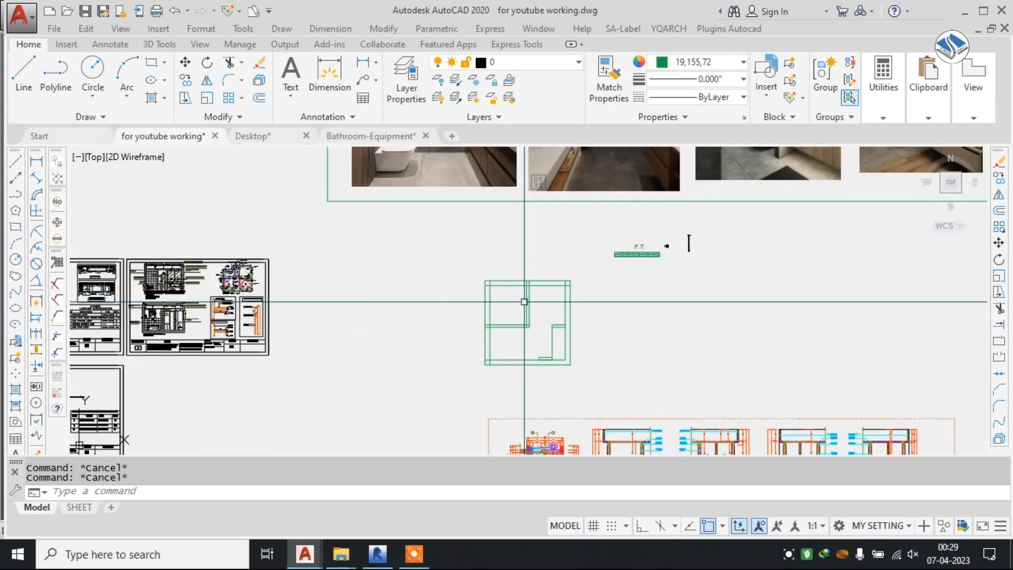
middle_click_drag(520, 269, 567, 351)
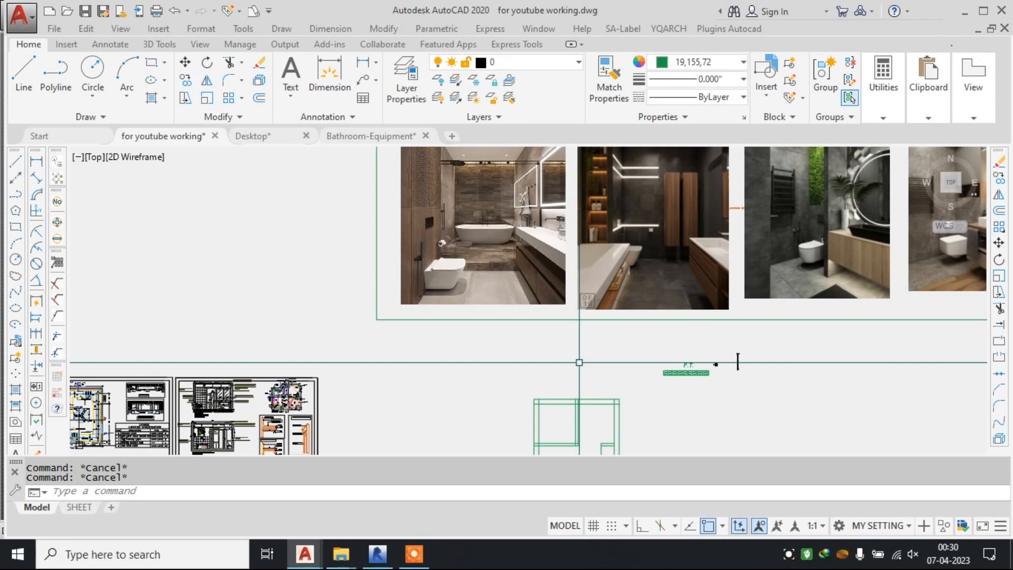
mouse_move(615, 320)
middle_mouse_down()
mouse_move(609, 300)
mouse_move(532, 369)
middle_mouse_up()
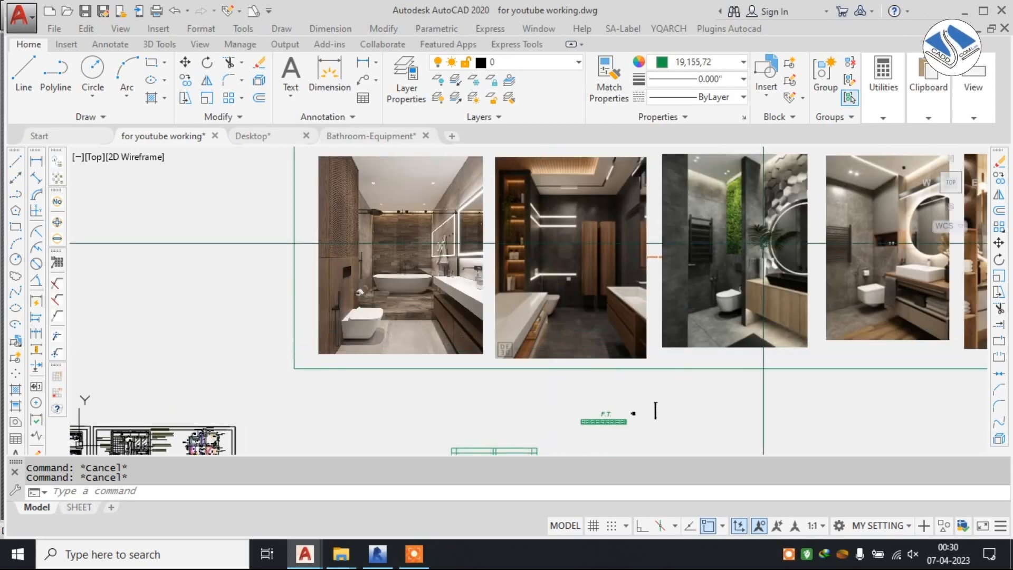
middle_click_drag(736, 242, 641, 246)
middle_click_drag(486, 342, 589, 194)
scroll(504, 282, "up", 4)
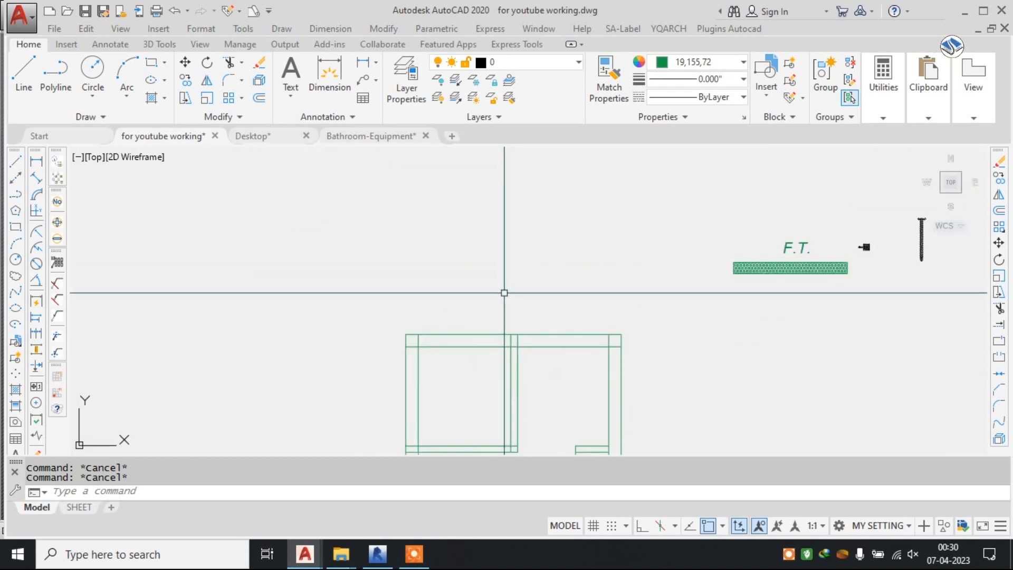
Add a linear dimension for the overall outer width above the green toilet layout.
middle_click_drag(505, 320, 499, 226)
left_click(330, 28)
left_click(349, 64)
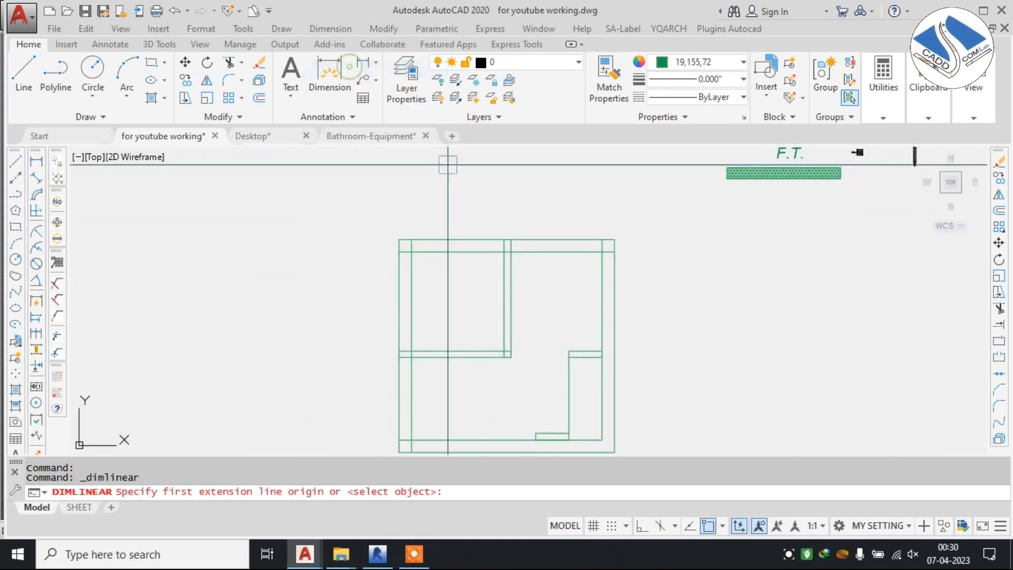
left_click(400, 239)
left_click(614, 240)
left_click(492, 226)
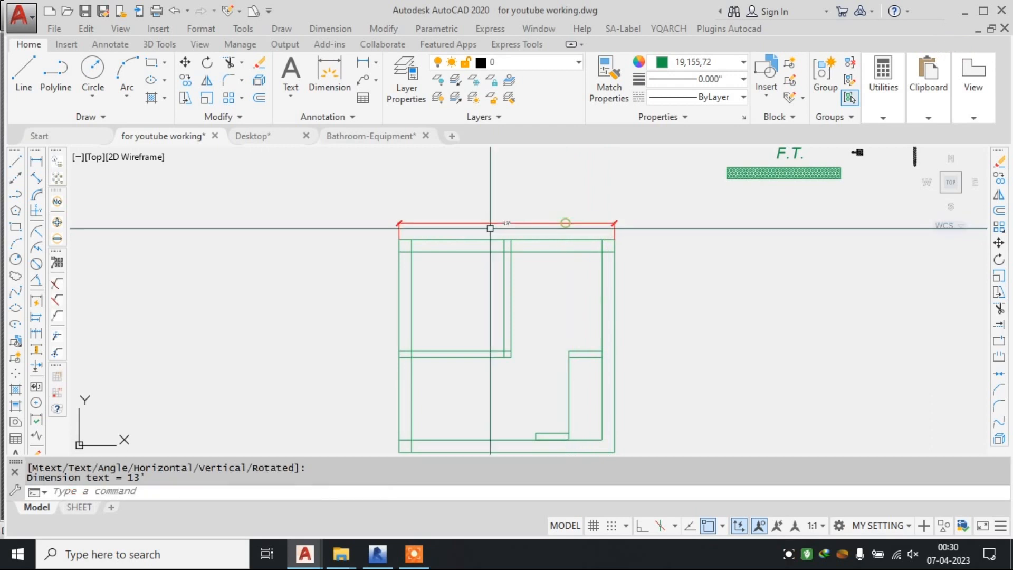
Add a vertical linear dimension for the overall outer length along the left side of the green toilet layout.
scroll(493, 227, "up", 4)
scroll(493, 227, "down", 2)
middle_click_drag(493, 227, 595, 179)
scroll(424, 209, "up", 2)
key("Escape")
key("space")
left_click(457, 190)
scroll(453, 185, "down", 3)
scroll(452, 365, "up", 3)
middle_click_drag(452, 365, 475, 283)
left_click(480, 360)
scroll(473, 318, "down", 2)
left_click(456, 285)
Examine the dark grey bathroom reference photo up close, including the wall-hung toilet, health faucet, flush plate, ledge and vanity.
middle_click_drag(448, 179, 422, 236)
scroll(427, 234, "up", 2)
scroll(423, 237, "down", 2)
middle_click_drag(529, 213, 463, 270)
scroll(514, 246, "down", 4)
middle_click_drag(567, 212, 560, 277)
scroll(560, 277, "down", 2)
middle_click_drag(572, 238, 556, 360)
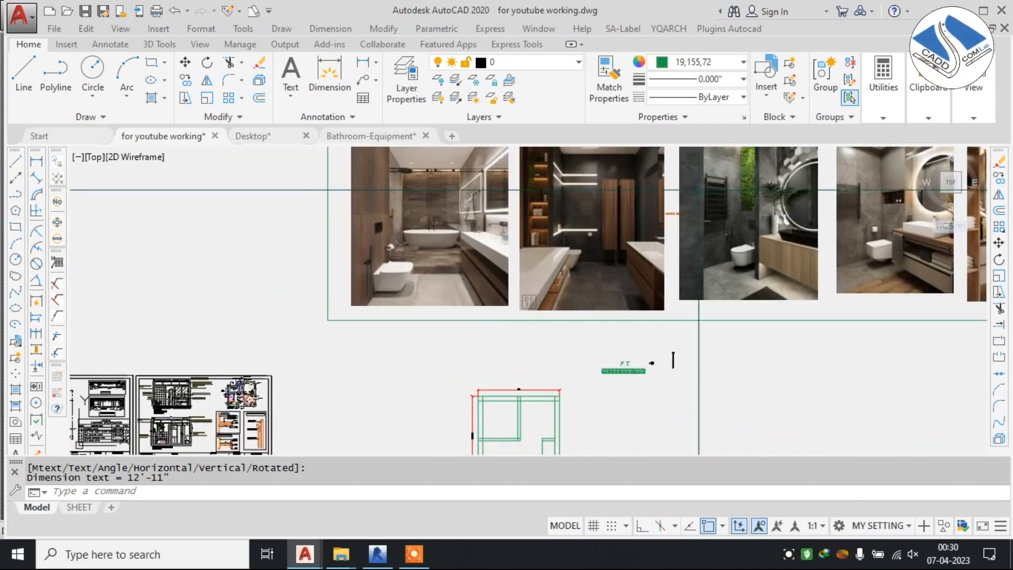
middle_click_drag(744, 203, 582, 241)
scroll(582, 241, "up", 2)
scroll(557, 309, "up", 4)
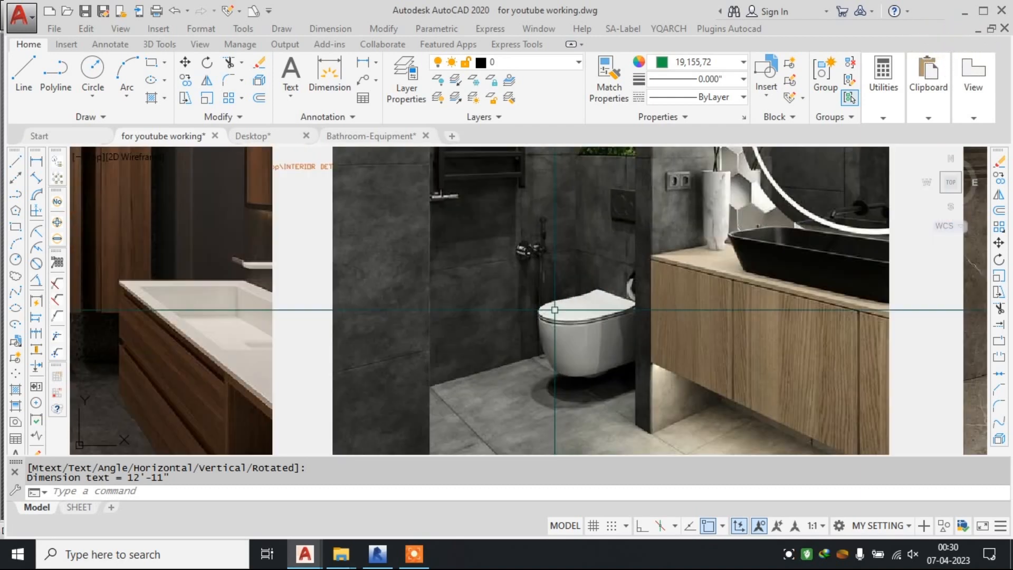
scroll(574, 310, "down", 2)
middle_click_drag(583, 255, 583, 276)
scroll(586, 264, "up", 4)
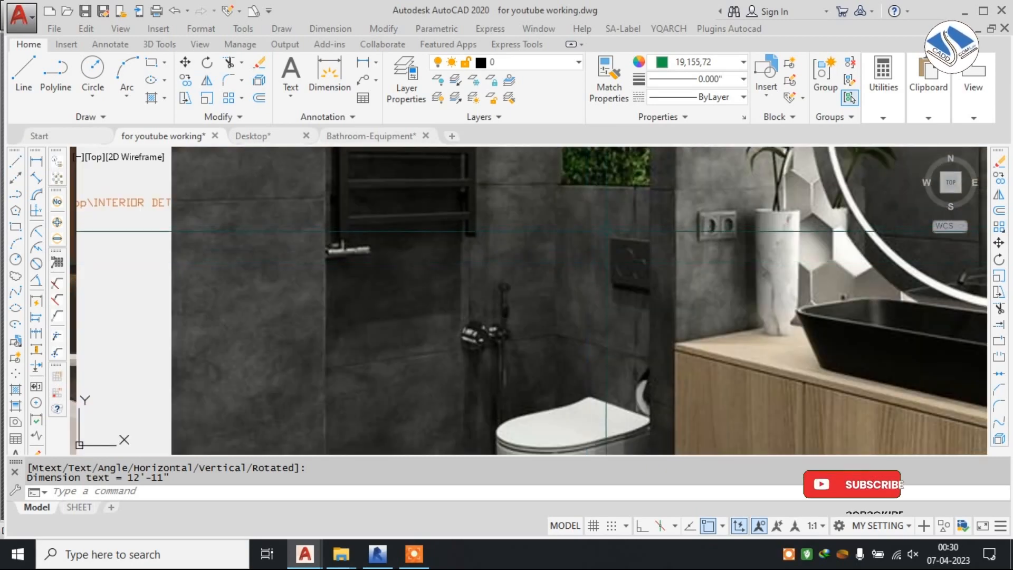
middle_click_drag(606, 241, 570, 302)
mouse_move(589, 250)
middle_mouse_down()
mouse_move(563, 312)
mouse_move(547, 239)
middle_mouse_up()
middle_click_drag(527, 340, 525, 269)
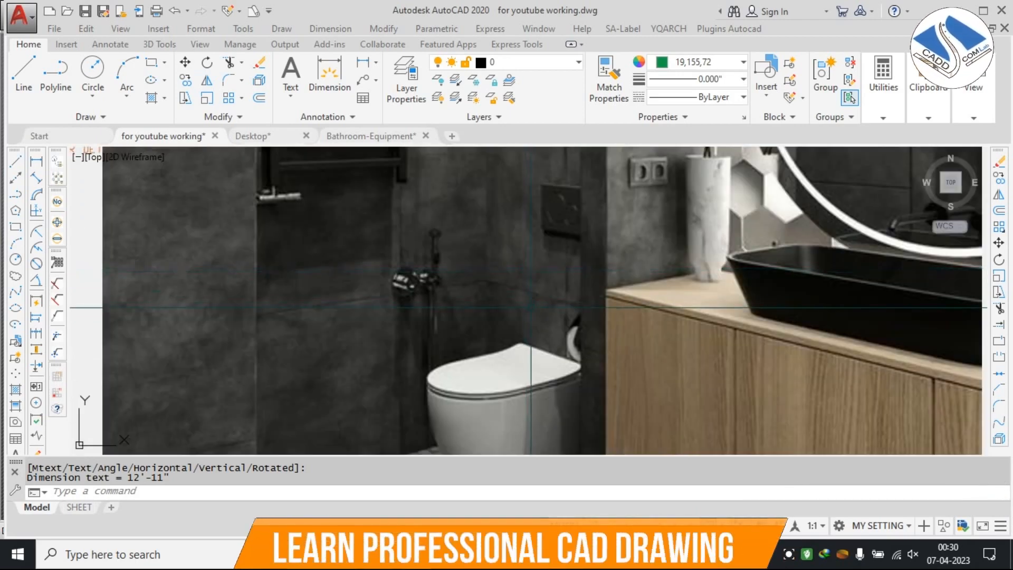
middle_click_drag(528, 371, 532, 339)
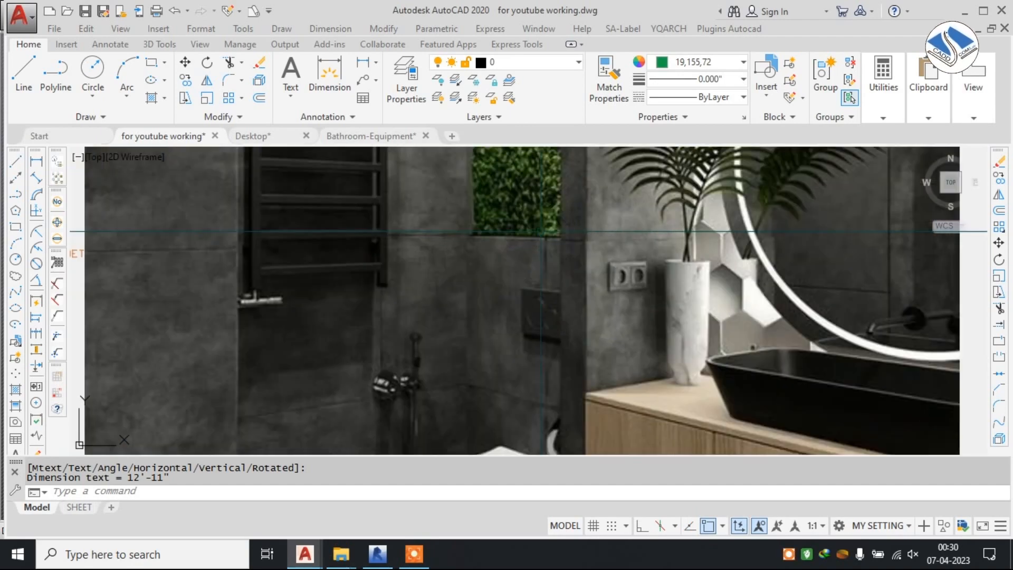
scroll(538, 206, "down", 5)
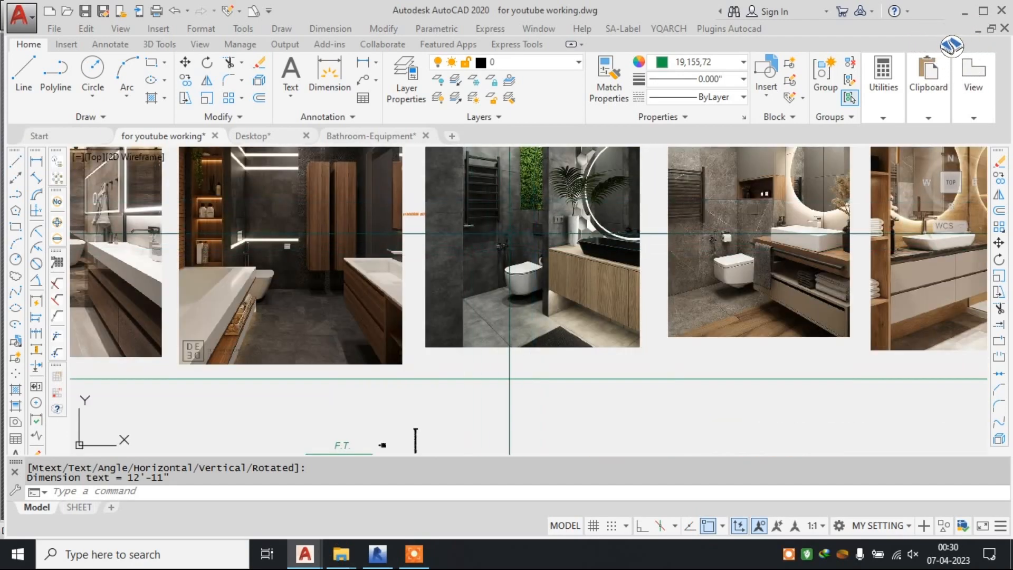
Review the dimensioned toilet layout and read the Toilet-Plan sheet's note on 10mm thick toughened glass with LBA metal frame.
scroll(416, 440, "down", 4)
scroll(560, 233, "up", 8)
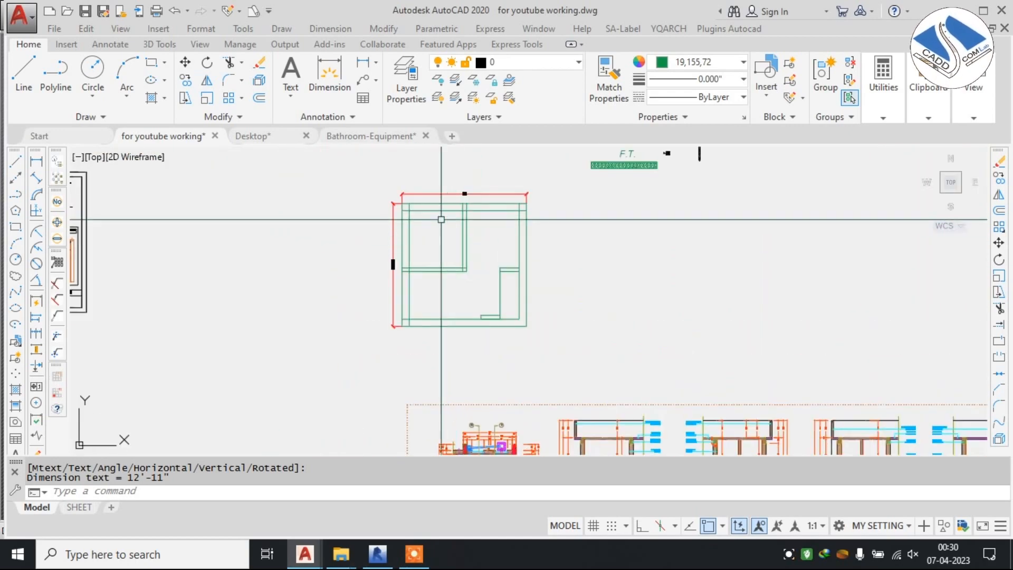
scroll(425, 224, "up", 4)
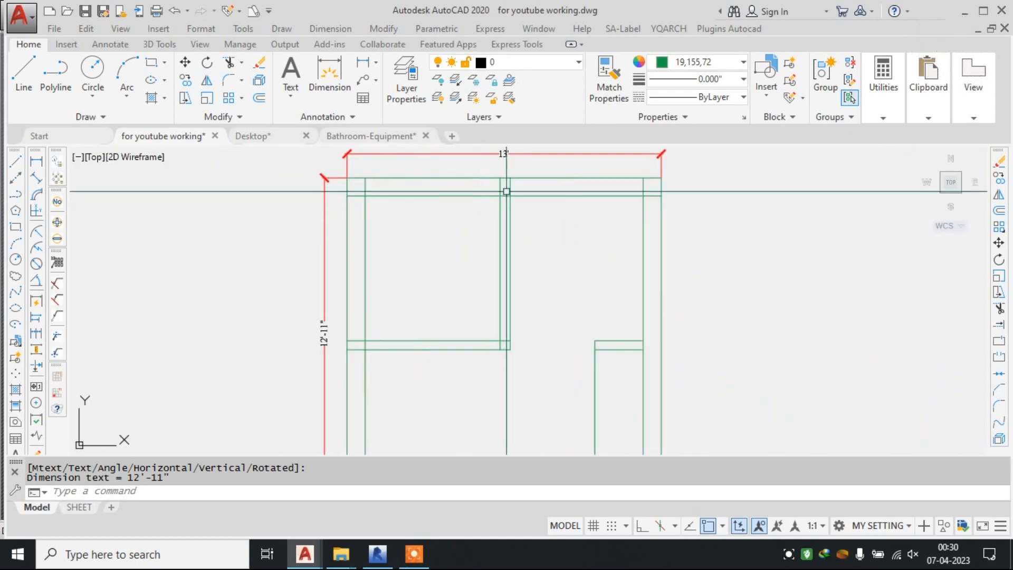
scroll(506, 292, "down", 8)
scroll(410, 254, "up", 3)
scroll(410, 253, "up", 10)
mouse_move(544, 269)
middle_mouse_down()
mouse_move(512, 247)
mouse_move(459, 240)
middle_mouse_up()
scroll(662, 177, "up", 4)
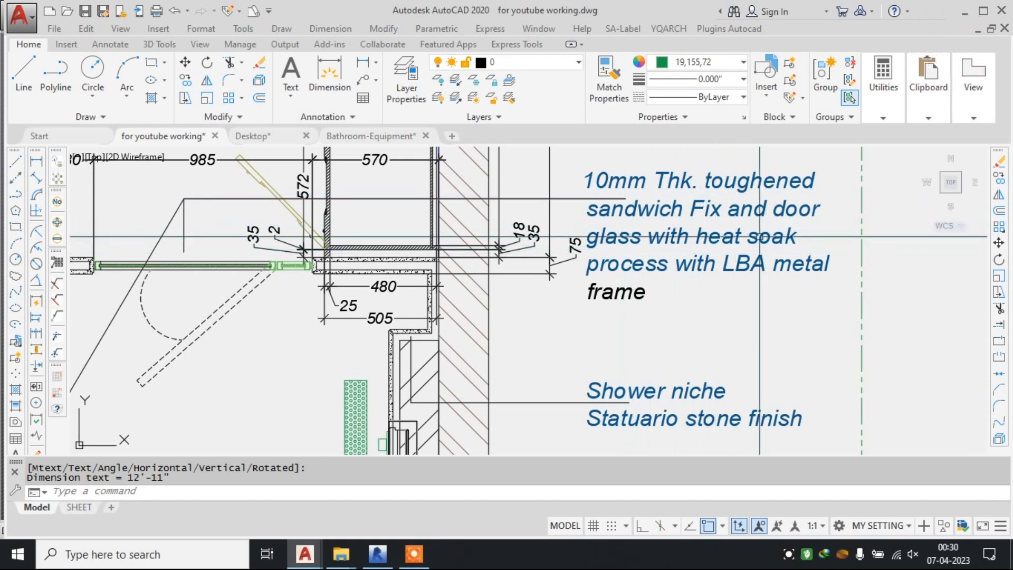
scroll(692, 189, "down", 2)
scroll(691, 187, "up", 2)
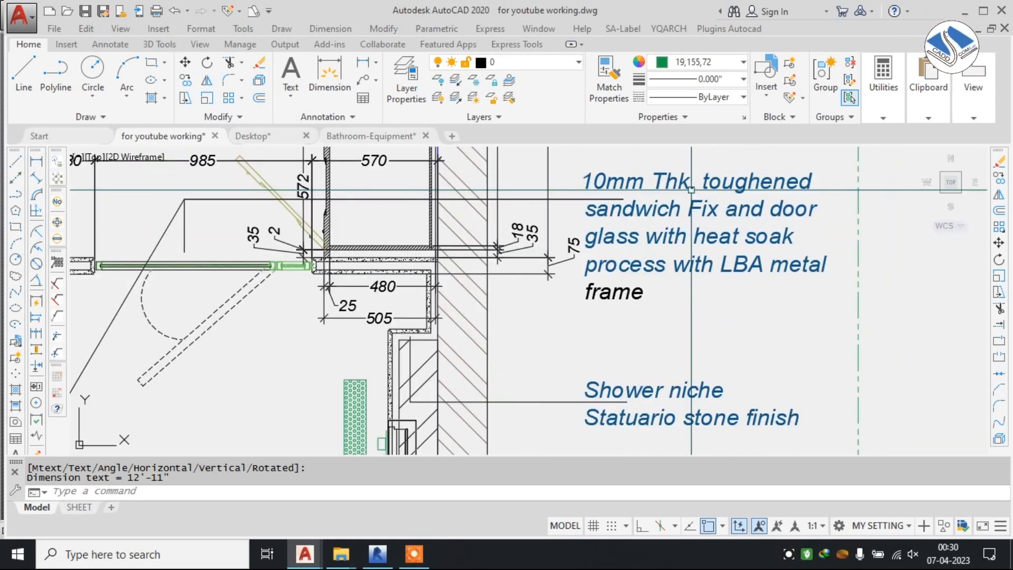
middle_click_drag(727, 183, 704, 194)
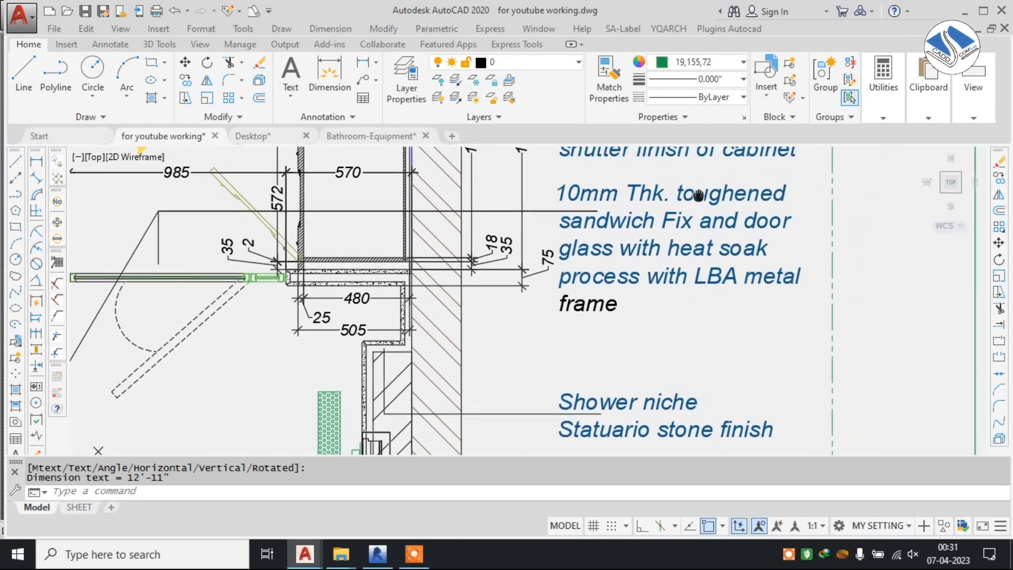
scroll(712, 193, "up", 2)
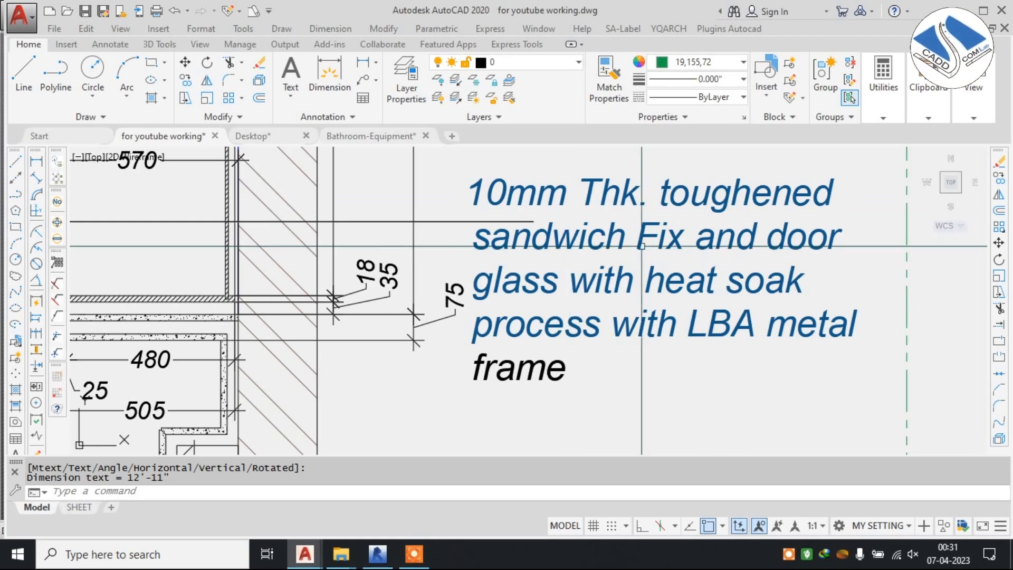
Review the Toilet-Plan sheet's glass, shower niche and Statuario stone notes, and the green dimensioned toilet layout.
scroll(580, 253, "down", 3)
scroll(408, 276, "up", 1)
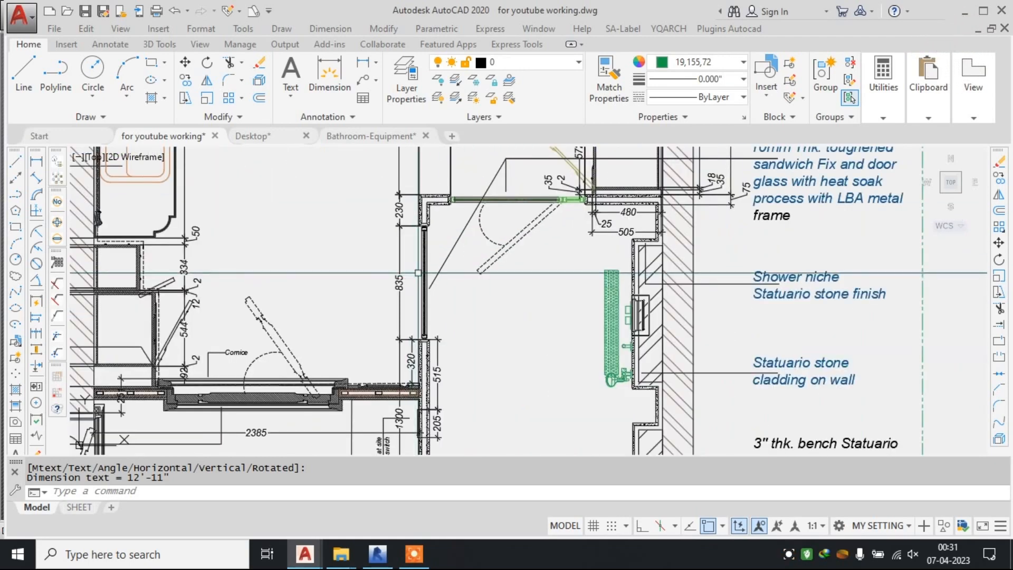
scroll(422, 211, "down", 5)
middle_click_drag(707, 423, 460, 239)
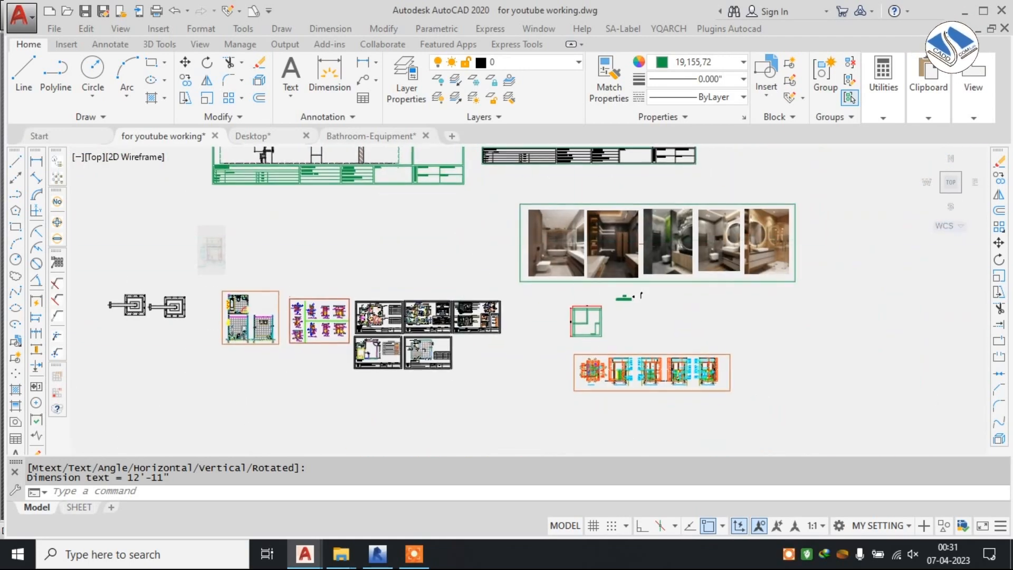
scroll(585, 227, "up", 6)
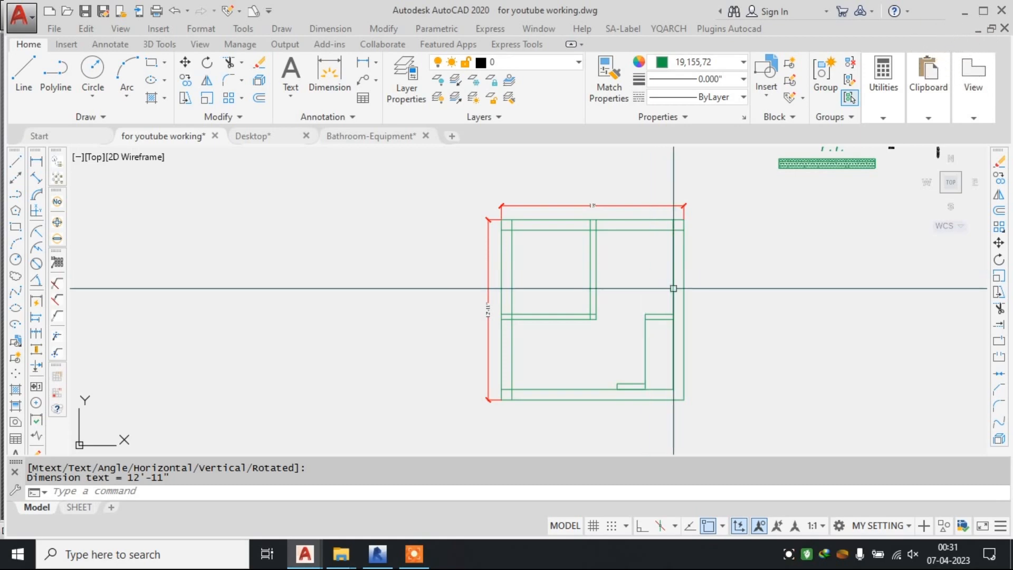
scroll(666, 290, "down", 4)
mouse_move(635, 223)
middle_mouse_down()
mouse_move(603, 291)
mouse_move(561, 328)
middle_mouse_up()
Examine the dark grey reference photo's towel rail, green wall strip, round lit mirror and wooden vanity.
scroll(789, 222, "up", 2)
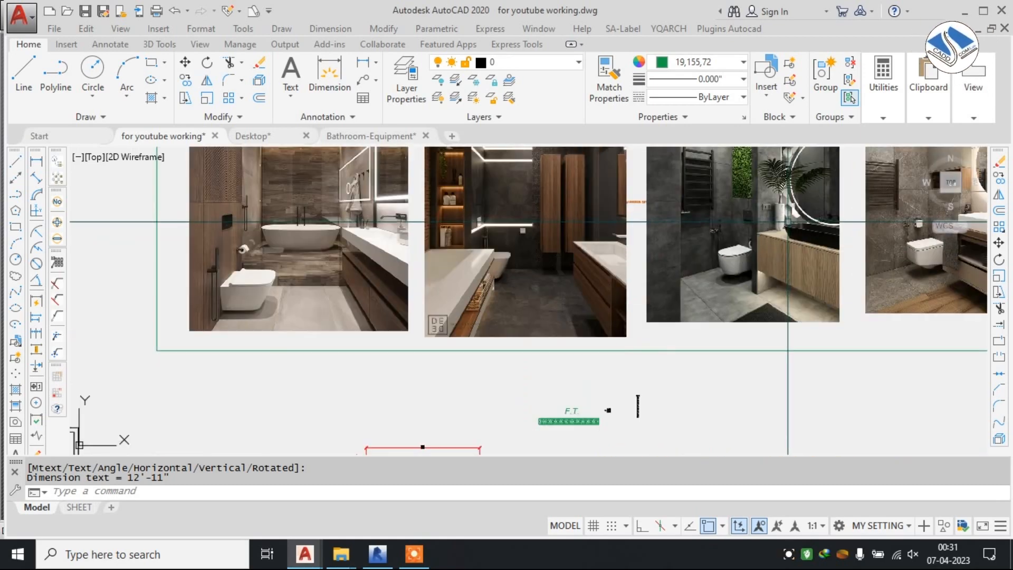
middle_click_drag(788, 221, 714, 257)
scroll(705, 200, "up", 2)
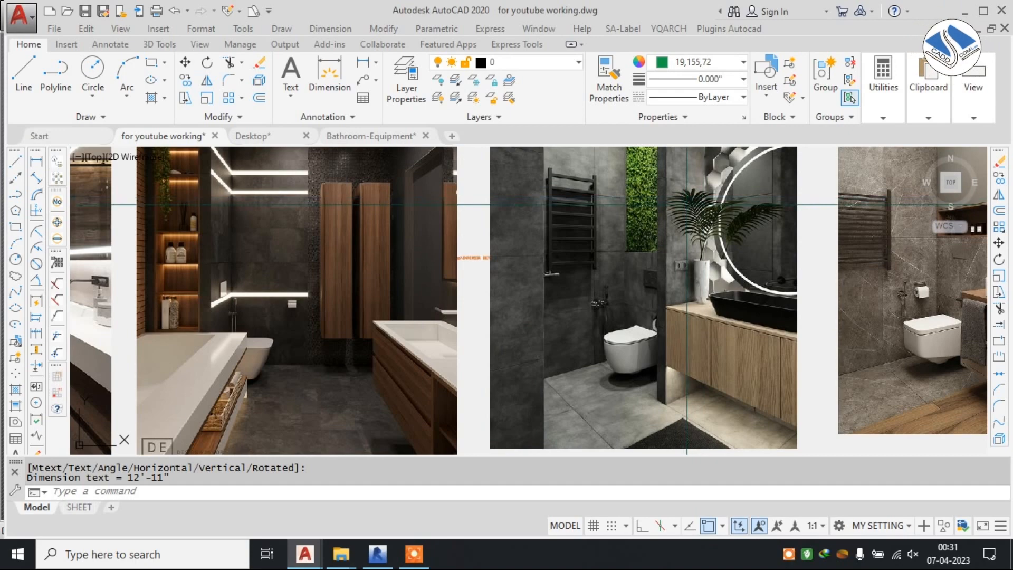
middle_click_drag(696, 276, 675, 252)
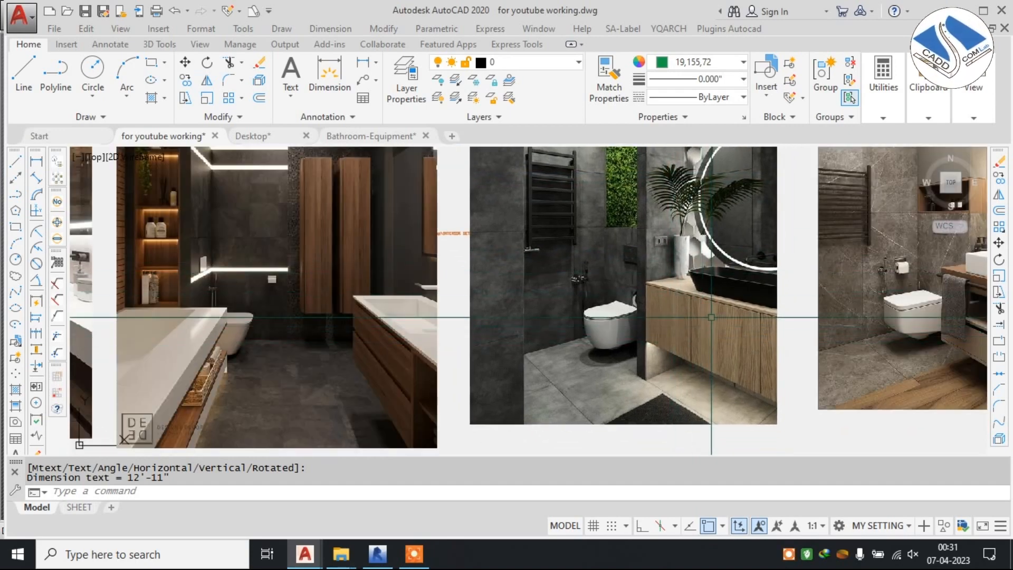
middle_click_drag(699, 331, 654, 331)
scroll(660, 319, "up", 2)
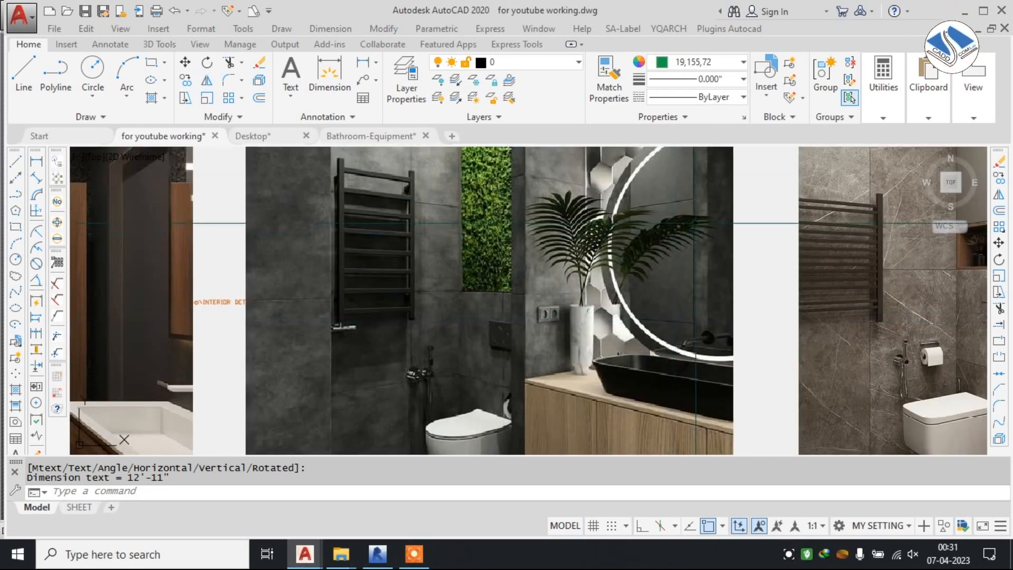
middle_click_drag(671, 212, 659, 238)
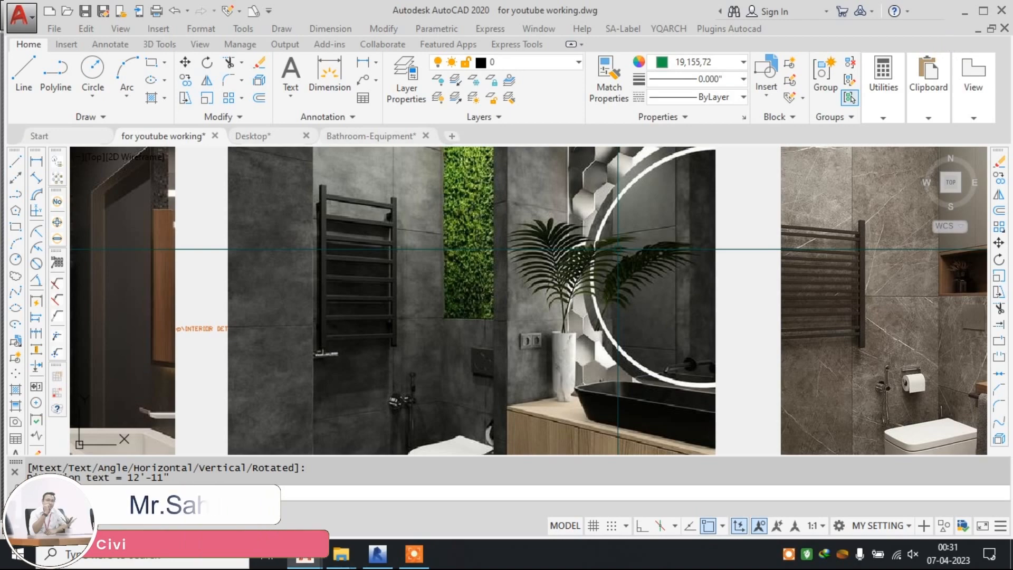
scroll(594, 244, "down", 6)
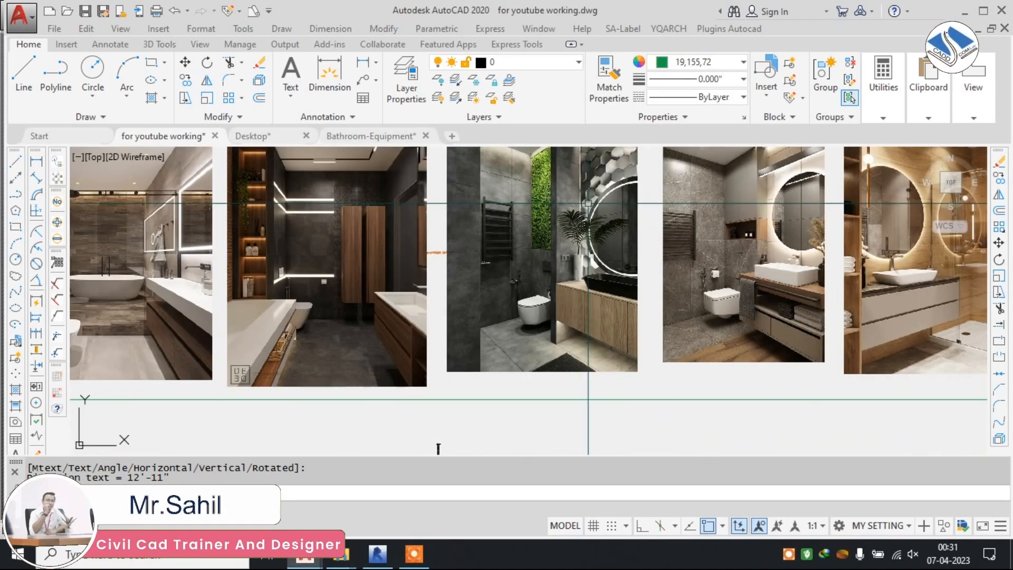
Inspect the lower part of the green toilet layout, including the outer walls, partition and small ledge.
scroll(507, 232, "up", 6)
middle_click_drag(508, 232, 596, 259)
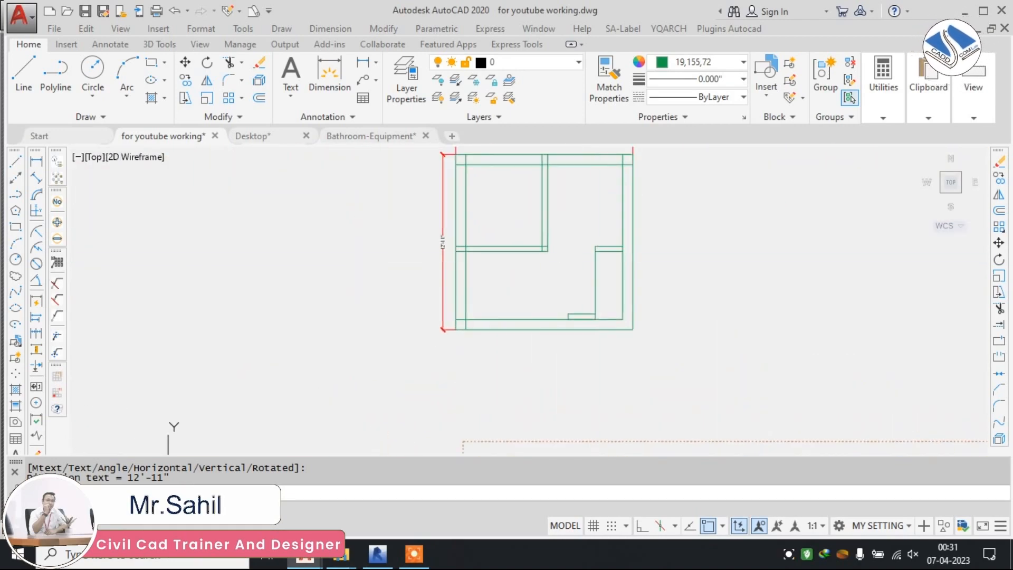
scroll(597, 260, "up", 3)
middle_click_drag(467, 300, 504, 299)
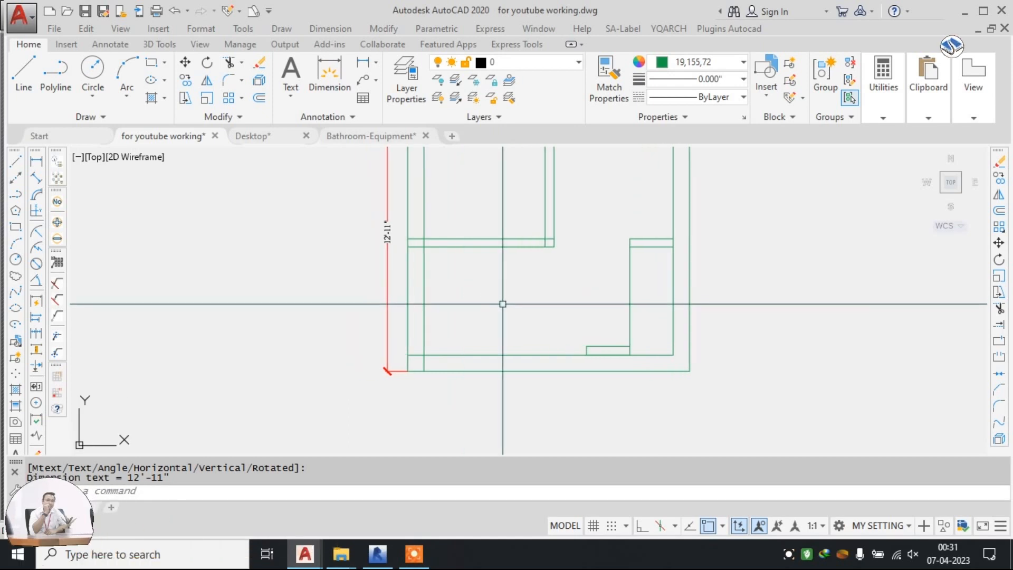
scroll(527, 353, "up", 2)
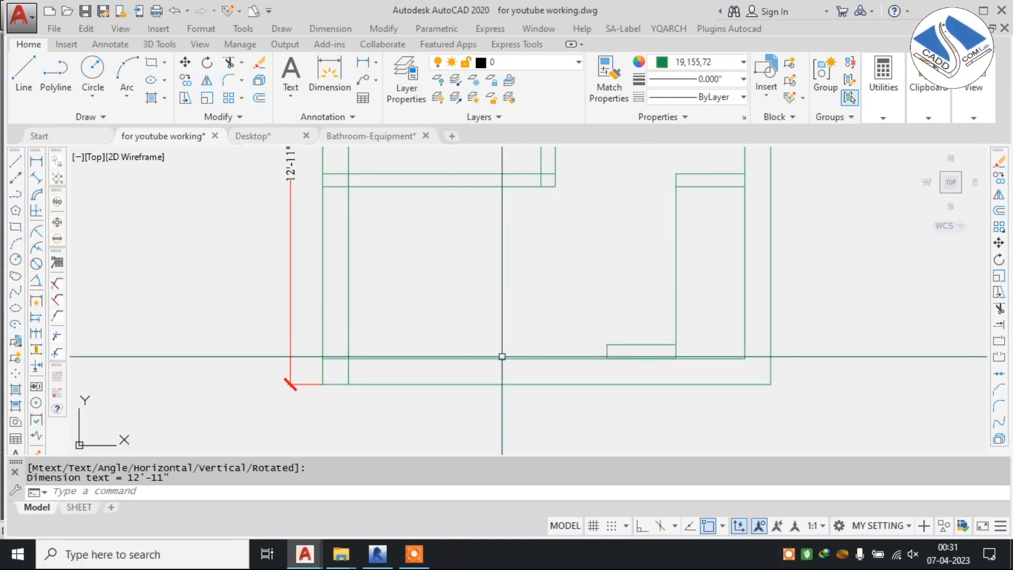
scroll(591, 359, "up", 2)
scroll(591, 359, "down", 2)
scroll(592, 359, "down", 5)
Examine the reference photos of the bathtub, lit wooden shelves and marble-tiled wall with a wooden niche above the toilet.
scroll(586, 215, "up", 6)
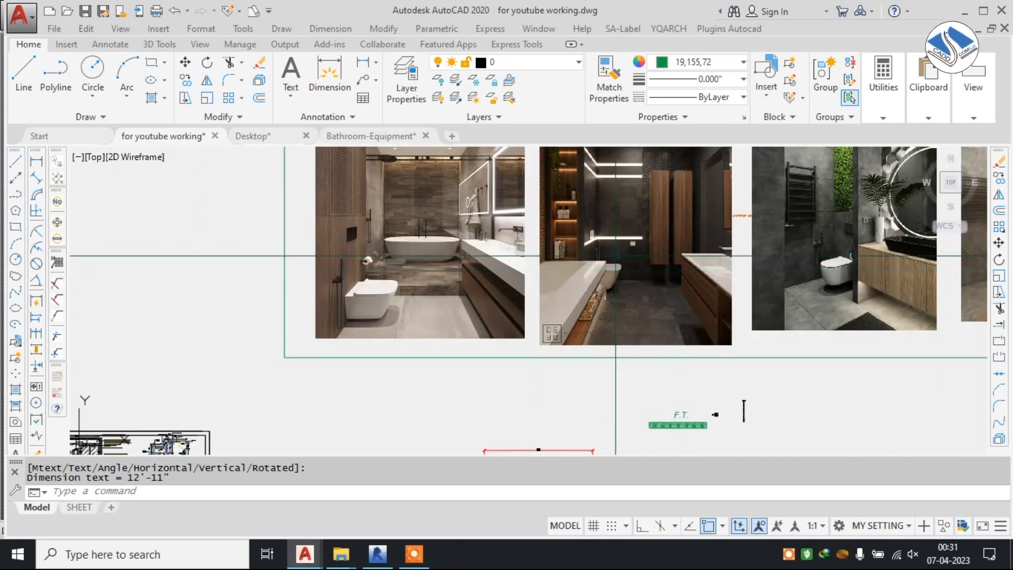
scroll(586, 215, "up", 3)
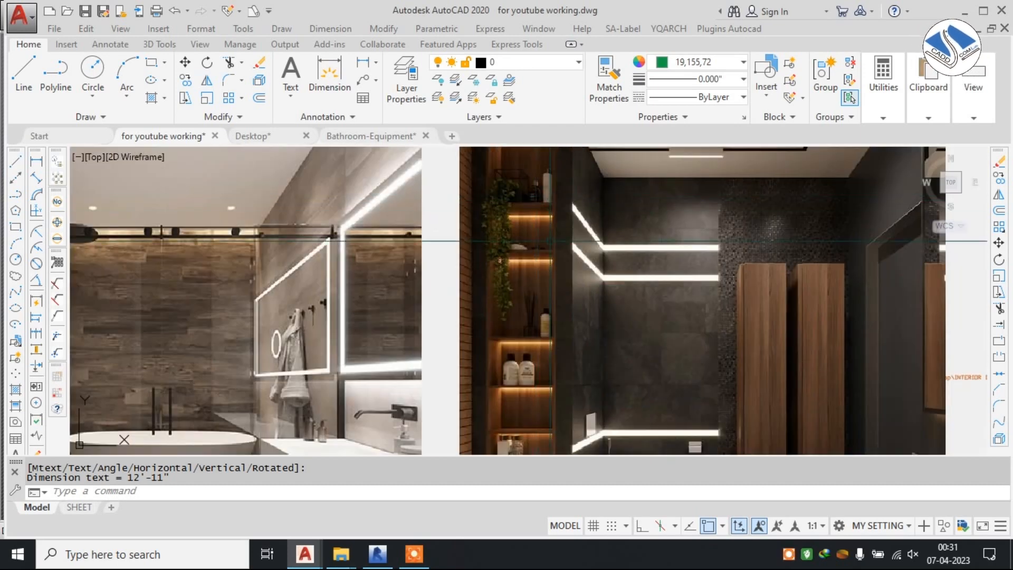
scroll(552, 241, "down", 2)
scroll(529, 219, "up", 2)
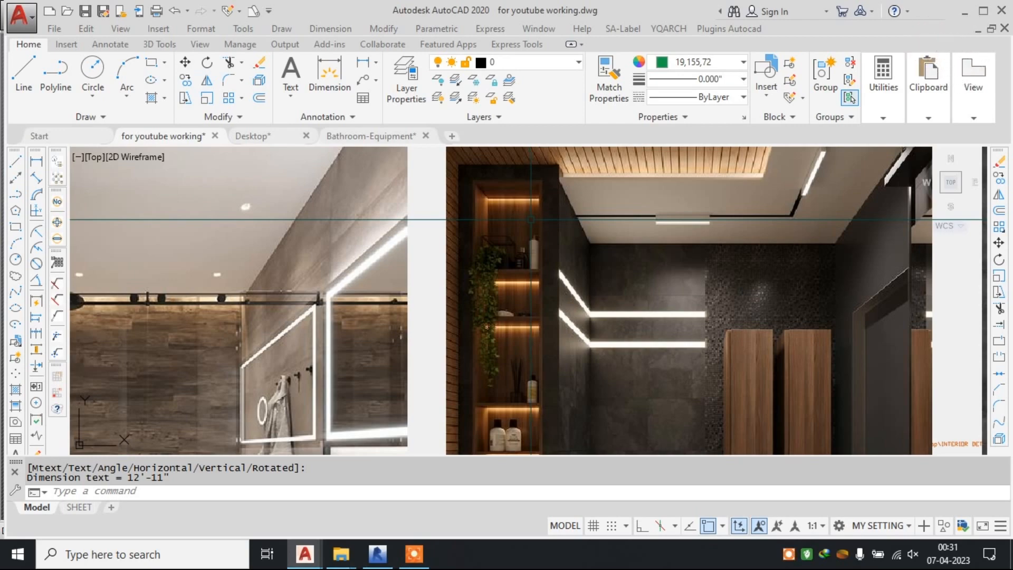
middle_click_drag(414, 321, 606, 223)
middle_click_drag(374, 315, 440, 267)
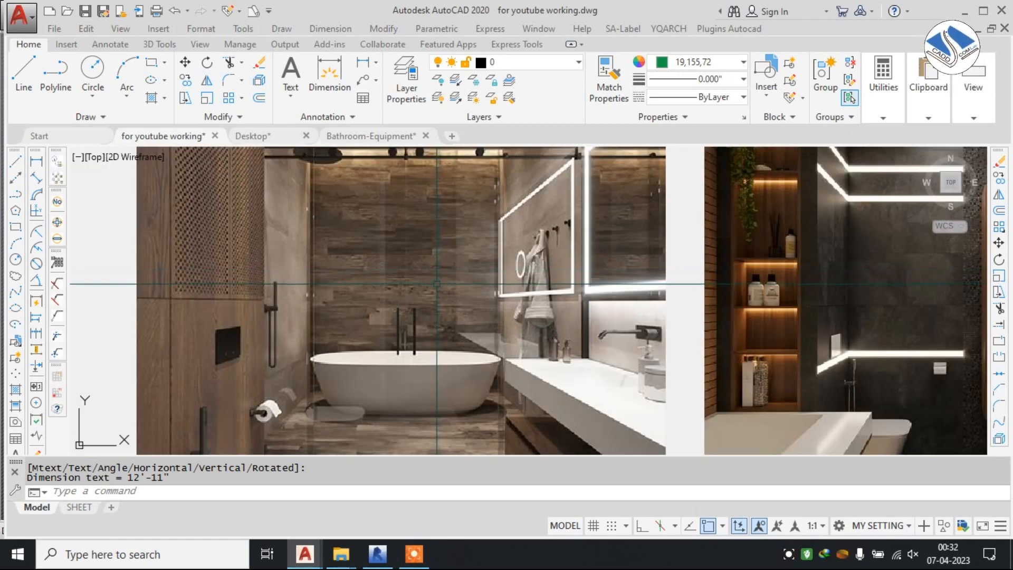
scroll(428, 234, "up", 2)
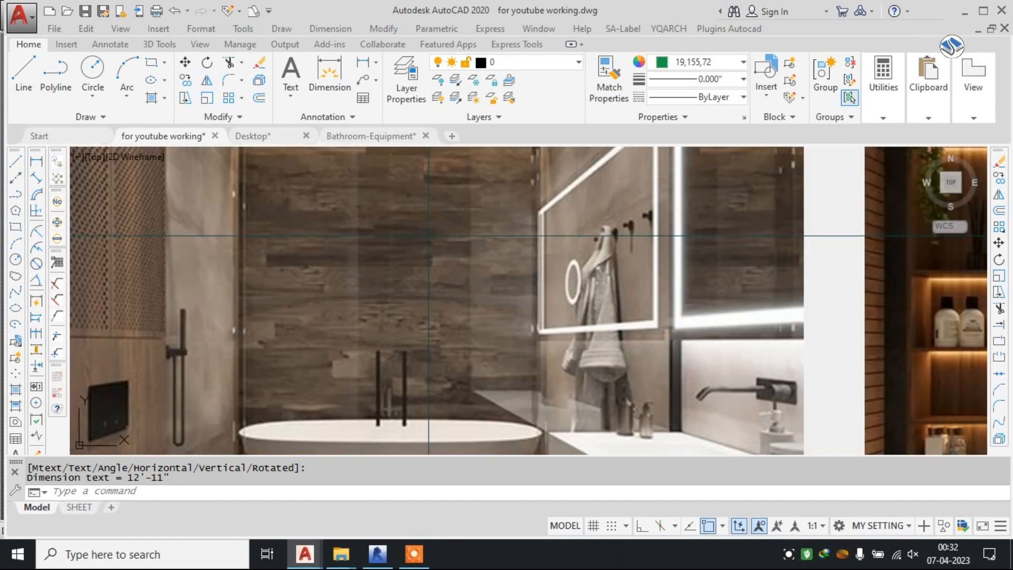
scroll(302, 296, "down", 4)
scroll(301, 296, "up", 3)
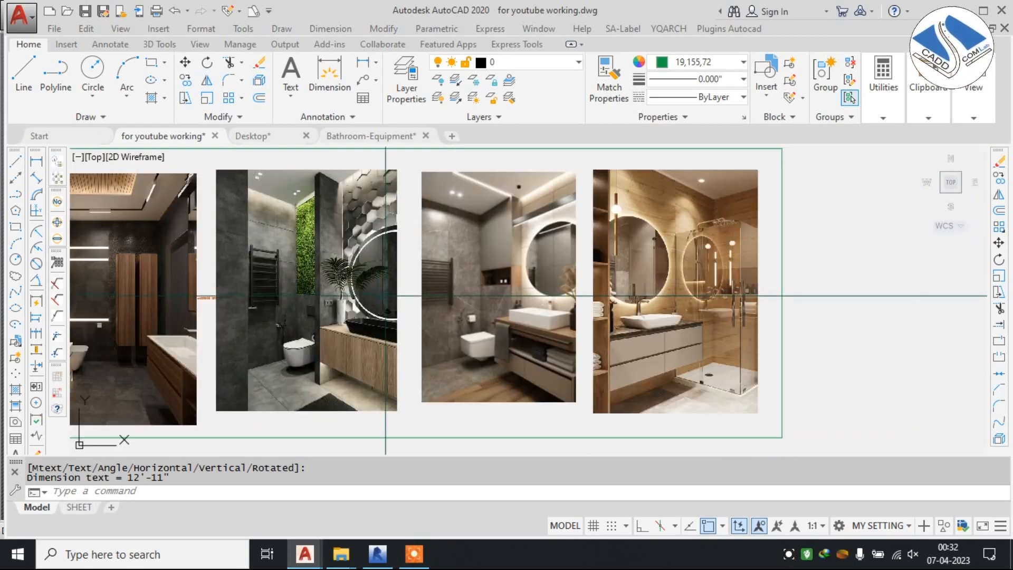
scroll(620, 272, "up", 4)
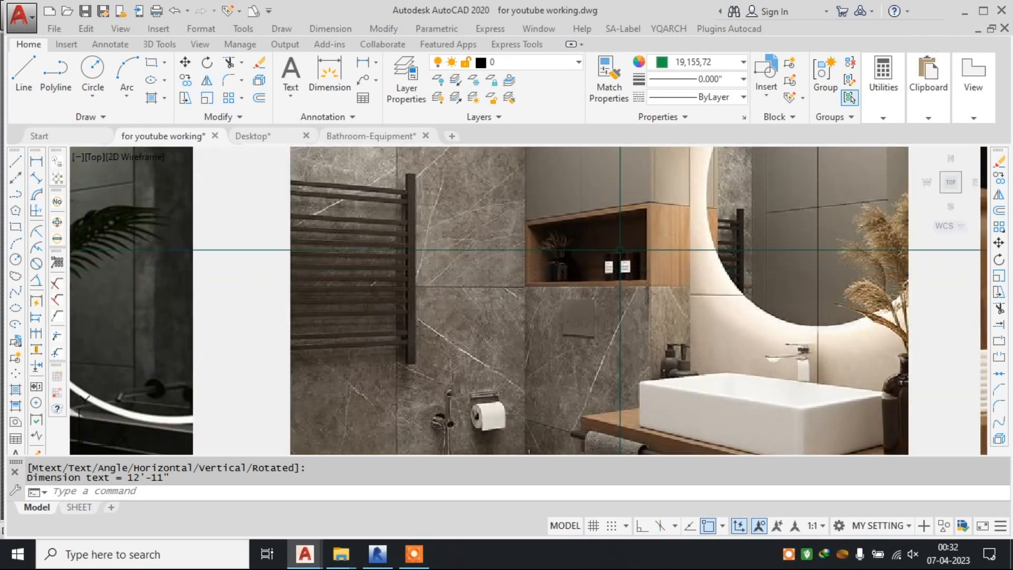
scroll(620, 252, "down", 6)
scroll(601, 264, "up", 6)
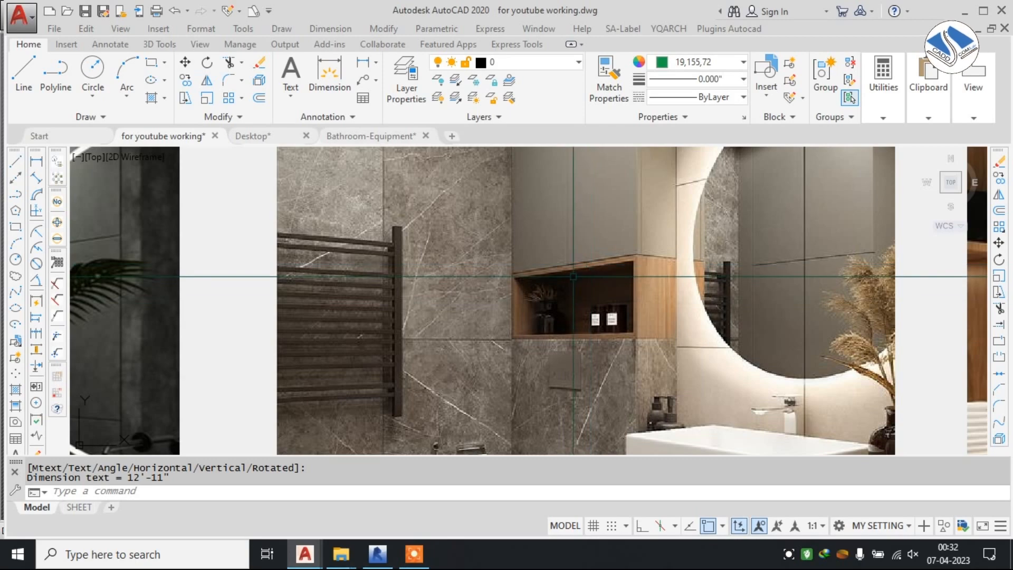
scroll(581, 287, "up", 2)
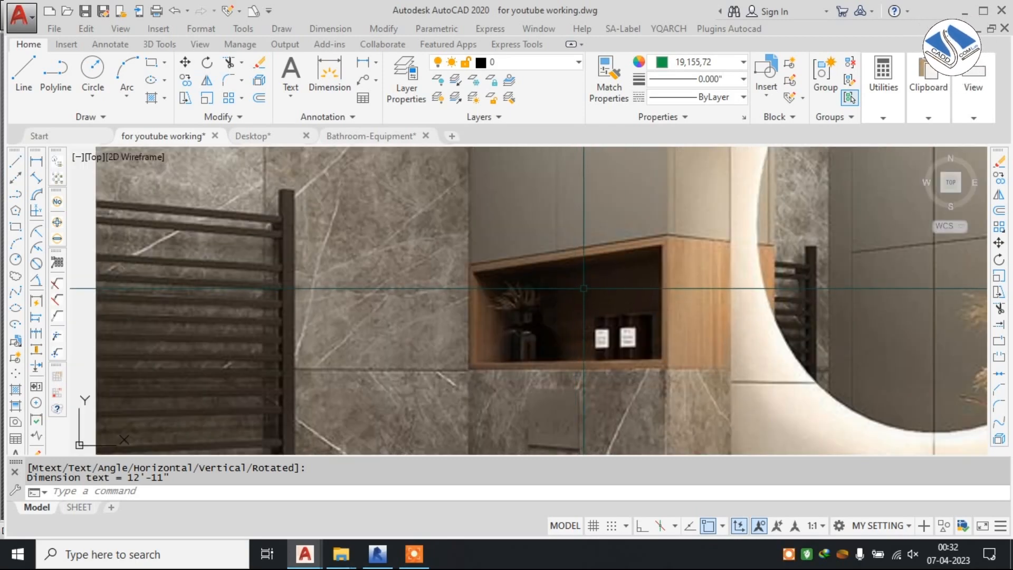
scroll(584, 288, "down", 12)
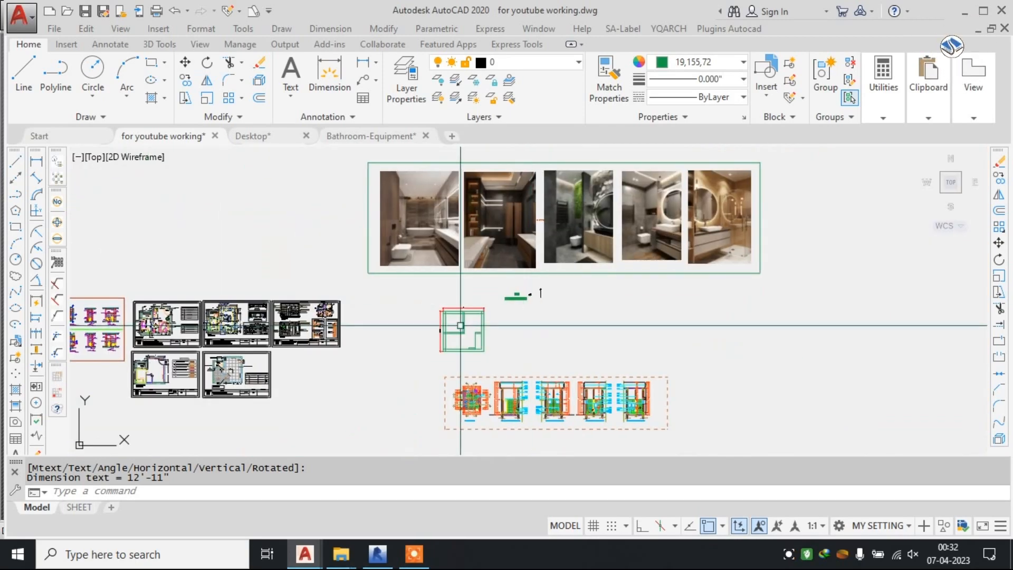
Review the green toilet layout's walls and partitions alongside the row of bathroom reference photos.
scroll(461, 326, "up", 6)
scroll(430, 323, "up", 2)
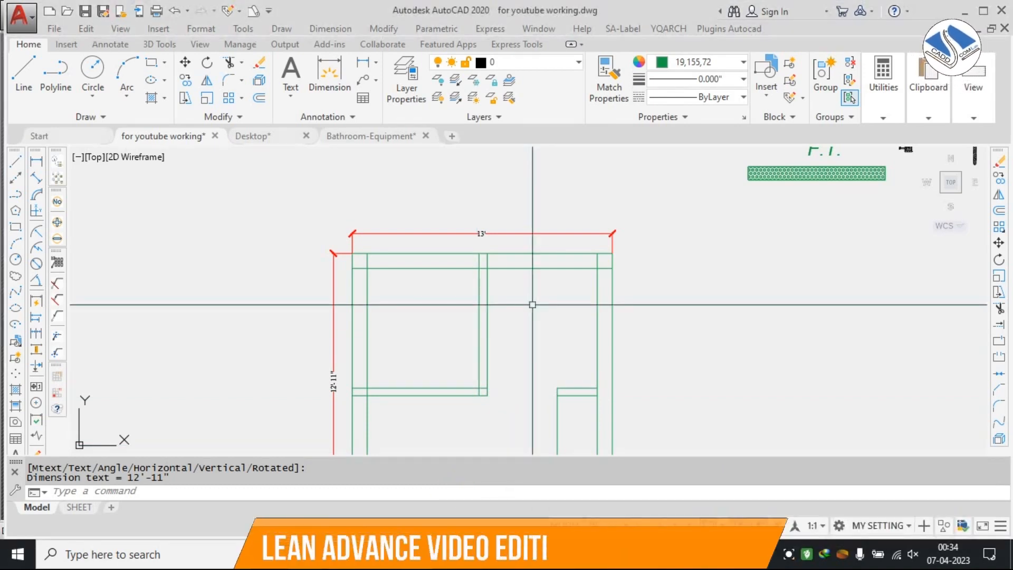
middle_click_drag(406, 294, 428, 278)
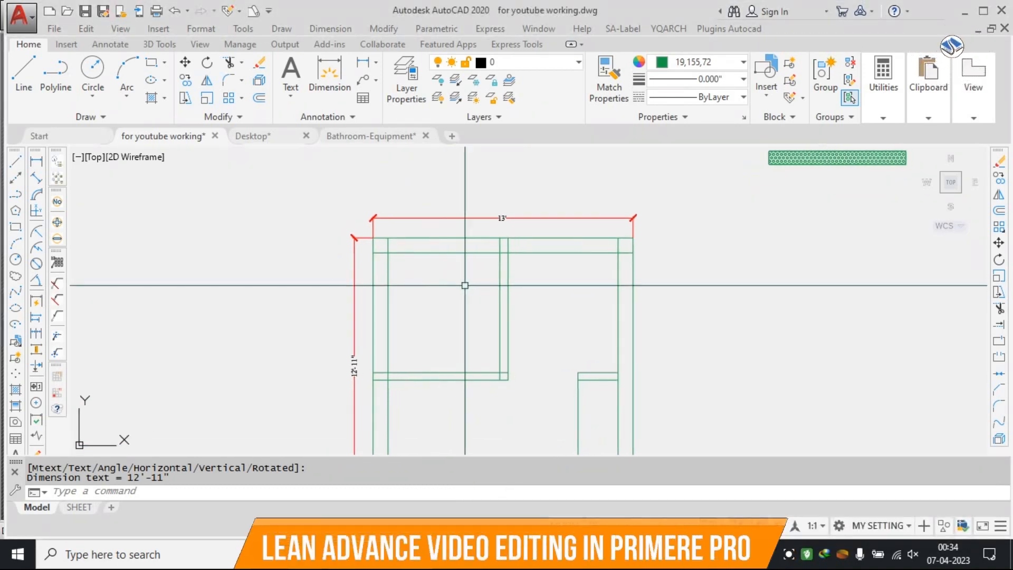
scroll(465, 285, "down", 2)
scroll(490, 369, "up", 4)
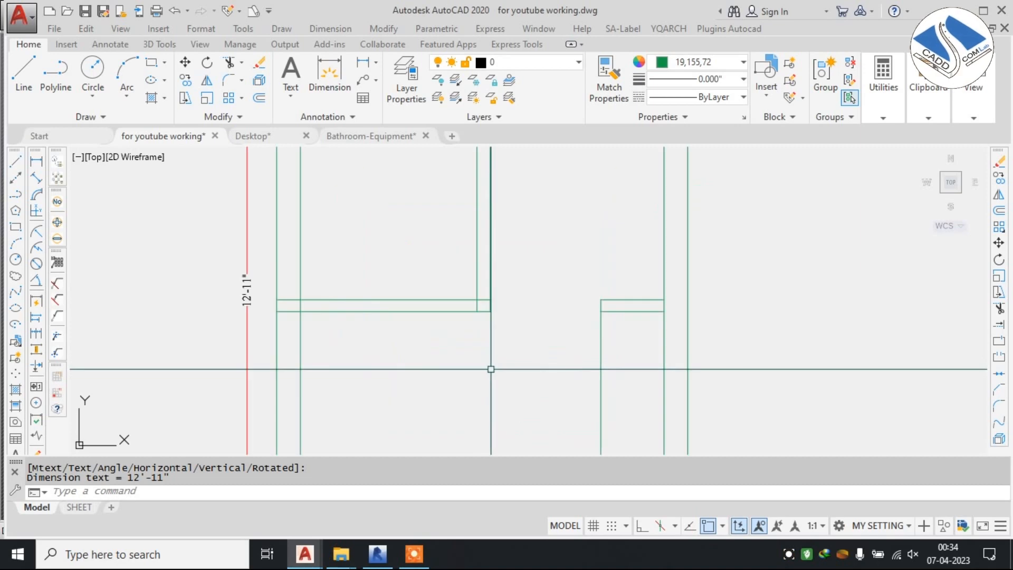
middle_click_drag(491, 369, 493, 266)
scroll(570, 307, "down", 9)
scroll(591, 261, "up", 2)
middle_click_drag(591, 260, 534, 389)
scroll(526, 274, "up", 2)
scroll(522, 287, "up", 2)
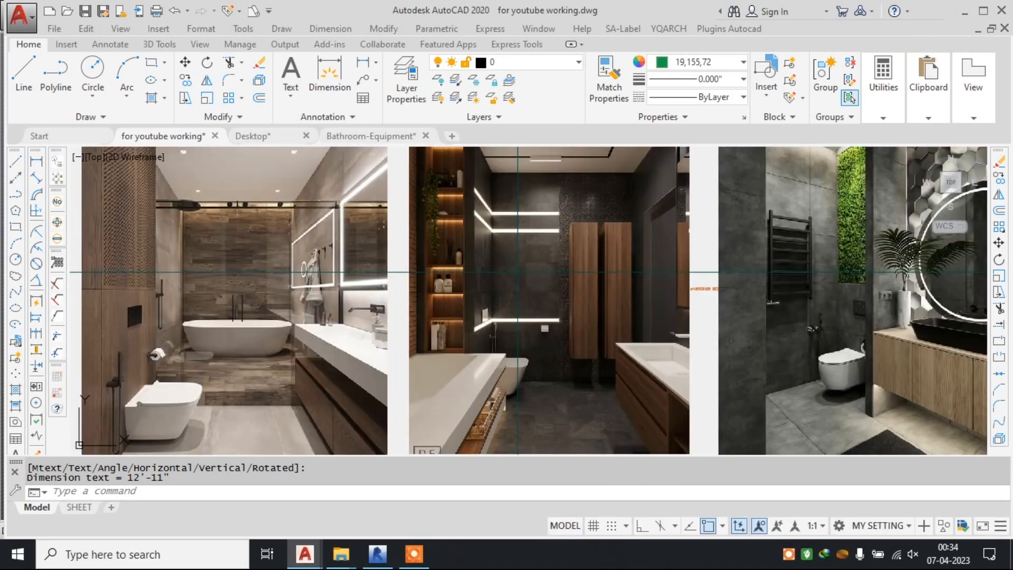
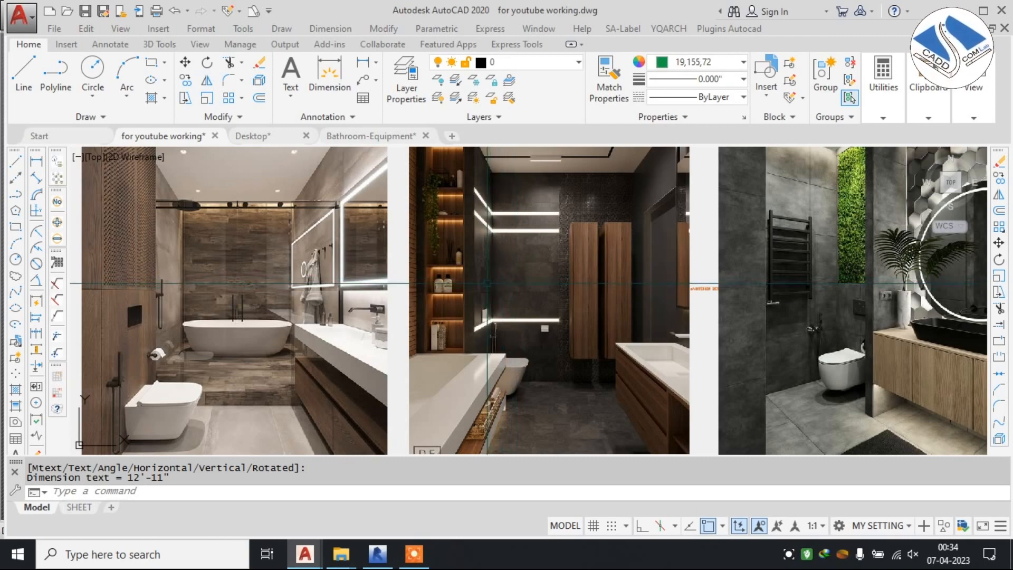
Inspect the green toilet layout's overall dimensions, outer walls, partitions and the left wall where a door can go.
scroll(534, 273, "down", 5)
scroll(528, 288, "up", 8)
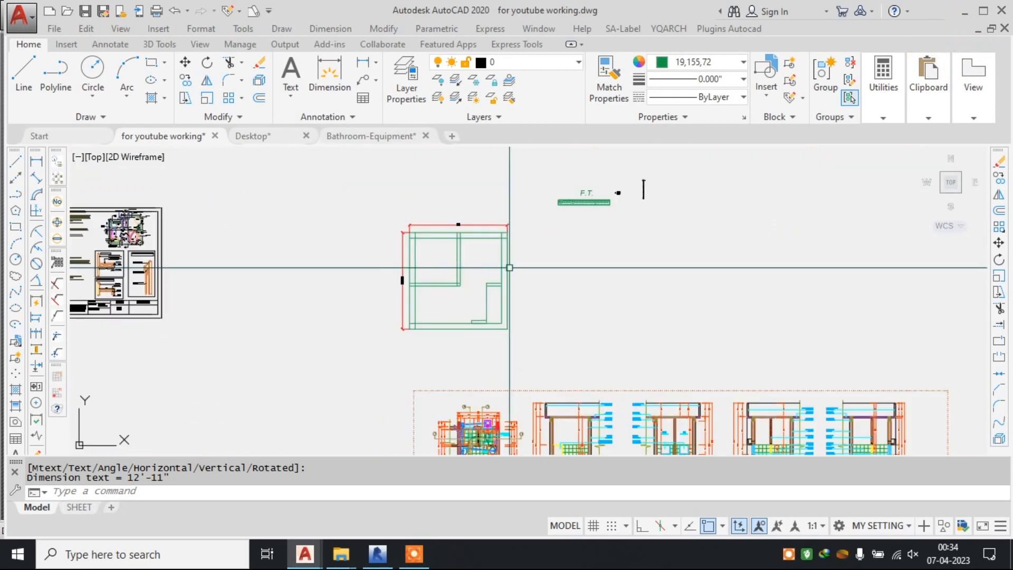
scroll(446, 245, "up", 3)
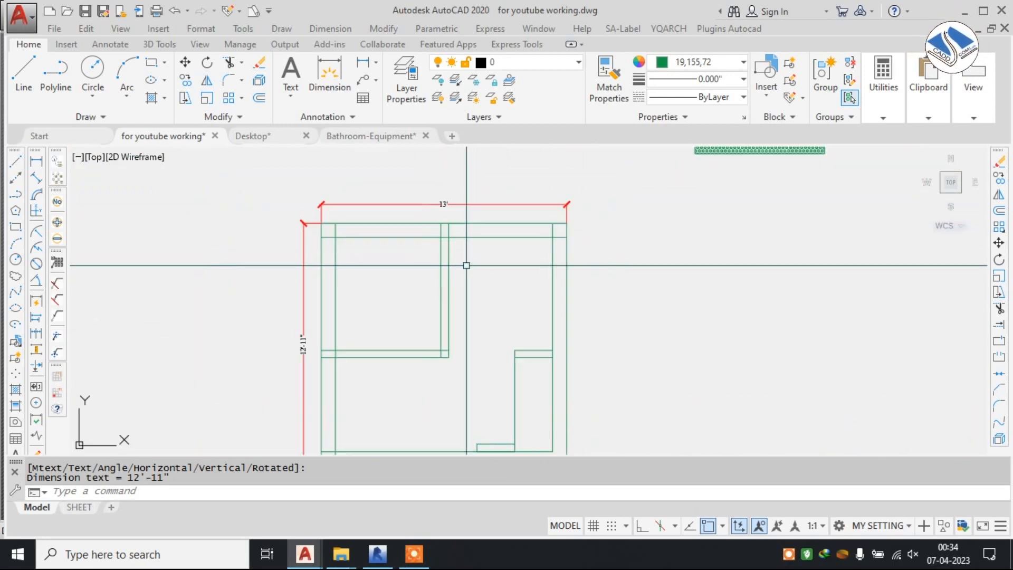
middle_click_drag(588, 332, 655, 308)
scroll(621, 365, "up", 2)
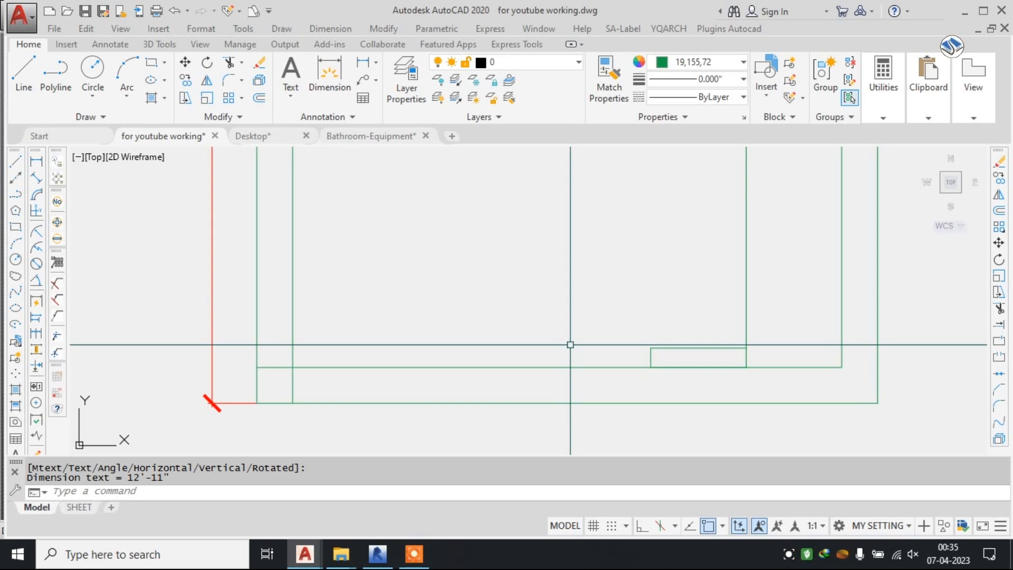
scroll(570, 345, "down", 4)
scroll(483, 298, "up", 4)
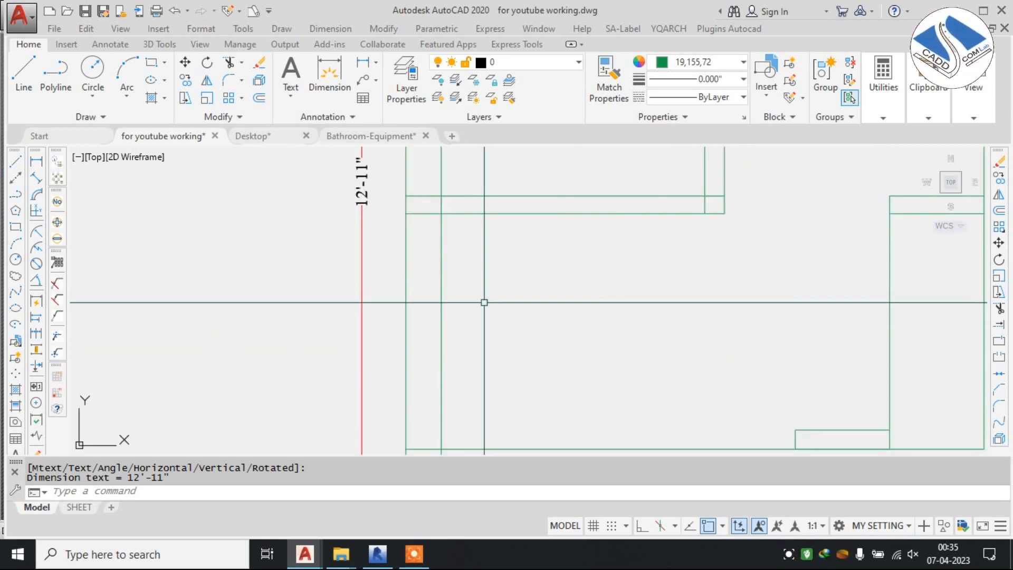
middle_click_drag(479, 281, 492, 277)
type("l")
key("Return")
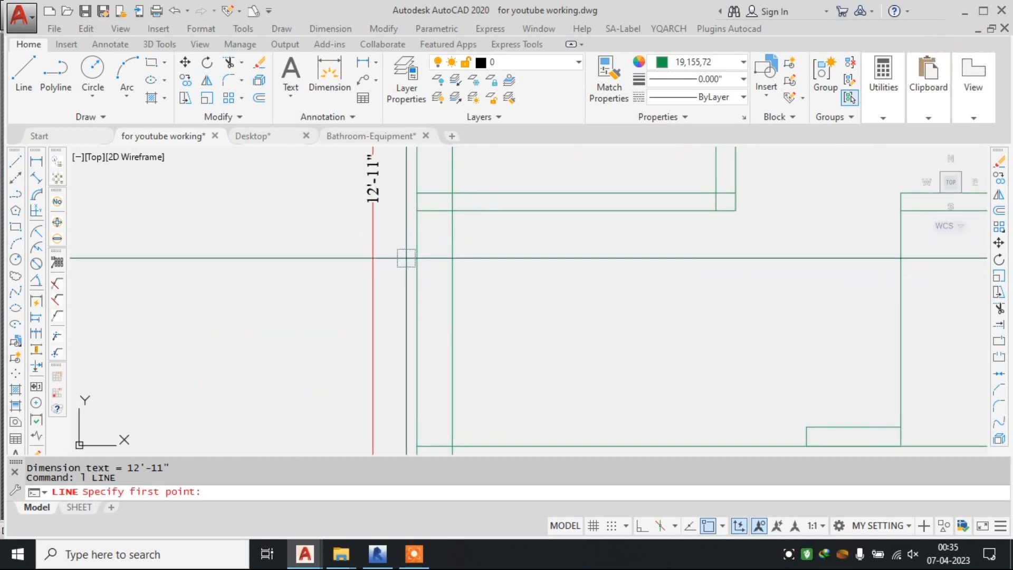
key("Escape")
key("Escape")
Enable all object snap modes in the drafting settings.
type("d")
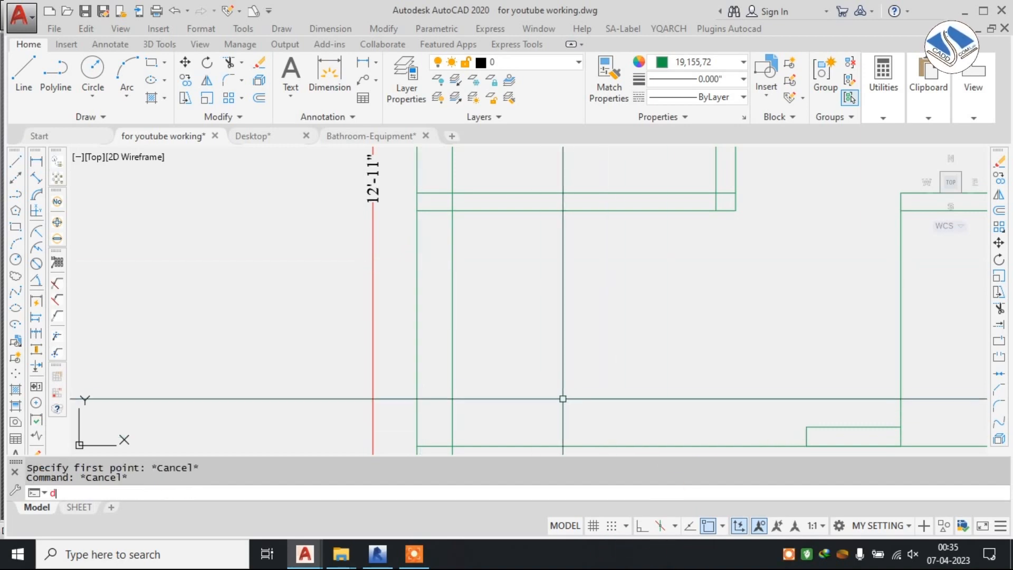
type("s")
key("Return")
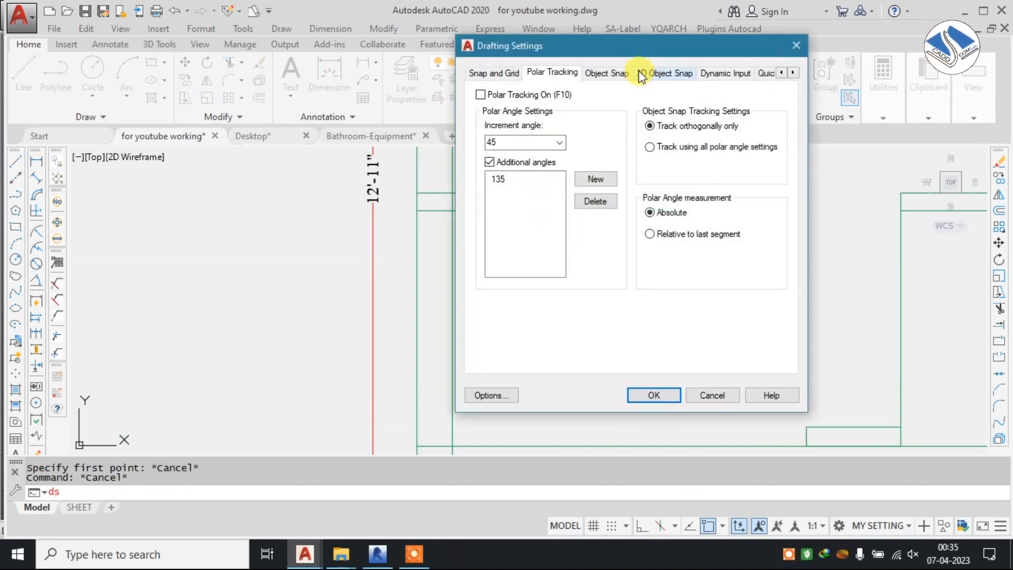
left_click(607, 73)
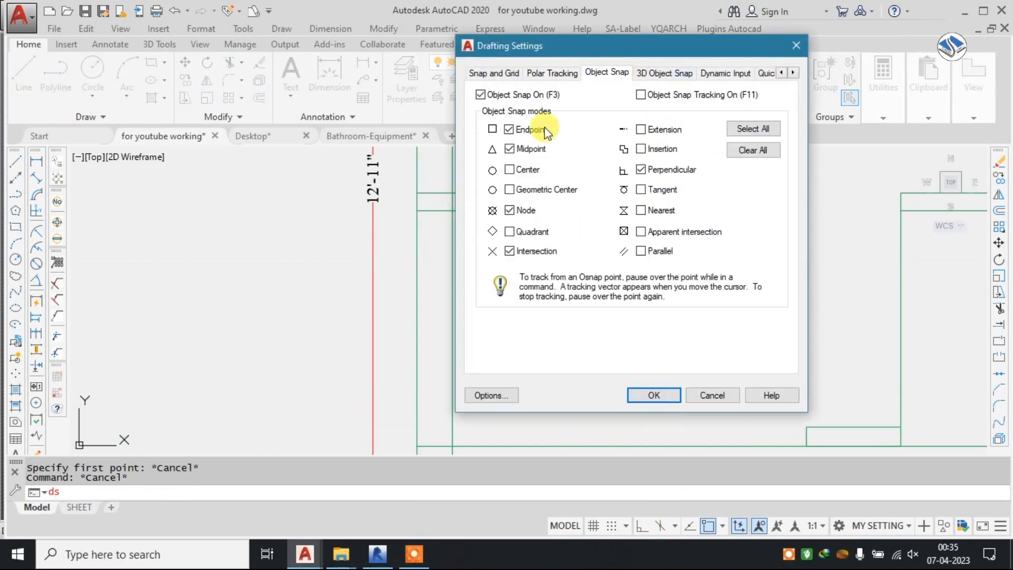
left_click(655, 395)
Look through the reference toilet sheets for a plan containing a reusable door block.
scroll(584, 319, "down", 5)
mouse_move(549, 296)
middle_mouse_down()
mouse_move(576, 380)
mouse_move(691, 529)
middle_mouse_up()
scroll(519, 350, "down", 4)
scroll(404, 254, "up", 4)
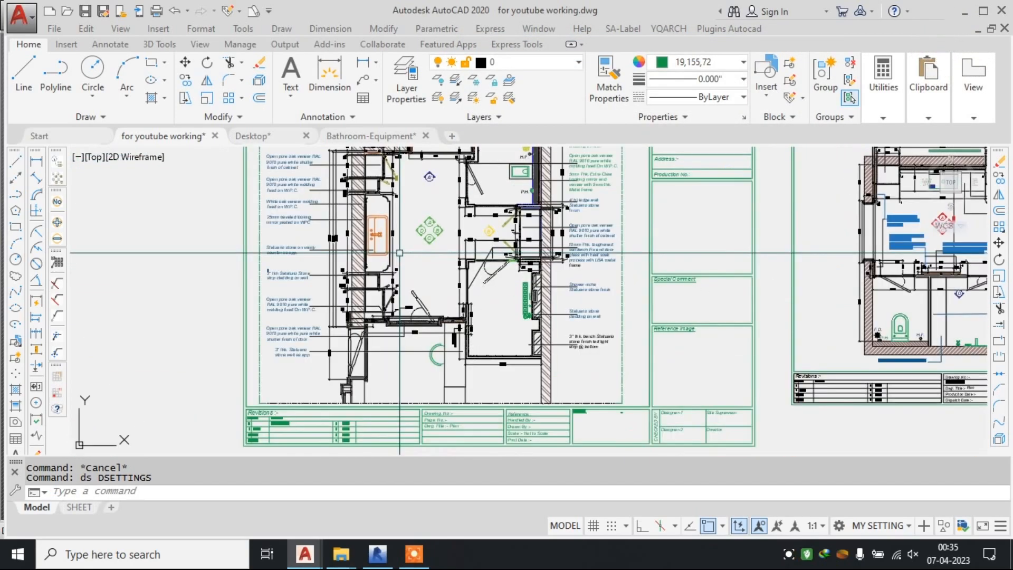
scroll(409, 320, "up", 2)
scroll(427, 288, "down", 4)
middle_click_drag(441, 364, 430, 213)
scroll(370, 301, "up", 6)
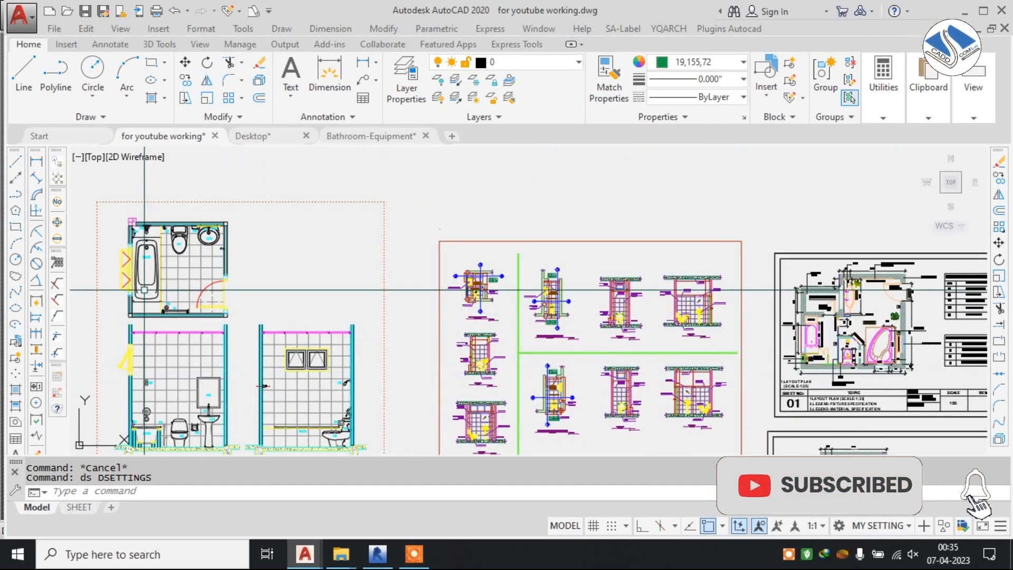
Copy the door block from the tiled bathroom plan to the empty space beside the green toilet layout's left wall.
scroll(372, 303, "up", 6)
left_click(279, 236)
left_click(273, 235)
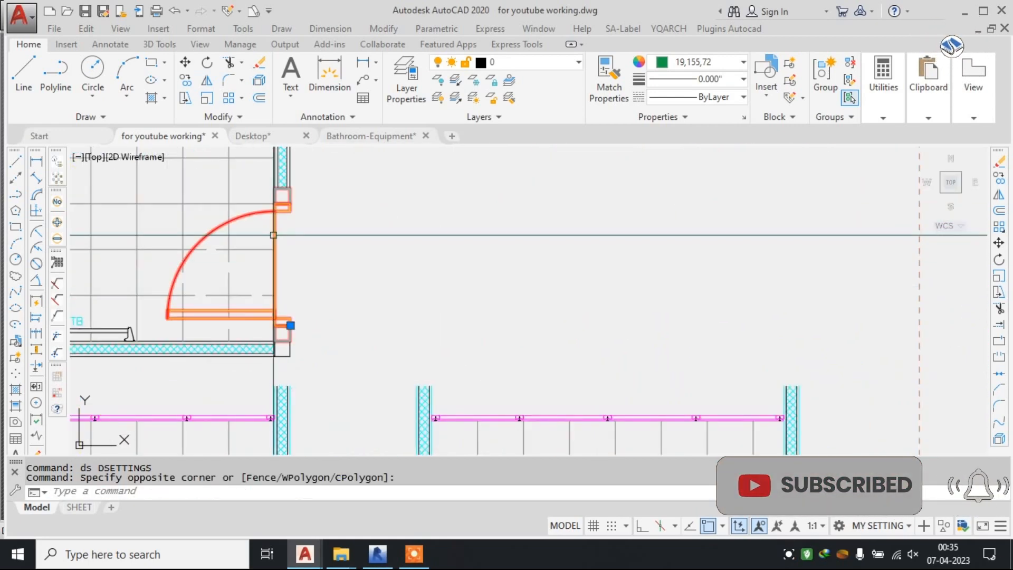
type("co")
key("Return")
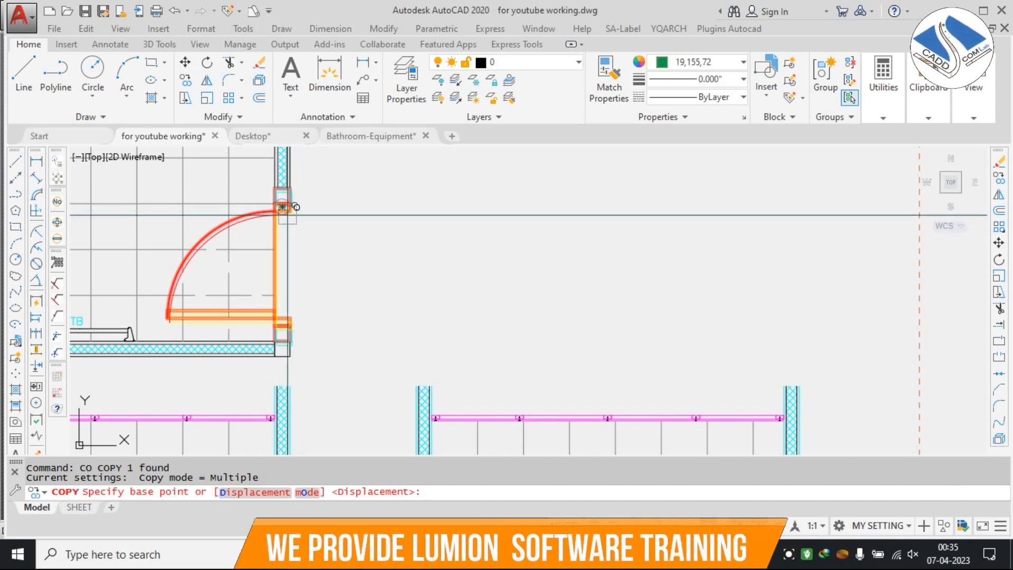
left_click(284, 206)
scroll(369, 211, "down", 5)
scroll(361, 218, "down", 2)
middle_click_drag(478, 312, 421, 238)
middle_click_drag(585, 348, 438, 247)
scroll(486, 285, "down", 2)
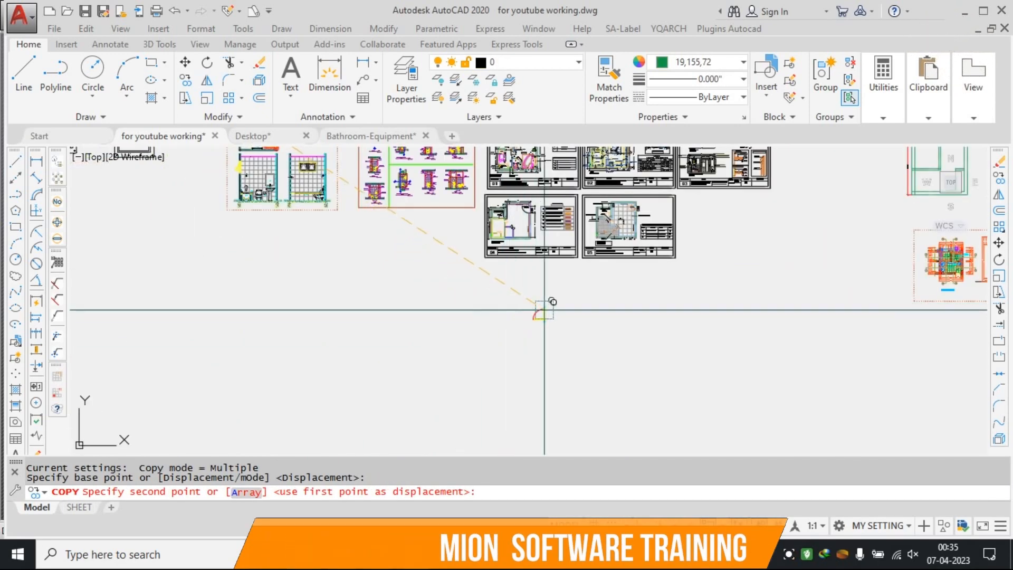
middle_click_drag(574, 368, 485, 230)
scroll(586, 277, "down", 3)
scroll(739, 192, "up", 6)
scroll(678, 170, "up", 3)
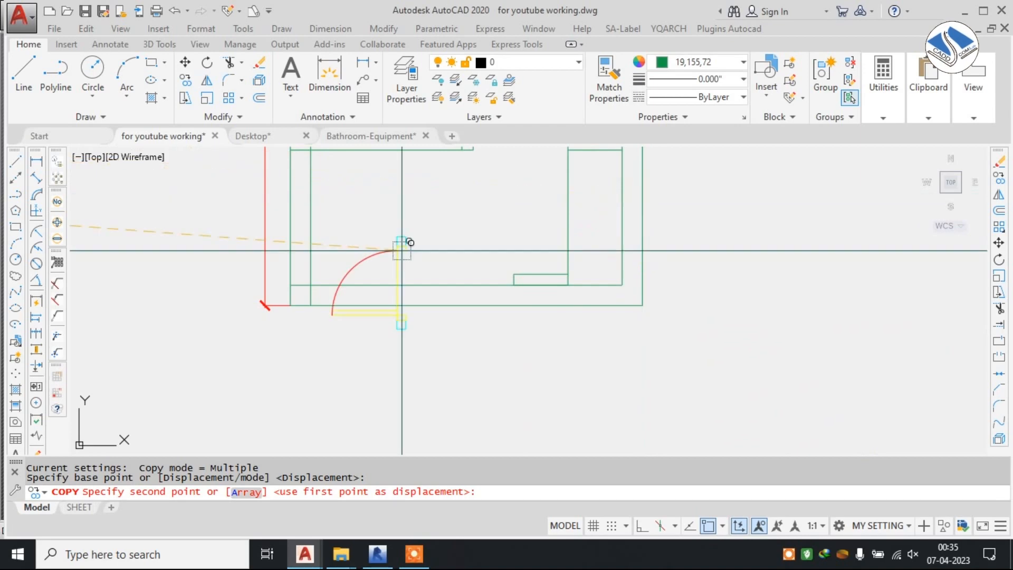
middle_click_drag(327, 235, 571, 278)
left_click(364, 238)
key("Escape")
Rotate the copied door 180 degrees about its lower jamb, using Ortho mode.
left_click(402, 206)
left_click(255, 349)
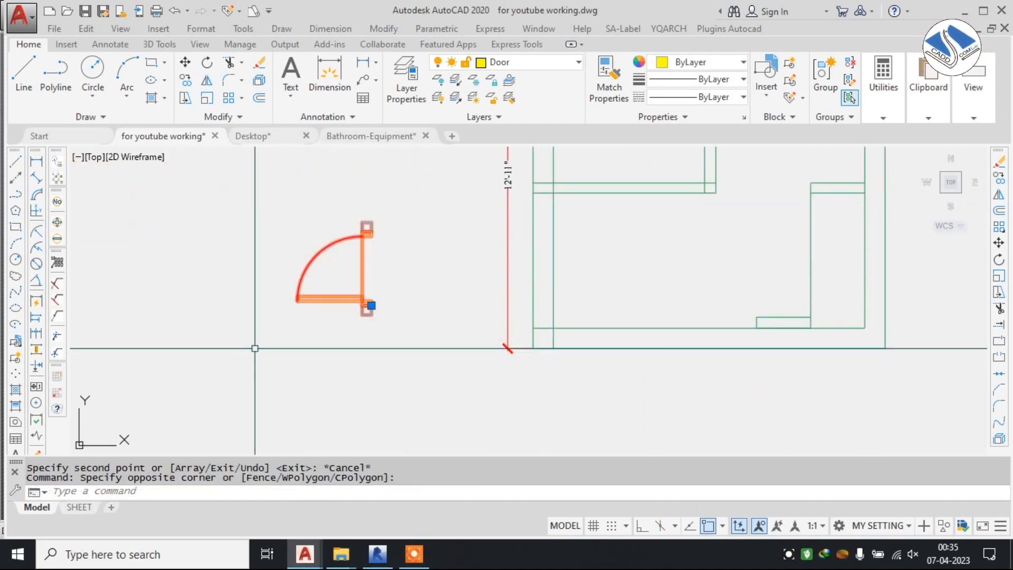
type("ro")
key("Return")
left_click(364, 299)
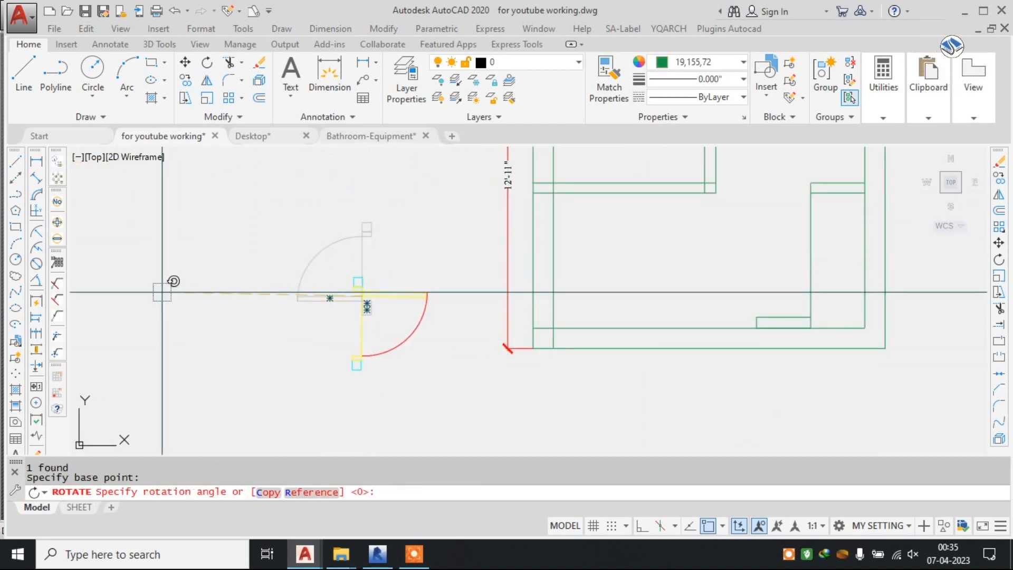
left_click(644, 527)
left_click(331, 308)
Change the copied door's layer to ESYMBL.
scroll(331, 307, "up", 2)
scroll(331, 308, "up", 2)
scroll(514, 239, "down", 2)
left_click(616, 214)
left_click(389, 349)
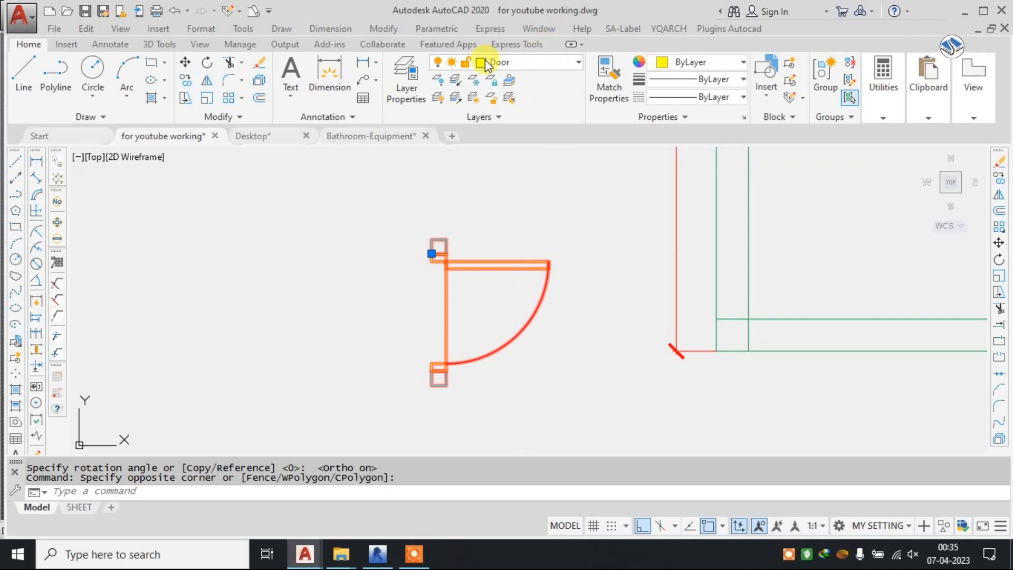
left_click(537, 66)
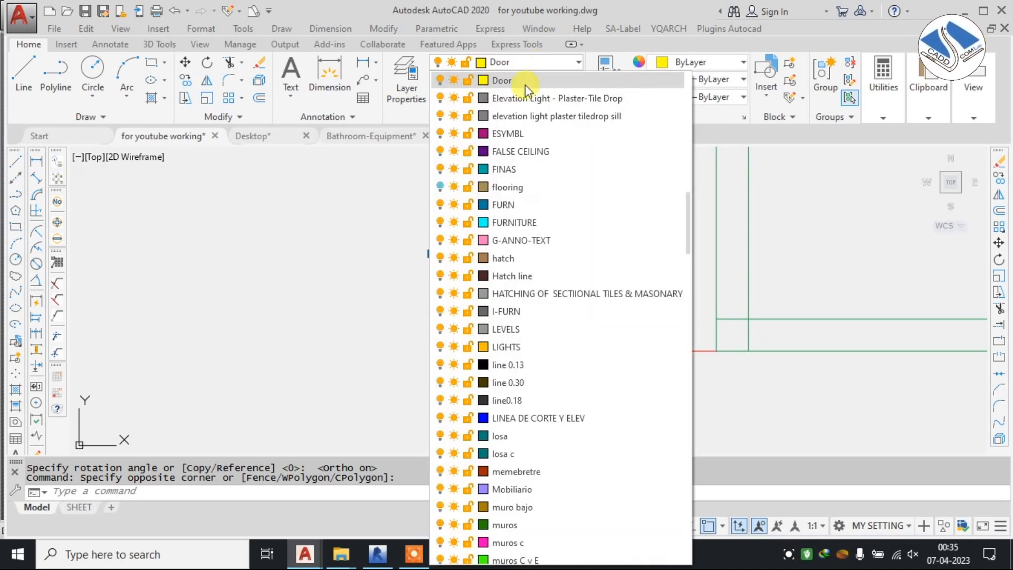
left_click(538, 134)
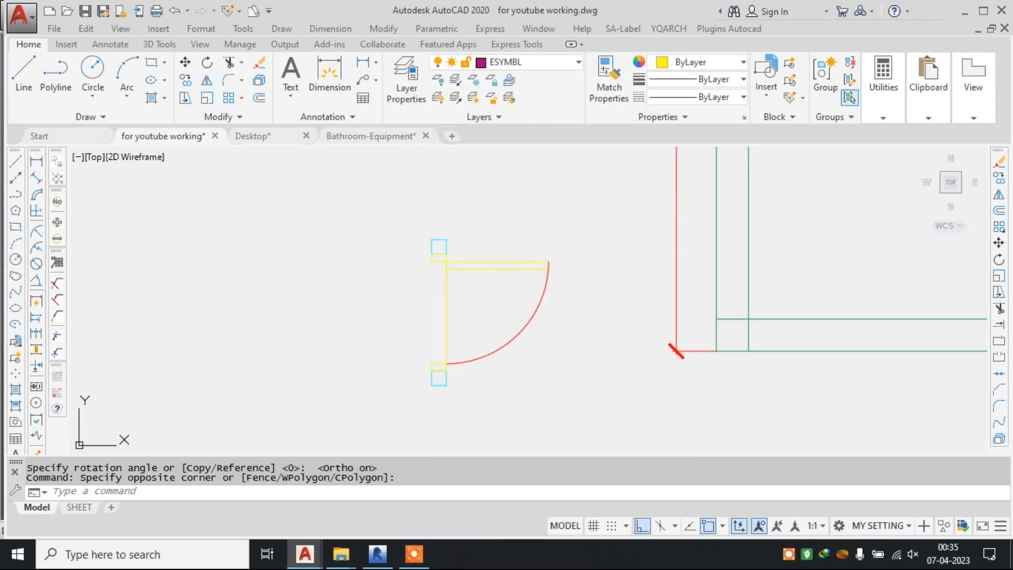
key("Escape")
key("Escape")
Draw a vertical 3'6" reference line to the left of the copied door.
scroll(478, 216, "up", 3)
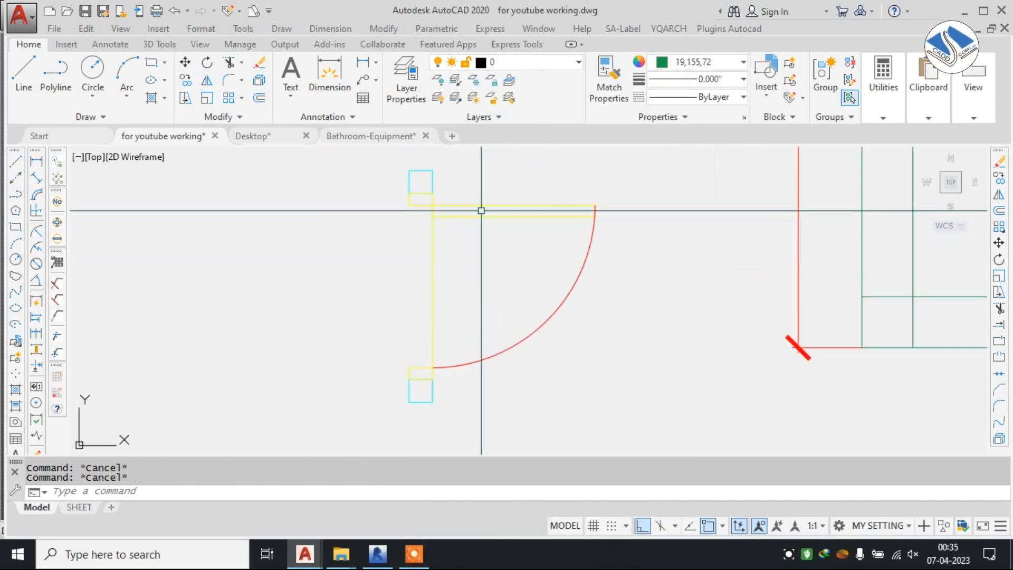
key("Return")
scroll(376, 263, "down", 2)
middle_click_drag(346, 264, 430, 264)
left_click(354, 223)
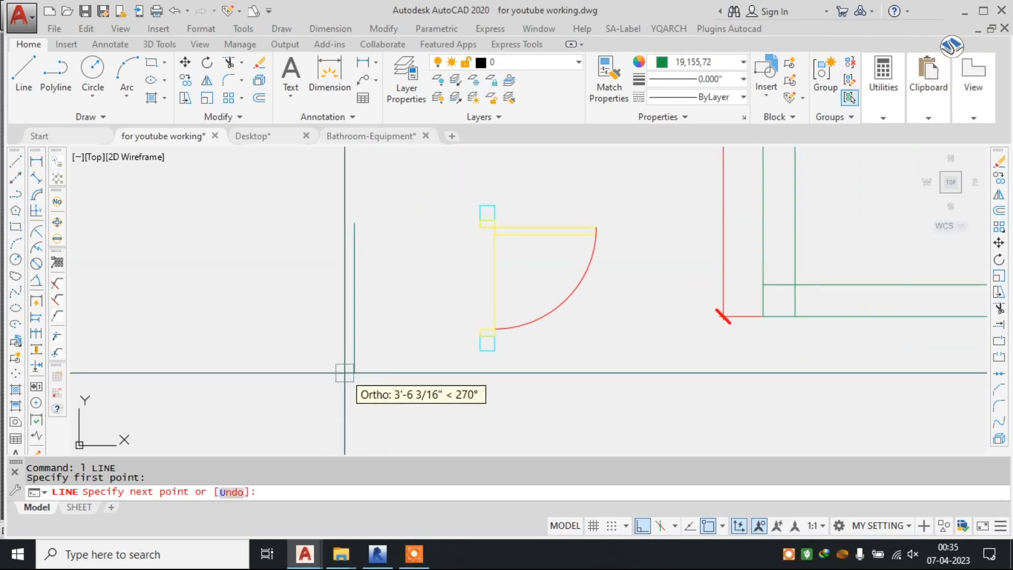
key("Return")
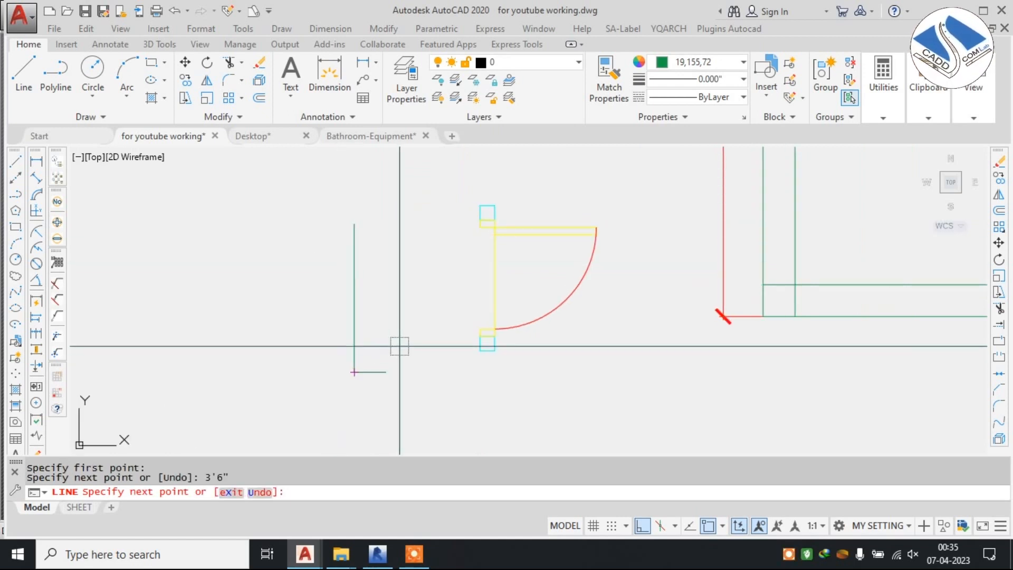
key("Escape")
key("Escape")
key("Escape")
Erase the vertical 3'6" line beside the copied door.
left_click(518, 208)
left_click(299, 315)
type("e")
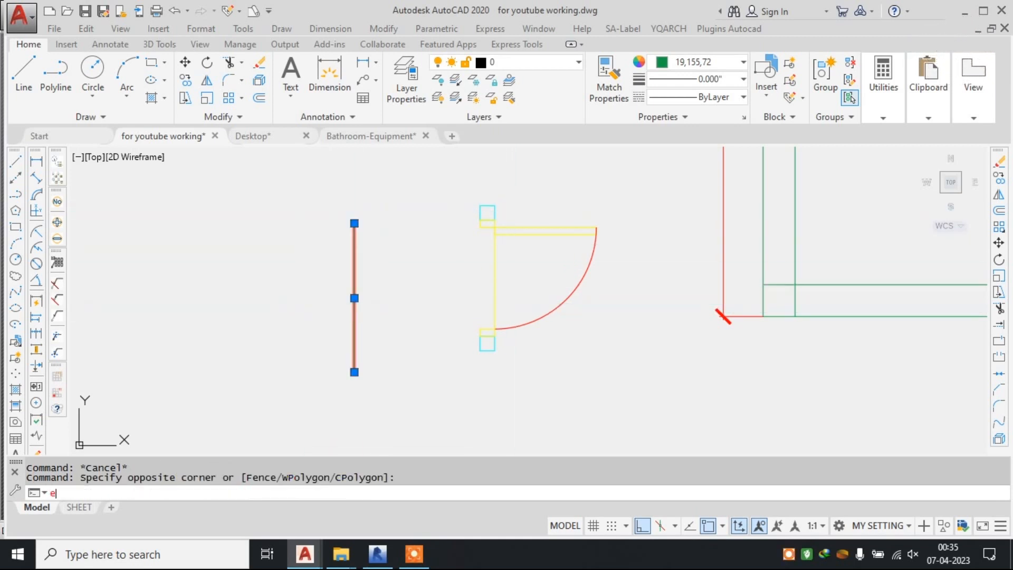
key("Return")
Draw a new, shorter vertical line to the left of the door as the reference for its overall width.
type("l LINE")
key("Return")
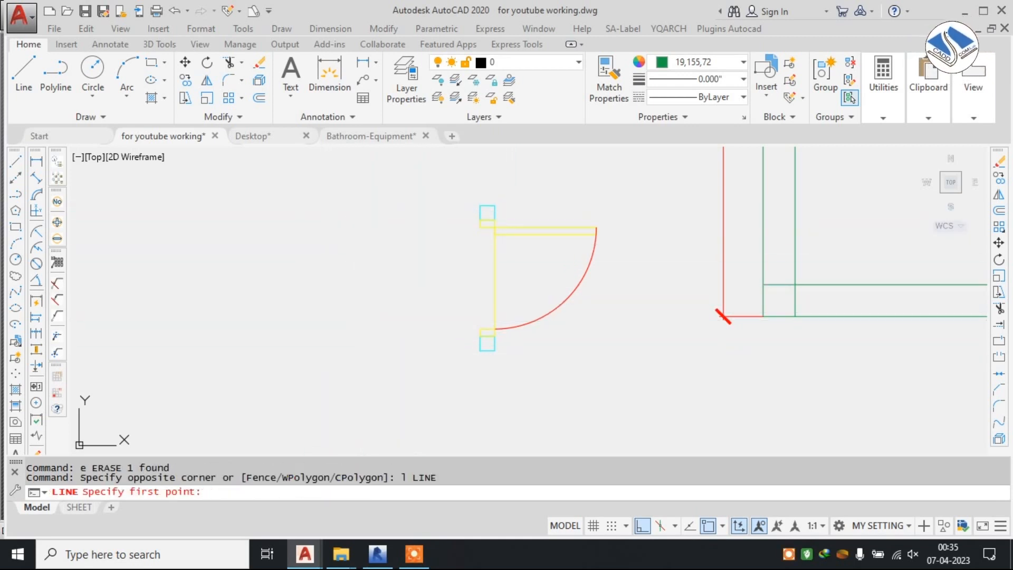
key("Escape")
type("l")
key("Return")
left_click(328, 335)
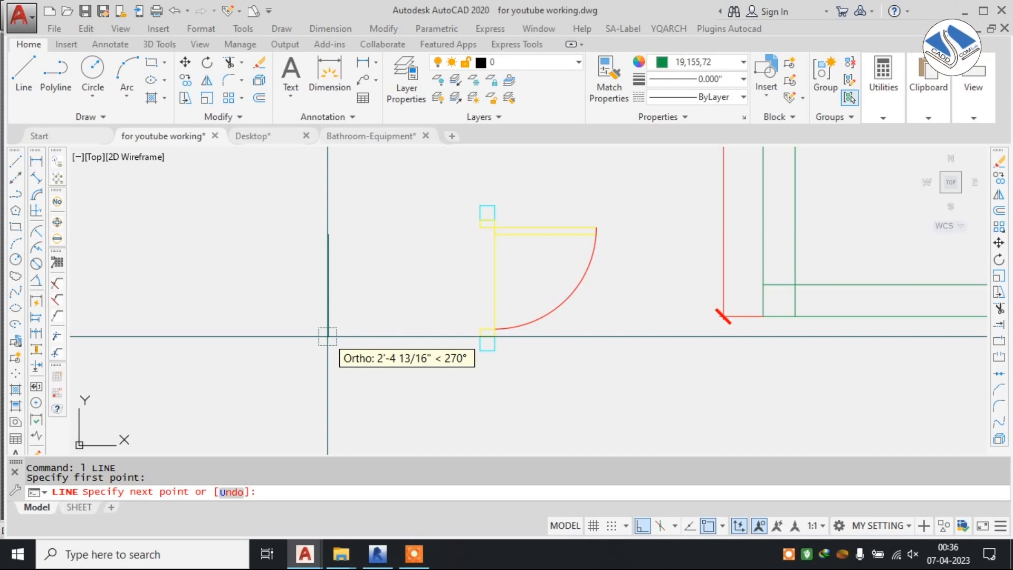
key("Escape")
key("Escape")
key("Escape")
left_click(566, 195)
left_click(454, 306)
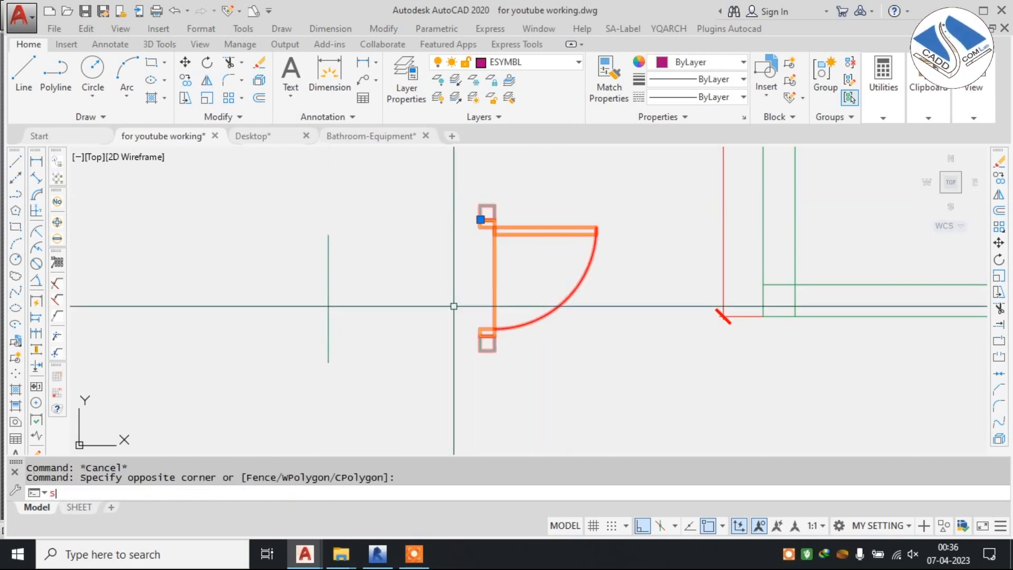
type("s")
key("Return")
scroll(465, 223, "up", 2)
key("Escape")
Scale the door by reference so its full width across both jambs matches the length of the vertical reference line.
left_click(690, 181)
left_click(583, 243)
key("Return")
left_click(490, 197)
middle_click_drag(457, 354, 470, 280)
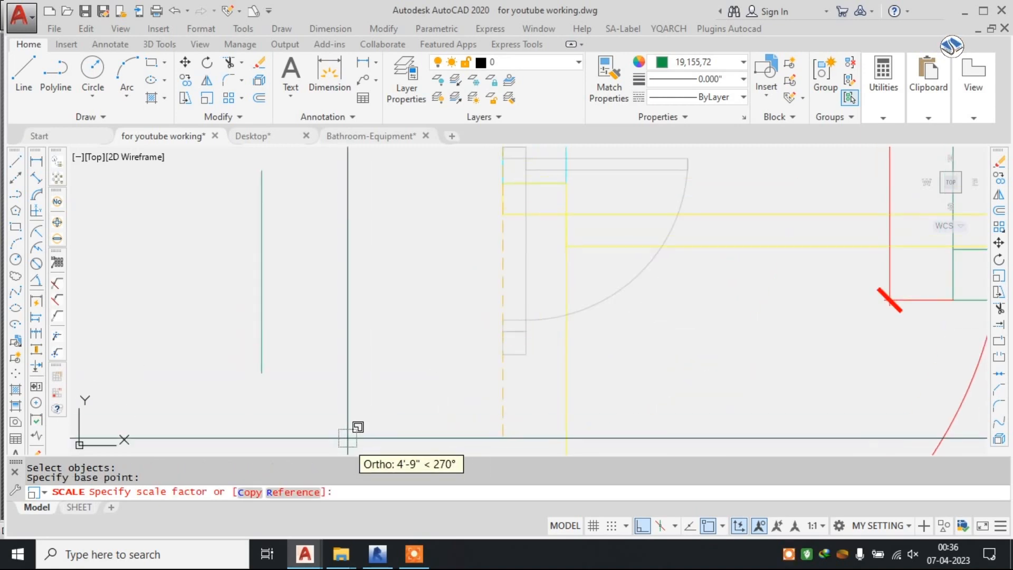
left_click(301, 493)
scroll(460, 282, "down", 2)
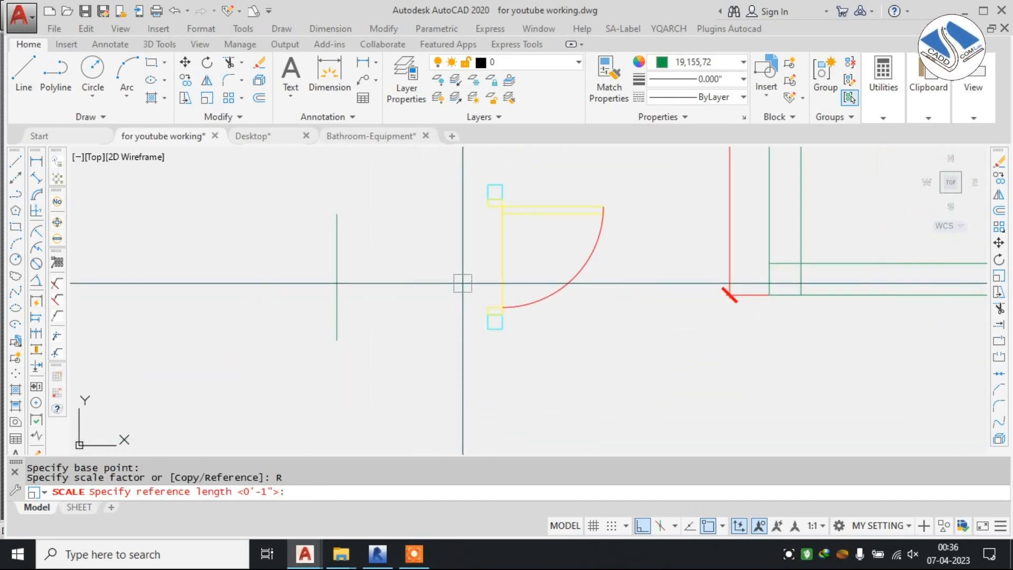
scroll(489, 184, "up", 2)
left_click(489, 189)
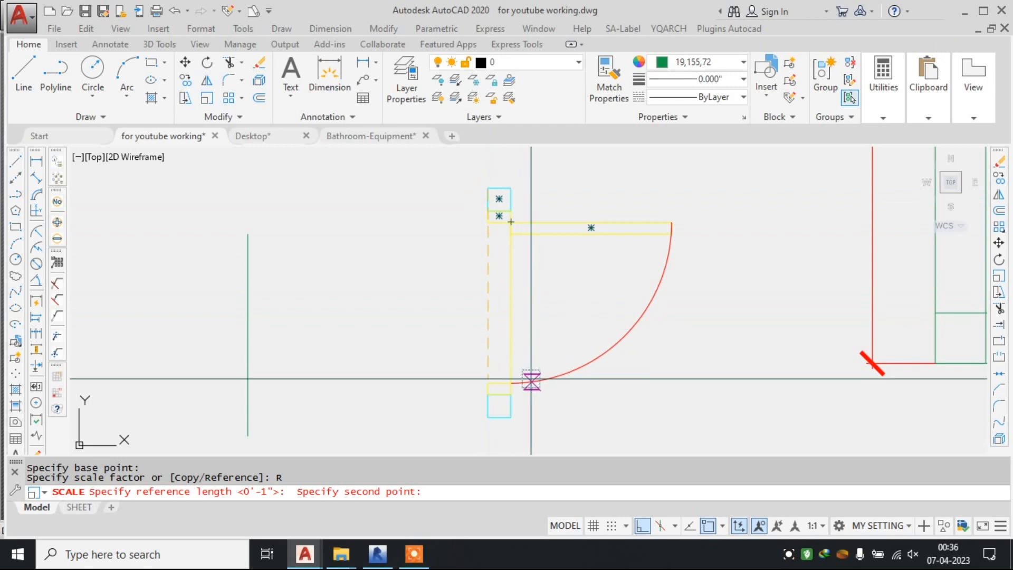
left_click(487, 417)
middle_click_drag(402, 357, 468, 296)
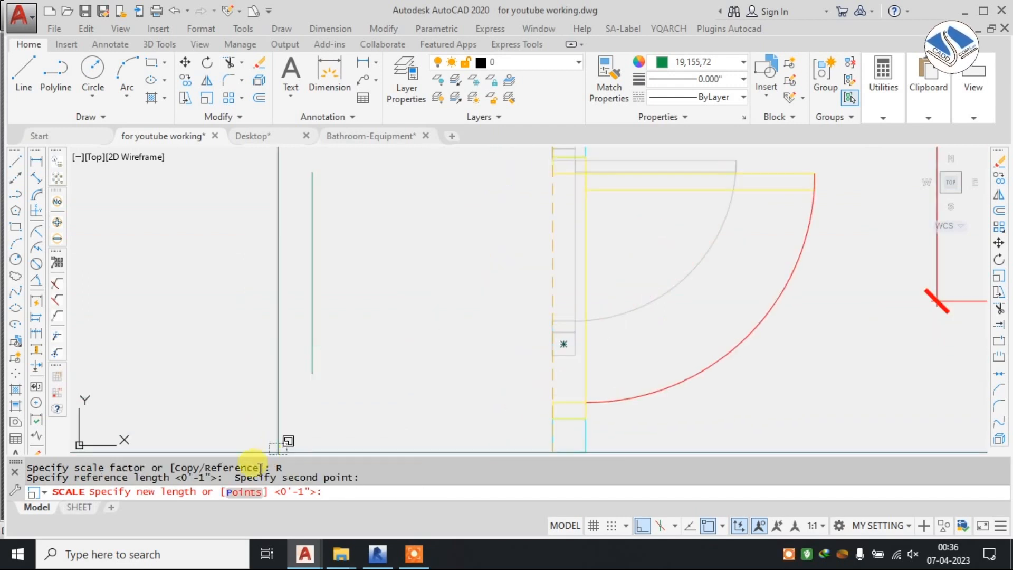
left_click(244, 493)
left_click(313, 173)
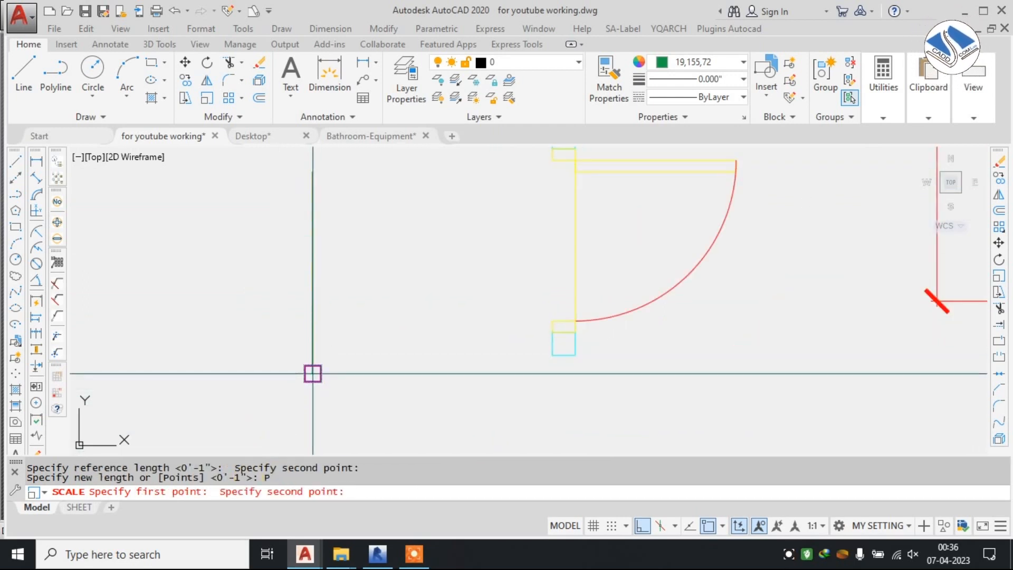
left_click(312, 373)
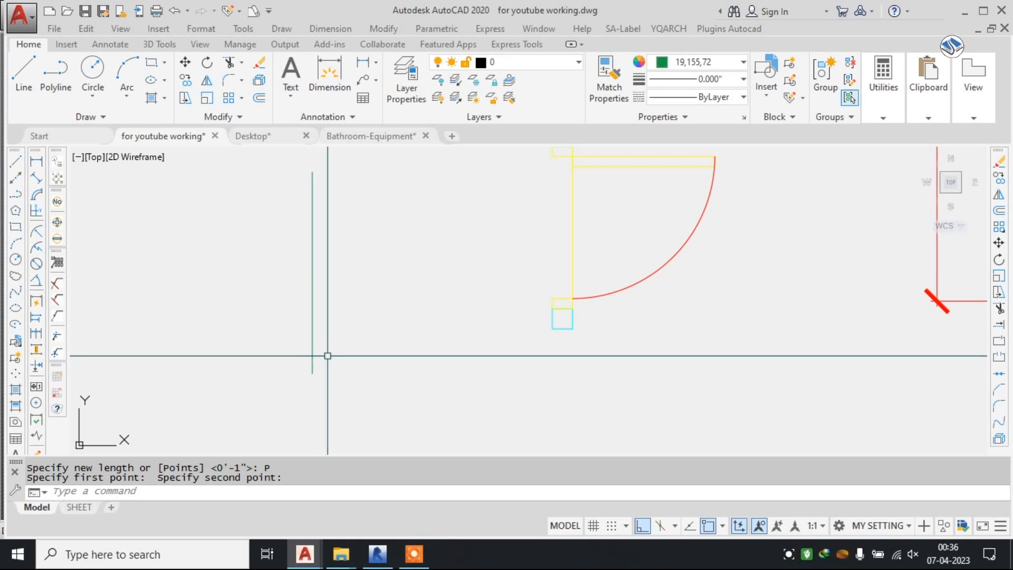
Draw a short horizontal line across the toilet layout's left outer wall, a little below the partition, marking the door position.
scroll(464, 316, "down", 3)
middle_click_drag(543, 245, 468, 308)
middle_click_drag(678, 168, 541, 276)
scroll(459, 359, "up", 2)
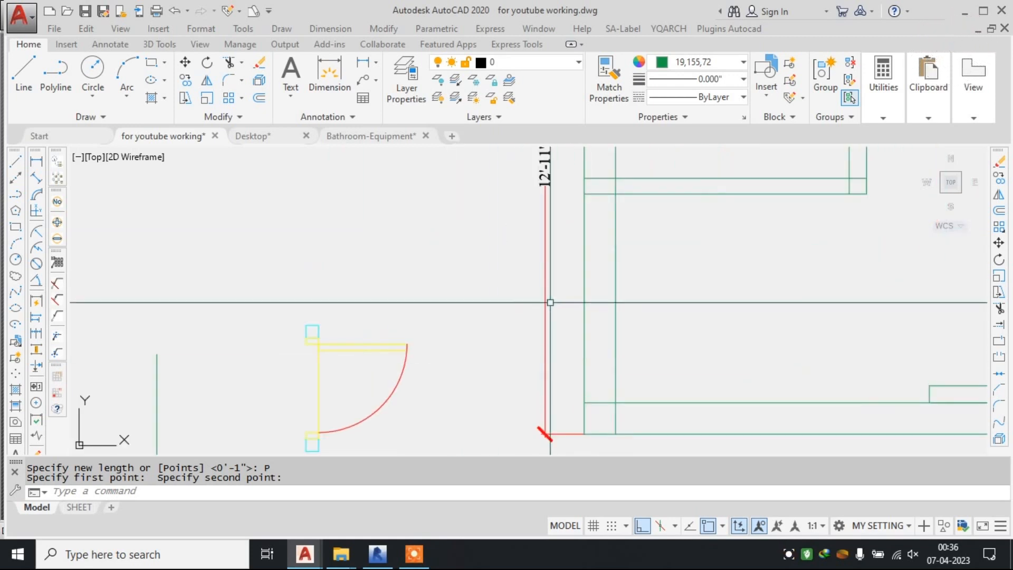
type("l")
key("Return")
left_click(585, 236)
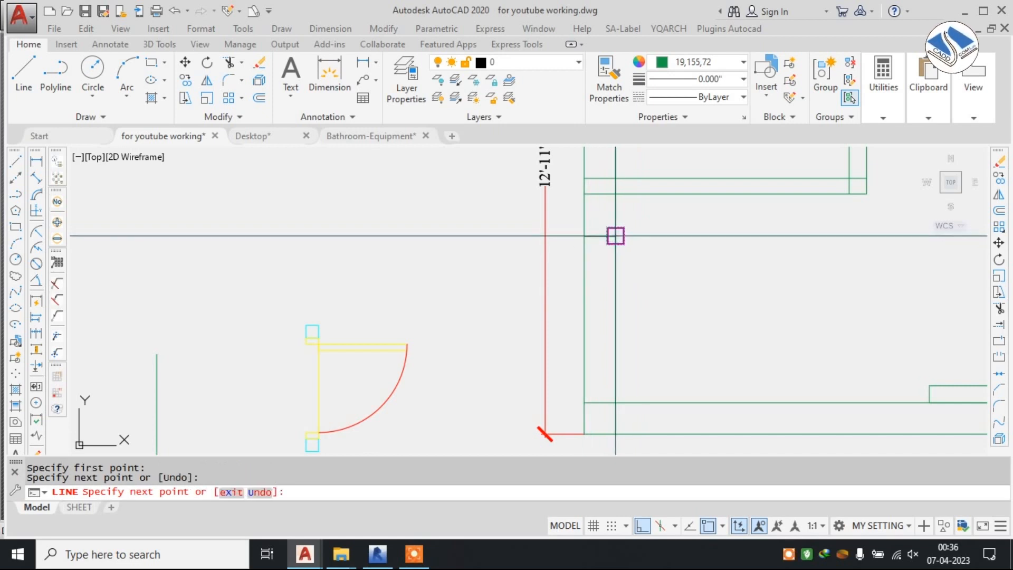
left_click(616, 236)
key("Escape")
Move the door from its upper jamb's corner to the midpoint of the short marking line across the left outer wall.
left_click(362, 317)
left_click(306, 334)
type("m")
key("Return")
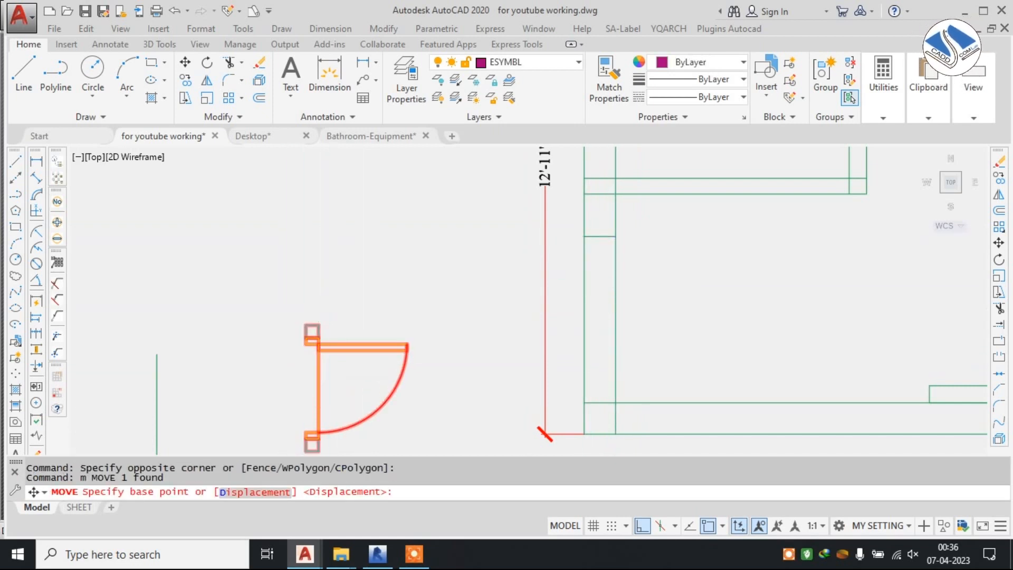
scroll(331, 310, "up", 2)
left_click(312, 334)
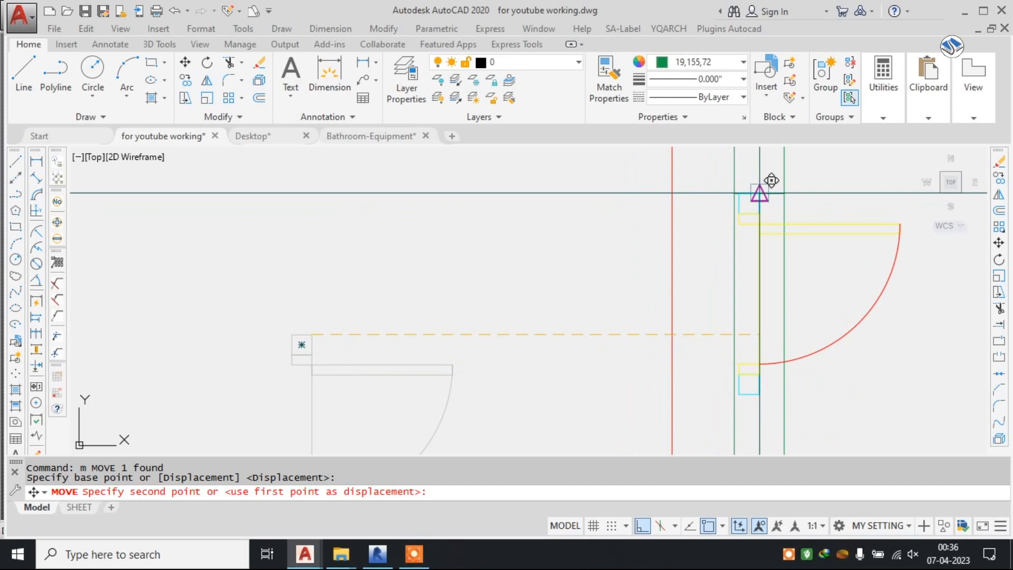
left_click(760, 193)
Move the door sideways along the marking line so its jamb sits centrally within the left wall's thickness.
middle_click_drag(767, 210, 542, 217)
scroll(669, 210, "up", 2)
scroll(546, 215, "up", 2)
left_click(566, 208)
left_click(529, 230)
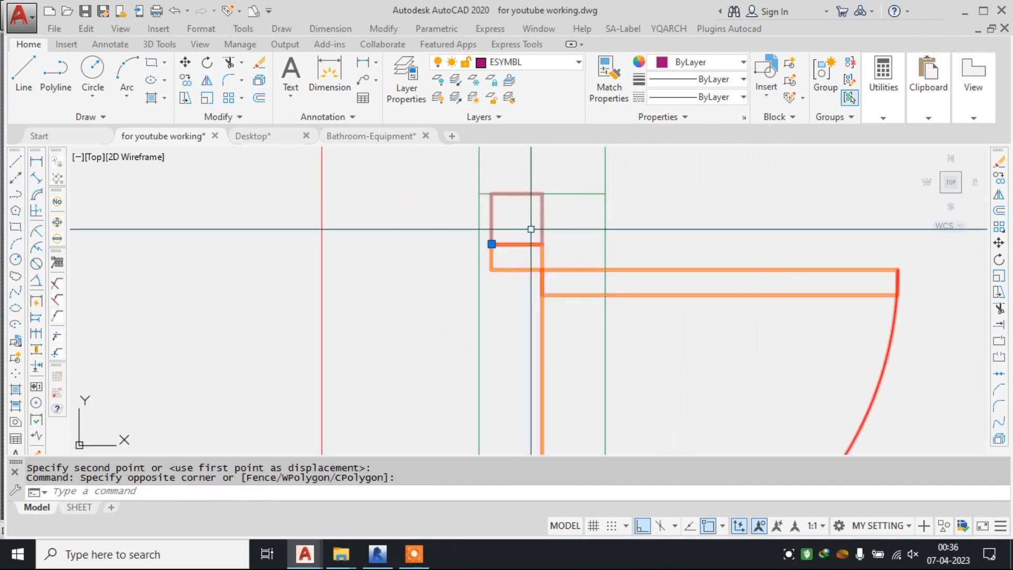
type("m")
key("Return")
left_click(543, 194)
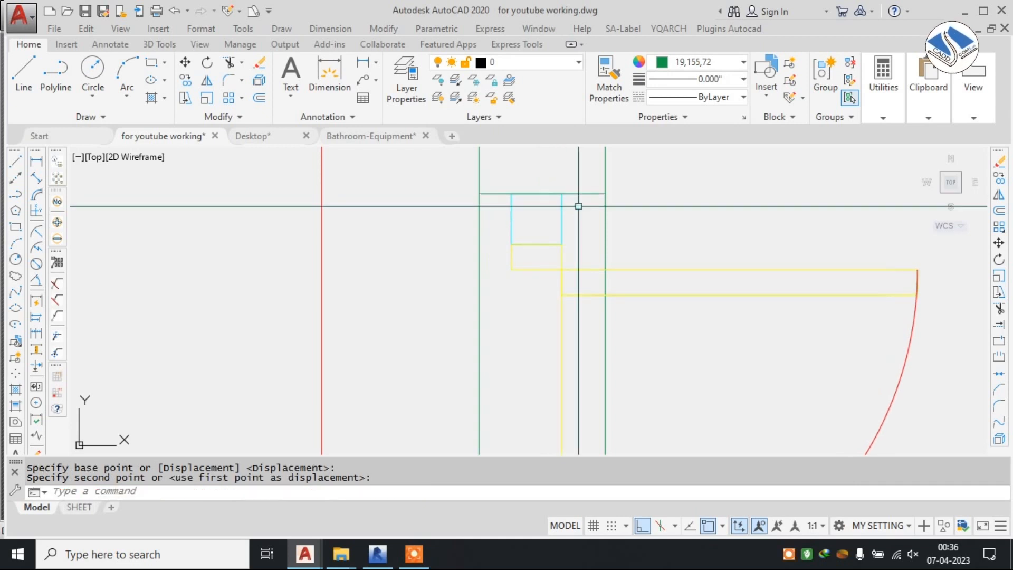
scroll(579, 205, "down", 5)
scroll(536, 224, "up", 5)
key("Escape")
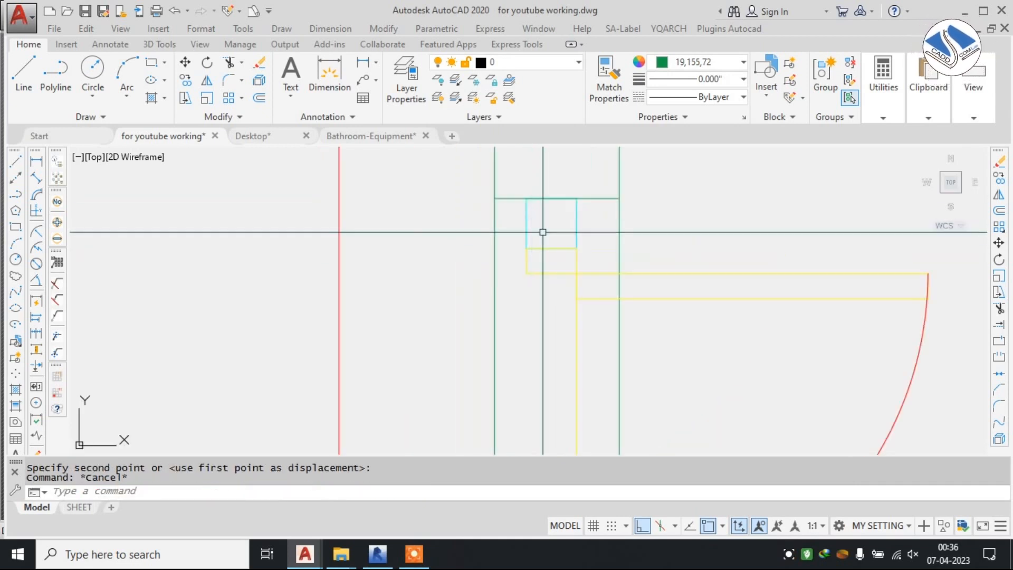
Trim away the left wall's outer line below the marking line at the door's upper jamb.
type("tr")
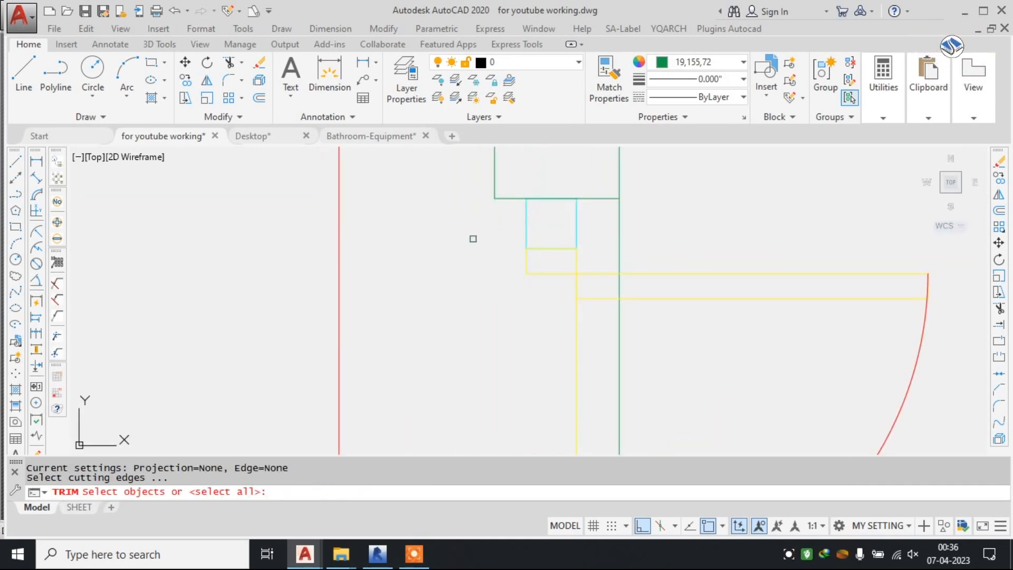
key("Return")
left_click(605, 225)
scroll(606, 227, "down", 3)
scroll(594, 230, "up", 2)
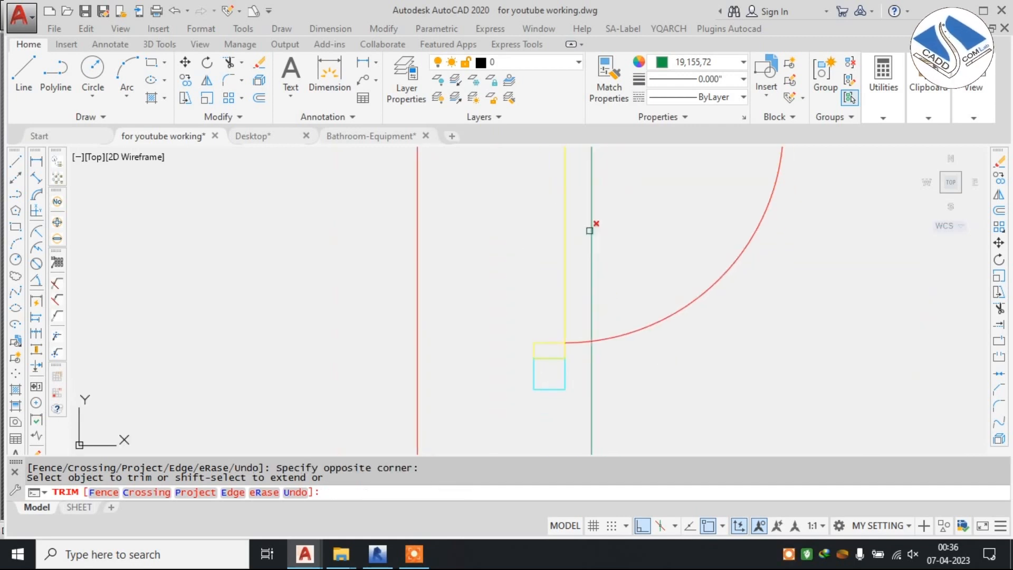
scroll(585, 201, "down", 2)
scroll(586, 278, "up", 2)
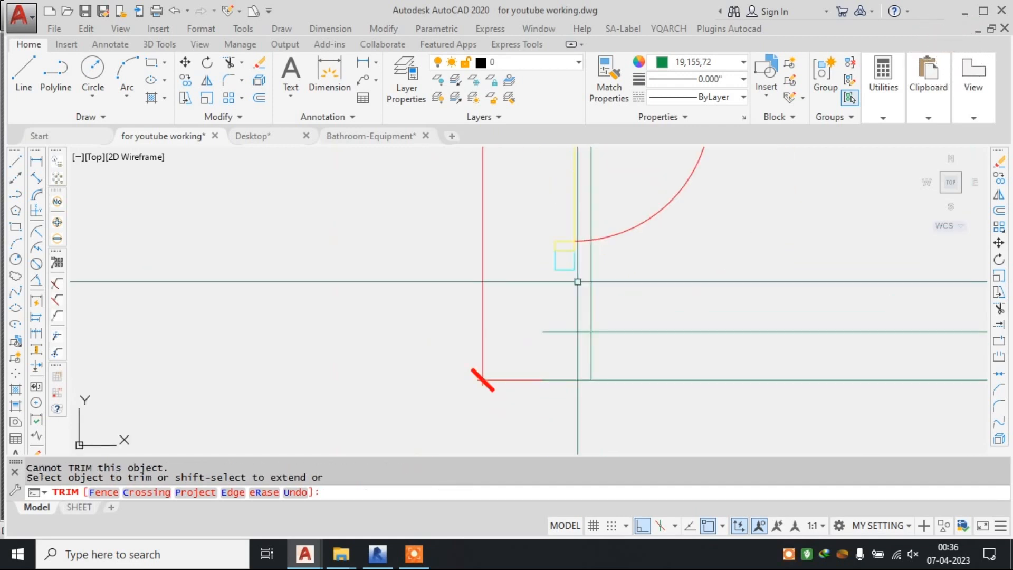
key("Escape")
key("Escape")
Draw horizontal lines across the wall at the lower jamb's base and a vertical outer-face line up from the bottom wall's inner line.
scroll(578, 282, "up", 3)
type("l")
key("Return")
left_click(680, 249)
key("Escape")
key("Return")
left_click(521, 250)
left_click(399, 250)
key("Escape")
key("Return")
left_click(490, 407)
left_click(503, 208)
key("Escape")
Trim the overhanging lines around the lower jamb to form a clean wall end below the door.
type("t")
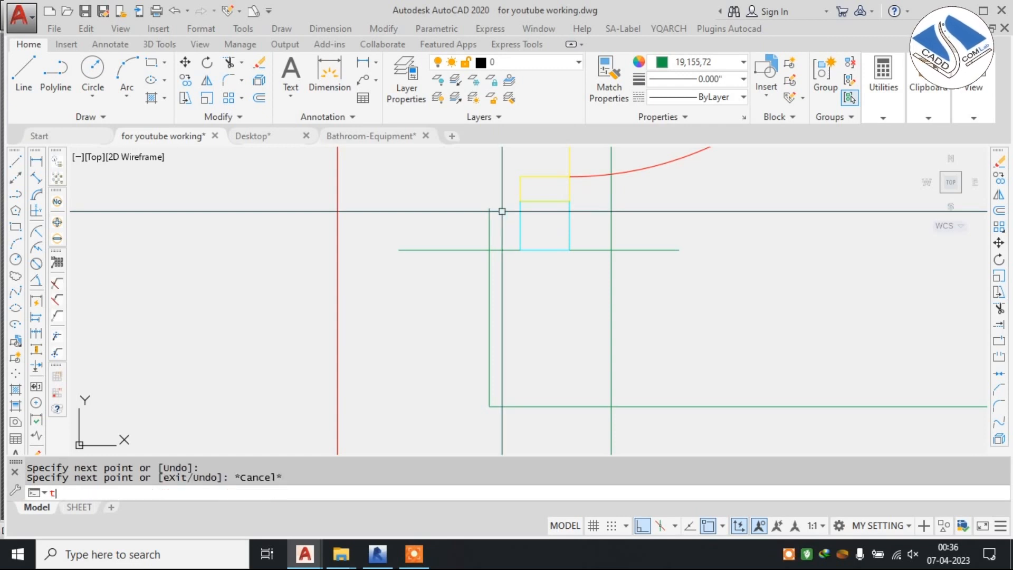
key("Return")
key("Return")
key("Escape")
key("Escape")
type("t")
key("space")
key("space")
left_click(503, 197)
left_click(457, 229)
left_click(459, 215)
left_click(443, 257)
left_click(613, 224)
scroll(610, 258, "down", 4)
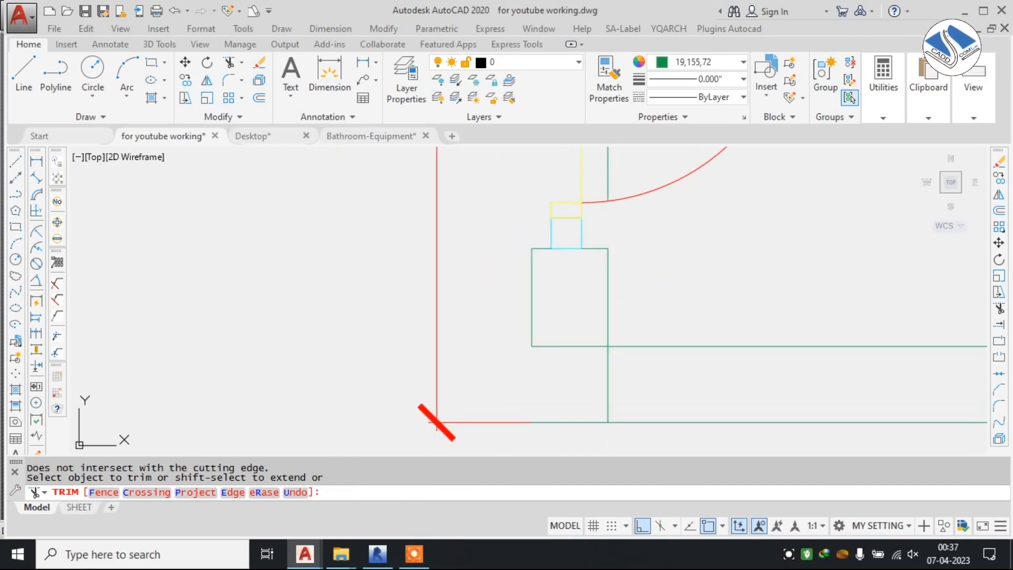
scroll(488, 311, "down", 4)
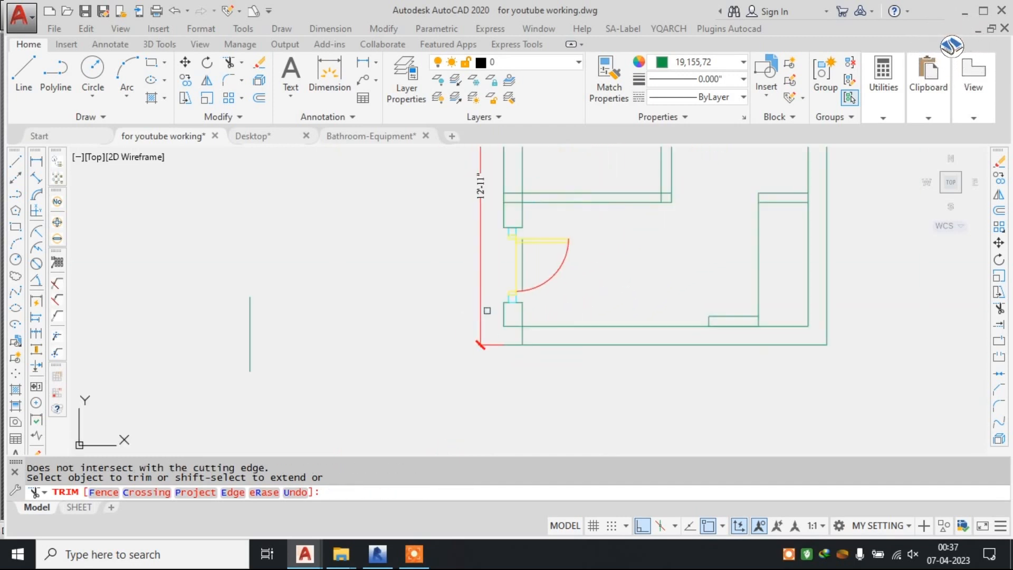
Trim the left wall's inner line where it runs through the bottom wall.
scroll(540, 334, "up", 4)
left_click(496, 327)
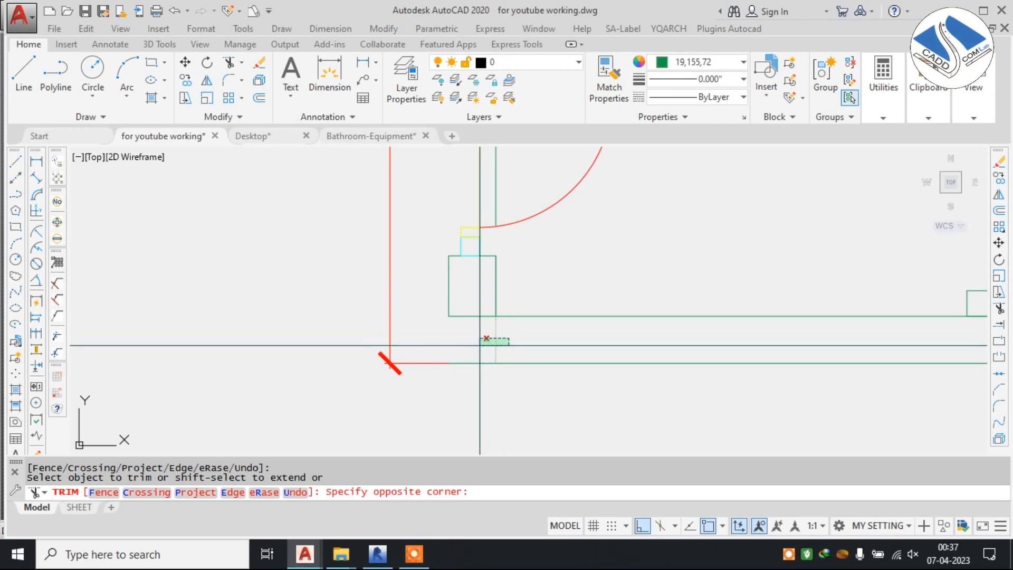
key("Escape")
key("Escape")
Draw a vertical line down the left wall's outer face, from the bottom wall's inner line past its outer line.
key("space")
left_click(449, 316)
left_click(455, 394)
key("Escape")
type("t")
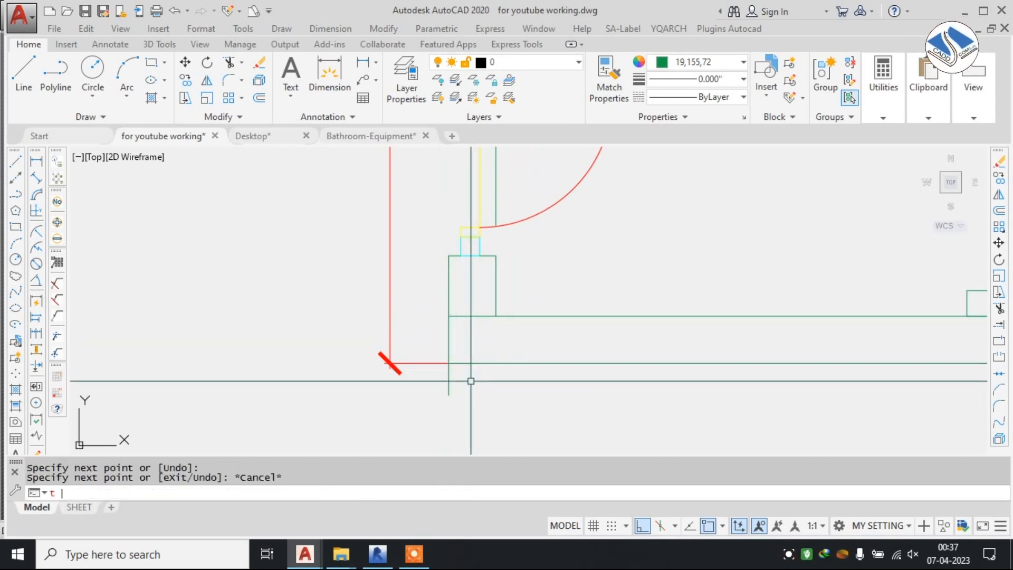
key("Return")
left_click(447, 380)
key("Escape")
key("Escape")
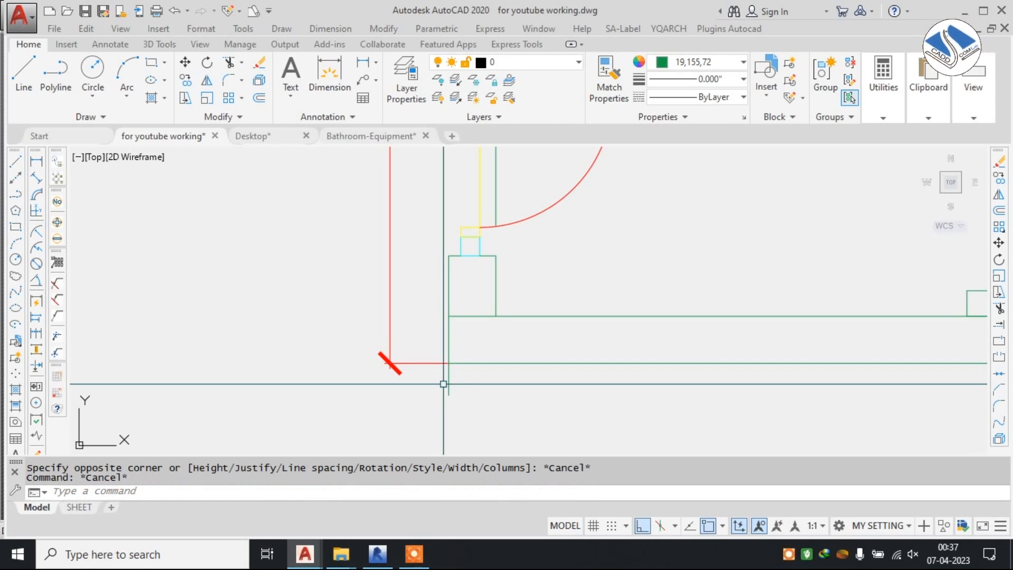
key("Return")
left_click(443, 384)
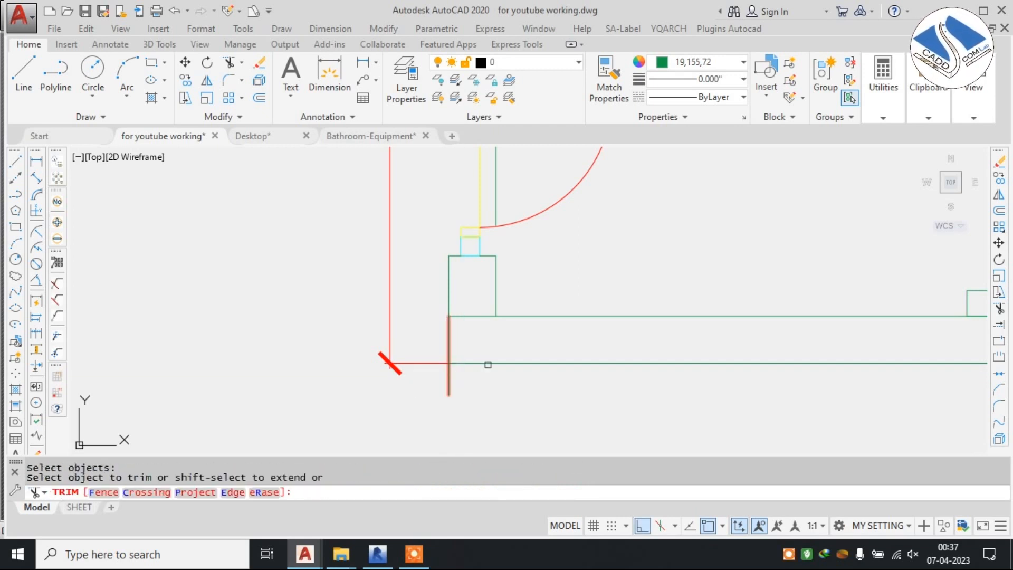
Shorten the new vertical line so its lower end meets the outer corner of the bottom wall.
scroll(449, 380, "up", 2)
left_click(449, 380)
left_click(449, 396)
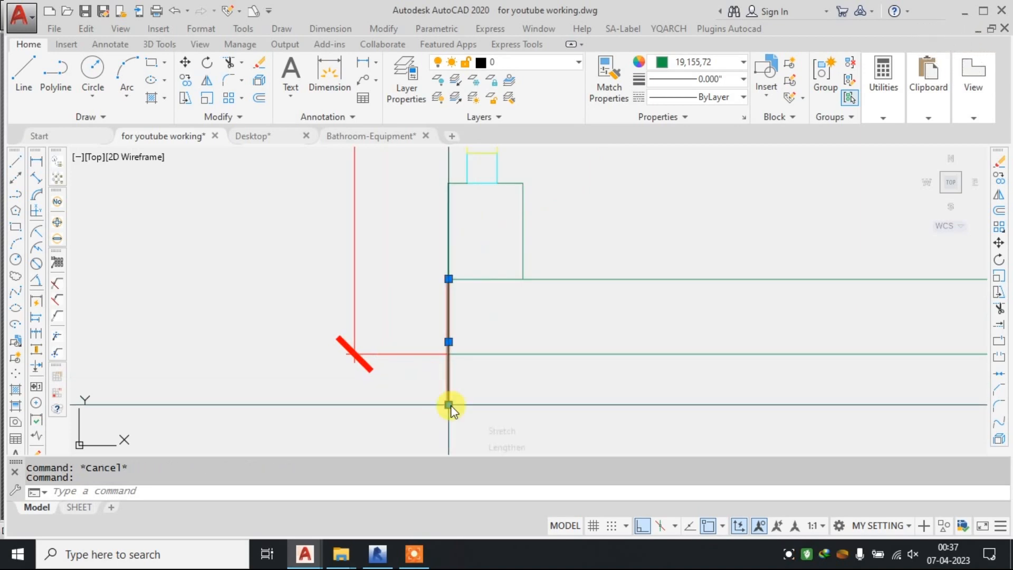
key("Escape")
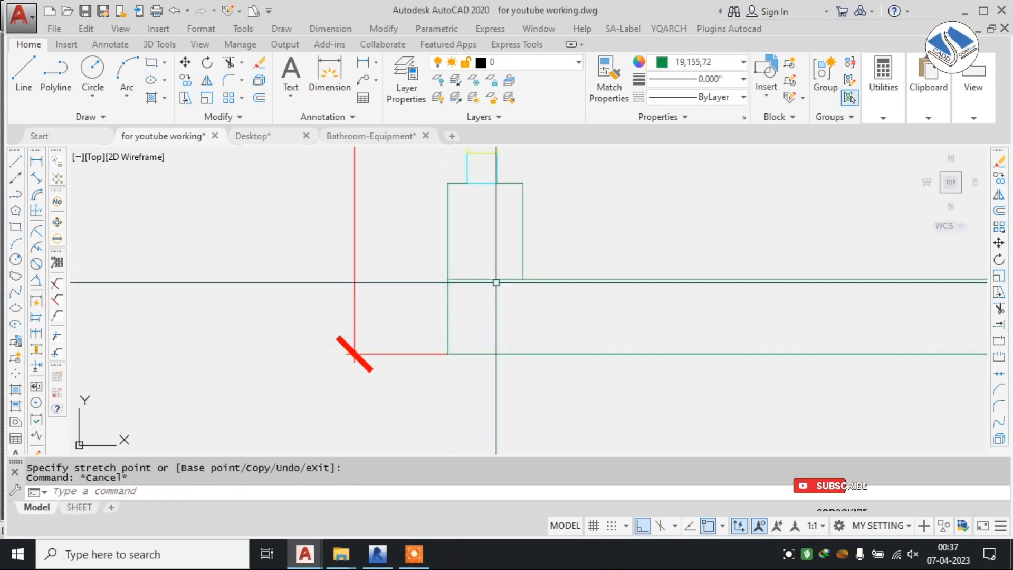
Trim the bottom wall's inner line where it crosses the left wall so the two walls join cleanly.
left_click(494, 277)
key("Escape")
left_click(495, 278)
key("Escape")
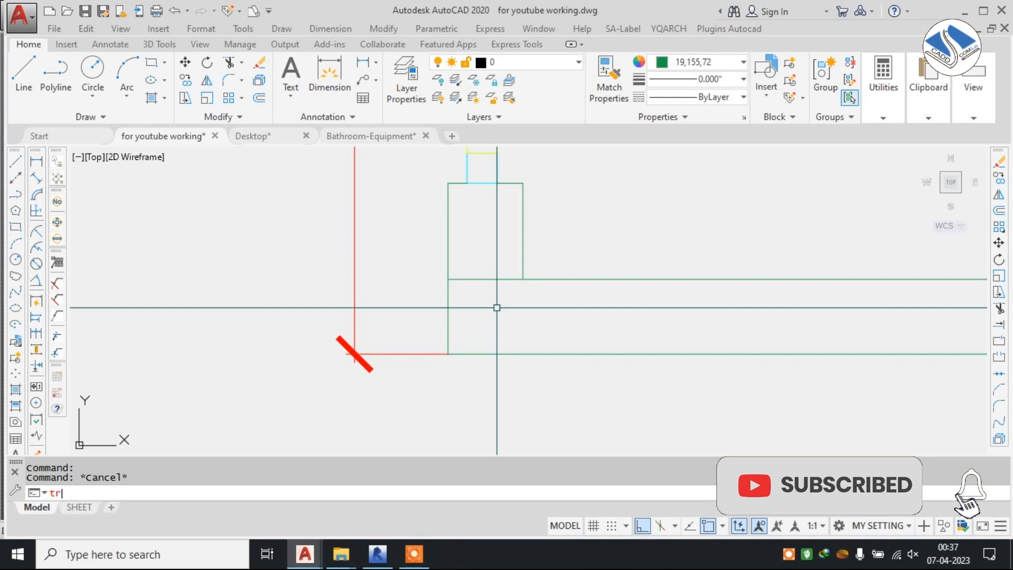
key("Return")
key("Return")
left_click(495, 265)
left_click(475, 305)
middle_click_drag(498, 203, 476, 392)
key("Escape")
scroll(493, 315, "down", 4)
Trim the partition's line ends back to the outer walls' inner faces, undoing the accidental cut of its lower line.
type("t")
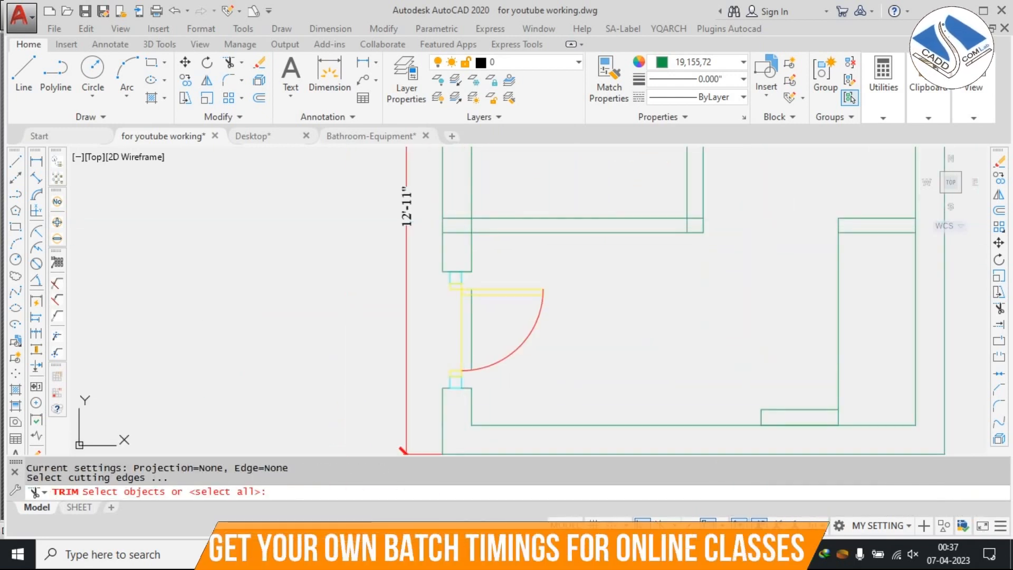
key("Return")
scroll(464, 212, "up", 4)
left_click(462, 188)
left_click(458, 279)
scroll(436, 262, "down", 4)
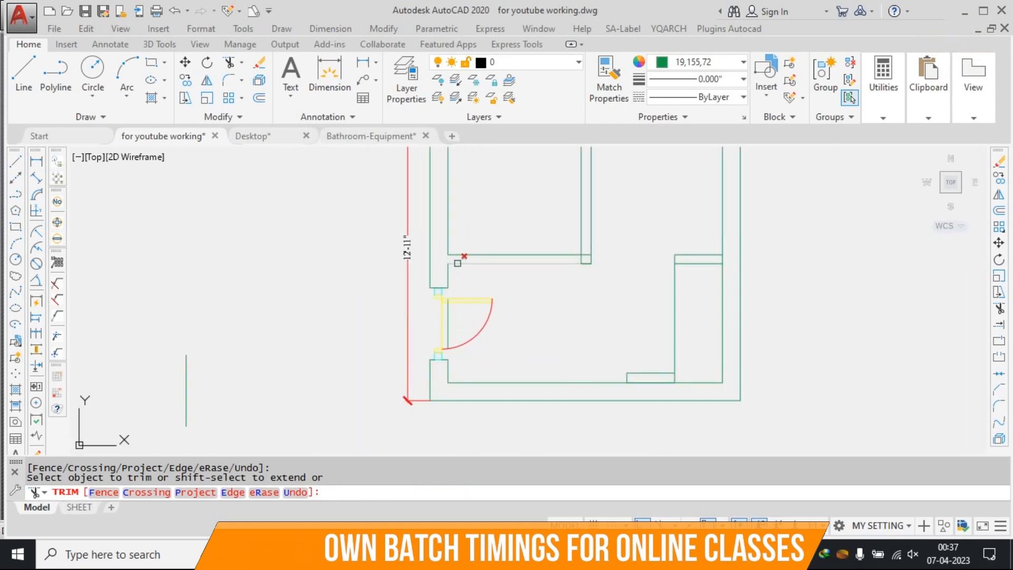
key("ctrl+z")
scroll(489, 270, "down", 5)
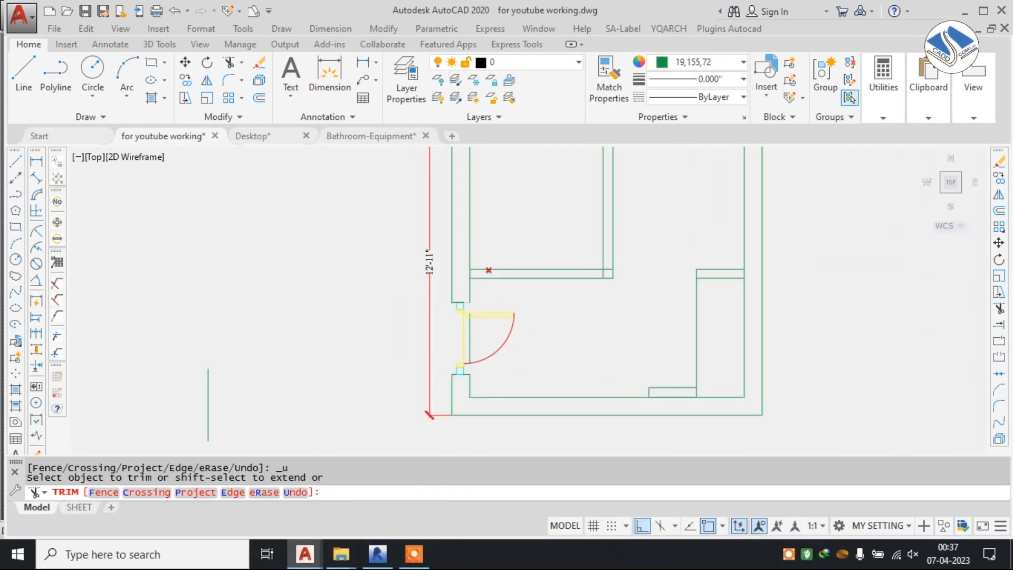
scroll(561, 290, "up", 2)
middle_click_drag(560, 186, 556, 199)
scroll(587, 215, "up", 4)
key("ctrl+y")
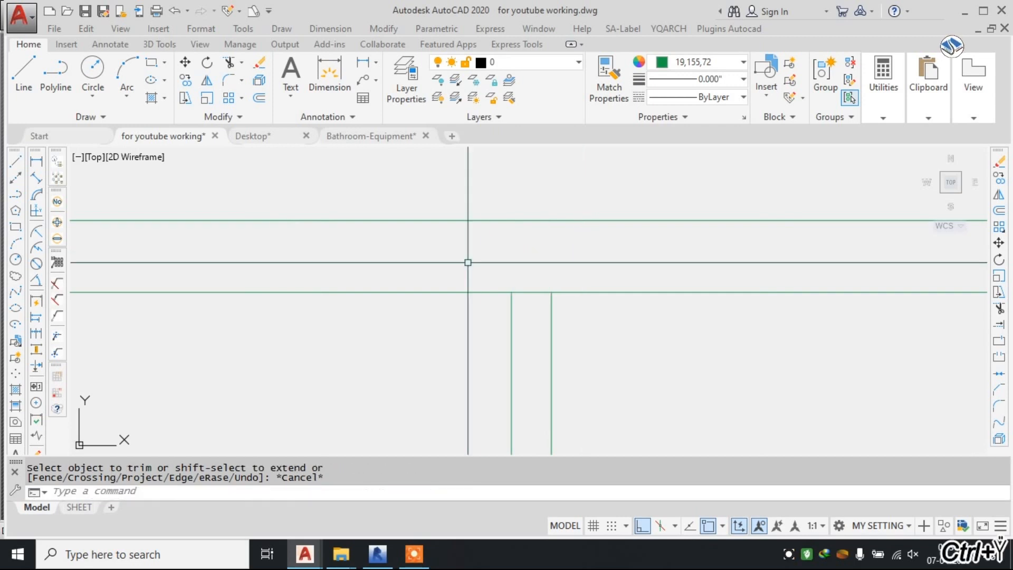
scroll(343, 283, "down", 4)
scroll(441, 225, "up", 5)
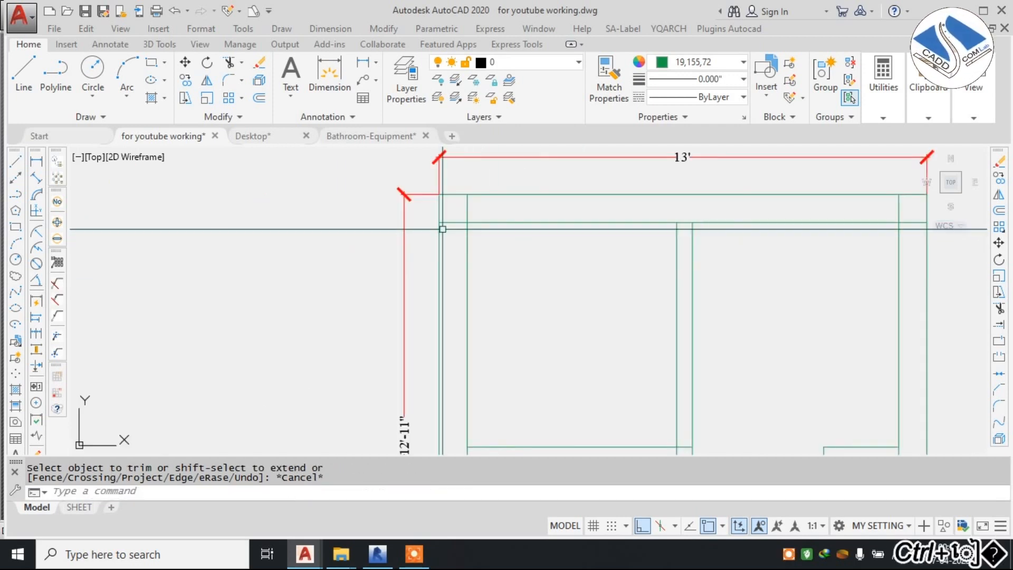
Trim the overlapping inner wall lines at the layout's upper-left corner.
key("Escape")
type("te cor")
scroll(469, 208, "up", 4)
key("space")
key("space")
left_click(491, 165)
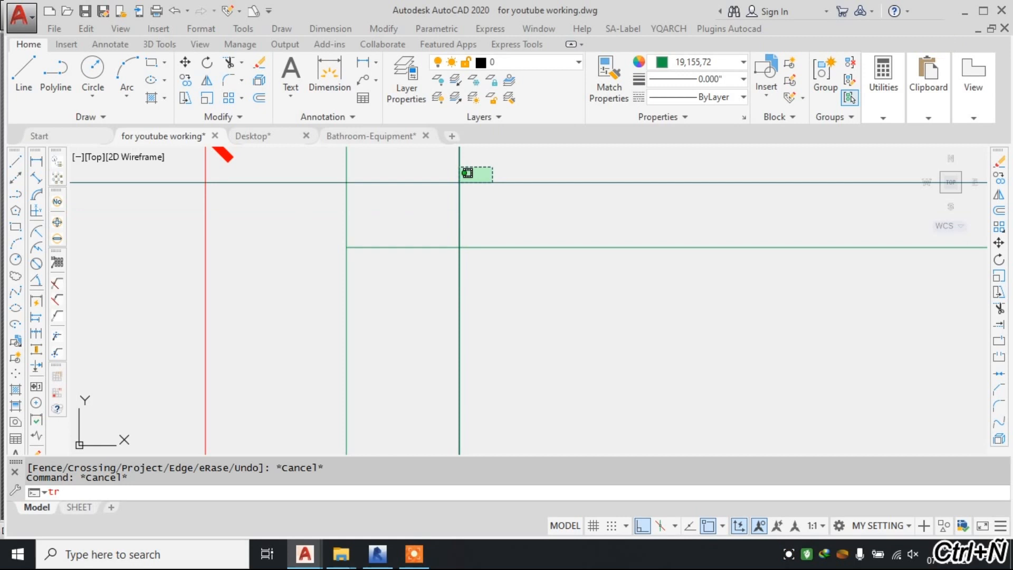
left_click(438, 198)
left_click(405, 275)
scroll(415, 258, "down", 5)
scroll(738, 241, "up", 5)
Trim the overlapping inner wall lines at the layout's upper-right corner and finish trimming.
left_click(731, 250)
scroll(639, 212, "down", 3)
scroll(656, 311, "up", 3)
middle_click_drag(628, 383, 659, 218)
scroll(655, 219, "down", 2)
left_click(614, 256)
middle_click_drag(607, 257, 621, 370)
middle_click_drag(573, 257, 566, 313)
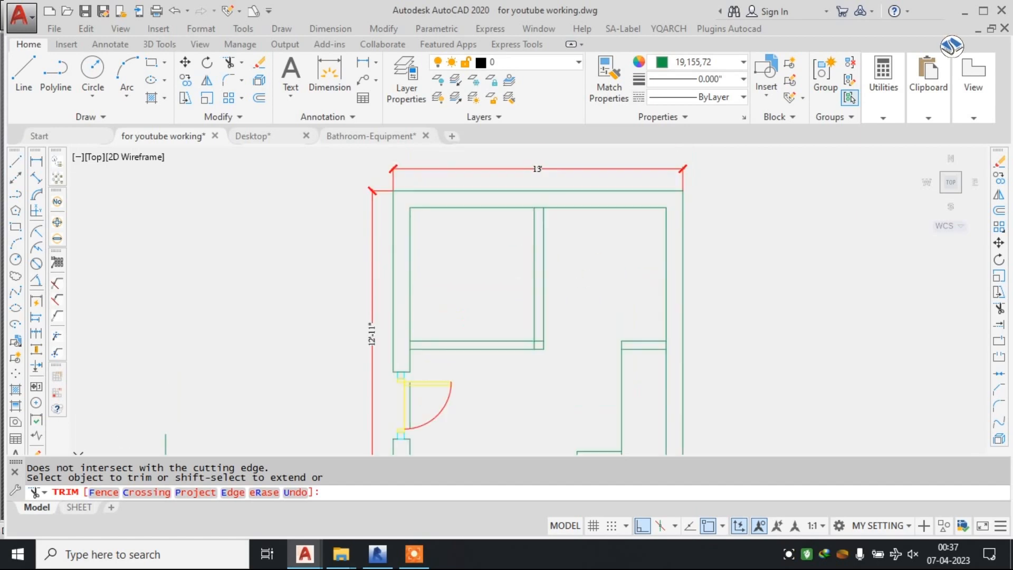
key("Escape")
Examine the vanity, entrance door framing and adjoining shower wall in the detailed reference bathroom plan.
scroll(454, 217, "down", 8)
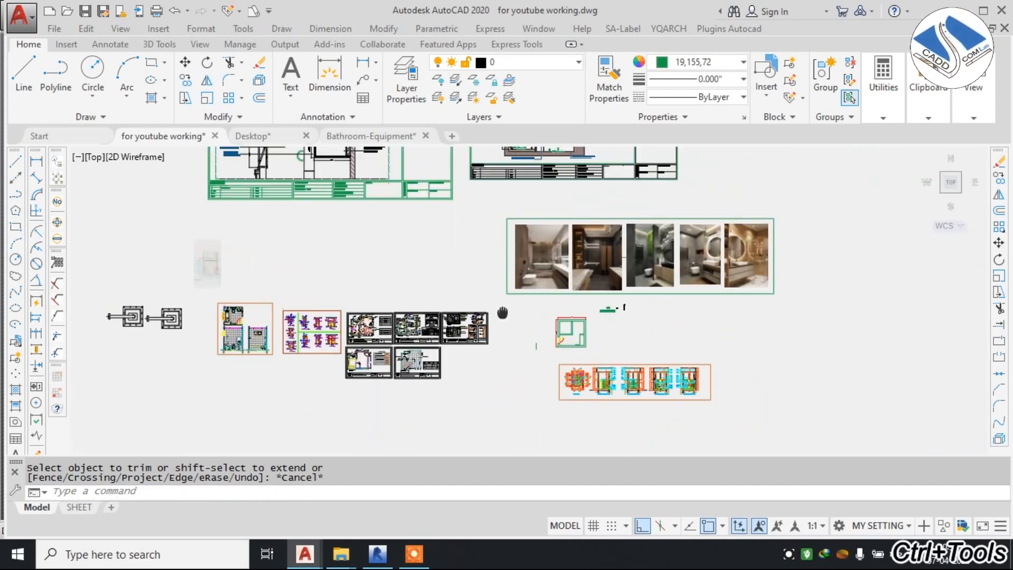
key("Escape")
scroll(408, 220, "up", 6)
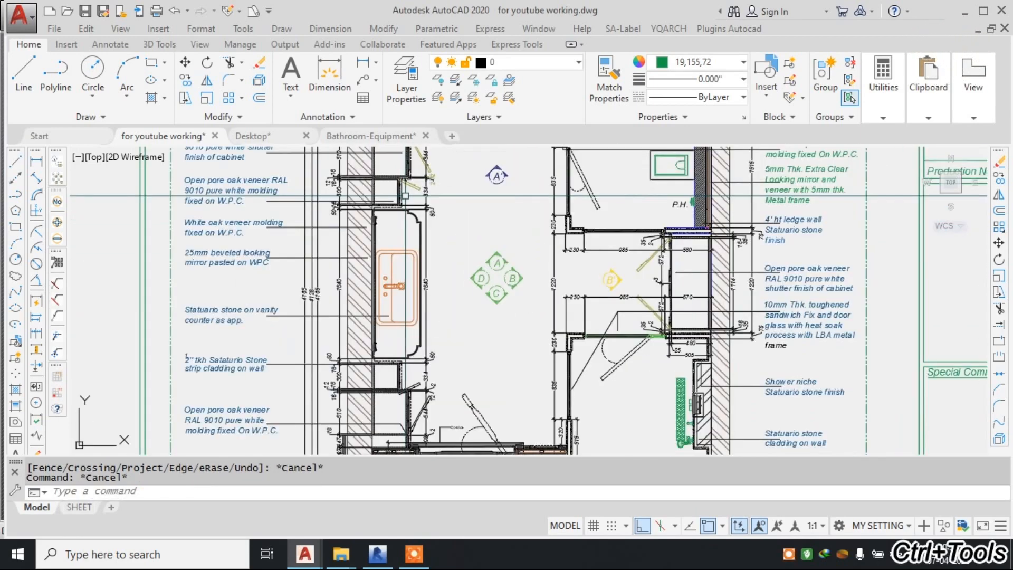
middle_click_drag(438, 197, 433, 185)
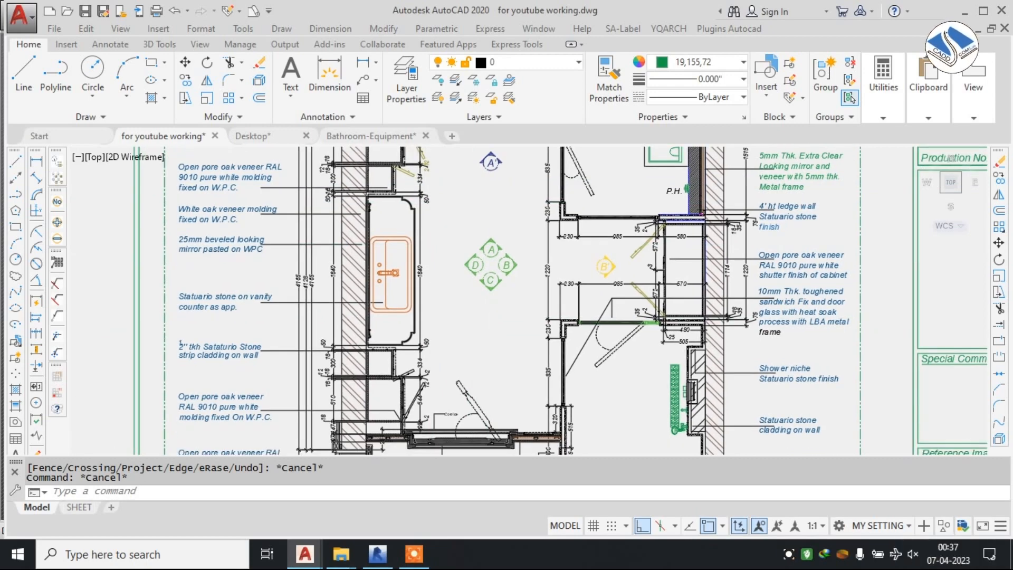
scroll(561, 325, "up", 2)
middle_click_drag(561, 325, 548, 243)
middle_click_drag(569, 279, 510, 235)
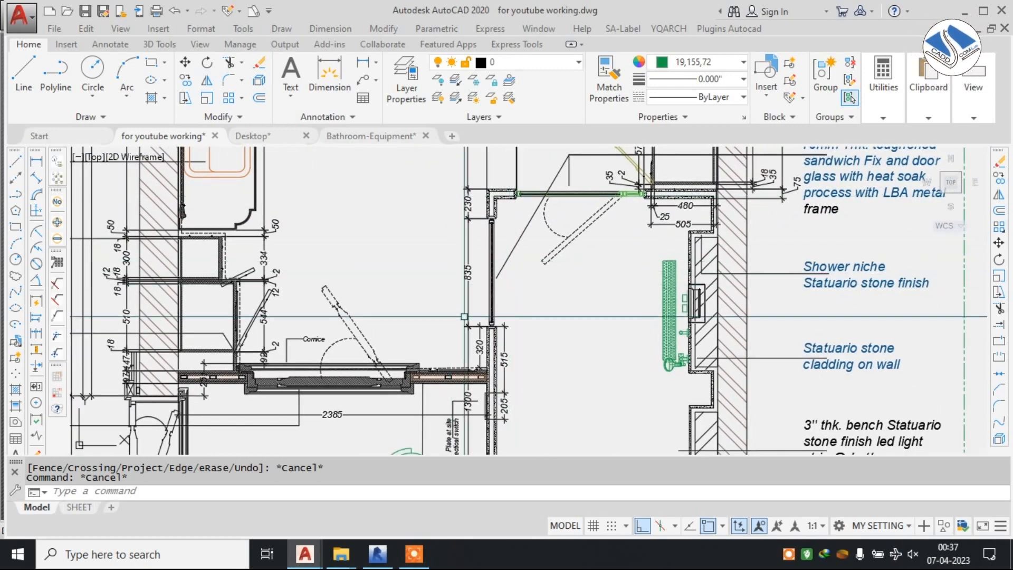
middle_click_drag(465, 316, 504, 237)
scroll(491, 282, "up", 2)
key("Escape")
scroll(485, 289, "up", 2)
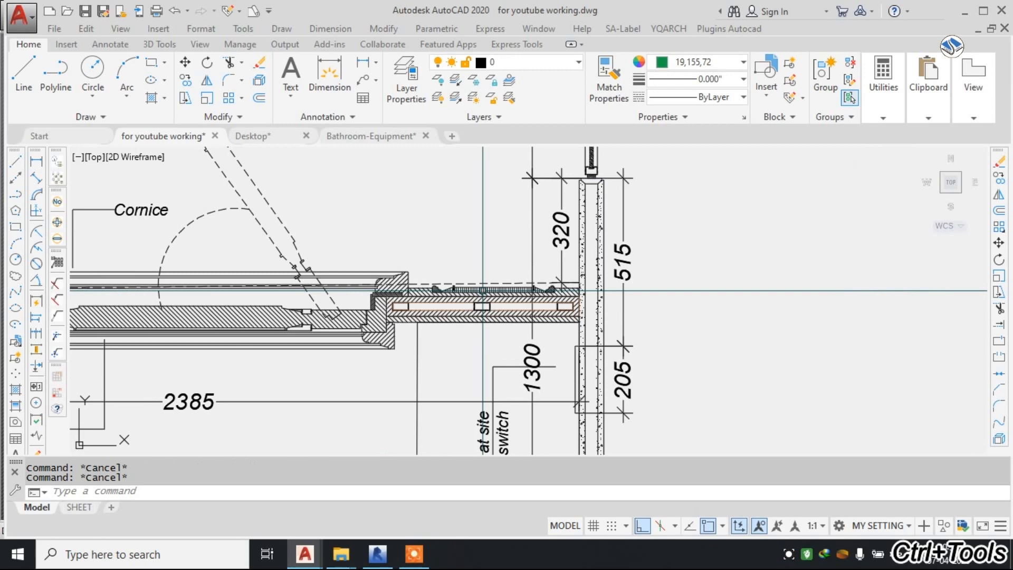
scroll(483, 291, "down", 2)
Examine the 835 mm shower glass panel and its end channels between the walls in the reference plan.
middle_click_drag(545, 222, 504, 302)
scroll(516, 220, "up", 1)
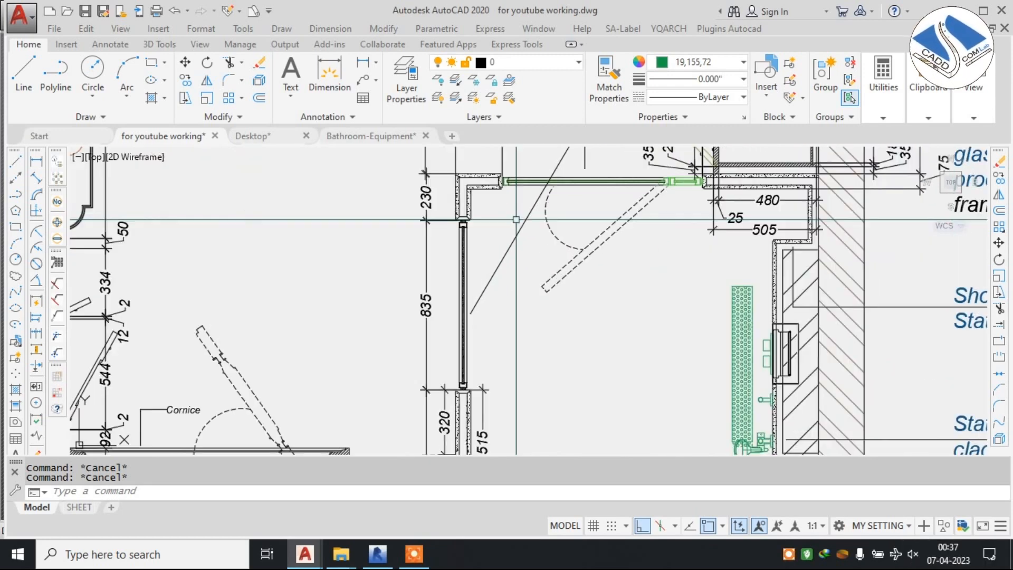
scroll(516, 220, "up", 3)
left_click(285, 201)
key("Escape")
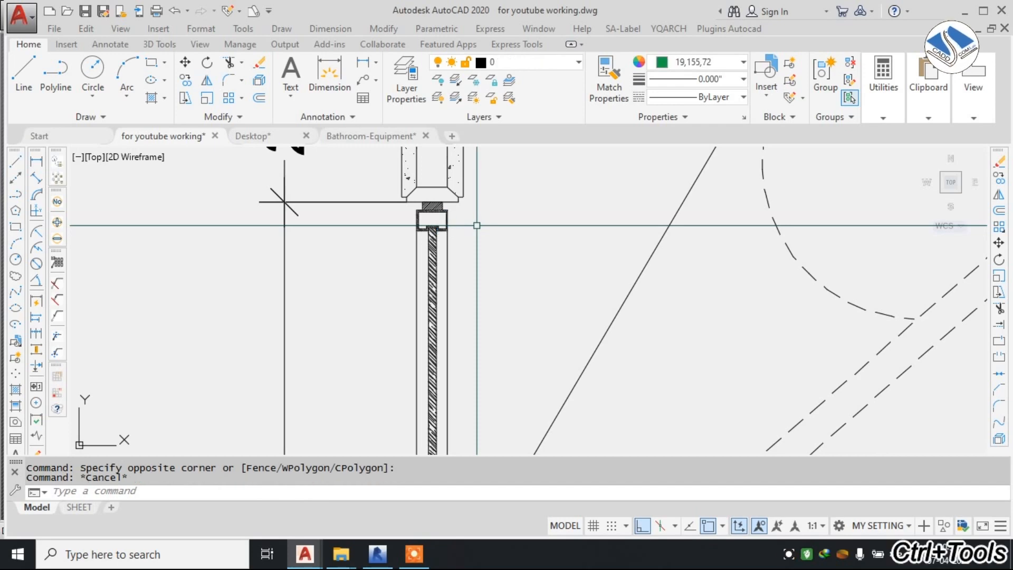
scroll(477, 225, "down", 3)
mouse_move(477, 230)
middle_mouse_down()
mouse_move(484, 201)
mouse_move(492, 213)
middle_mouse_up()
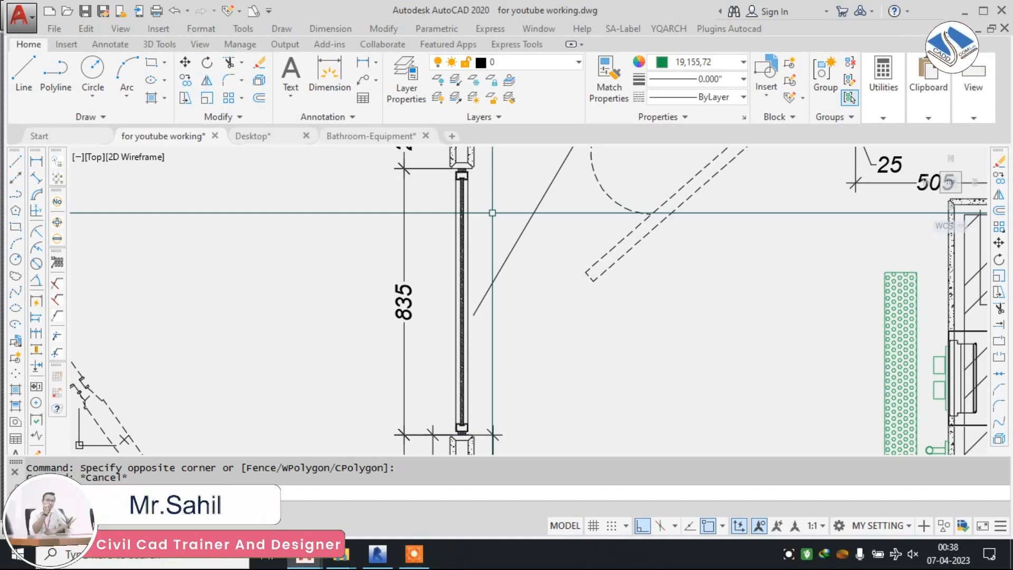
key("Escape")
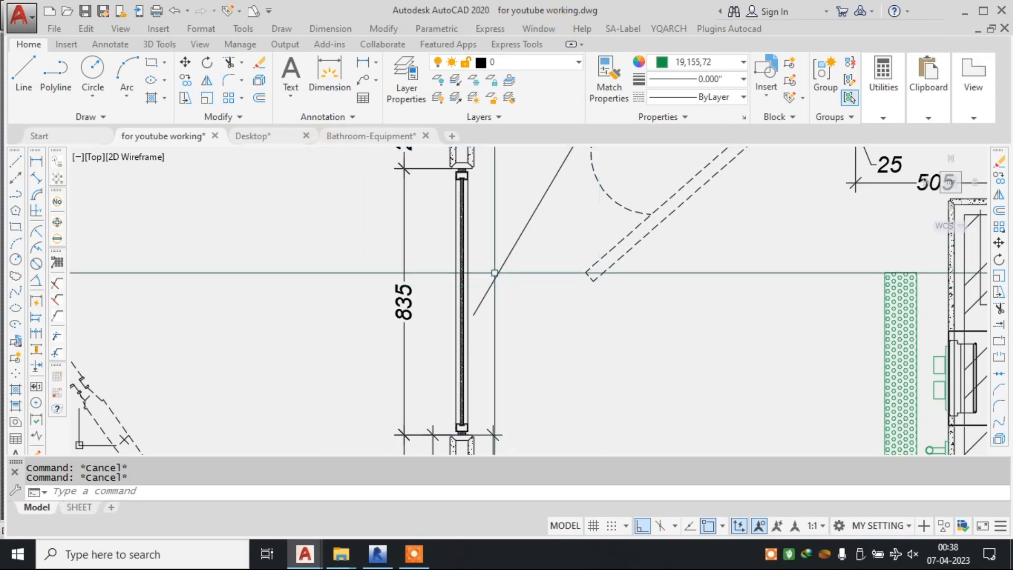
scroll(472, 271, "down", 3)
scroll(680, 238, "down", 5)
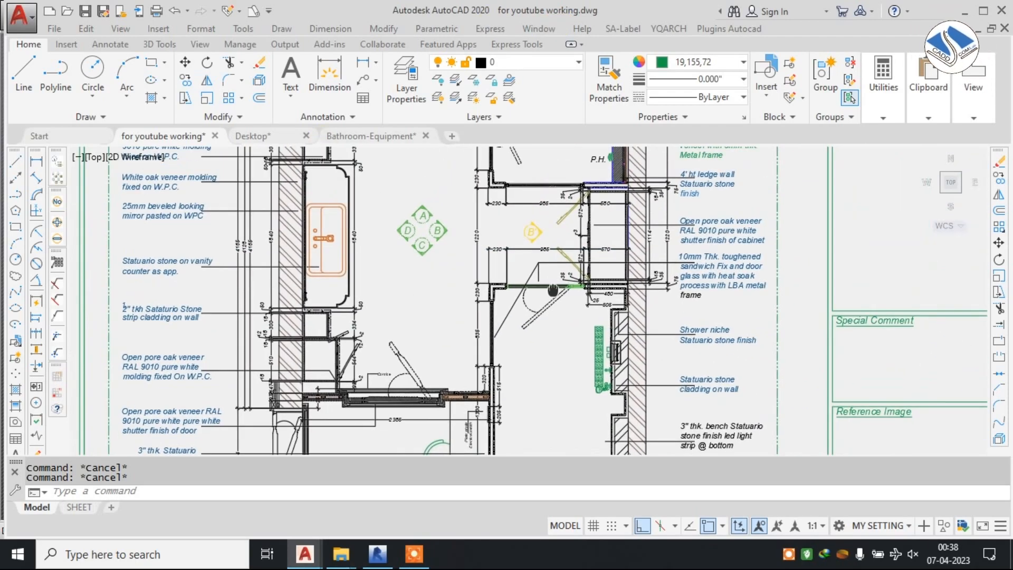
Examine the shower glass panel's layers, end channels and corner wall junction in the detailed reference bathroom plan.
scroll(703, 227, "up", 10)
scroll(792, 227, "up", 2)
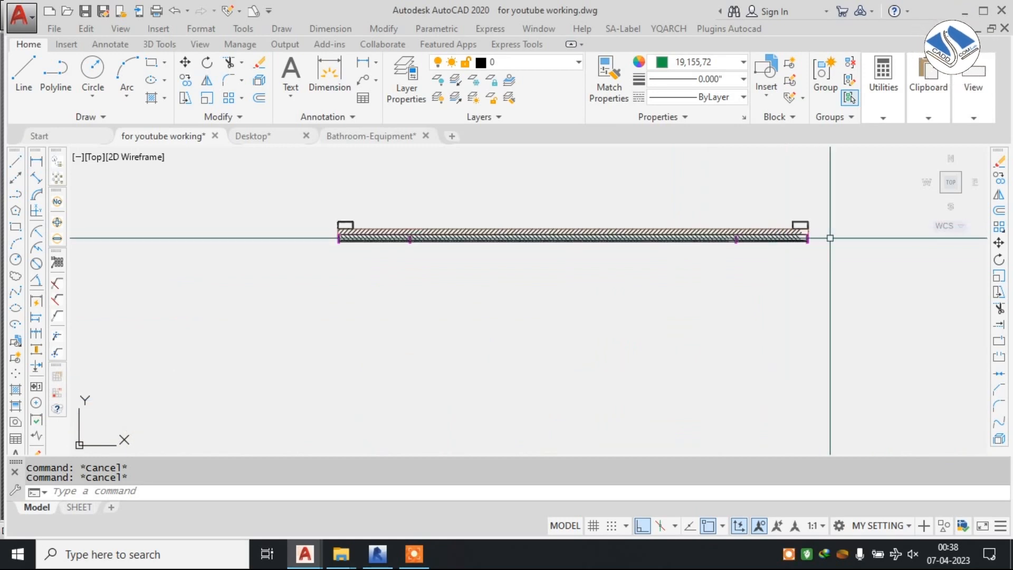
scroll(396, 233, "up", 6)
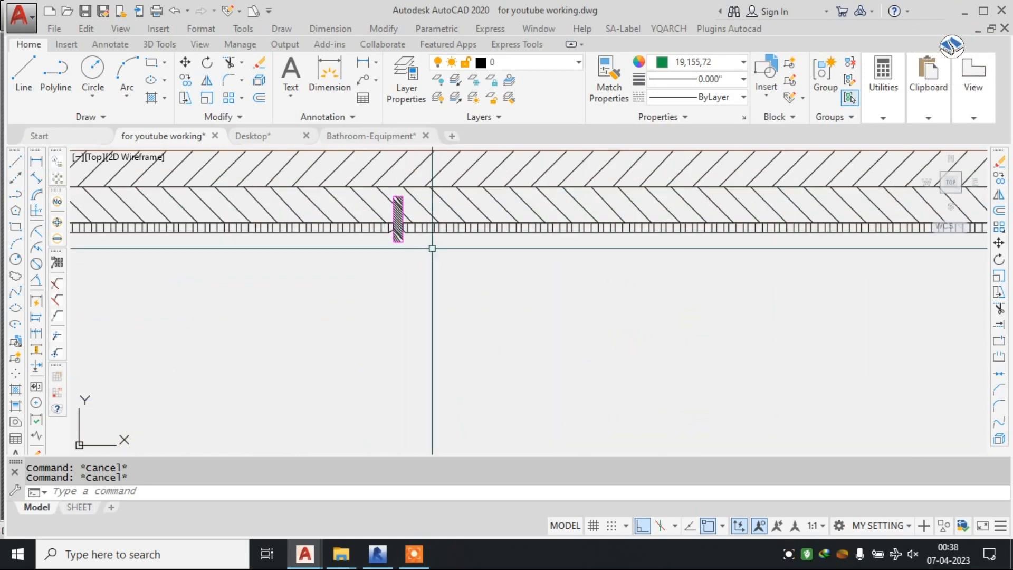
scroll(432, 248, "down", 2)
scroll(430, 235, "down", 4)
scroll(343, 319, "up", 10)
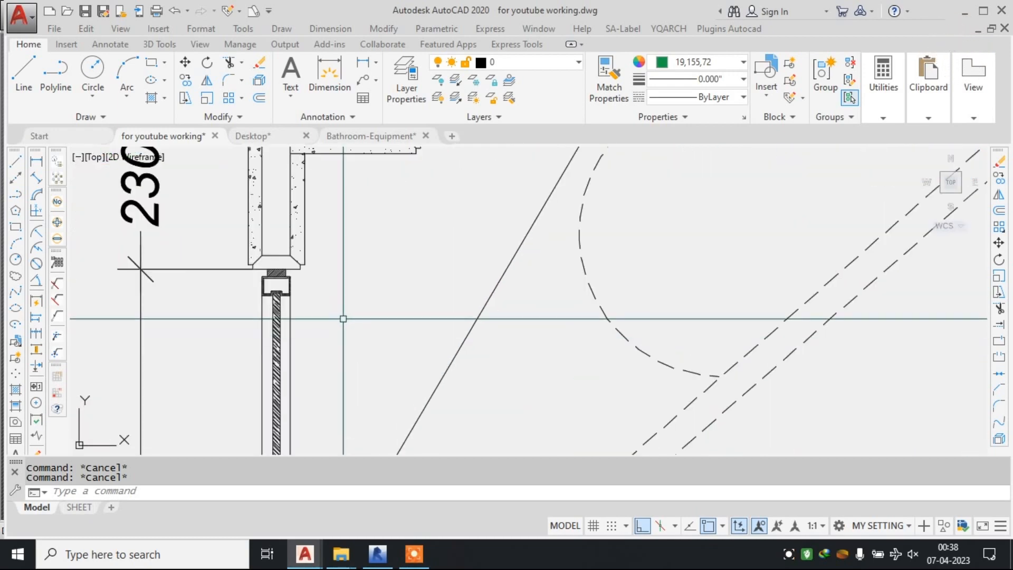
scroll(283, 325, "down", 5)
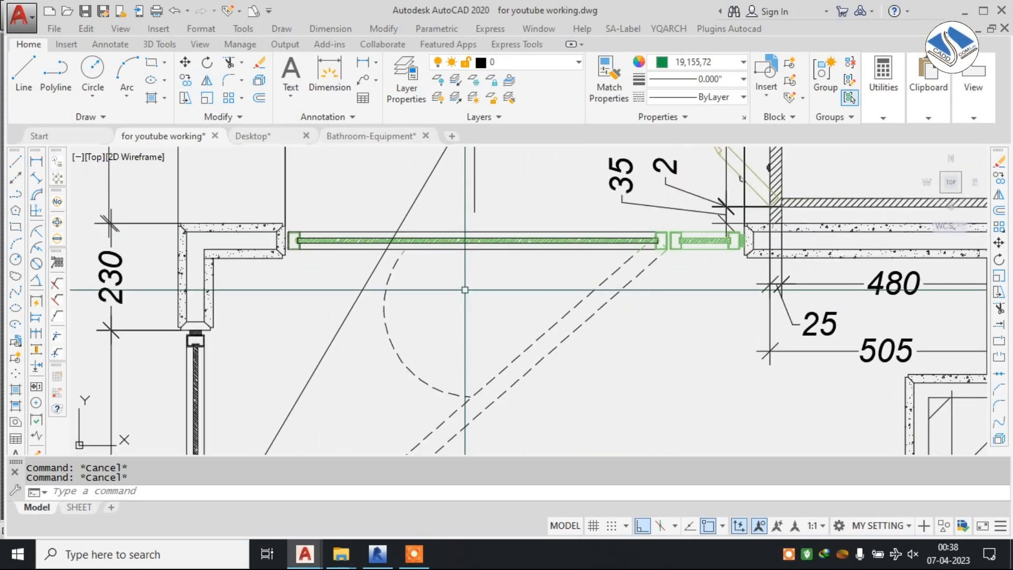
scroll(153, 431, "down", 3)
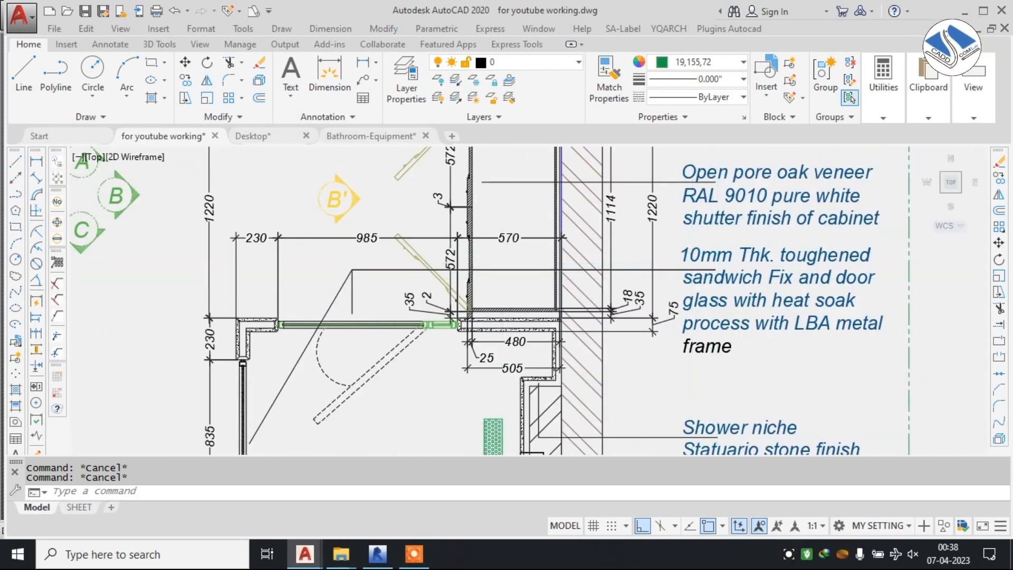
Examine the glass door with its fixed panel, the shower niche wall and the clad partition walls around the reference shower.
scroll(736, 281, "up", 3)
middle_click_drag(736, 282, 770, 213)
scroll(370, 327, "down", 2)
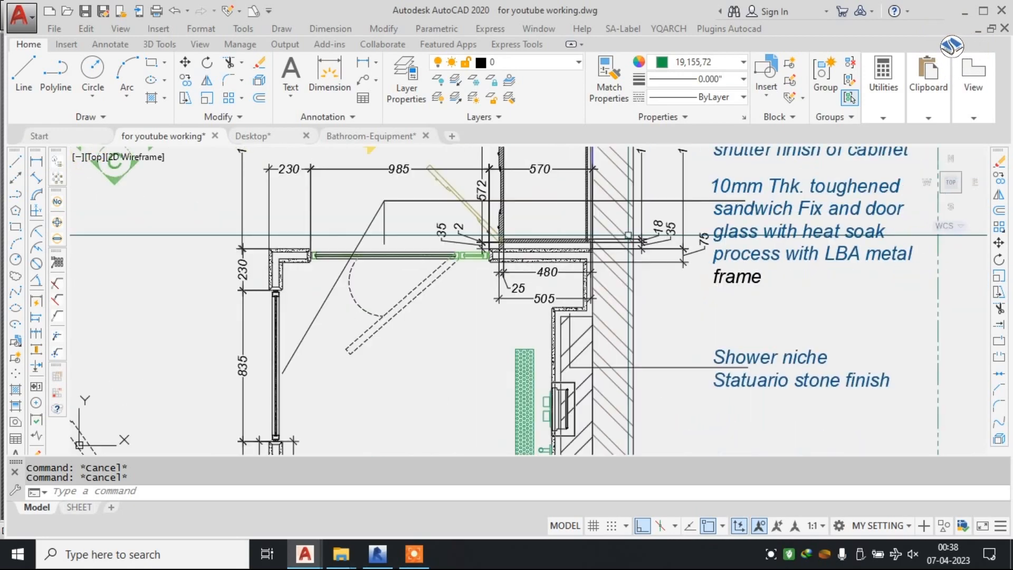
middle_click_drag(337, 328, 447, 213)
middle_click_drag(569, 312, 572, 263)
scroll(572, 263, "down", 3)
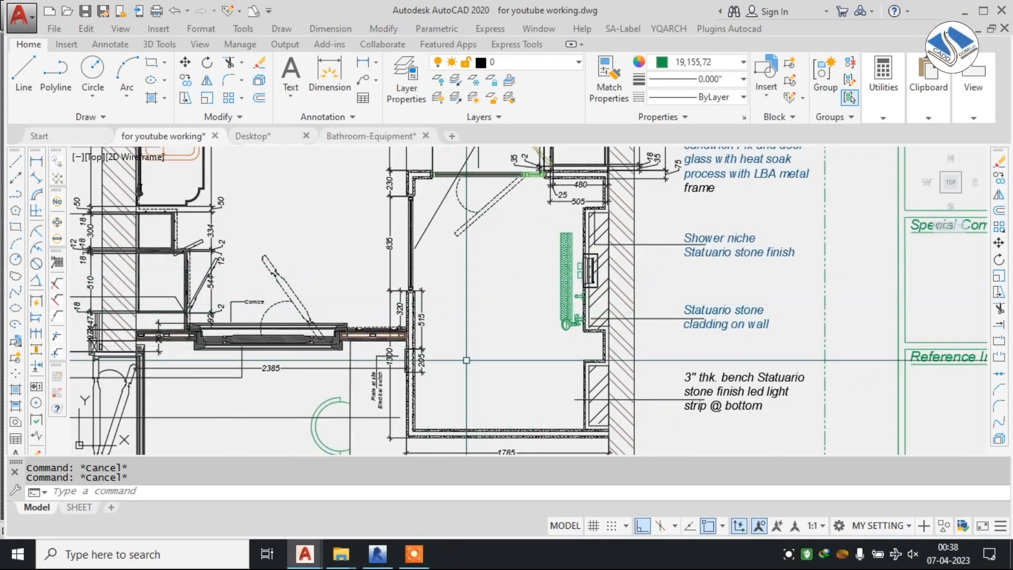
middle_click_drag(452, 301, 450, 240)
scroll(418, 279, "up", 4)
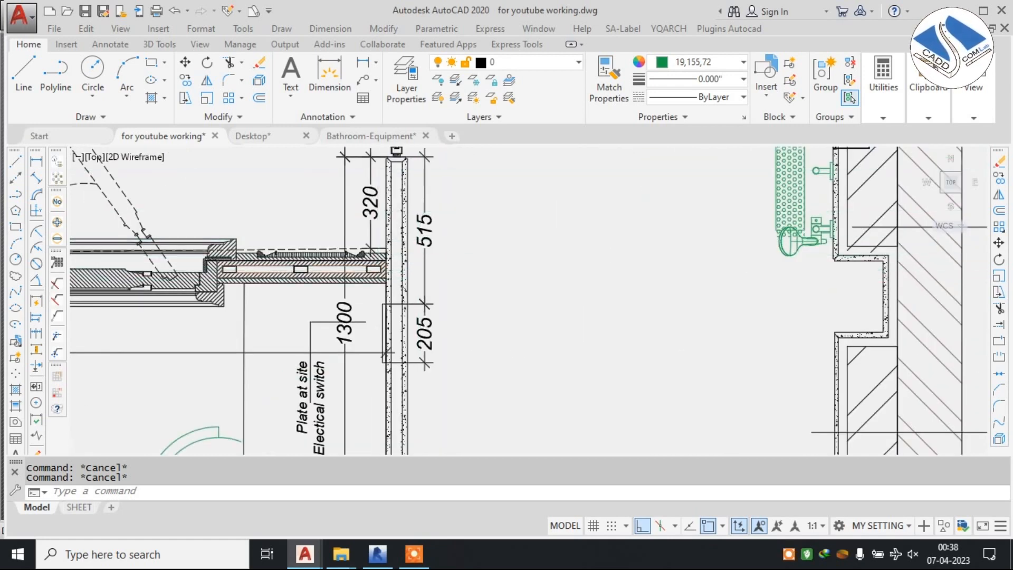
scroll(378, 180, "up", 3)
scroll(463, 273, "down", 6)
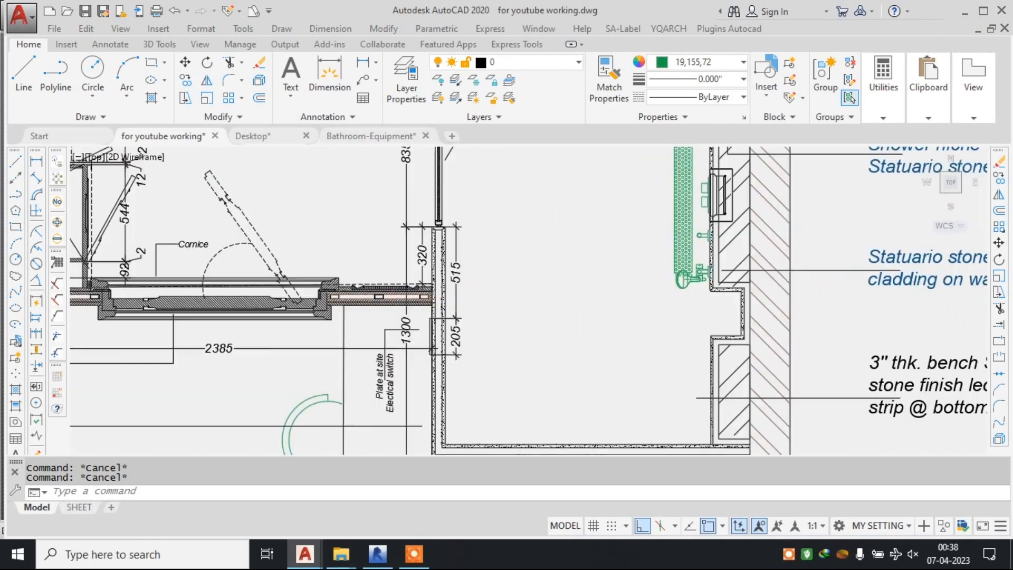
middle_click_drag(469, 190, 484, 291)
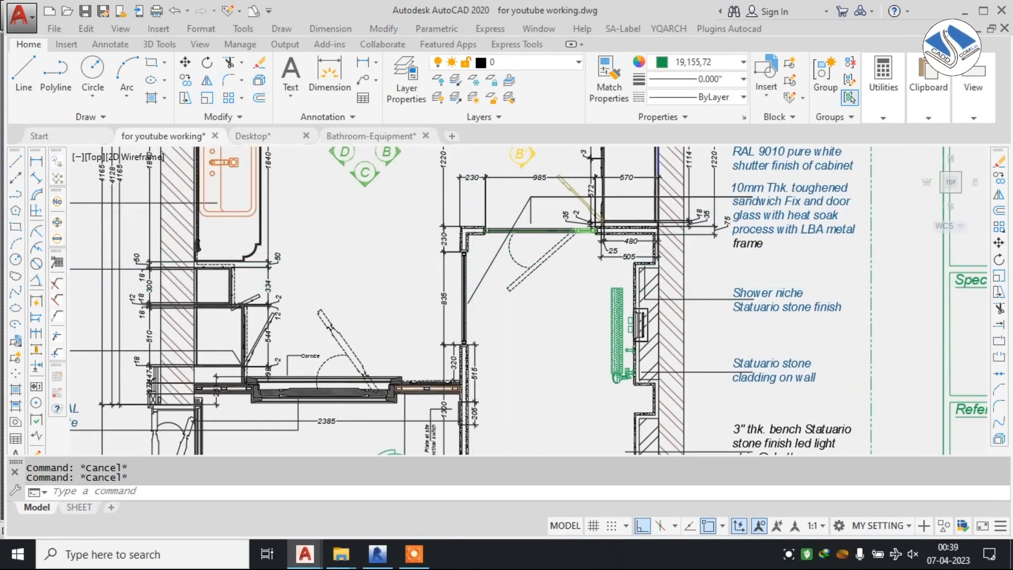
Erase the glass note's leader lines above the shower door in the reference plan.
scroll(541, 236, "up", 4)
middle_click_drag(537, 229, 534, 311)
left_click(550, 248)
left_click(498, 209)
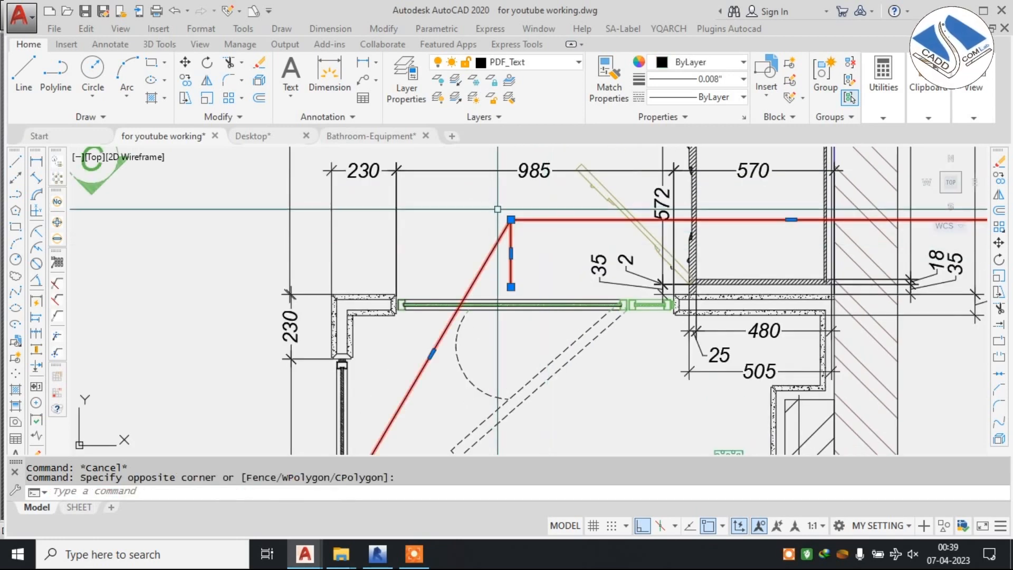
type("e")
key("Return")
Erase the 35 and 2 dimension texts with their leaders above the fixed glass panel.
middle_click_drag(497, 209, 440, 156)
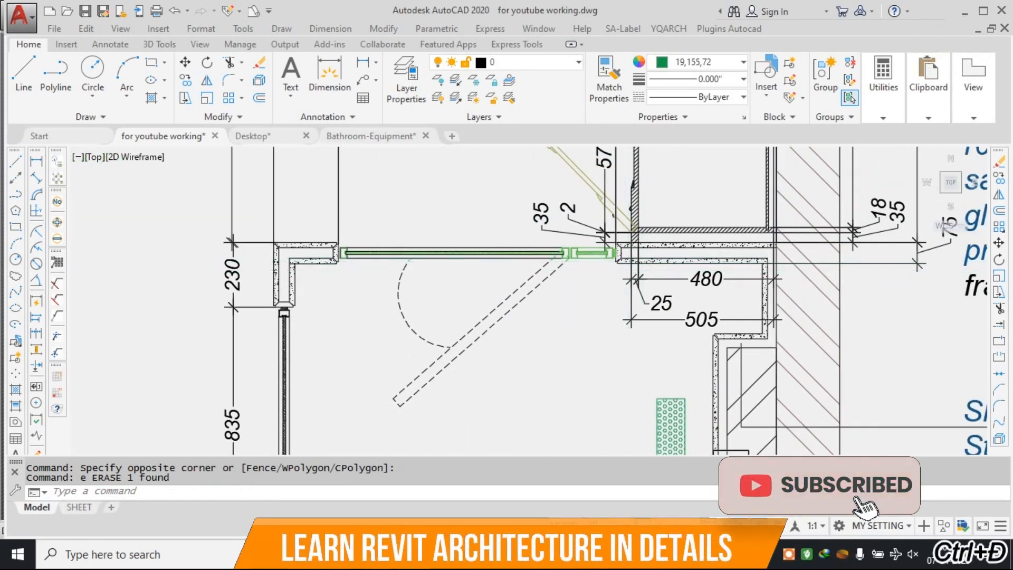
scroll(625, 238, "up", 4)
scroll(570, 236, "down", 2)
middle_click_drag(569, 236, 570, 262)
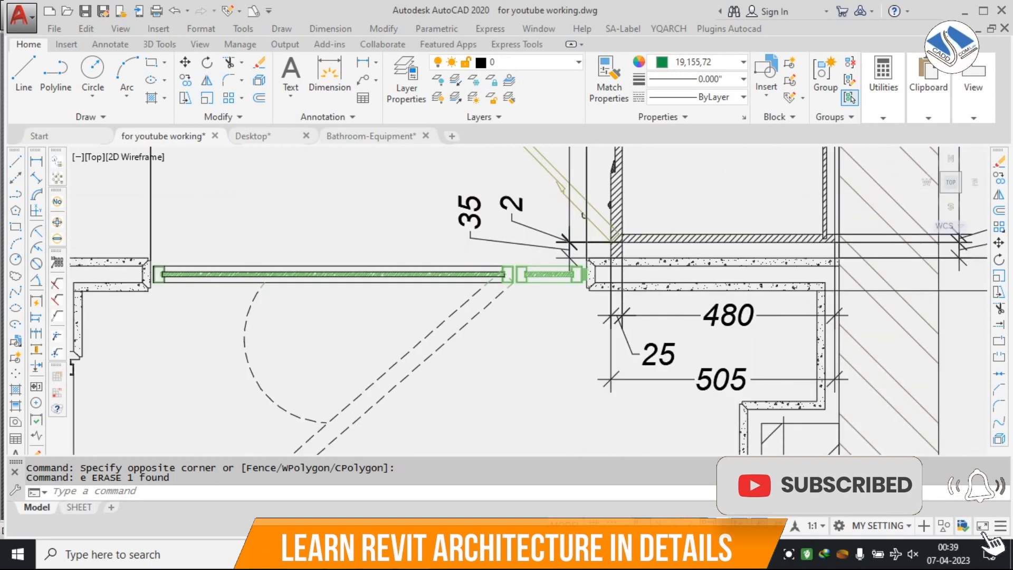
scroll(569, 197, "up", 2)
left_click(517, 190)
left_click(363, 255)
type("e")
key("Return")
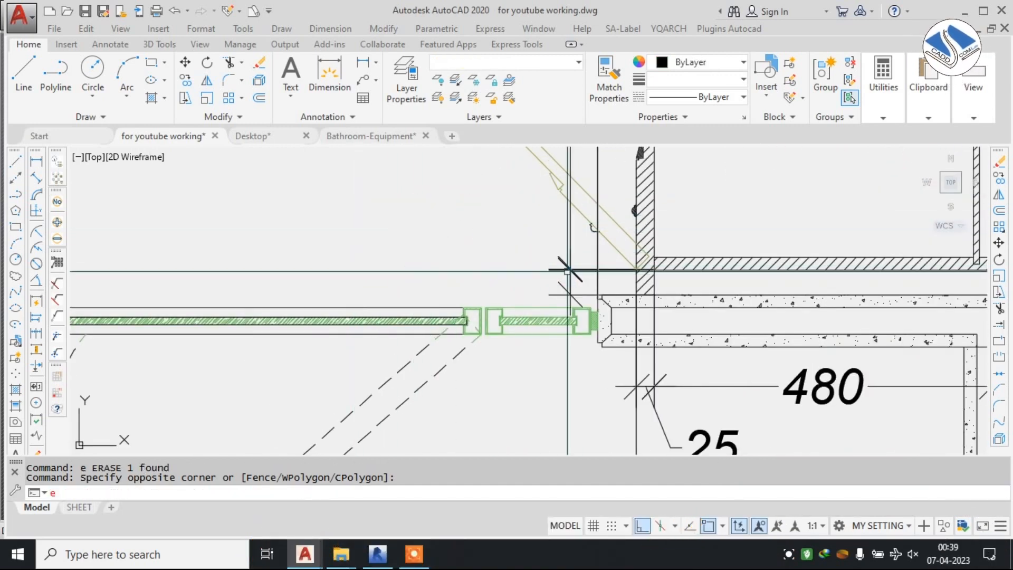
Erase the leftover dimension lines and tick marks crossing the fixed glass panel's wall end.
scroll(582, 285, "up", 4)
left_click(639, 225)
left_click(496, 262)
type("e")
key("Return")
left_click(555, 313)
left_click(520, 233)
scroll(506, 274, "down", 3)
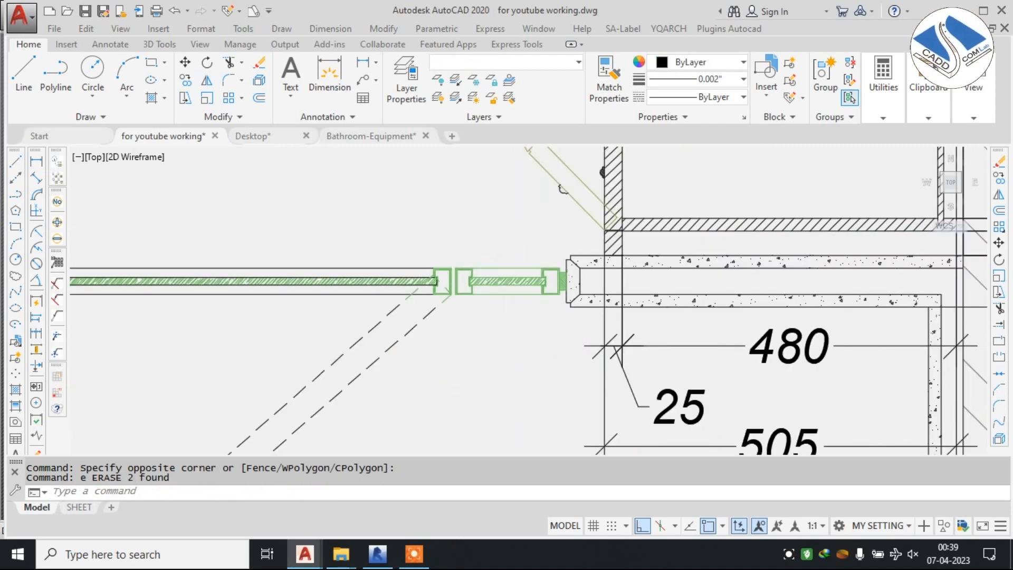
Erase the extension lines at the clad wall's end and the tick marks and leader beside the 480 and 25 dimensions.
scroll(586, 273, "up", 4)
left_click(606, 235)
left_click(559, 249)
type("e")
key("Return")
left_click(661, 310)
left_click(570, 364)
type("e")
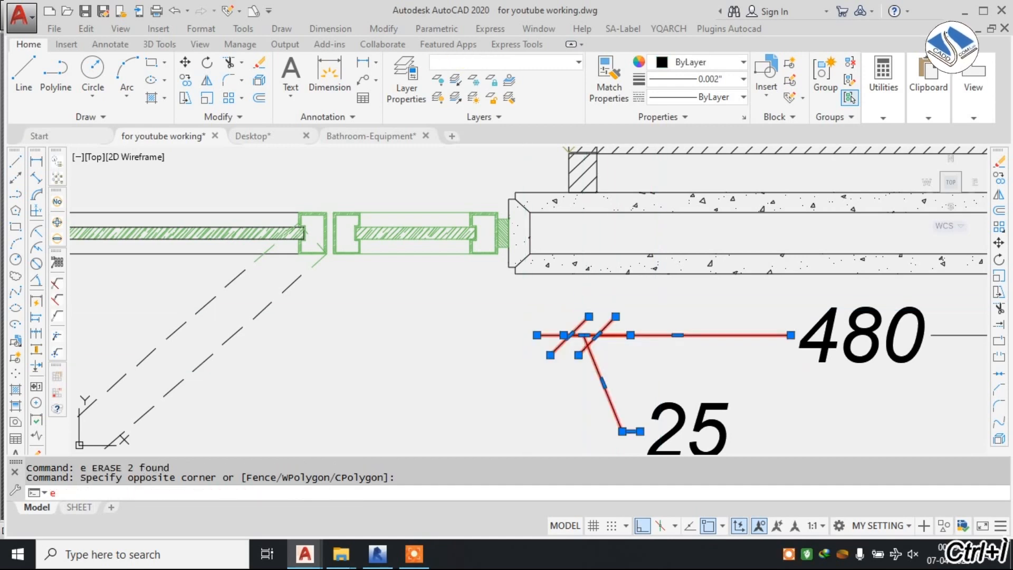
key("Return")
Erase the 480, 25 and 505 dimension texts and their remaining lines below the clad wall.
scroll(587, 278, "down", 2)
left_click(830, 301)
left_click(574, 388)
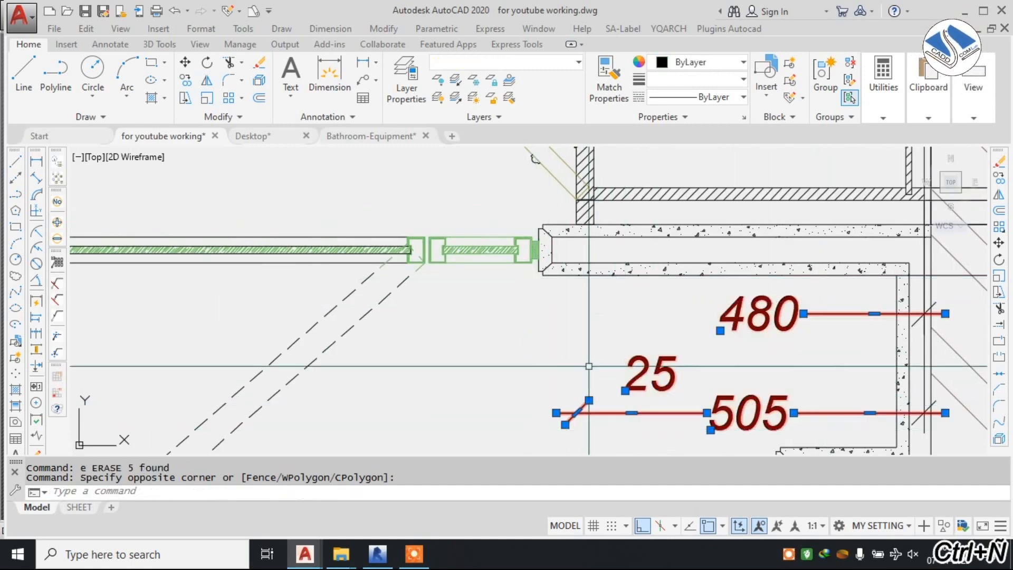
type("e")
key("Return")
scroll(528, 295, "down", 2)
middle_click_drag(356, 279, 396, 264)
scroll(710, 247, "up", 5)
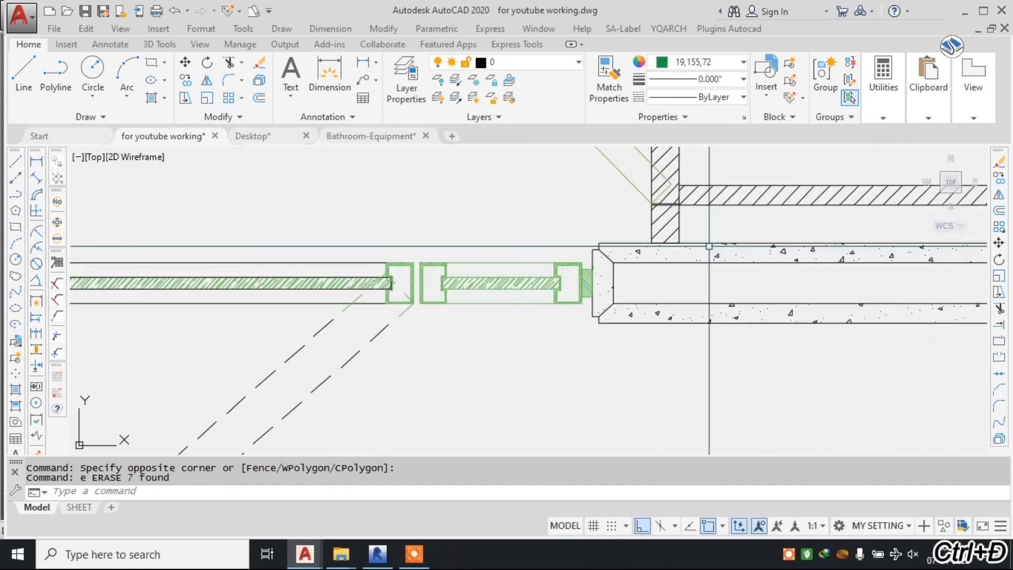
left_click(600, 278)
scroll(758, 310, "down", 3)
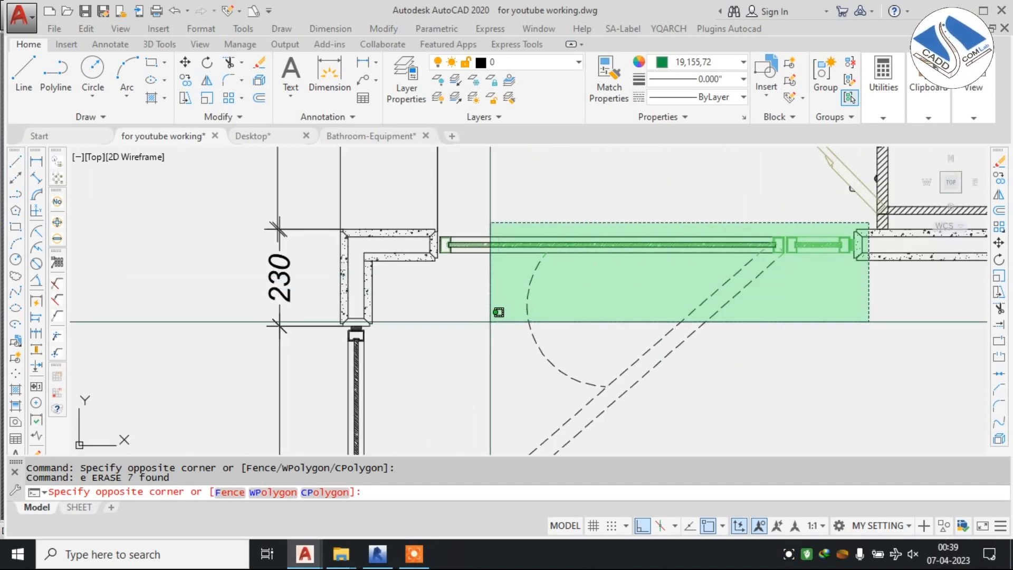
left_click(359, 332)
middle_click_drag(359, 333, 424, 372)
left_click(563, 190, "shift")
left_click(465, 225, "shift")
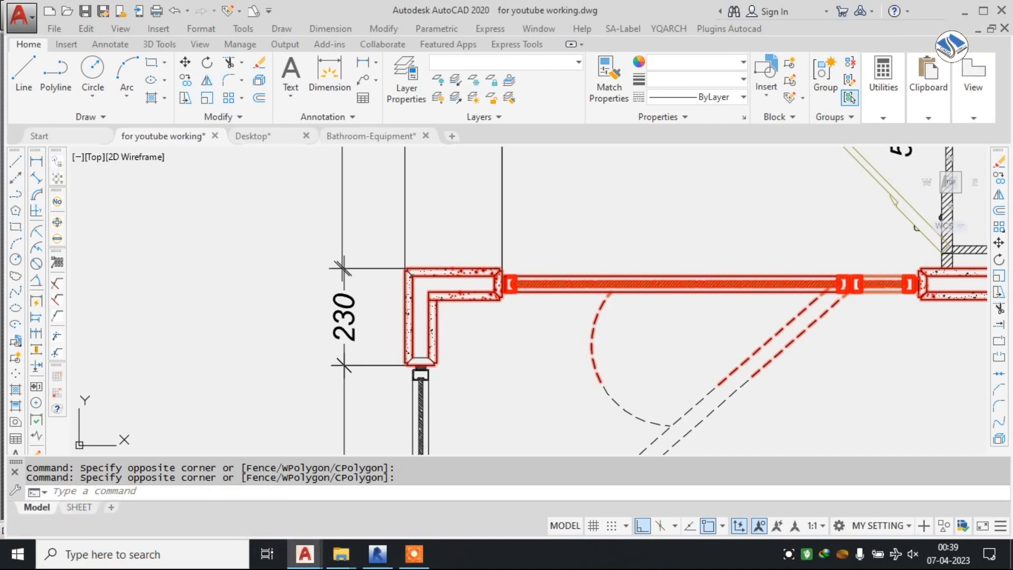
mouse_move(586, 369)
middle_mouse_down("ctrl")
mouse_move(585, 443)
mouse_move(554, 364)
middle_mouse_up("ctrl")
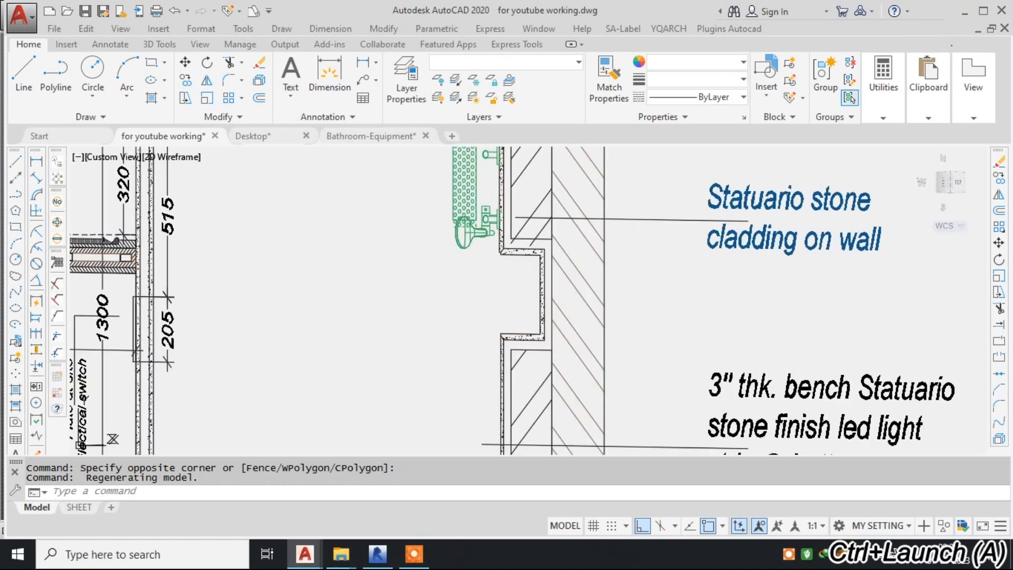
key("Escape")
scroll(416, 255, "down", 4)
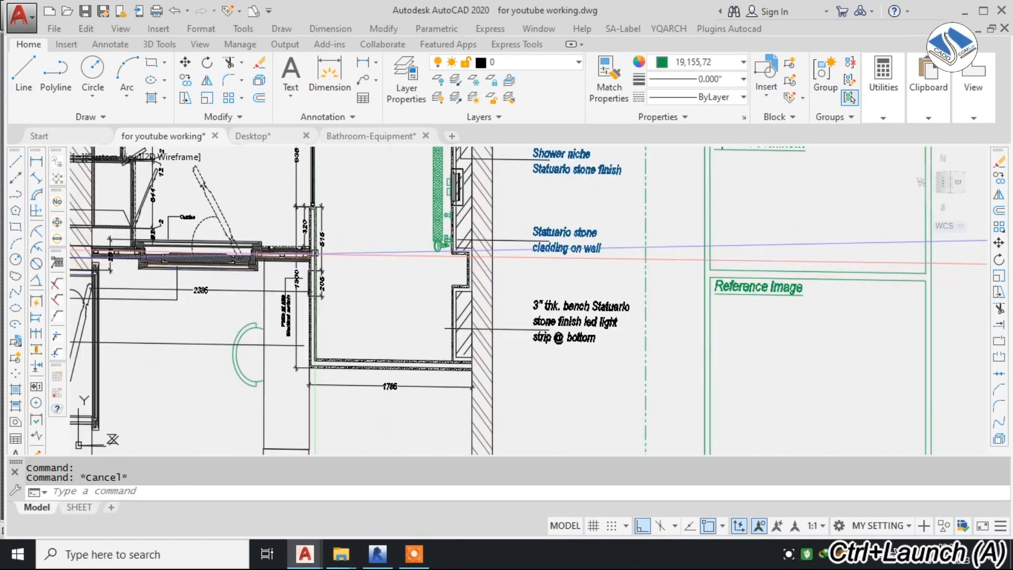
middle_click_drag(219, 255, 377, 278)
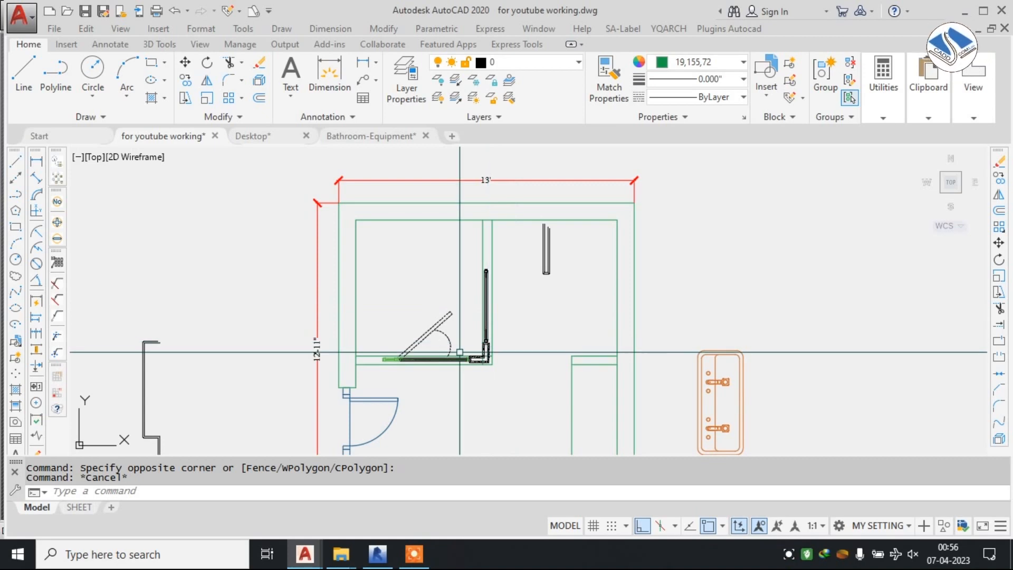
Move the loose clad wall piece by its end midpoint onto the upper end of the vertical glass panel in the toilet layout.
scroll(460, 352, "up", 5)
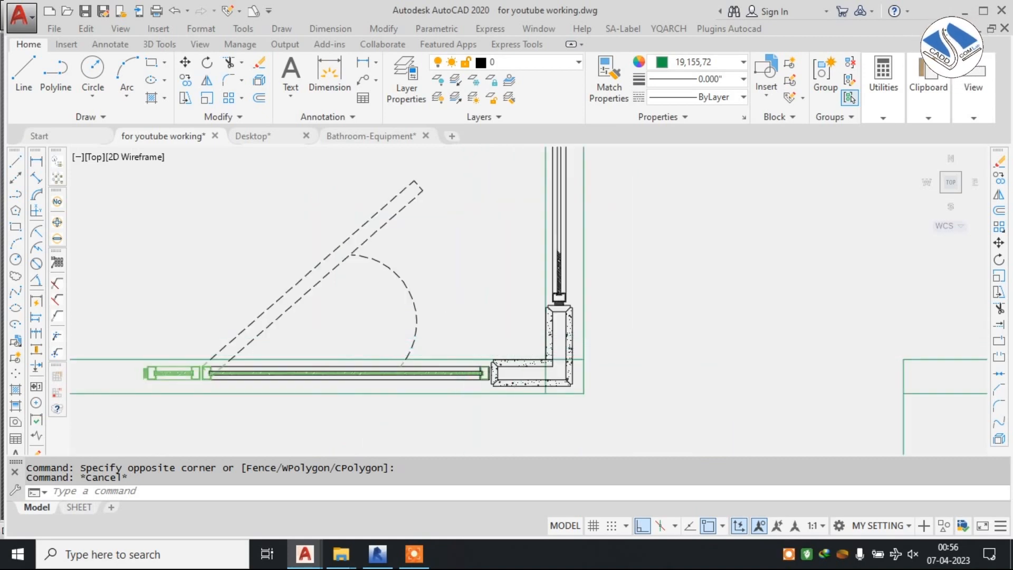
middle_click_drag(554, 246, 518, 296)
scroll(484, 319, "down", 3)
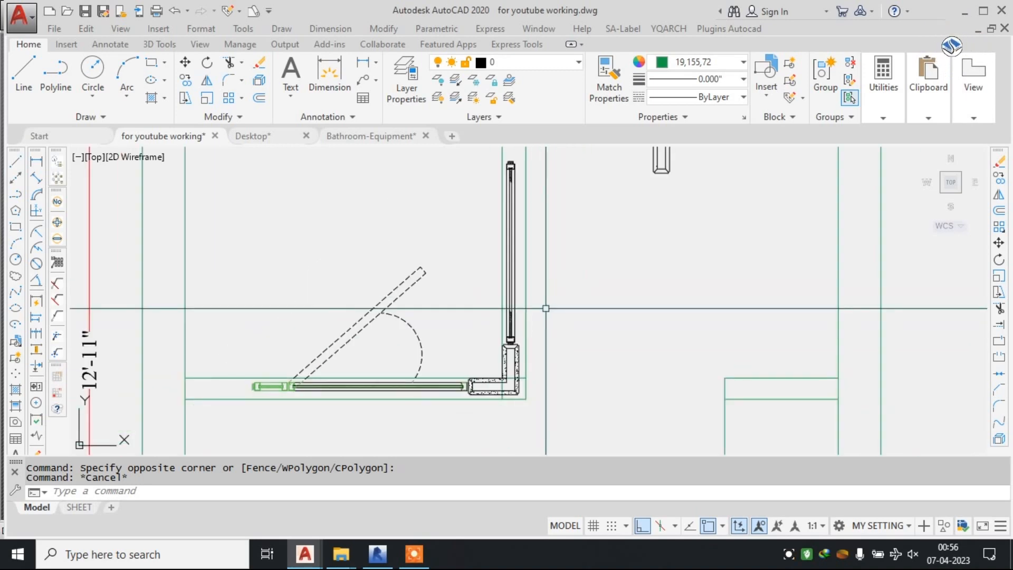
scroll(543, 308, "down", 4)
scroll(533, 260, "up", 4)
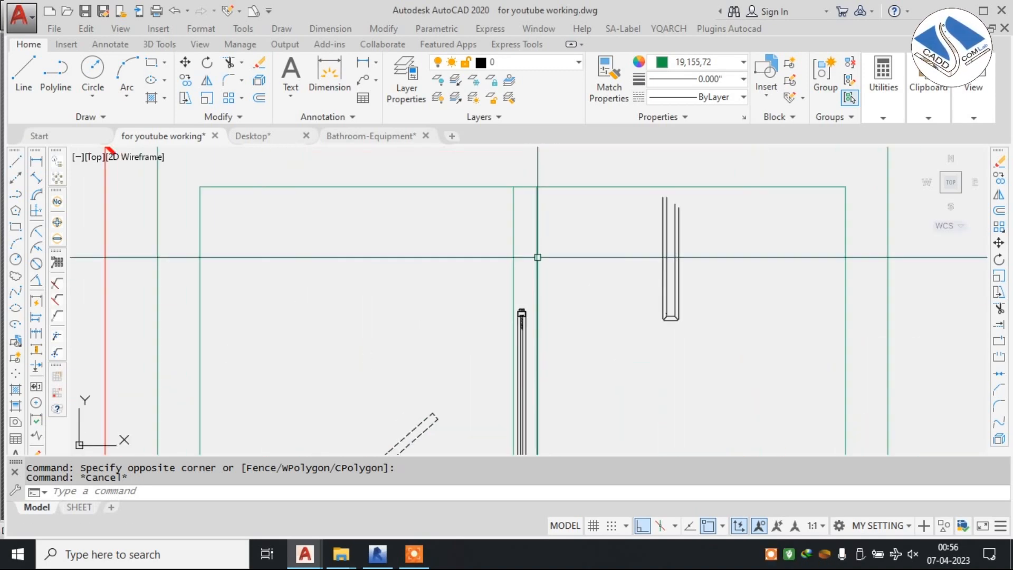
left_click(737, 227)
left_click(587, 334)
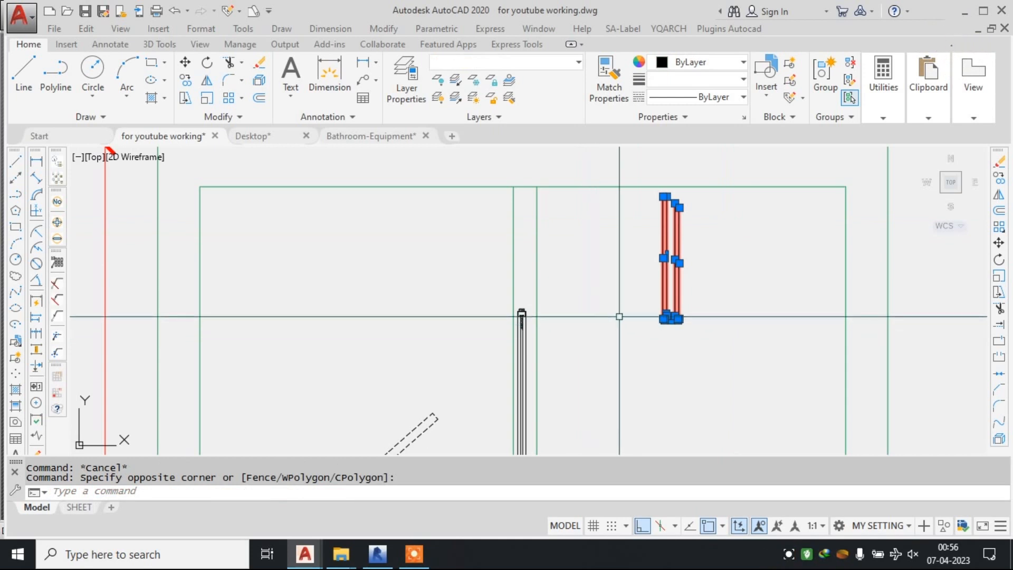
scroll(652, 321, "up", 2)
type("m")
scroll(676, 322, "up", 2)
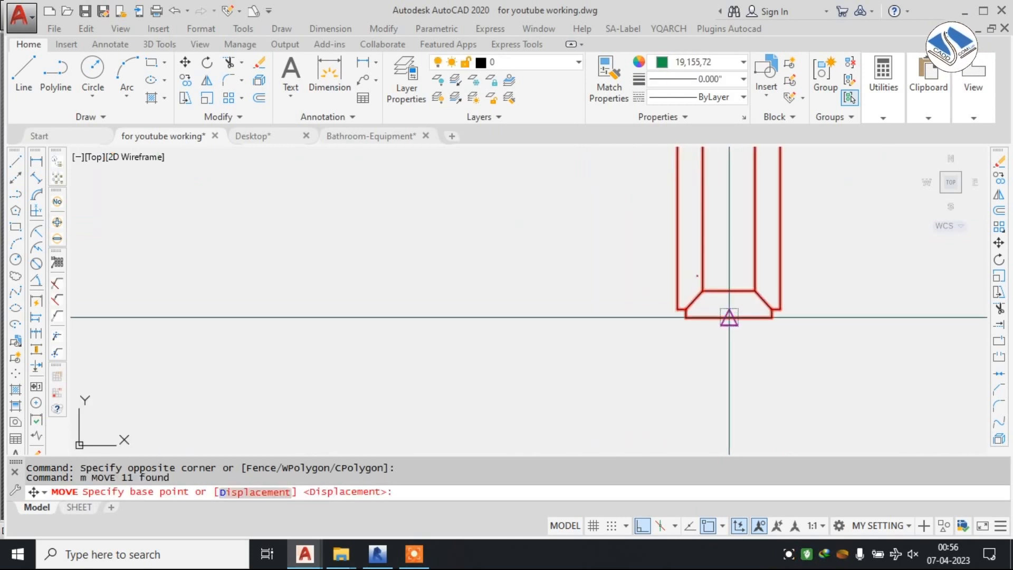
left_click(729, 317)
scroll(783, 290, "down", 2)
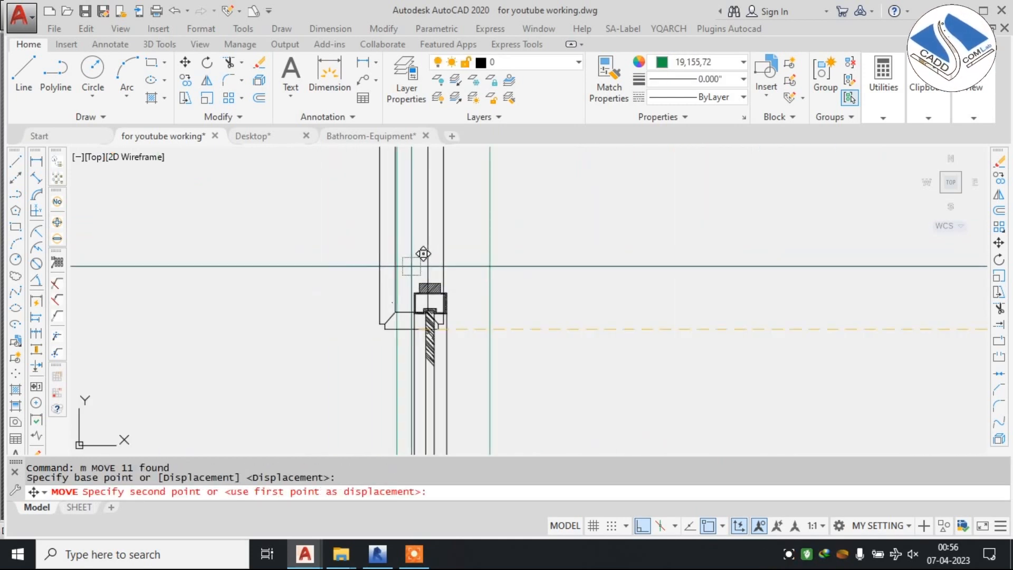
scroll(433, 266, "up", 3)
left_click(435, 277)
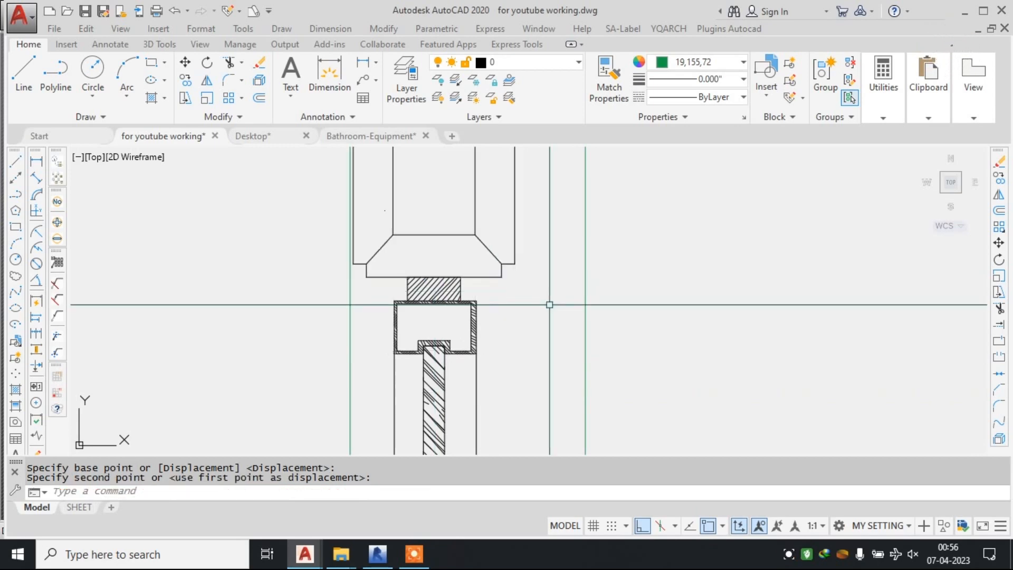
Erase the two original green partition lines alongside the vertical glass panel.
scroll(543, 297, "down", 1)
left_click(580, 315)
left_click(561, 331)
type("e")
left_click(439, 312)
left_click(414, 319)
Extend the clad wall piece's two short lines up to the inner face of the upper wall.
scroll(541, 224, "down", 1)
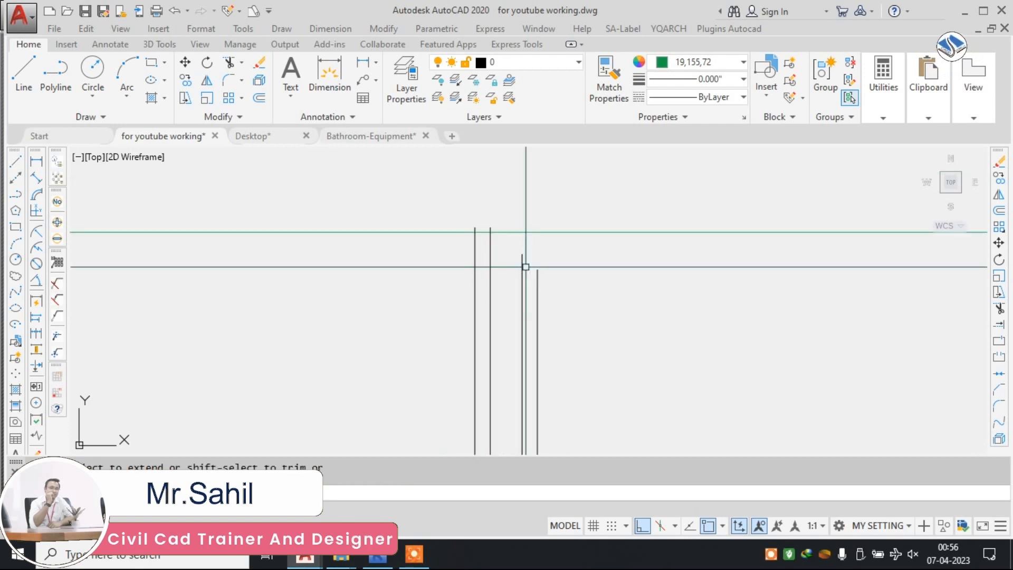
left_click(525, 273)
key("Escape")
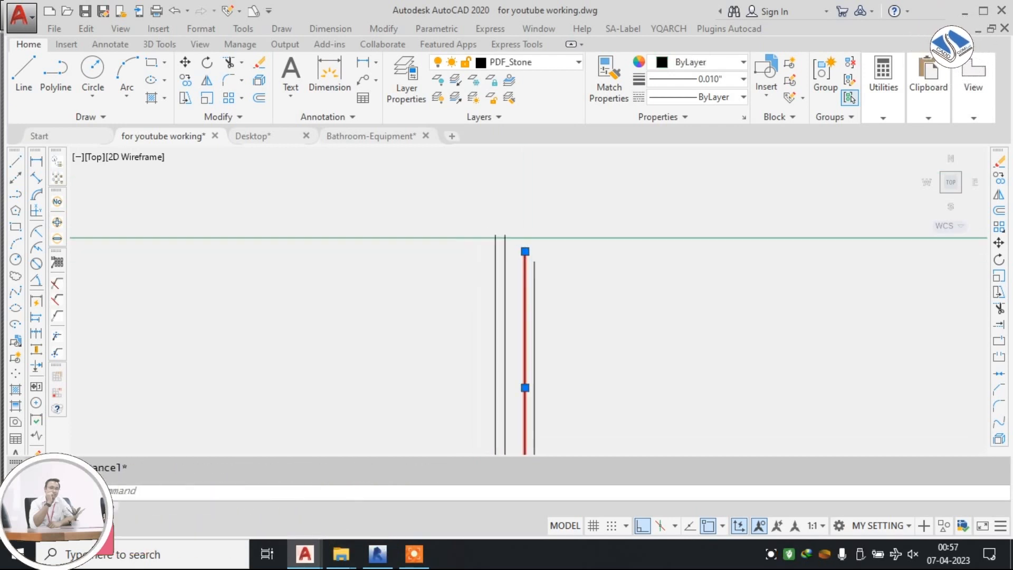
key("Escape")
type("ex")
key("Return")
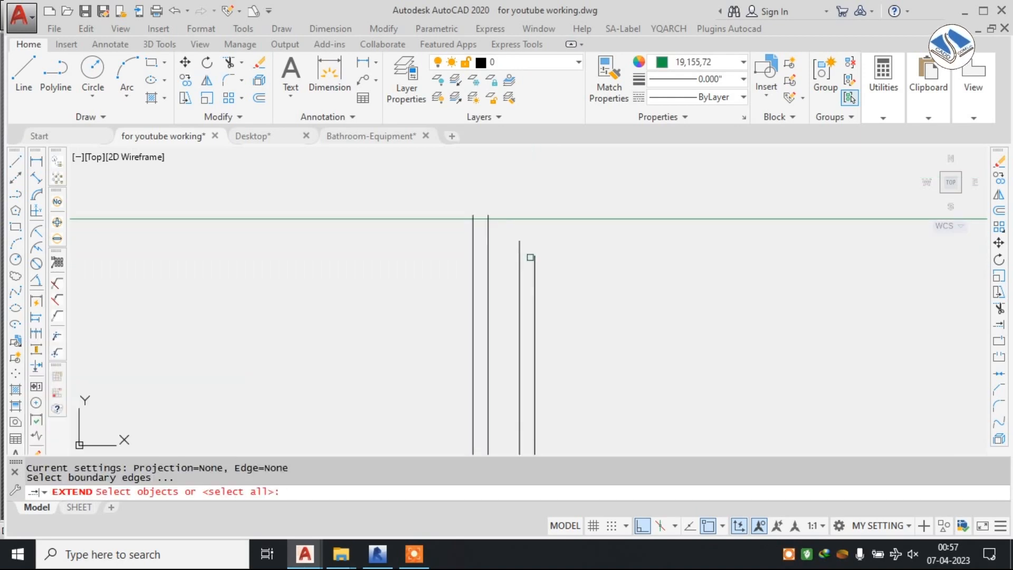
key("Return")
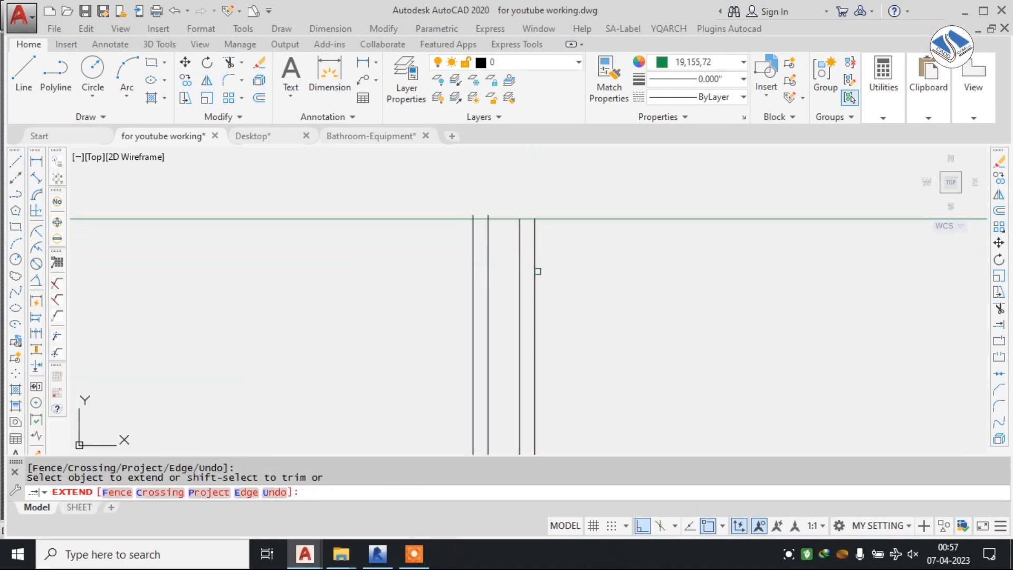
Trim the clad wall piece's two lines that overshoot the inner face of the upper wall.
key("Escape")
key("Escape")
type("tr")
key("Return")
scroll(480, 201, "up", 5)
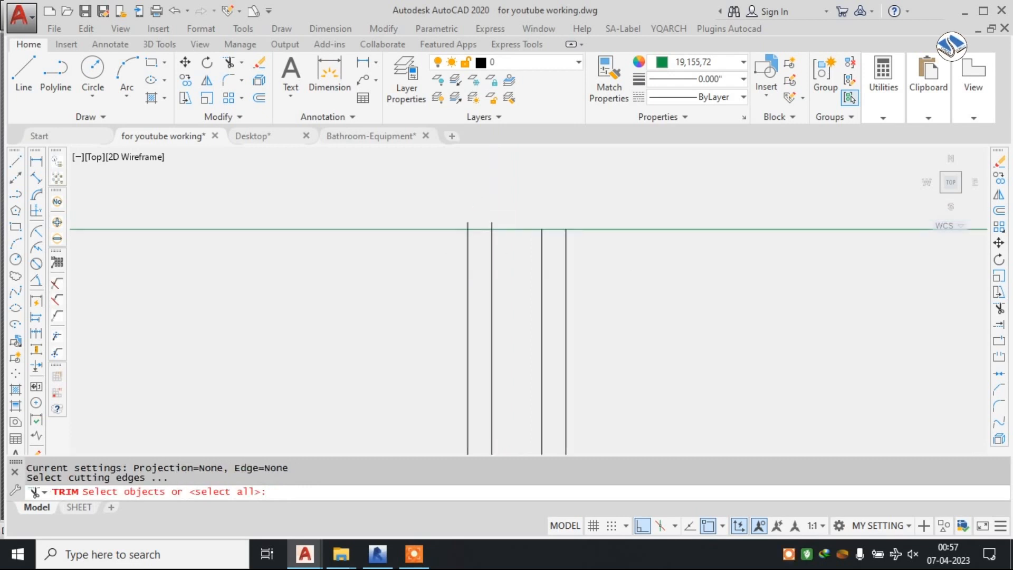
key("Return")
left_click(524, 212)
left_click(429, 263)
scroll(570, 192, "down", 9)
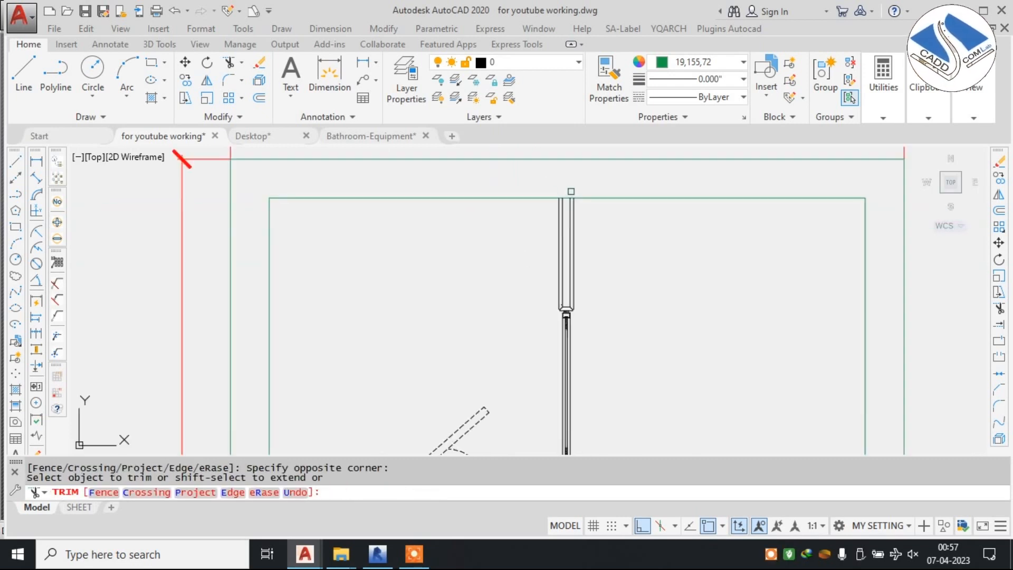
scroll(570, 238, "down", 6)
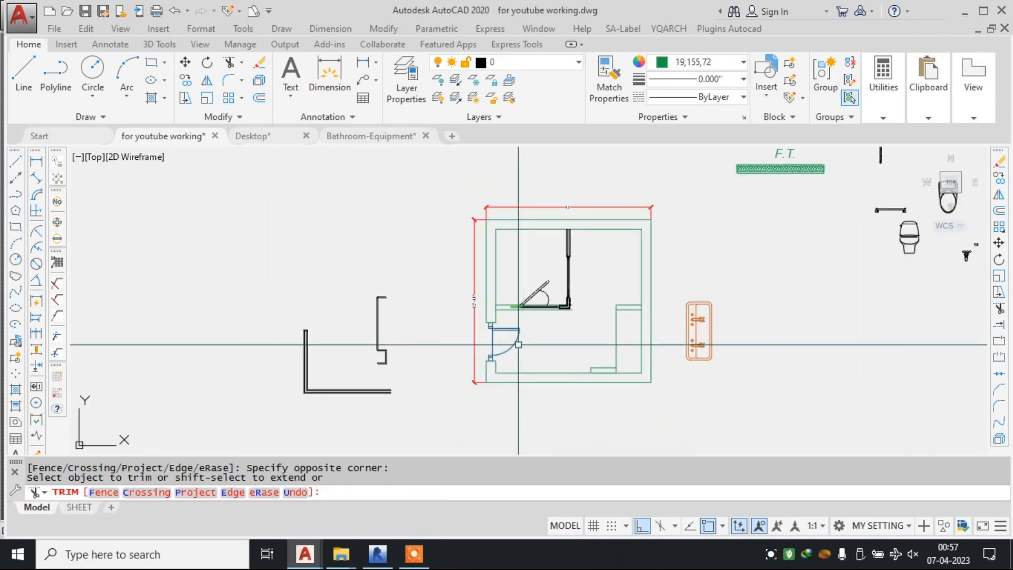
key("Escape")
scroll(520, 300, "up", 5)
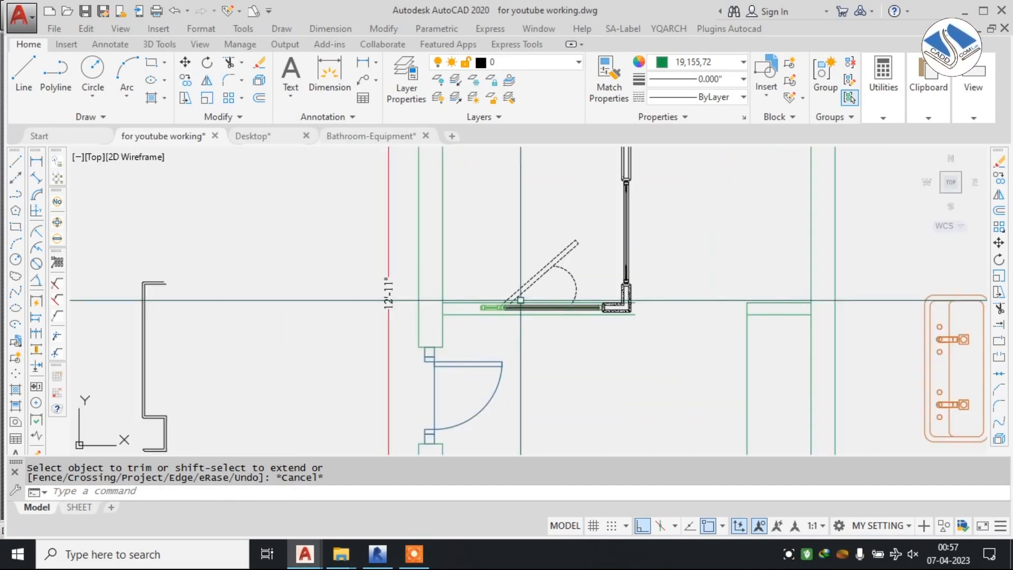
scroll(520, 301, "up", 6)
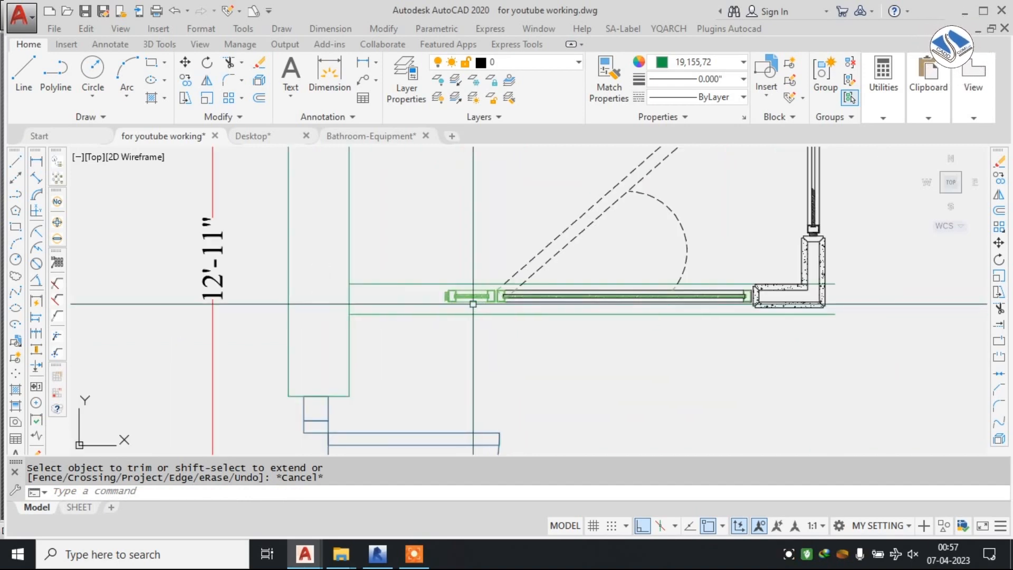
scroll(474, 301, "down", 4)
mouse_move(741, 209)
middle_mouse_down()
mouse_move(679, 344)
mouse_move(670, 405)
middle_mouse_up()
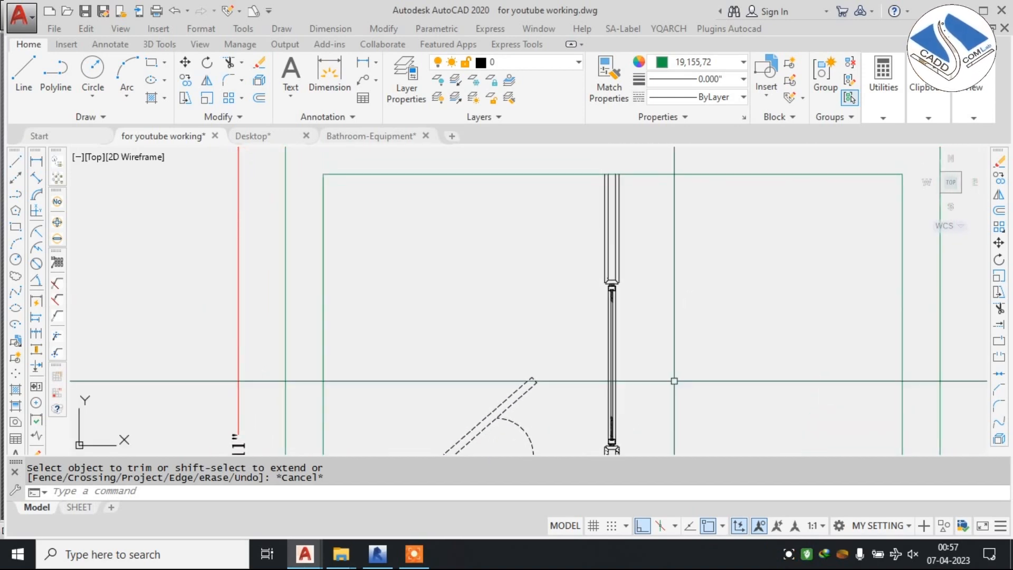
scroll(631, 262, "up", 3)
scroll(597, 291, "up", 6)
left_click(683, 214)
left_click(440, 261)
scroll(589, 297, "up", 6)
left_click(835, 210)
left_click(333, 295)
left_click(508, 349)
left_click(468, 283)
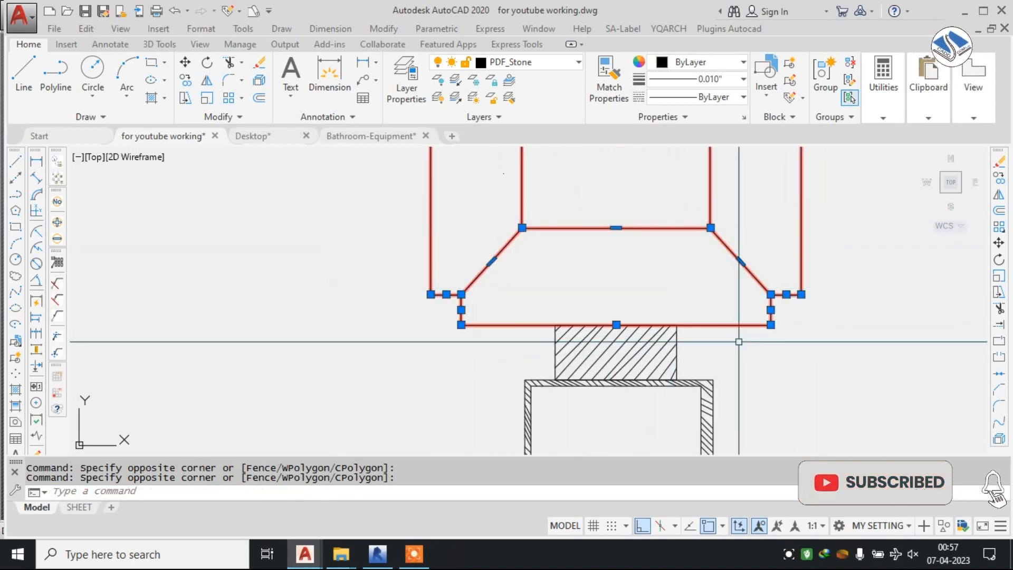
scroll(580, 261, "down", 12)
type("c")
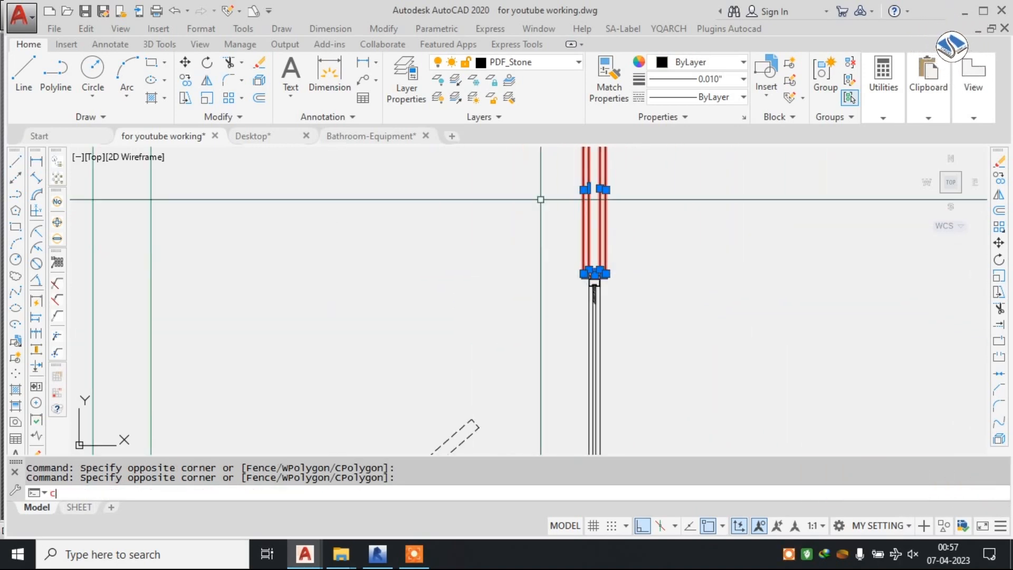
key("space")
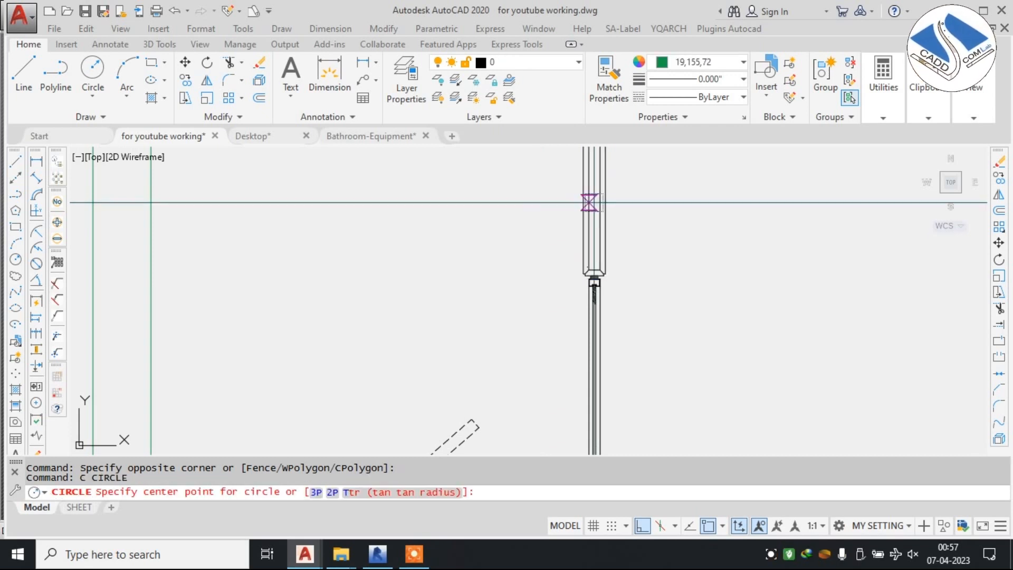
scroll(597, 228, "up", 4)
left_click(555, 223)
key("Escape")
left_click(500, 237)
key("Escape")
Copy the clad wall piece above the vertical glass panel to the free space beside the left wall, above the glass door partition.
left_click(672, 224)
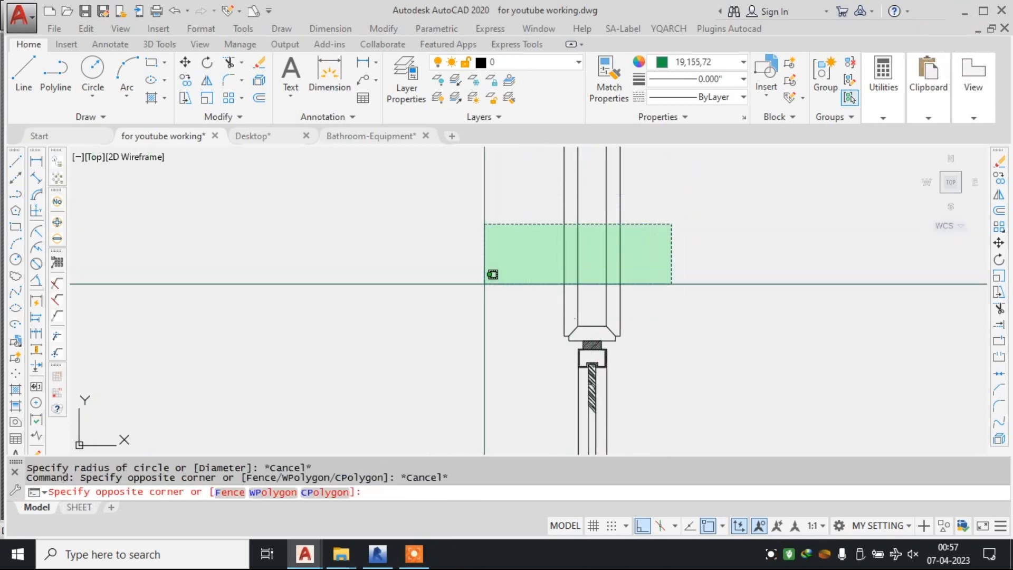
left_click(490, 328)
scroll(574, 347, "up", 6)
scroll(694, 300, "up", 2)
left_click(841, 225)
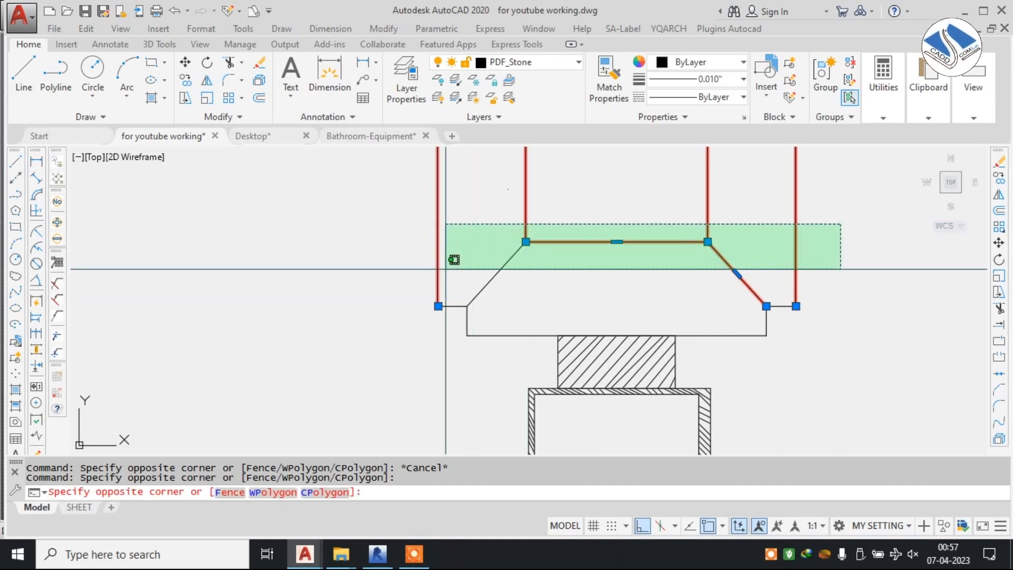
left_click(449, 264)
left_click(407, 265)
left_click(818, 349)
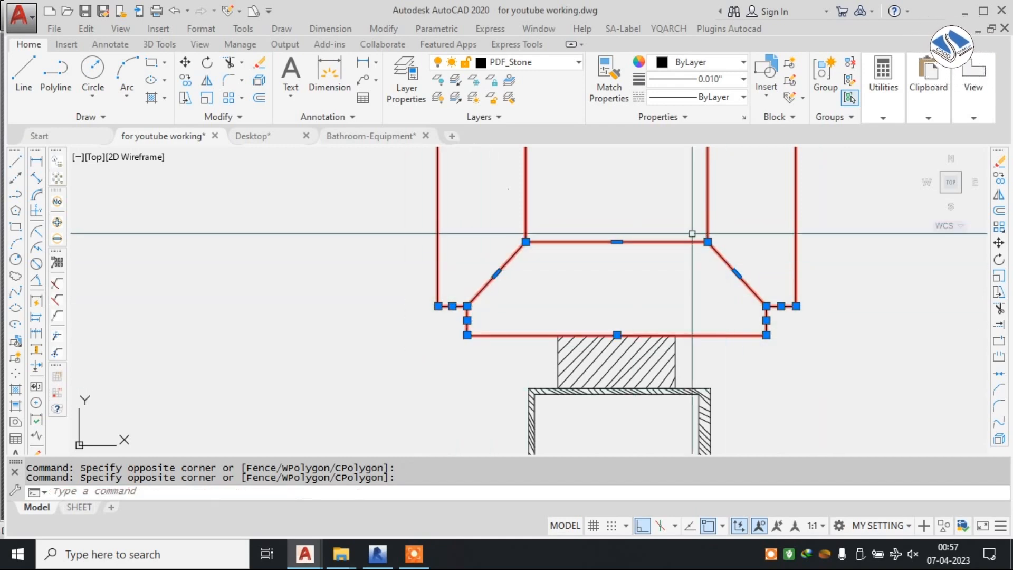
type("co")
key("Return")
left_click(641, 214)
scroll(648, 209, "down", 5)
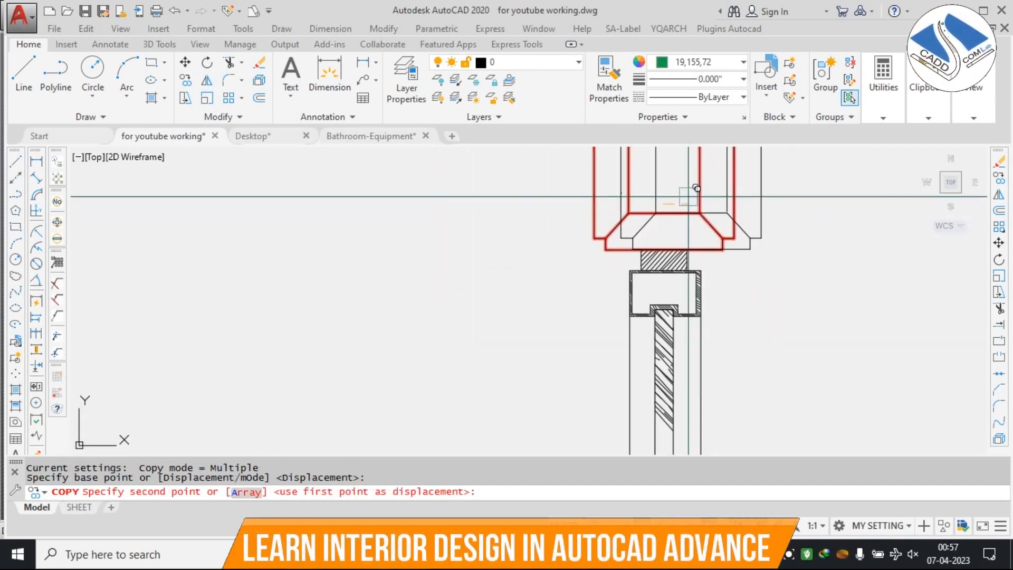
scroll(596, 219, "up", 7)
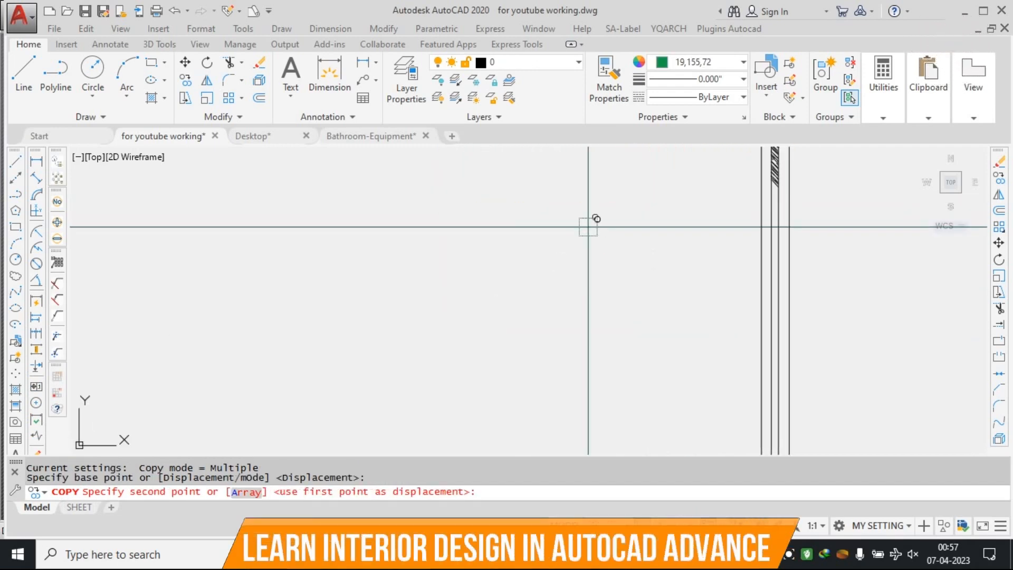
left_click(643, 526)
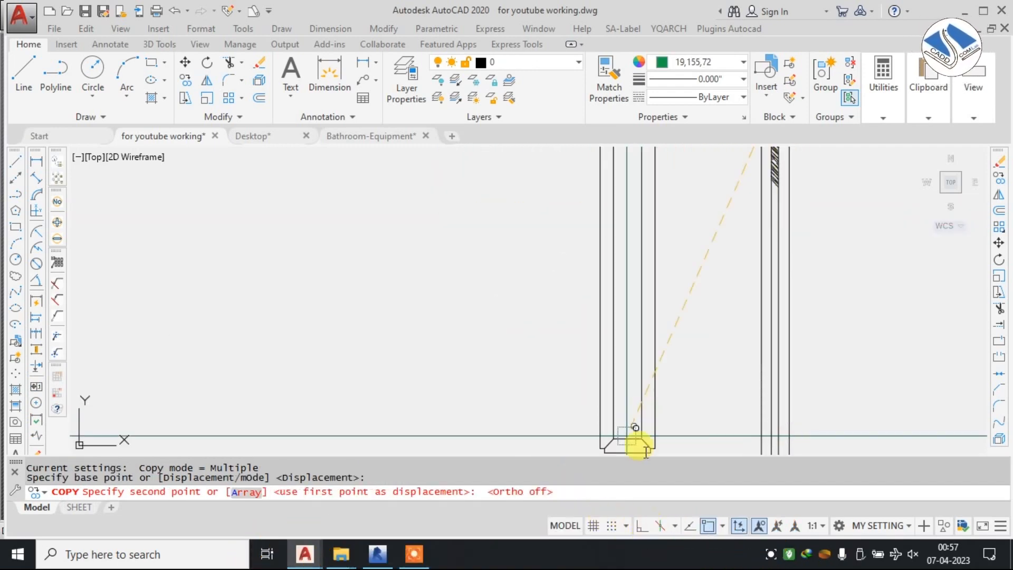
scroll(628, 369, "down", 3)
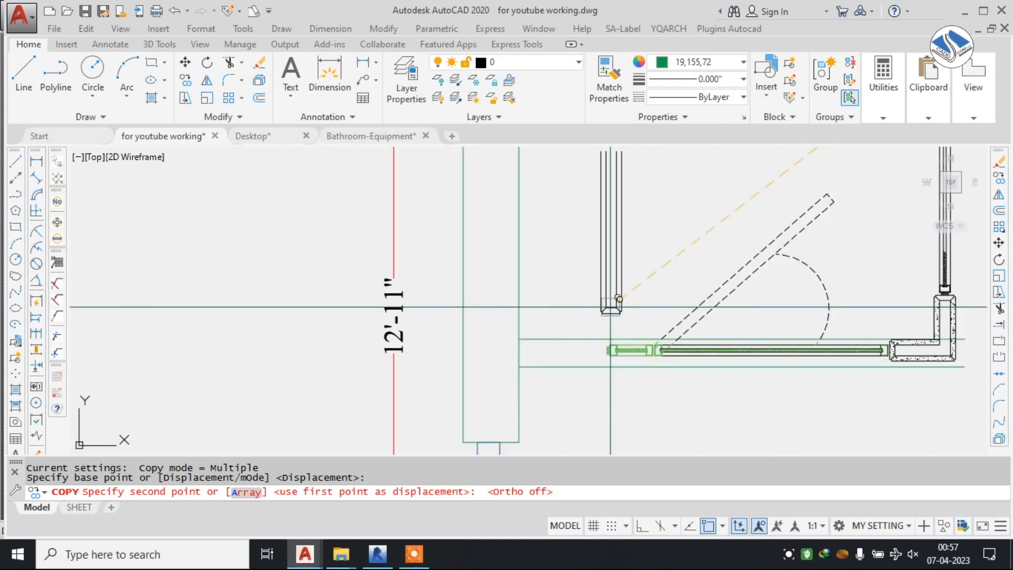
left_click(601, 277)
middle_click_drag(604, 281, 579, 372)
key("Escape")
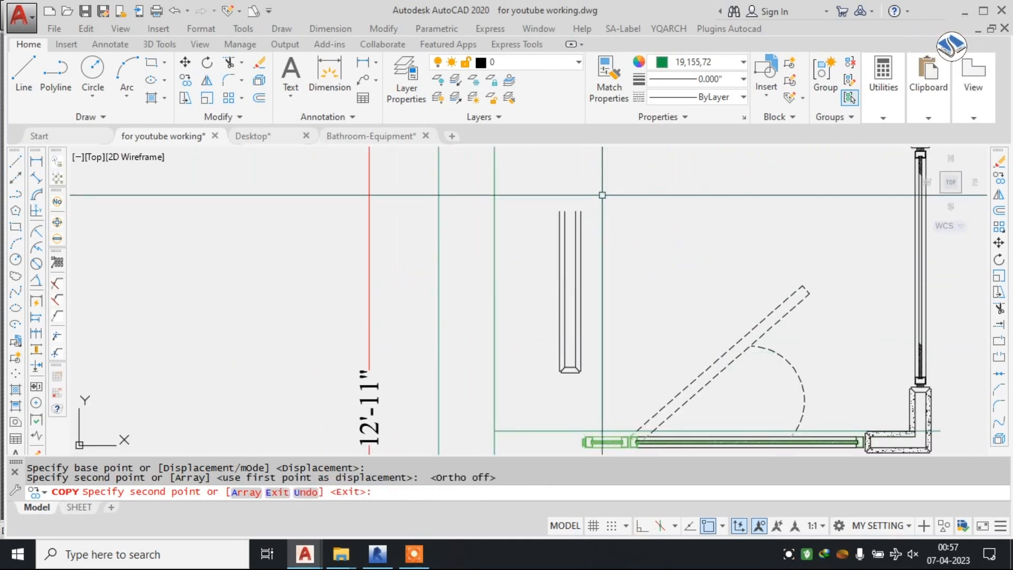
Rotate the copied clad wall piece 90° counterclockwise so it lies horizontally with its capped end toward the glass door.
left_click(603, 195)
left_click(510, 400)
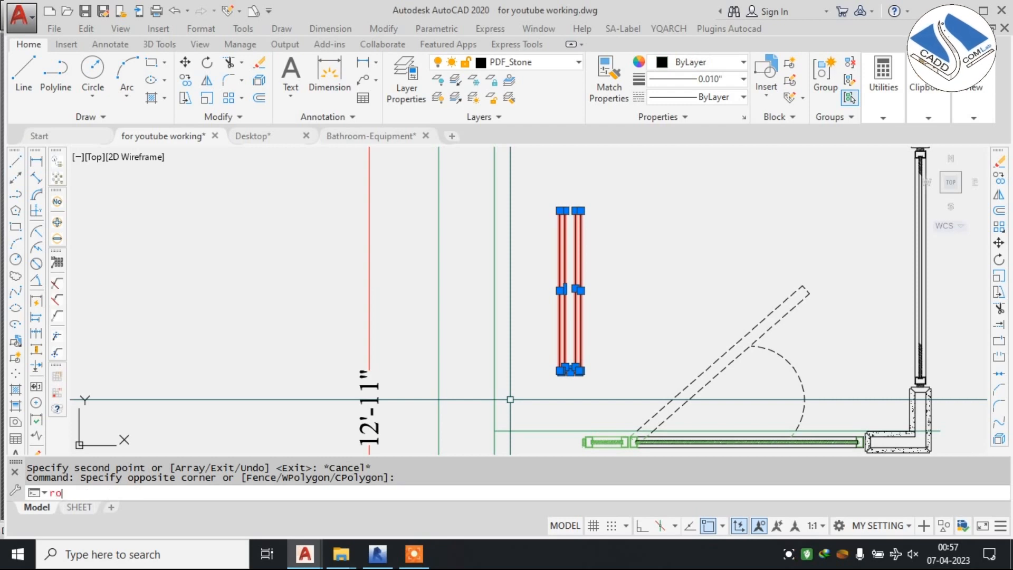
type("ro")
key("Return")
left_click(575, 328)
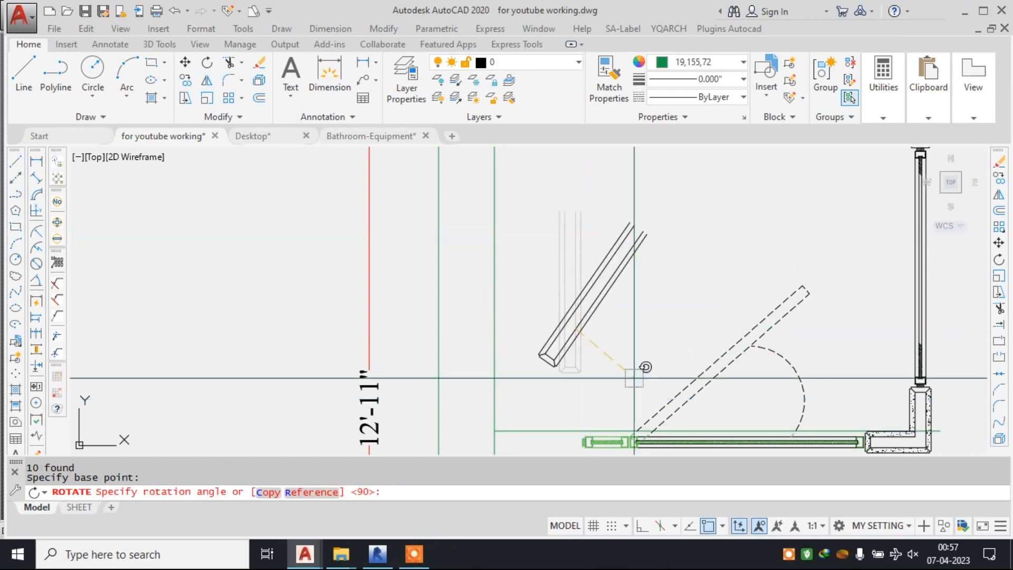
left_click(599, 188)
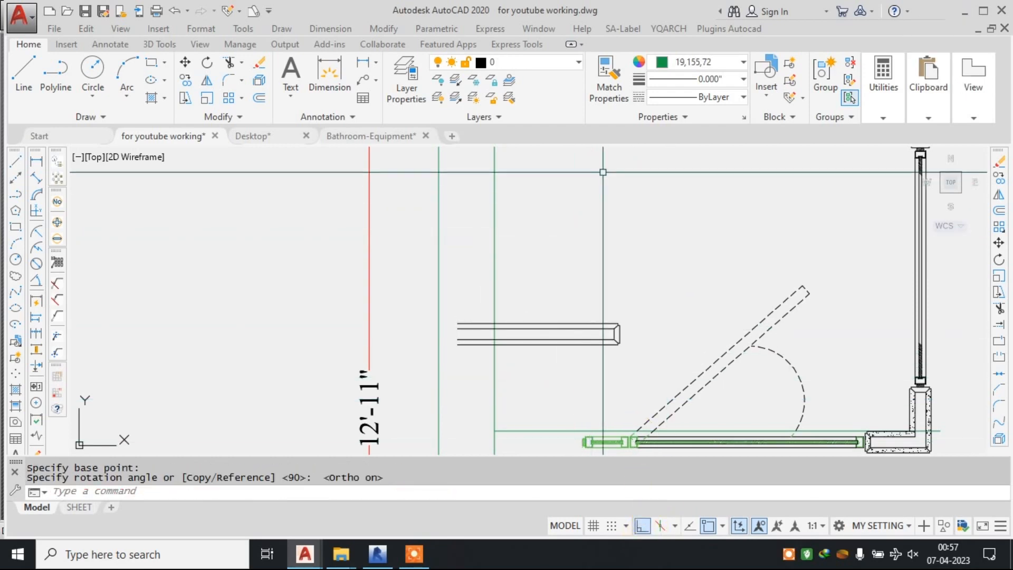
scroll(635, 355, "up", 4)
left_click(640, 283)
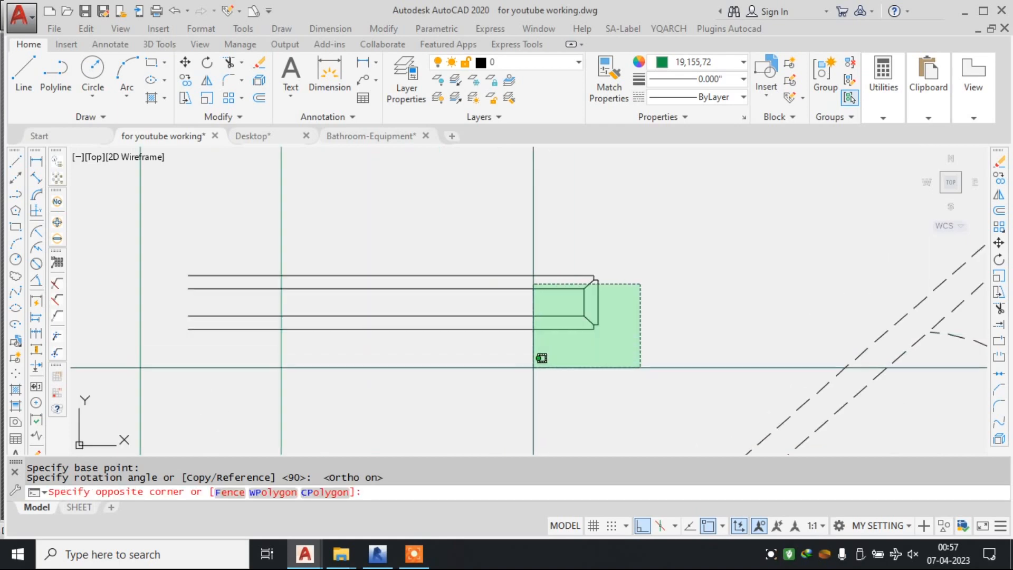
left_click(533, 367)
left_click(619, 243)
left_click(586, 281)
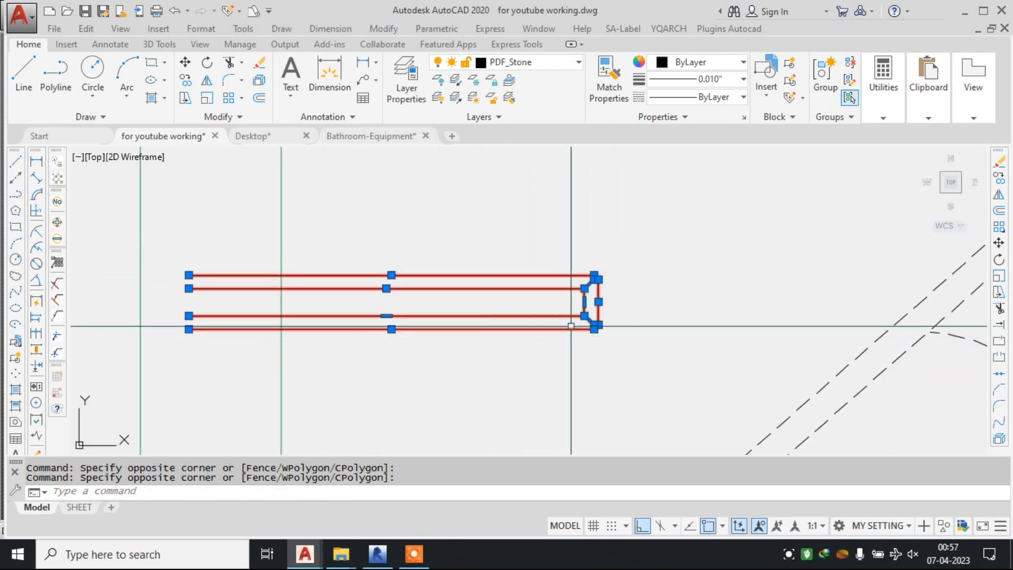
key("Return")
left_click(611, 252)
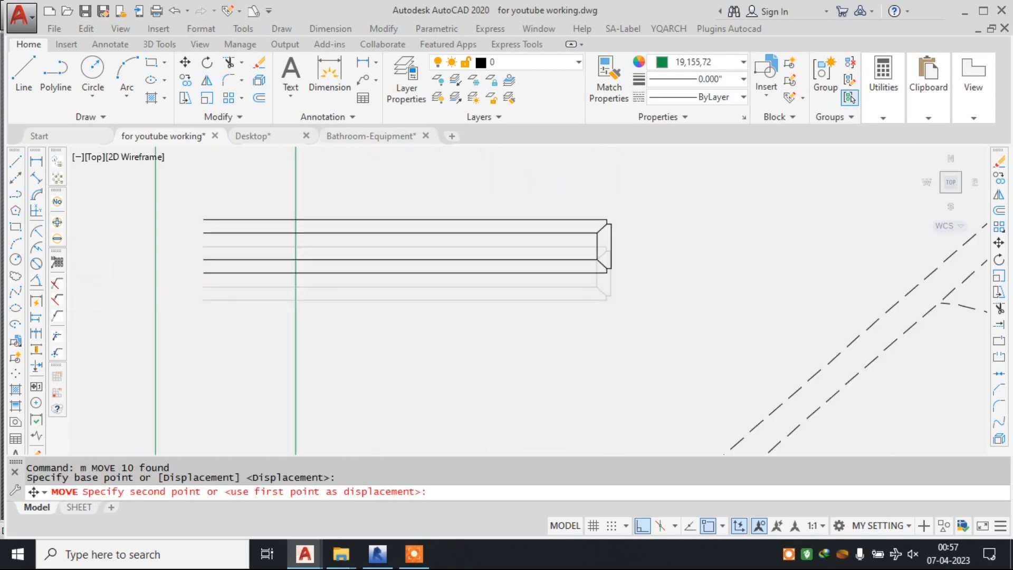
scroll(613, 308, "down", 2)
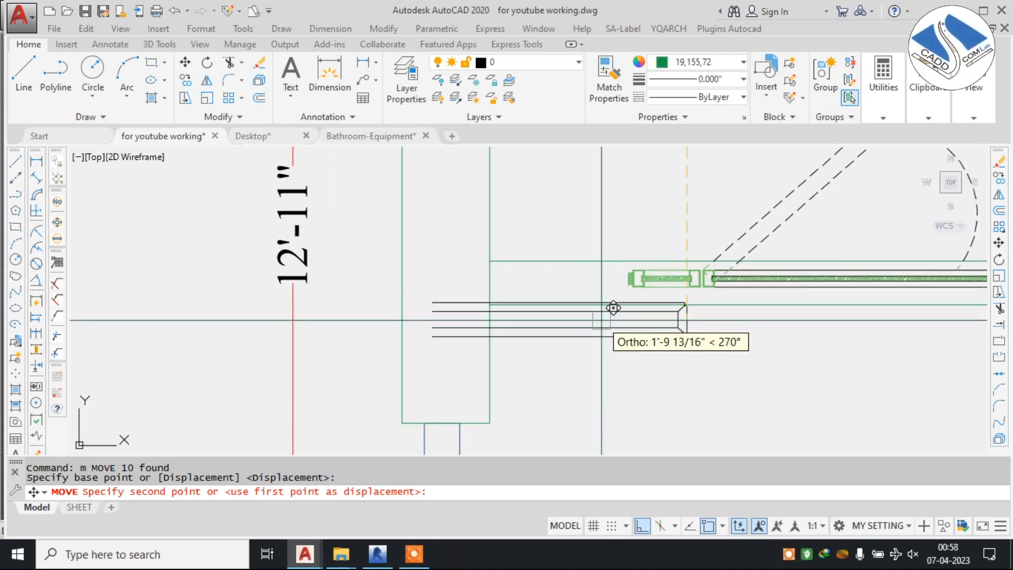
scroll(613, 308, "up", 6)
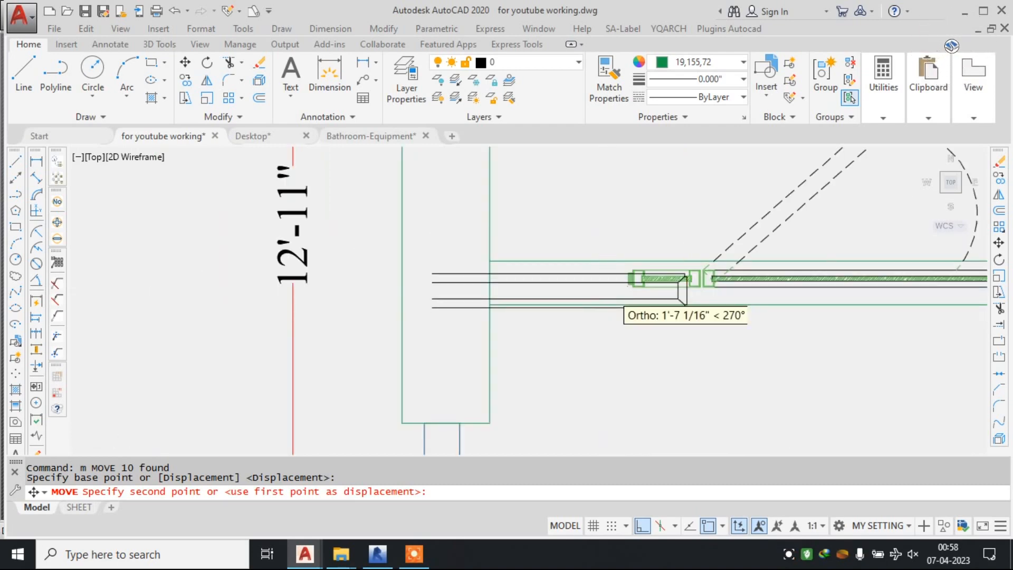
scroll(559, 233, "down", 3)
key("Escape")
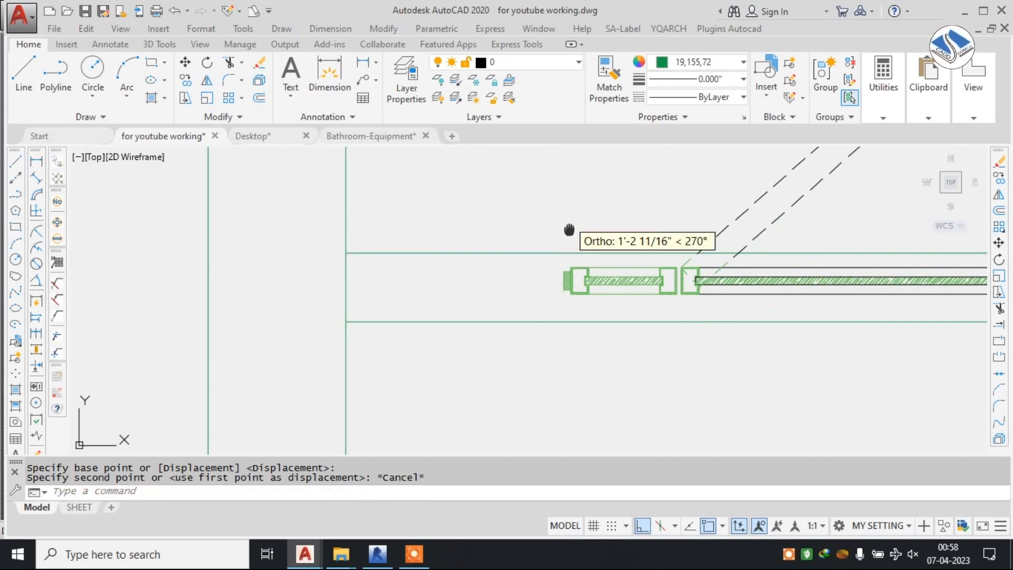
Move the horizontal clad wall piece by its capped end's midpoint onto the left end of the small fixed glass panel beside the door.
scroll(599, 303, "down", 2)
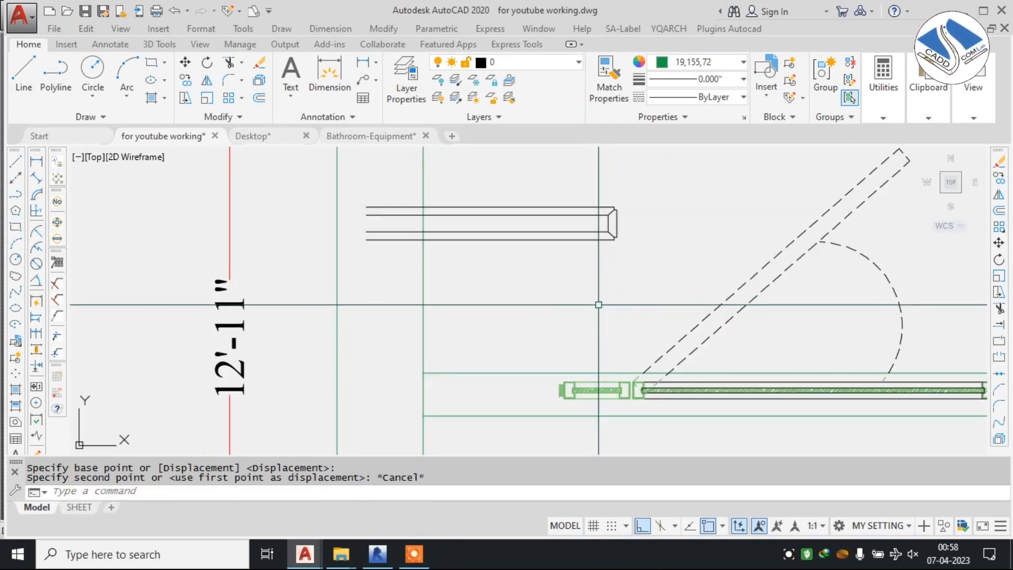
left_click(354, 195)
left_click(618, 285)
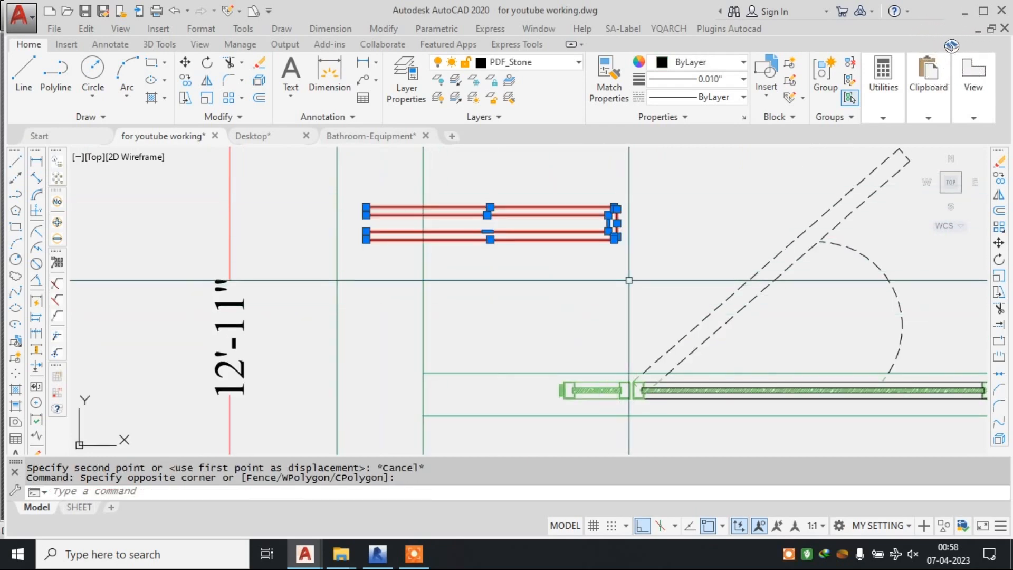
type("m")
key("Return")
scroll(631, 239, "up", 2)
left_click(607, 212)
scroll(601, 217, "down", 2)
middle_click_drag(603, 218, 658, 79)
scroll(607, 244, "up", 4)
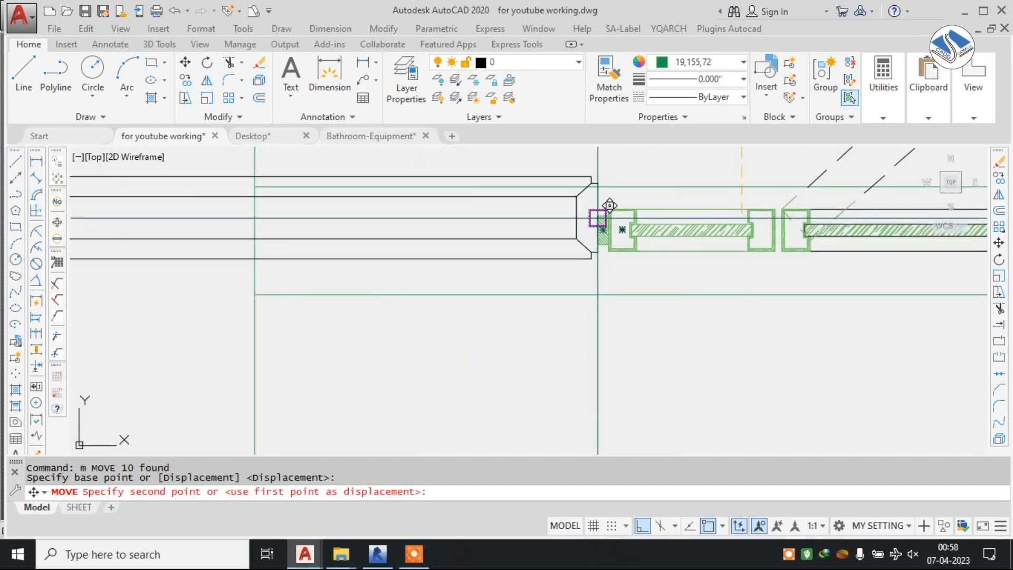
scroll(610, 205, "up", 4)
scroll(626, 243, "down", 3)
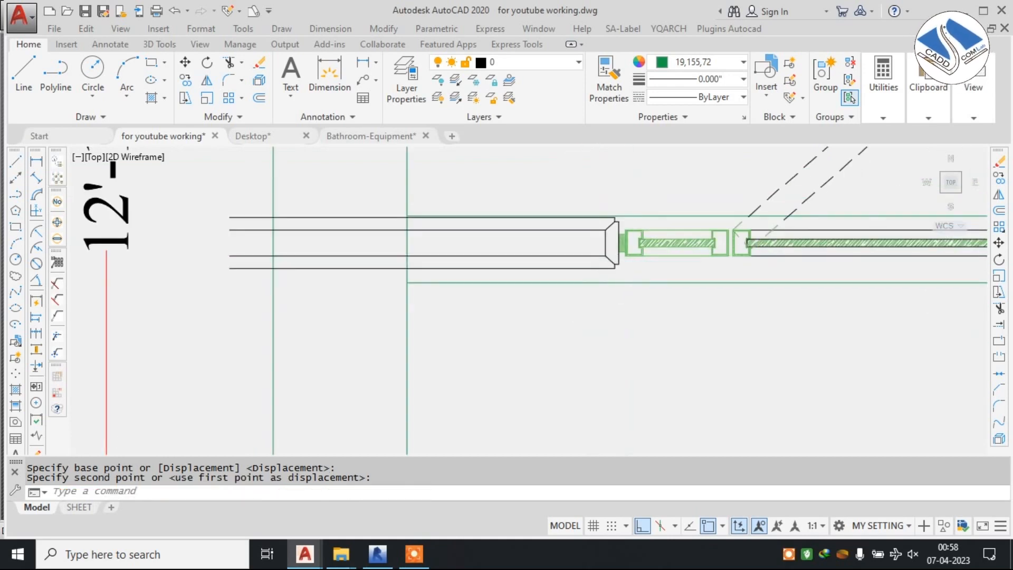
key("Escape")
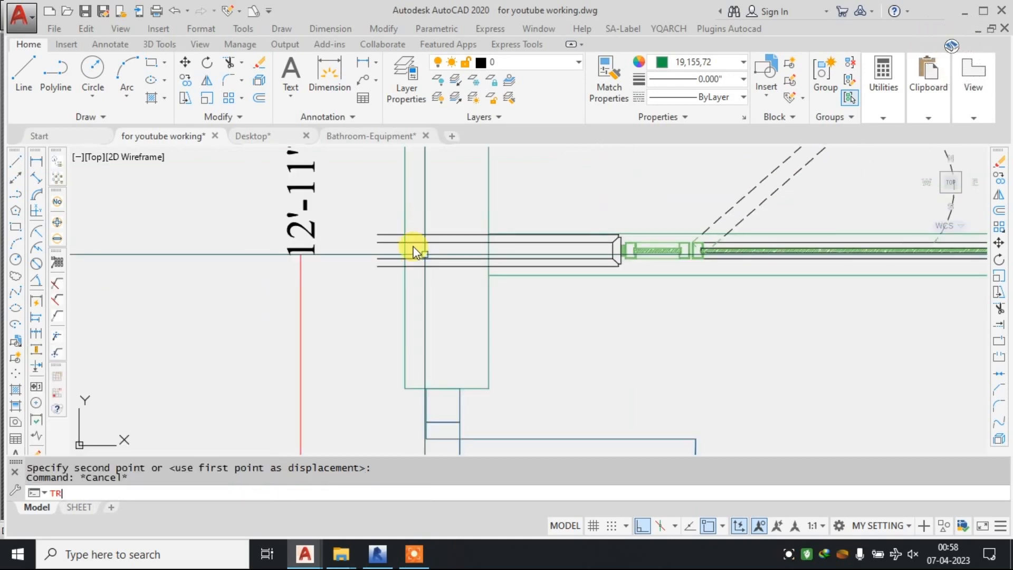
Trim the horizontal clad wall piece's lines back to the inner face of the left wall.
key("space")
scroll(439, 243, "up", 2)
key("space")
left_click(372, 208)
left_click(341, 307)
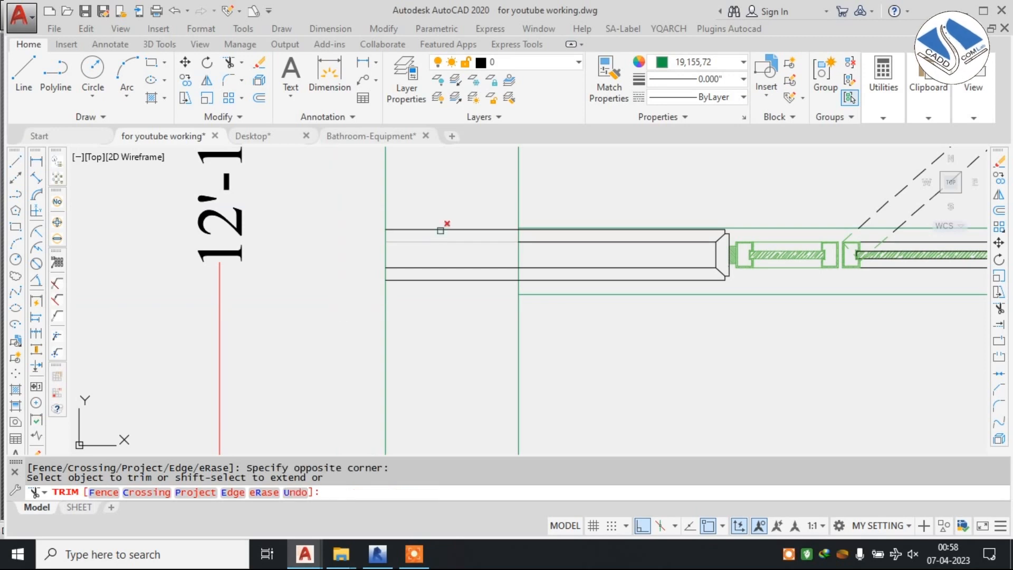
left_click(466, 207)
left_click(449, 305)
scroll(744, 289, "up", 2)
key("Escape")
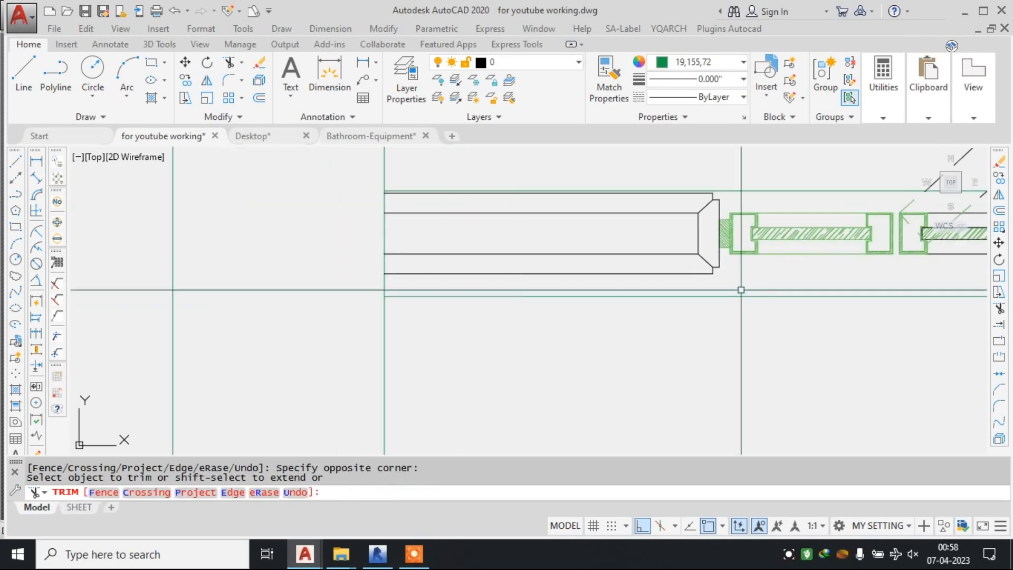
Erase the two original green partition lines running along the horizontal clad wall piece and glass door.
type("e")
key("space")
left_click(751, 286)
left_click(715, 315)
key("Escape")
left_click(738, 284)
left_click(719, 315)
type("e")
key("space")
left_click(761, 170)
left_click(742, 194)
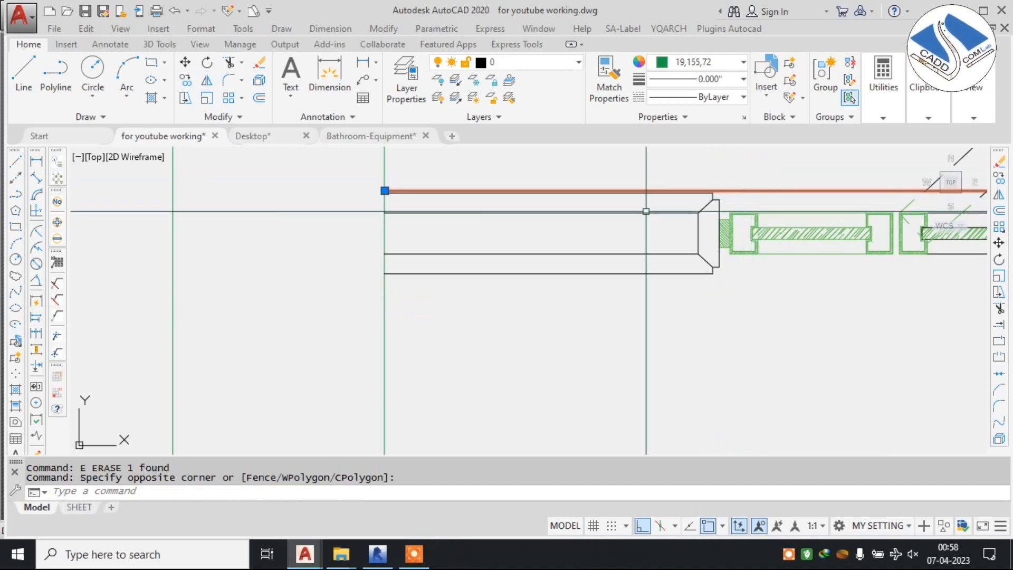
type("e")
key("space")
scroll(461, 274, "down", 2)
scroll(481, 274, "down", 4)
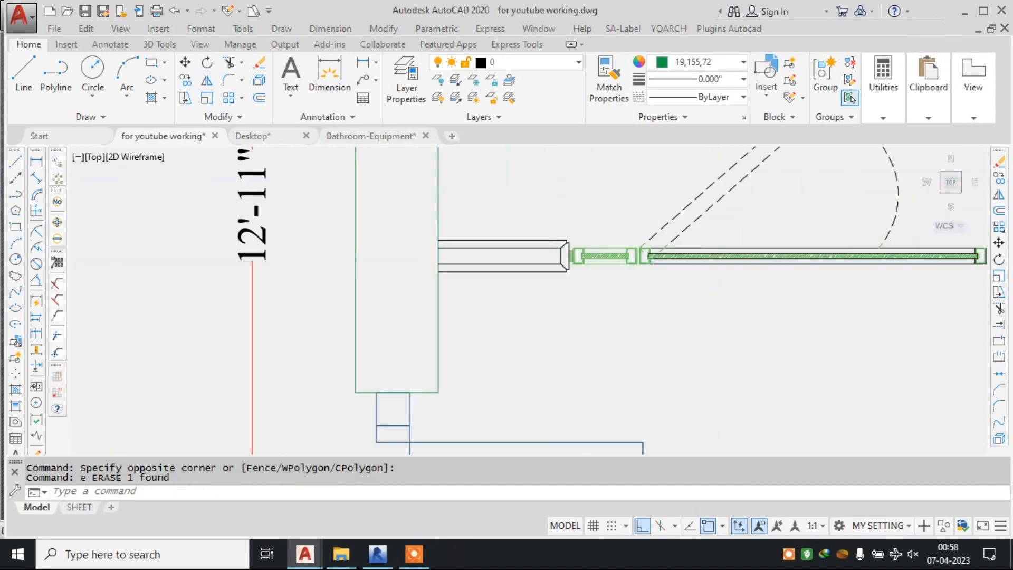
middle_click_drag(796, 240, 627, 268)
middle_click_drag(682, 190, 619, 285)
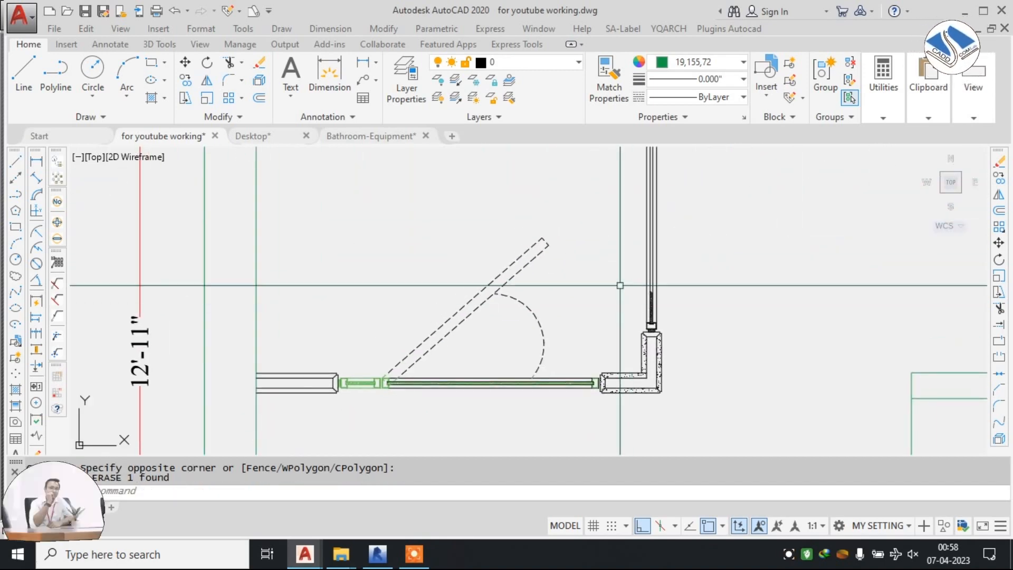
scroll(605, 268, "down", 2)
middle_click_drag(644, 227, 629, 267)
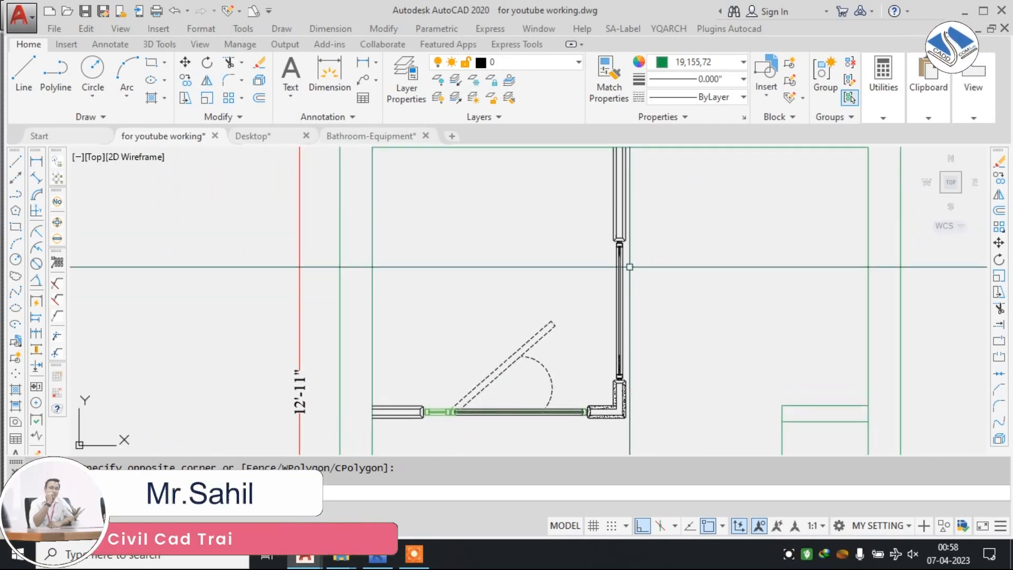
Erase the leftover green line running alongside the vertical partition and glass panel.
scroll(628, 219, "up", 5)
left_click(644, 261)
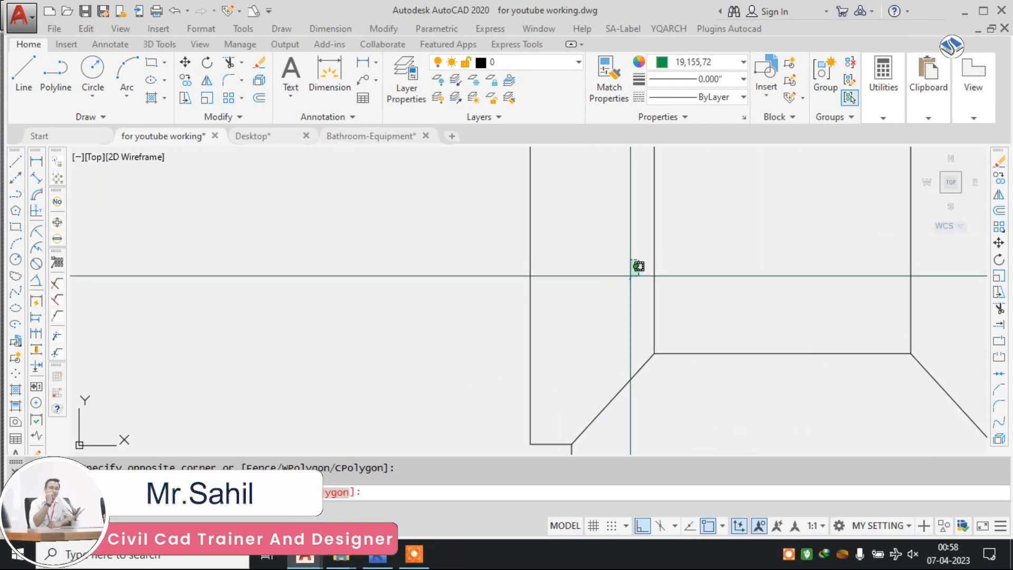
left_click(618, 292)
key("Delete")
scroll(634, 273, "down", 6)
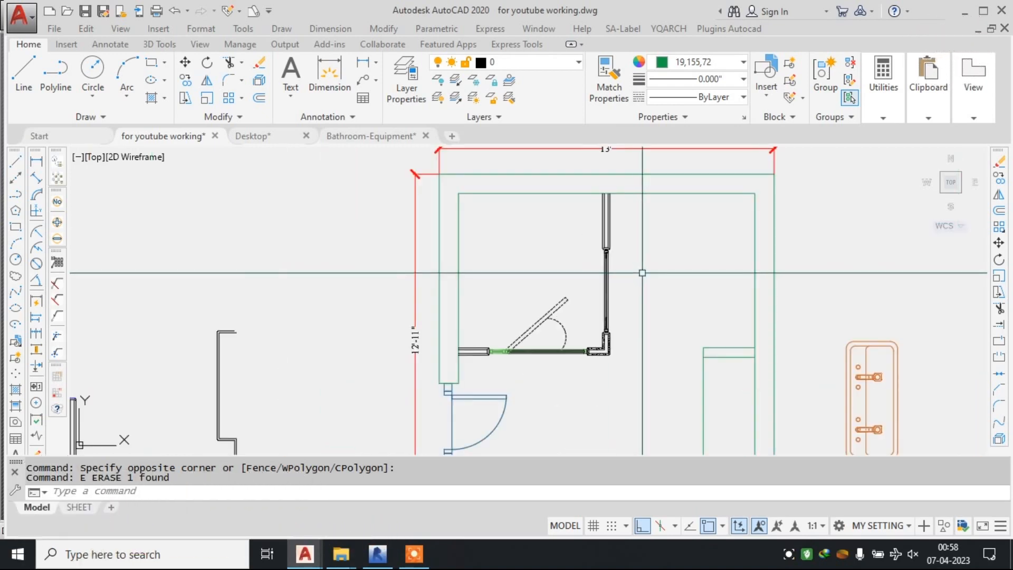
scroll(555, 253, "down", 2)
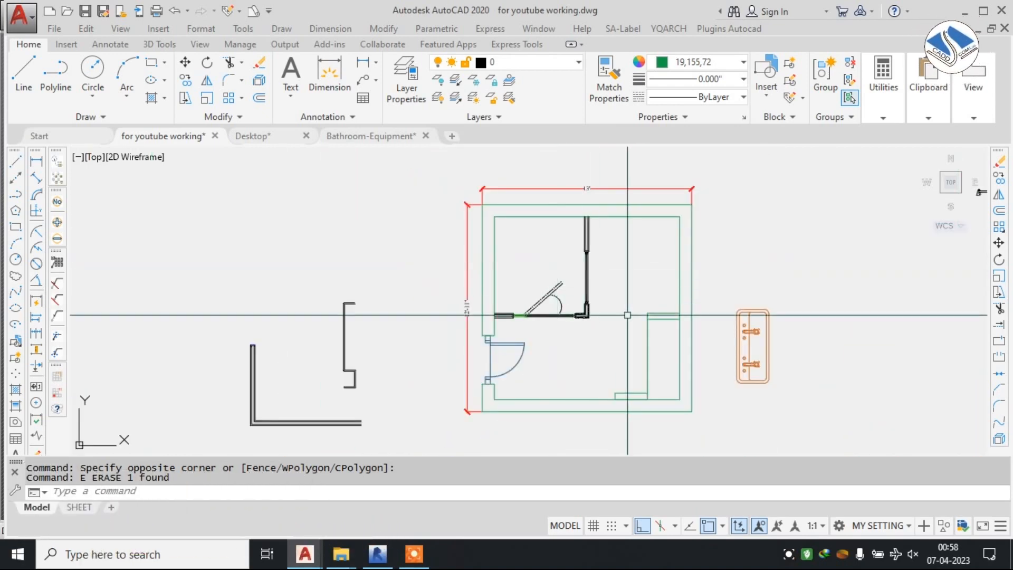
scroll(565, 317, "down", 3)
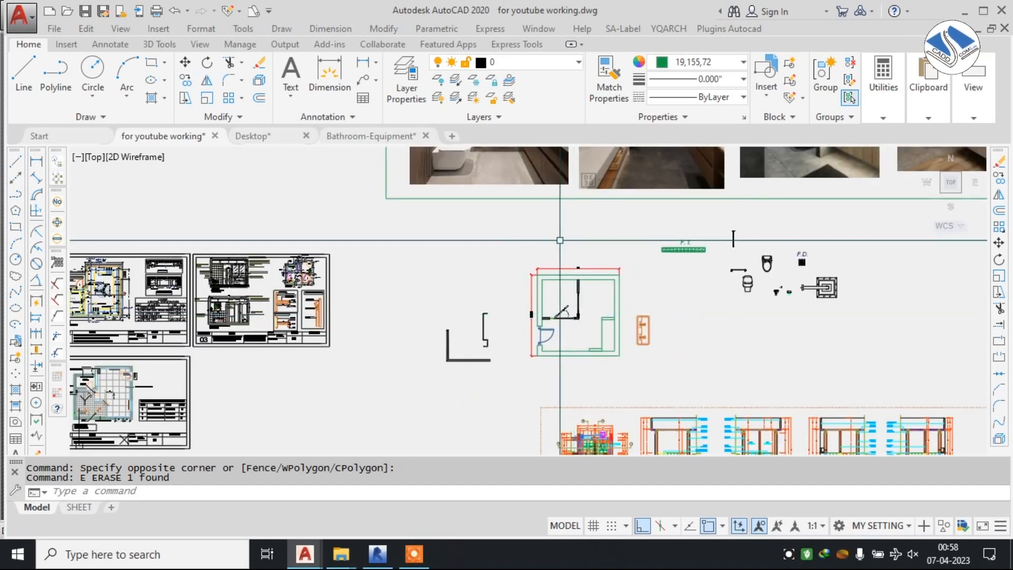
middle_click_drag(362, 226, 688, 375)
scroll(562, 326, "down", 3)
middle_click_drag(500, 283, 552, 199)
scroll(440, 251, "up", 4)
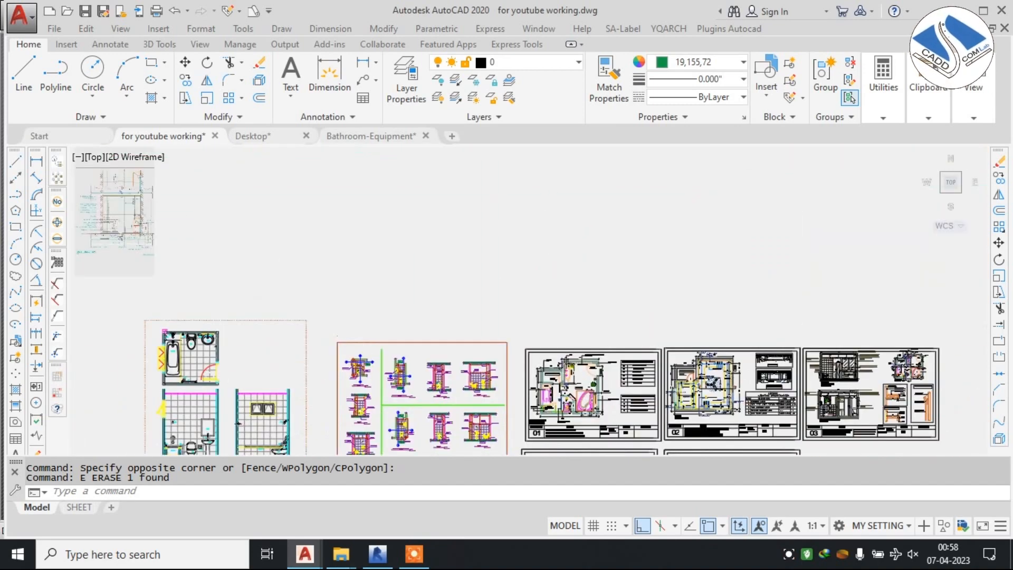
left_click(612, 186)
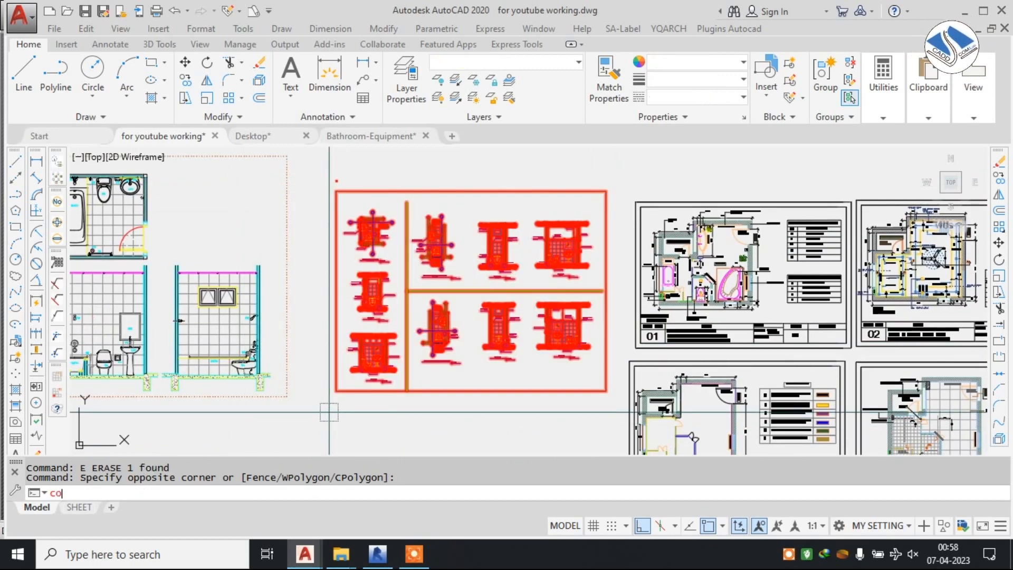
type("co")
key("Return")
key("Escape")
left_click(501, 163)
left_click(422, 257)
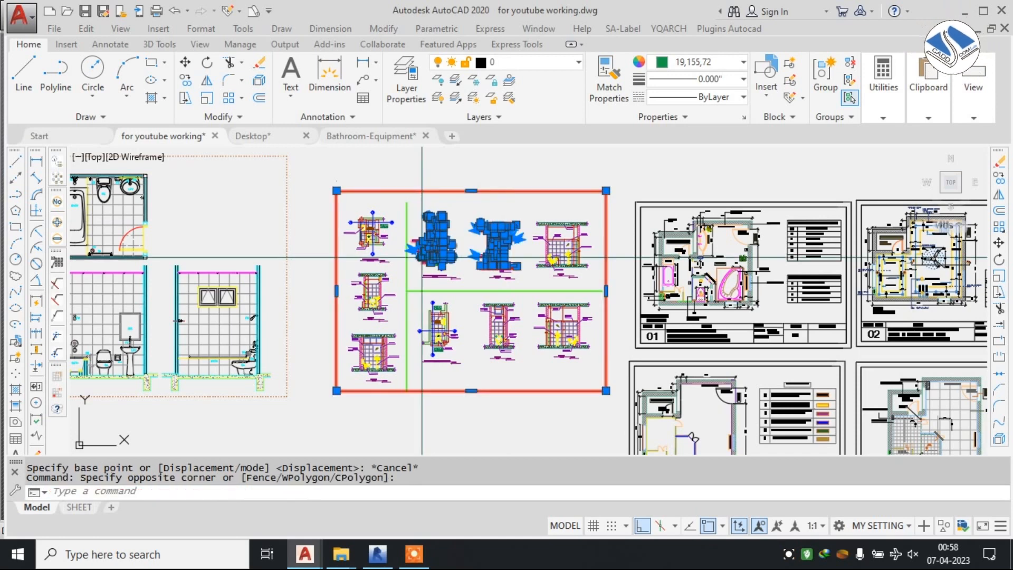
type("m")
key("Return")
key("Escape")
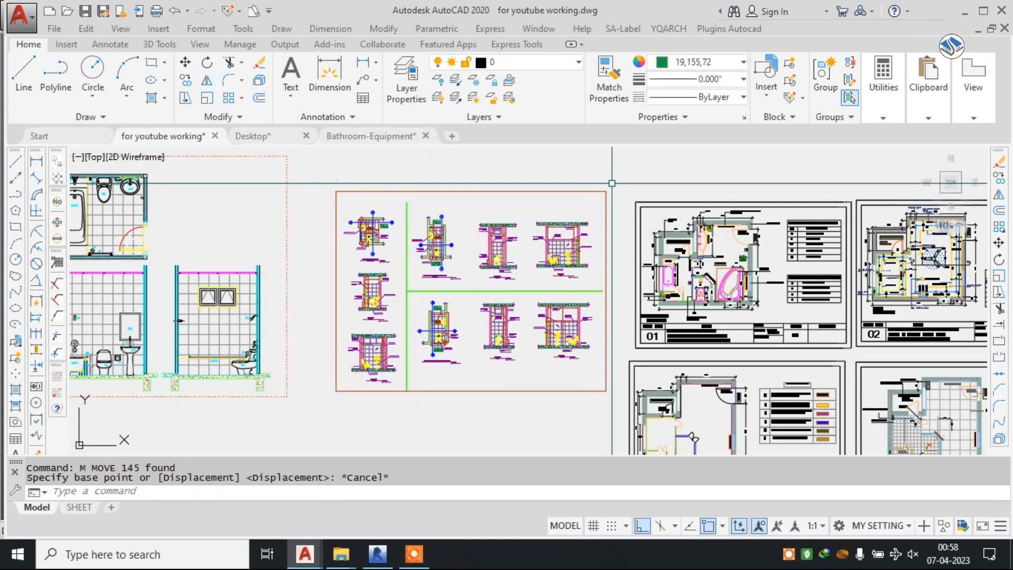
Move the whole framed sheet of toilet details to the empty area just below the dimensioned toilet plan, with Ortho off.
left_click(613, 183)
left_click(363, 382)
type("m")
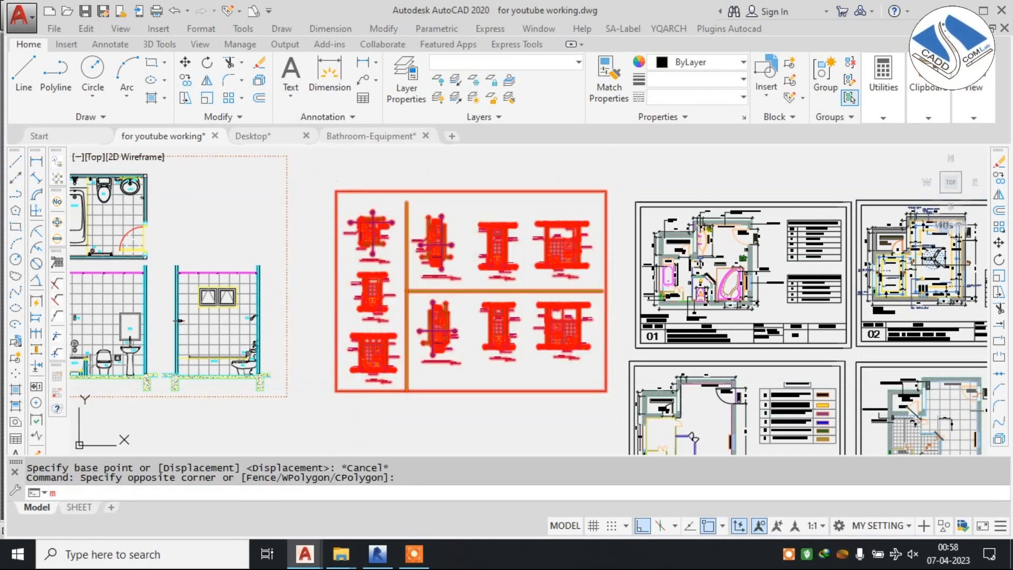
key("Return")
left_click(446, 301)
scroll(371, 252, "down", 4)
mouse_move(611, 315)
middle_mouse_down()
mouse_move(337, 237)
mouse_move(247, 269)
mouse_move(238, 285)
middle_mouse_up()
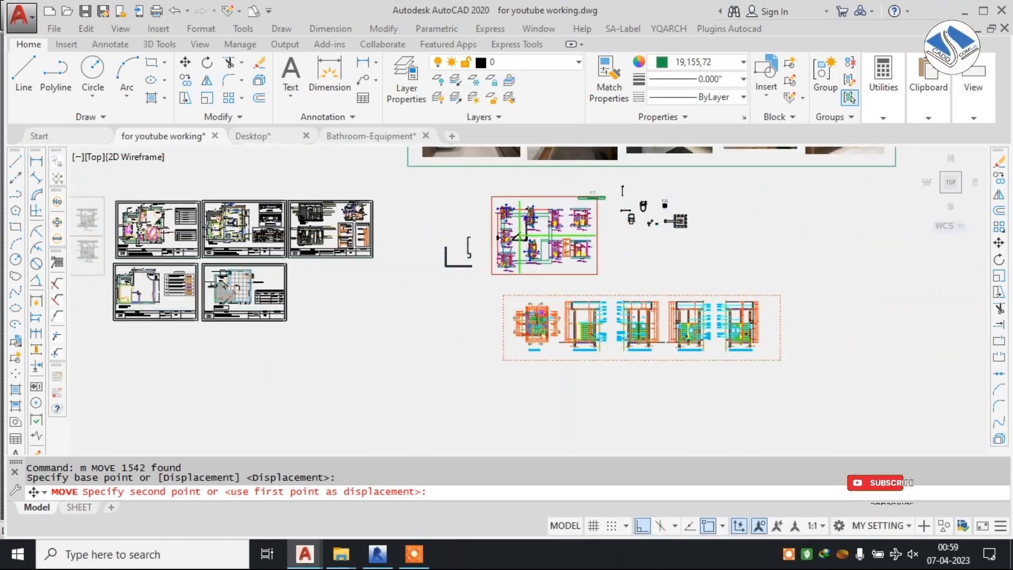
scroll(514, 259, "up", 4)
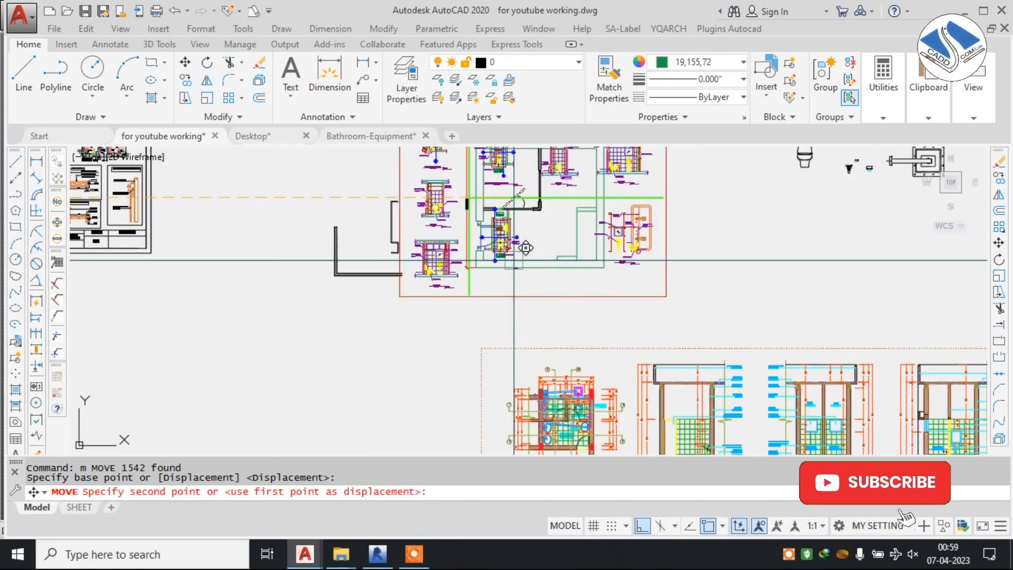
left_click(646, 527)
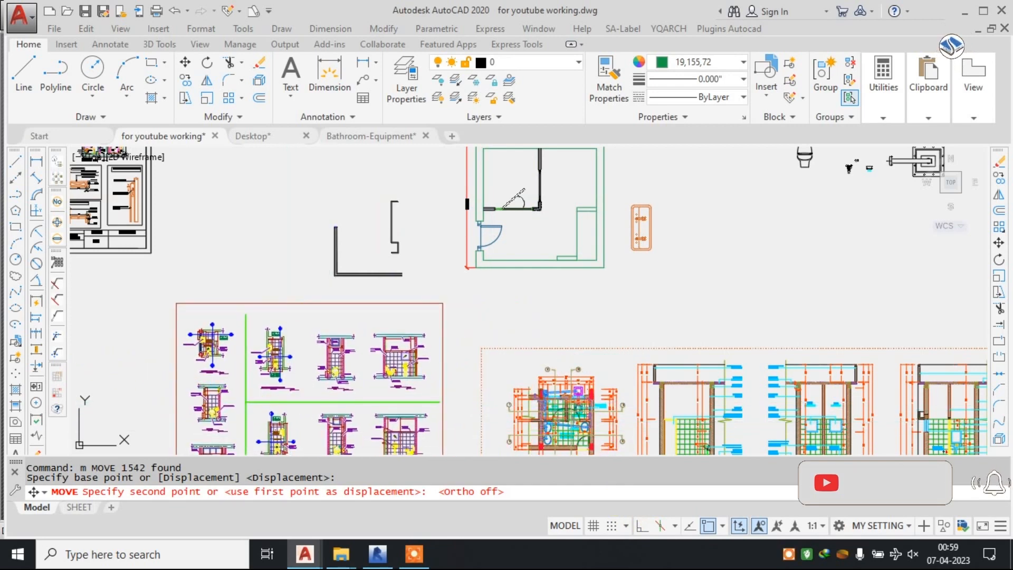
left_click(378, 257)
Erase the leftover L-shaped wall piece and stepped wall piece standing beside the dimensioned toilet plan.
scroll(378, 258, "up", 2)
middle_click_drag(403, 232, 477, 275)
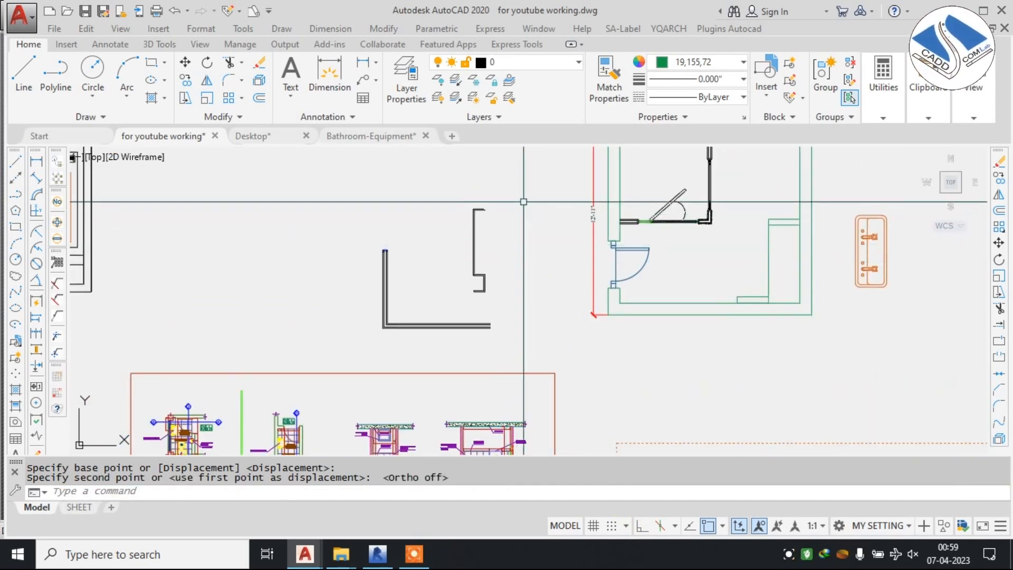
left_click(523, 201)
key("Escape")
left_click(516, 195)
left_click(320, 342)
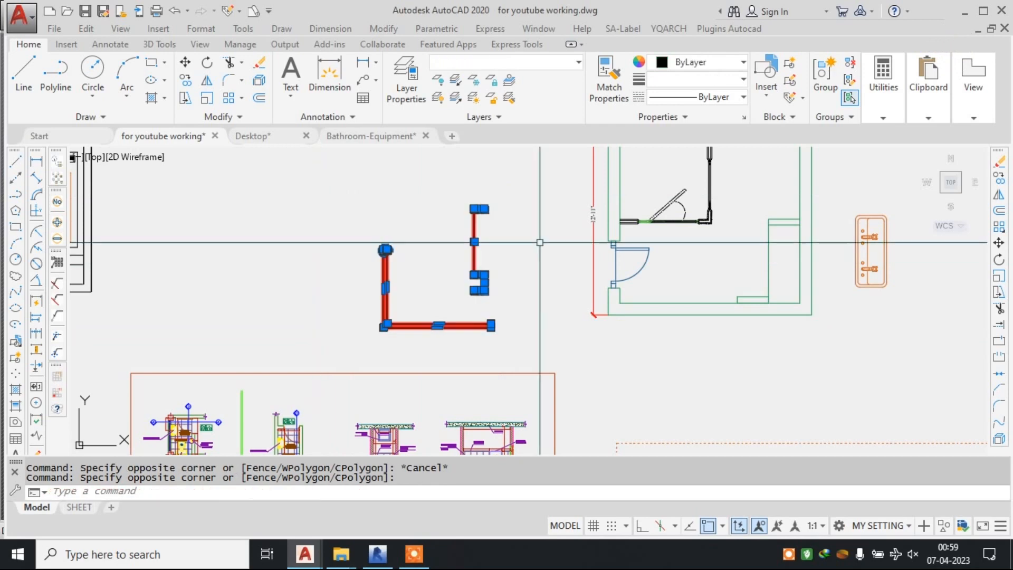
type("e")
key("Return")
scroll(595, 232, "down", 3)
scroll(670, 234, "up", 2)
scroll(591, 235, "up", 4)
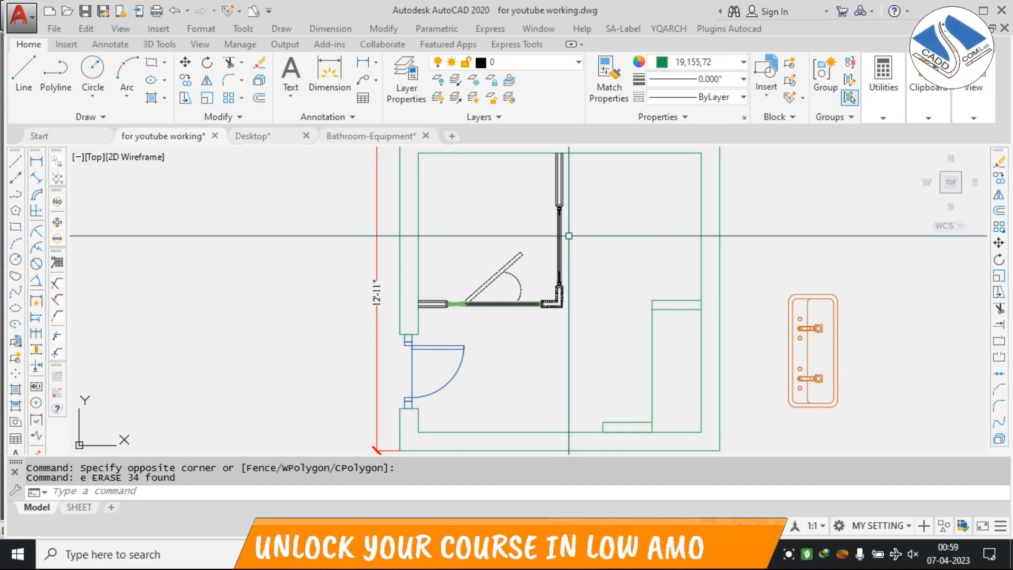
Examine the plans and sections on the moved toilet detail sheet for how the walls are drawn.
scroll(569, 236, "down", 6)
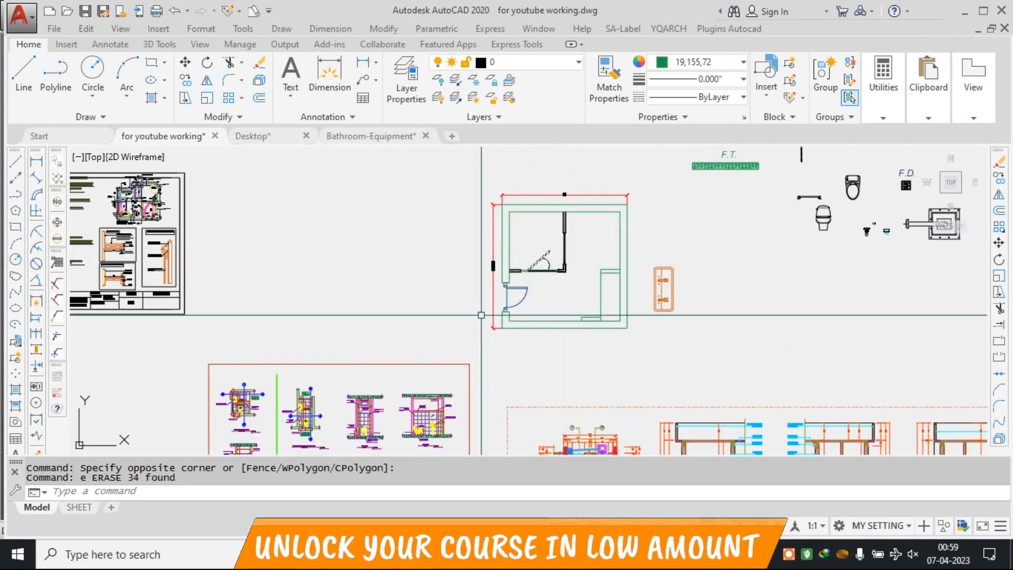
scroll(390, 270, "up", 4)
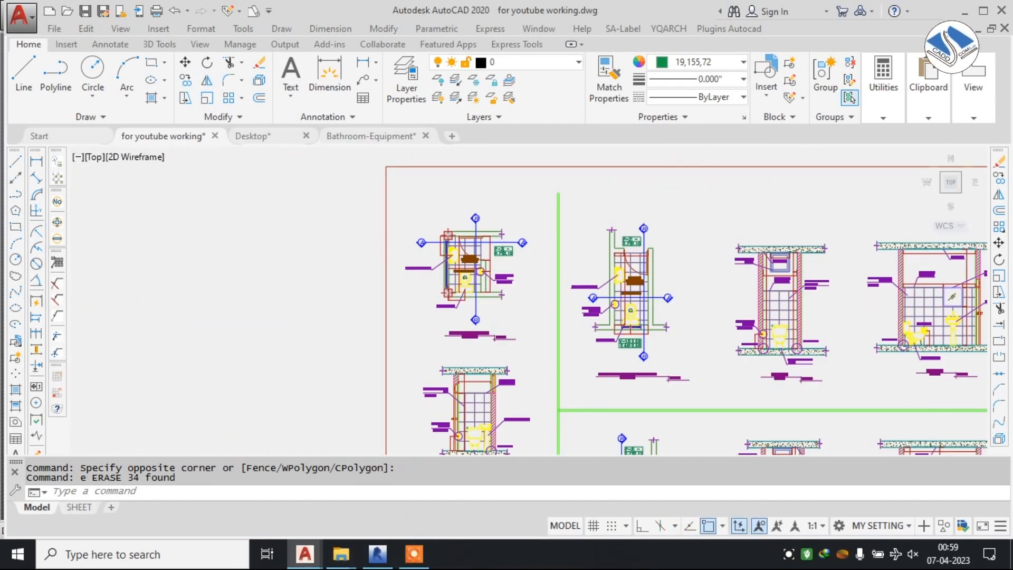
scroll(442, 253, "up", 4)
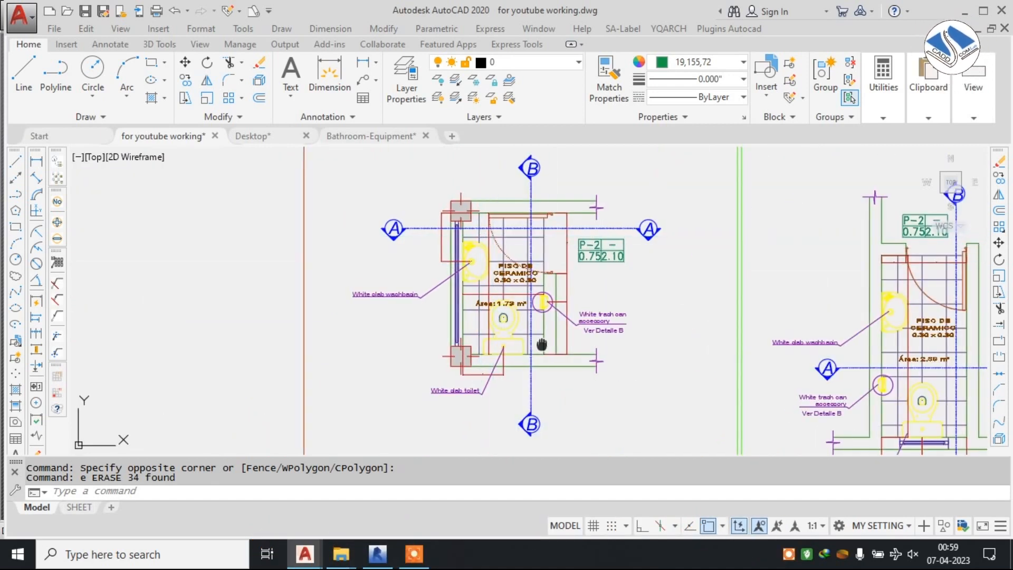
scroll(517, 228, "up", 2)
scroll(517, 228, "down", 2)
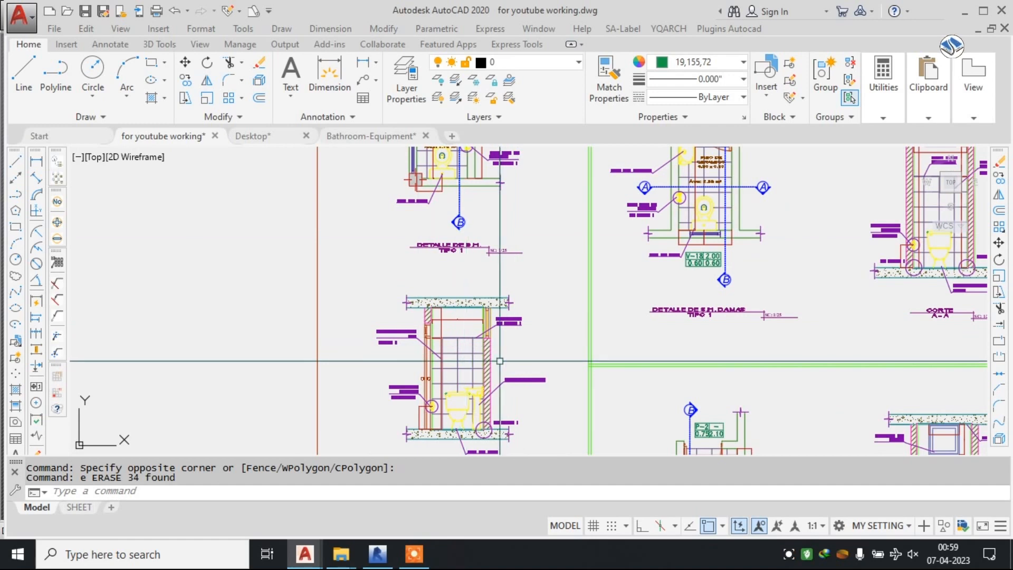
scroll(686, 199, "down", 3)
scroll(615, 226, "down", 3)
Hatch the outer walls of the dimensioned toilet plan with the ANSI32 pattern.
mouse_move(616, 226)
middle_mouse_down()
mouse_move(560, 343)
mouse_move(313, 406)
middle_mouse_up()
scroll(516, 229, "up", 4)
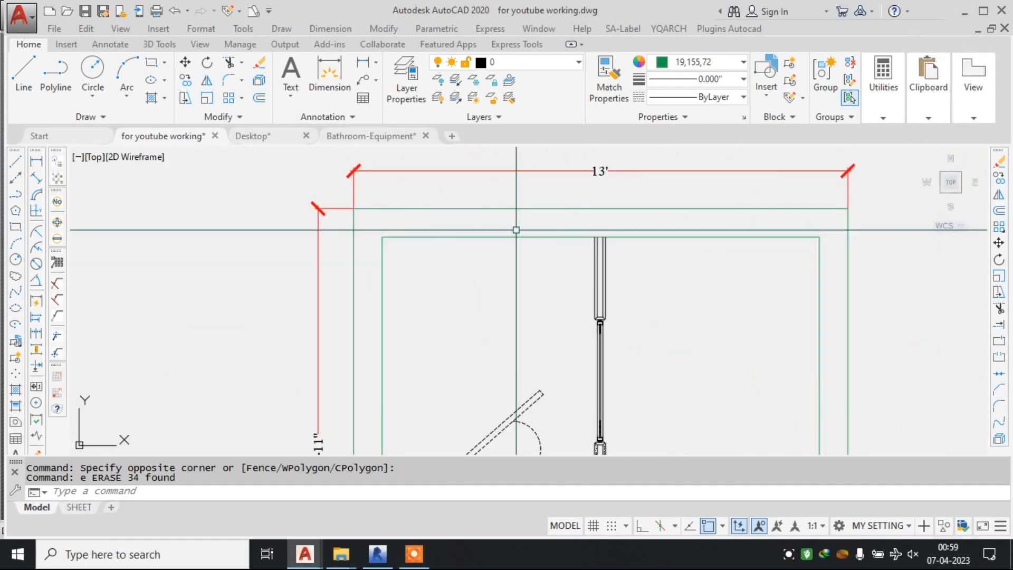
scroll(509, 220, "down", 2)
middle_click_drag(435, 232, 485, 228)
scroll(558, 230, "up", 4)
scroll(549, 219, "down", 2)
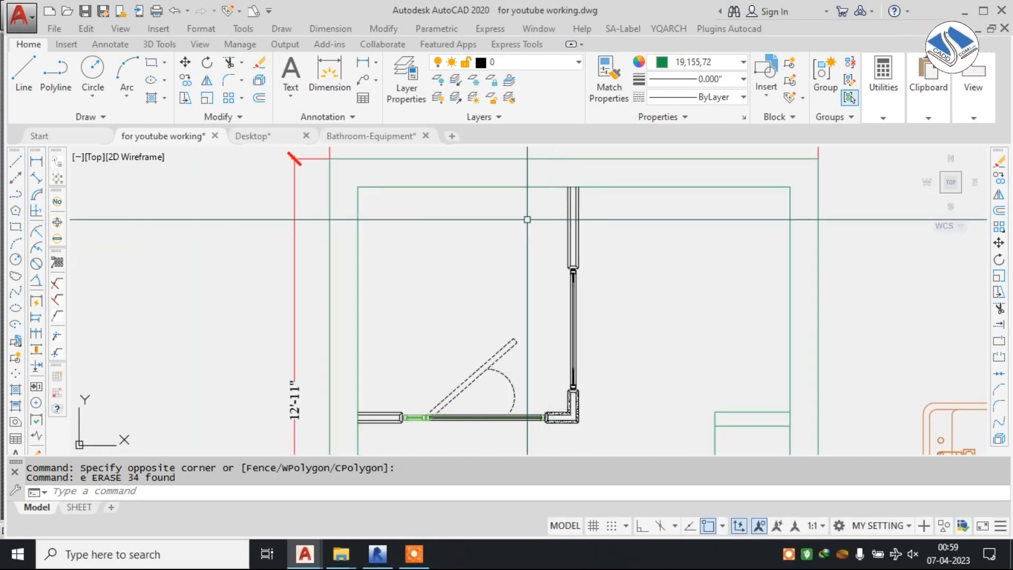
type("h")
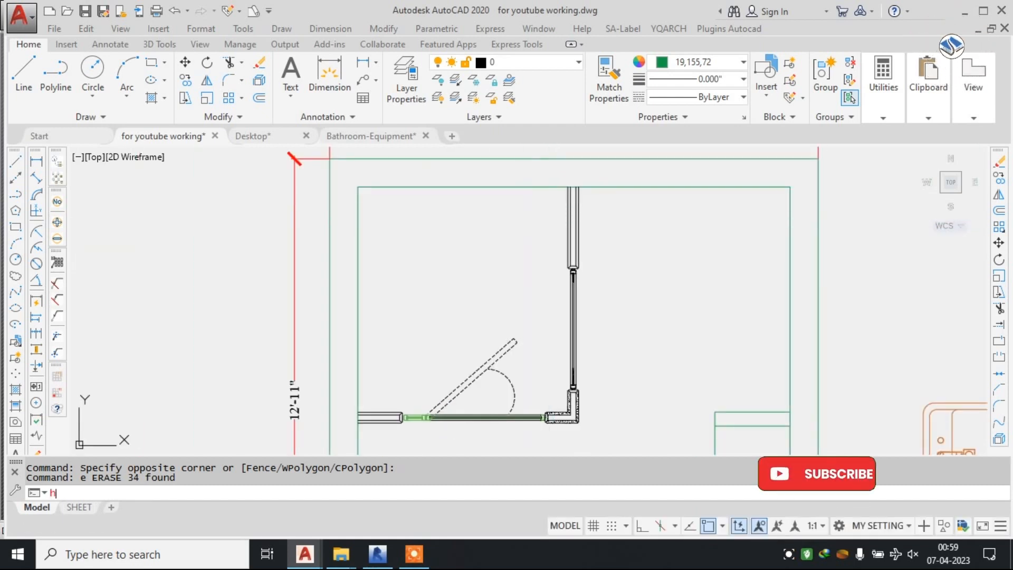
key("Return")
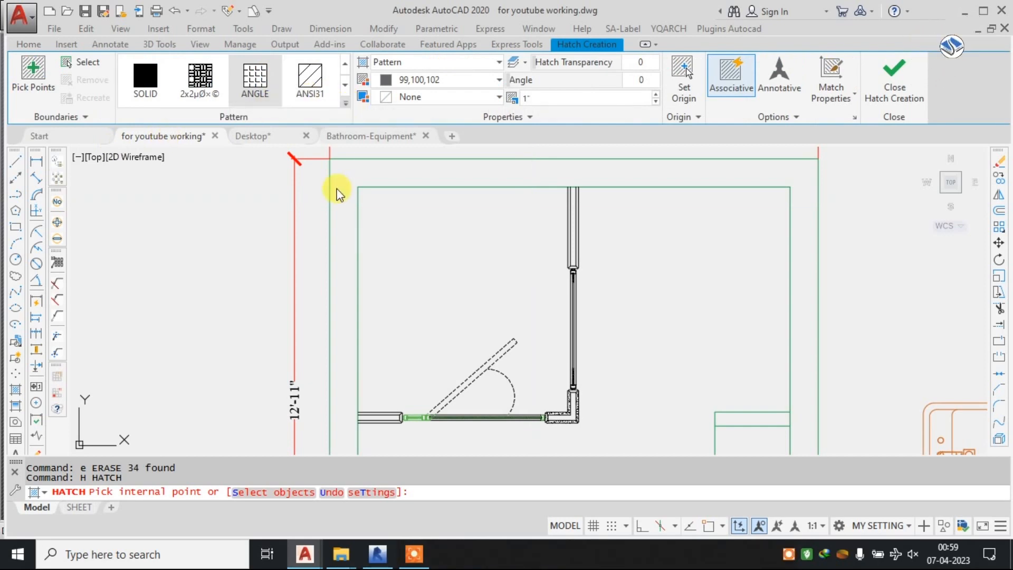
left_click(346, 103)
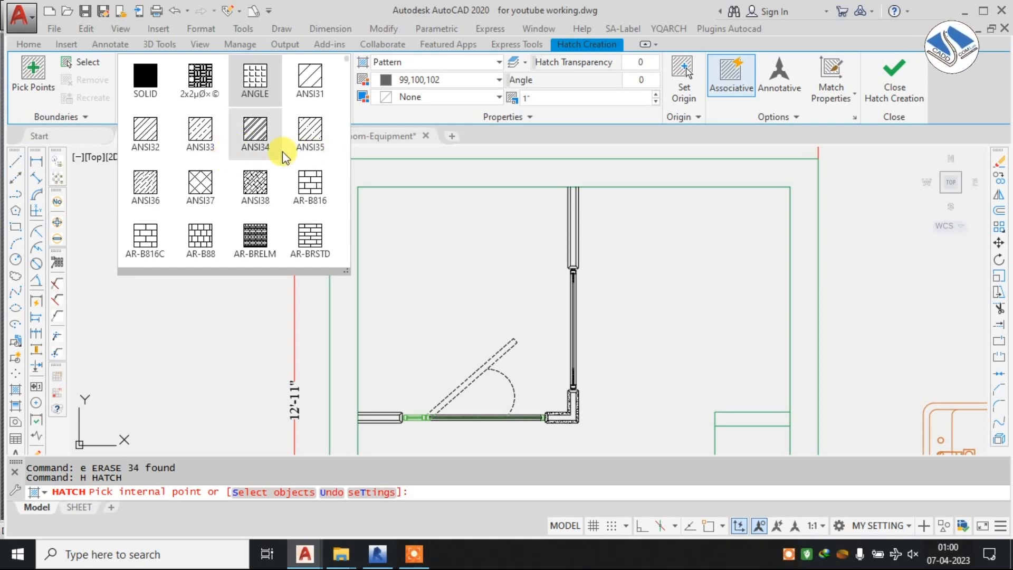
left_click(485, 173)
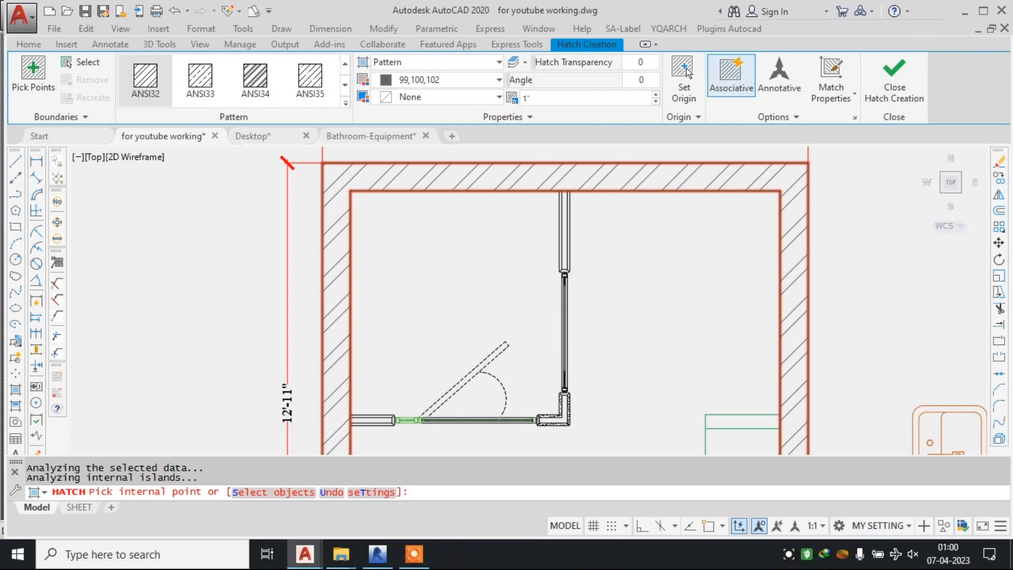
Set the wall hatch scale to 0.5 and finish the hatch.
scroll(495, 232, "down", 4)
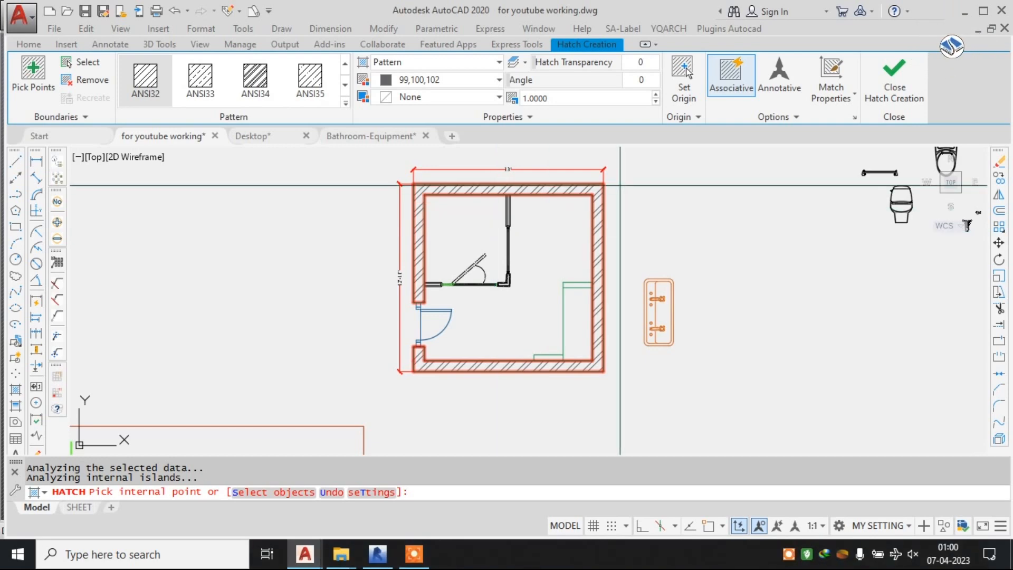
left_click(549, 98)
type("0.5")
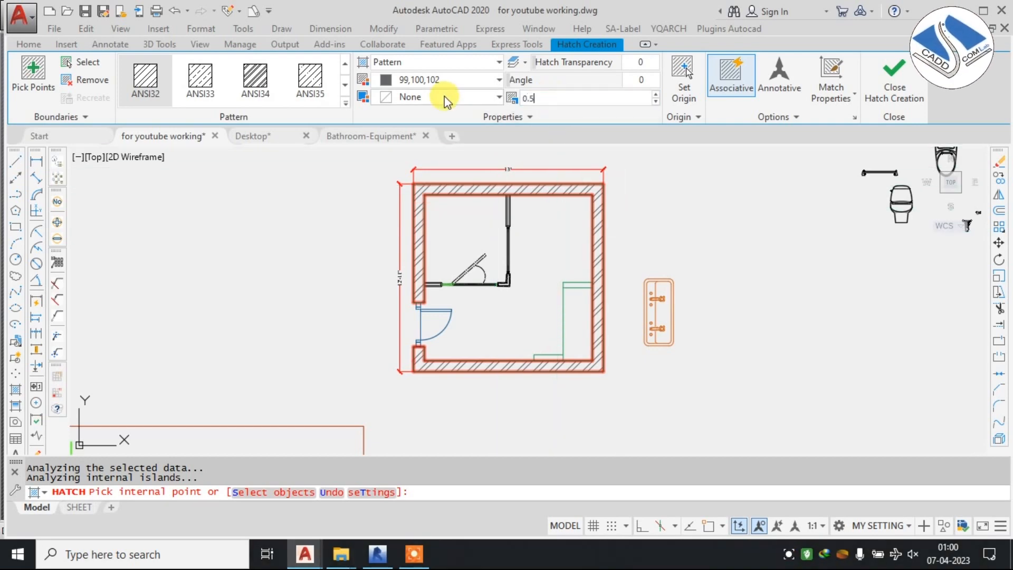
key("Return")
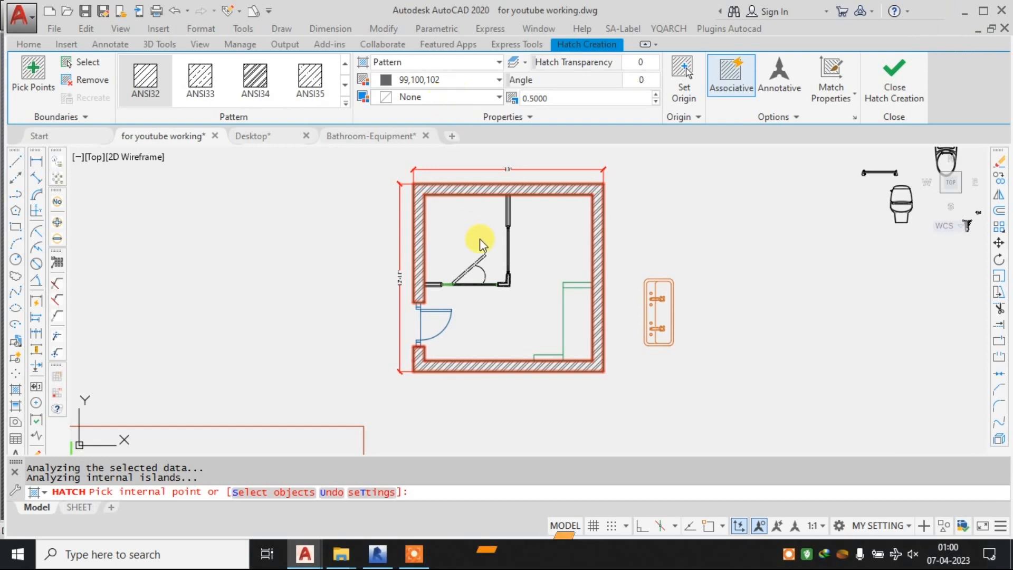
scroll(510, 210, "down", 2)
left_click(877, 96)
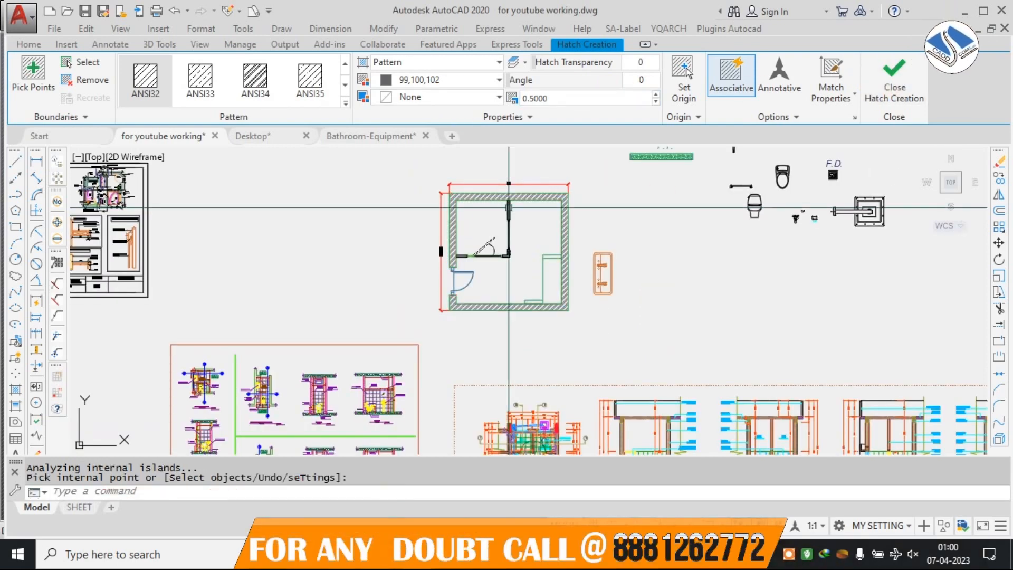
Examine the wall hatching in the section drawings on the toilet detail sheet.
middle_click_drag(305, 344, 455, 179)
scroll(350, 268, "up", 10)
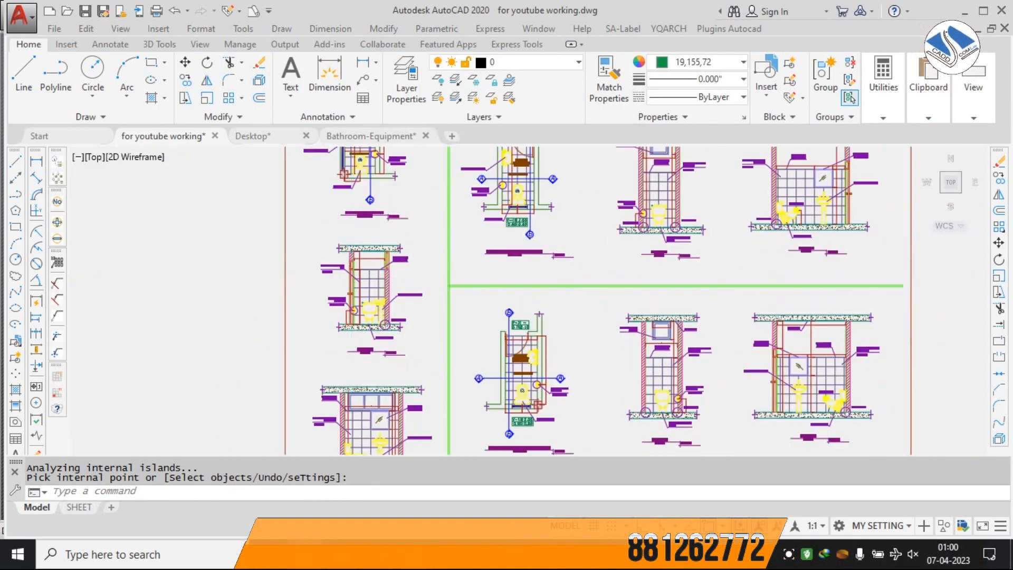
scroll(565, 257, "up", 4)
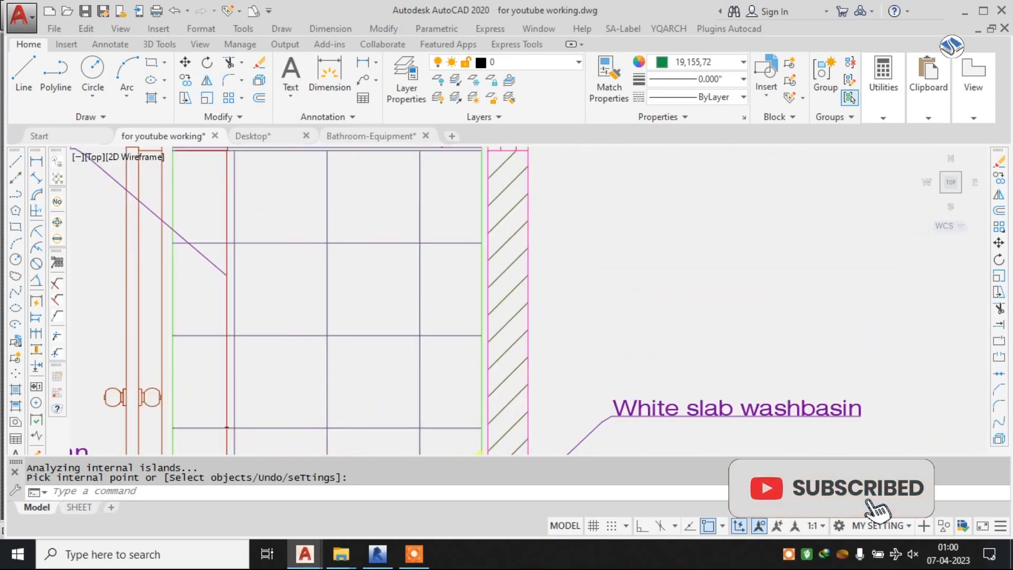
scroll(395, 334, "down", 4)
scroll(464, 287, "down", 8)
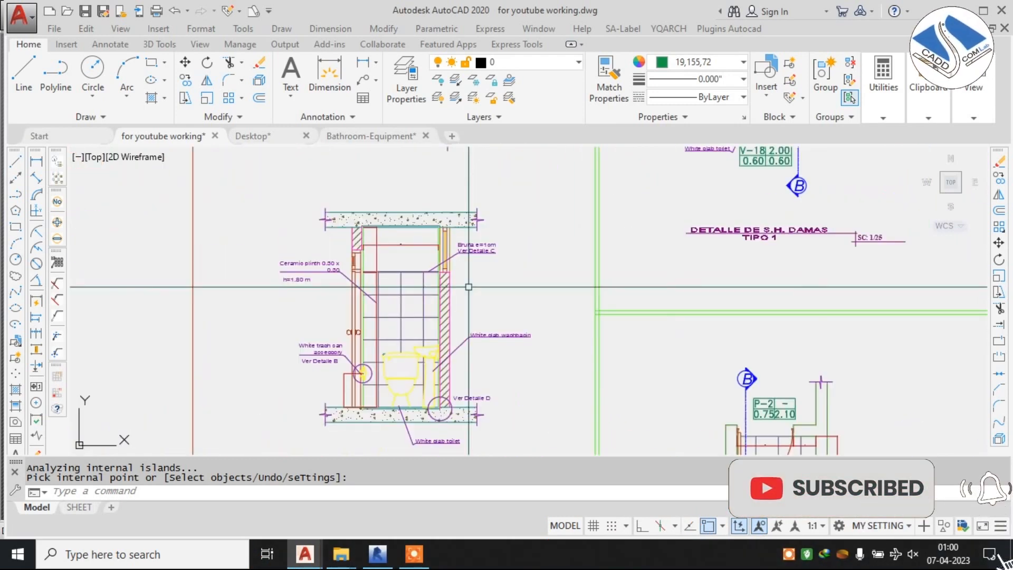
key("Escape")
Examine the ANSI32 hatch on the dimensioned toilet plan's outer walls against the reference sections.
middle_click_drag(612, 238, 407, 434)
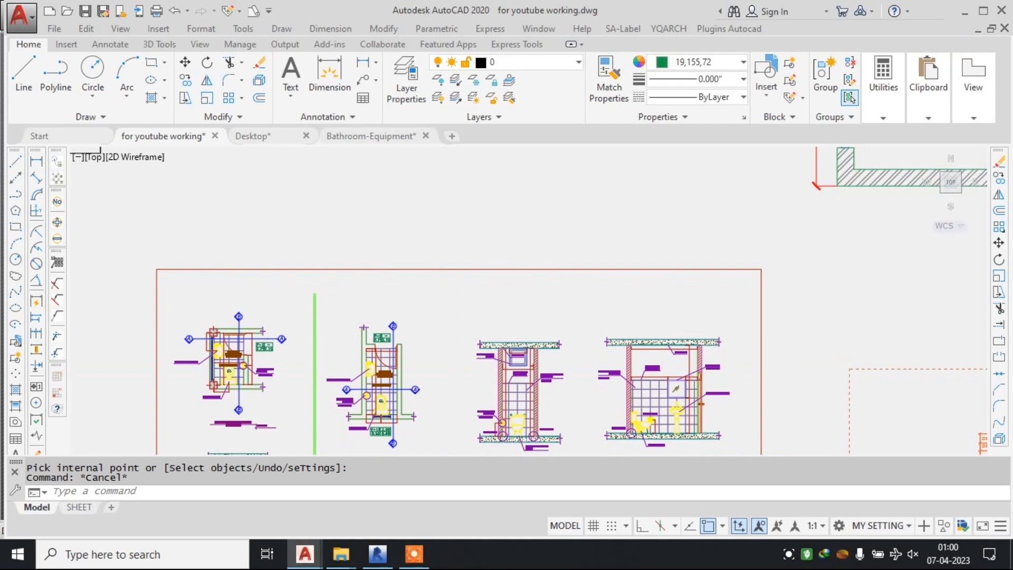
scroll(580, 238, "down", 2)
middle_click_drag(628, 174, 448, 301)
scroll(666, 159, "up", 9)
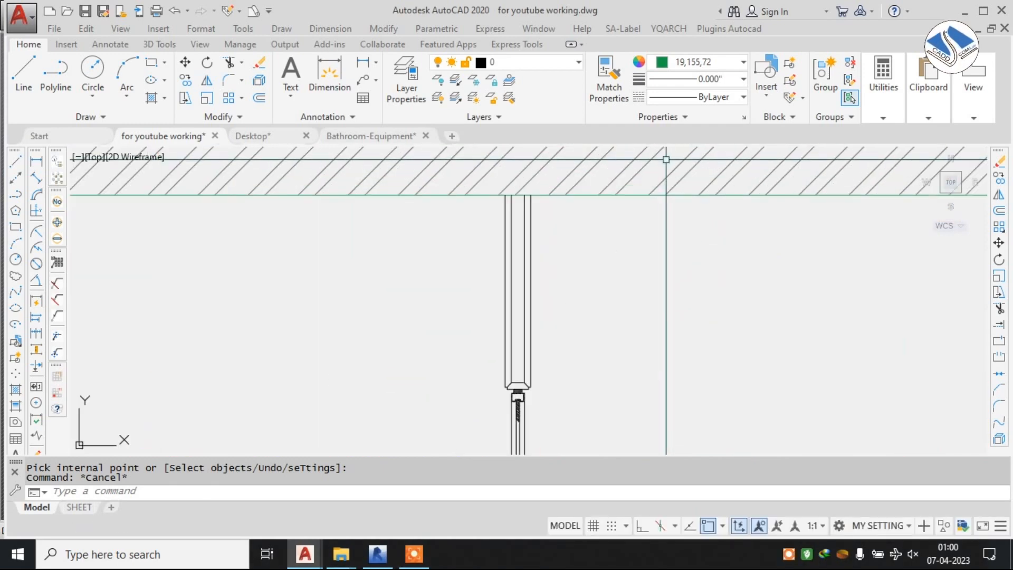
left_click(634, 156)
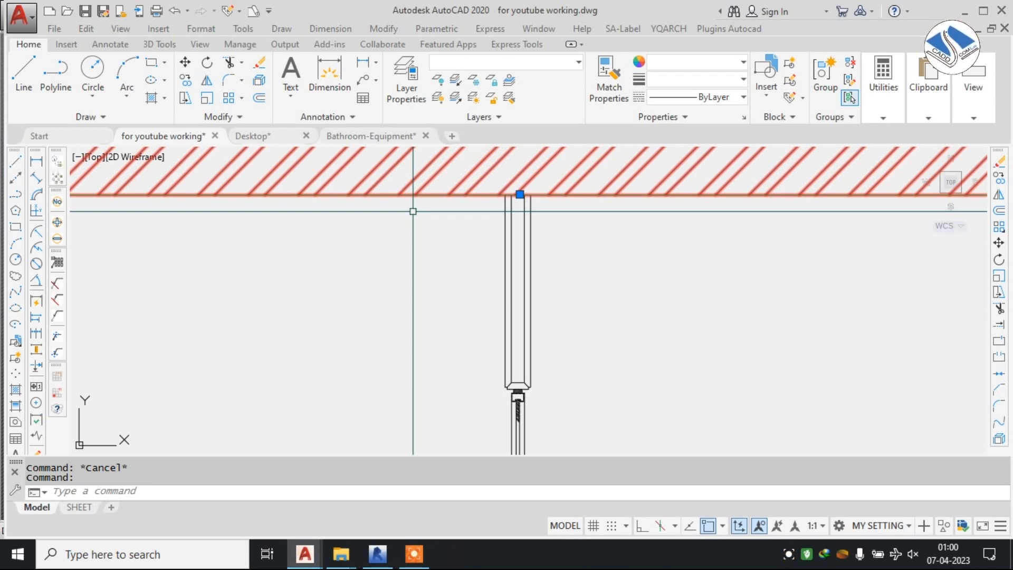
scroll(414, 211, "down", 4)
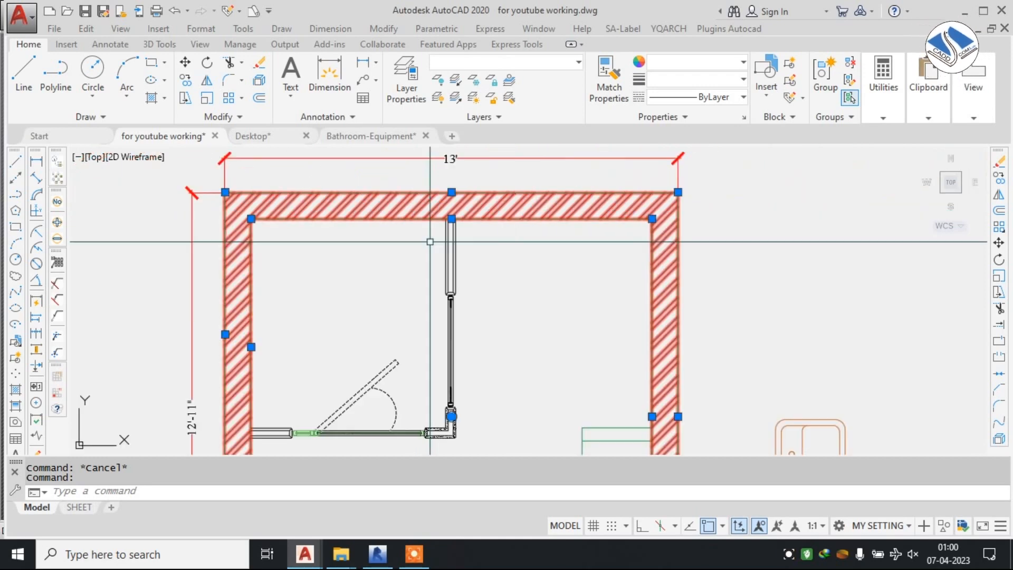
scroll(383, 215, "up", 2)
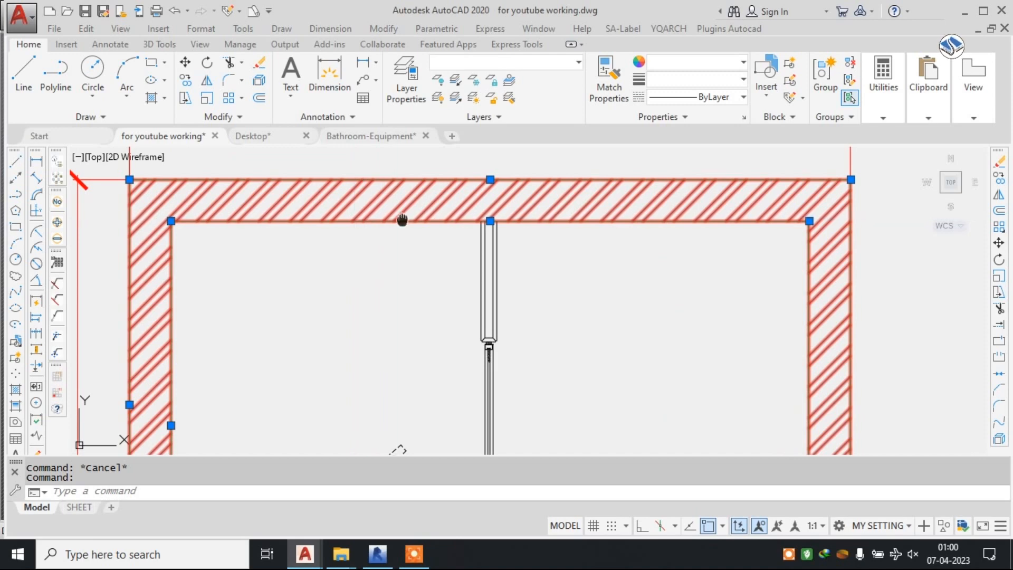
scroll(463, 317, "up", 3)
scroll(500, 209, "down", 4)
scroll(459, 206, "up", 4)
key("Escape")
key("Escape")
left_click(469, 195)
key("Escape")
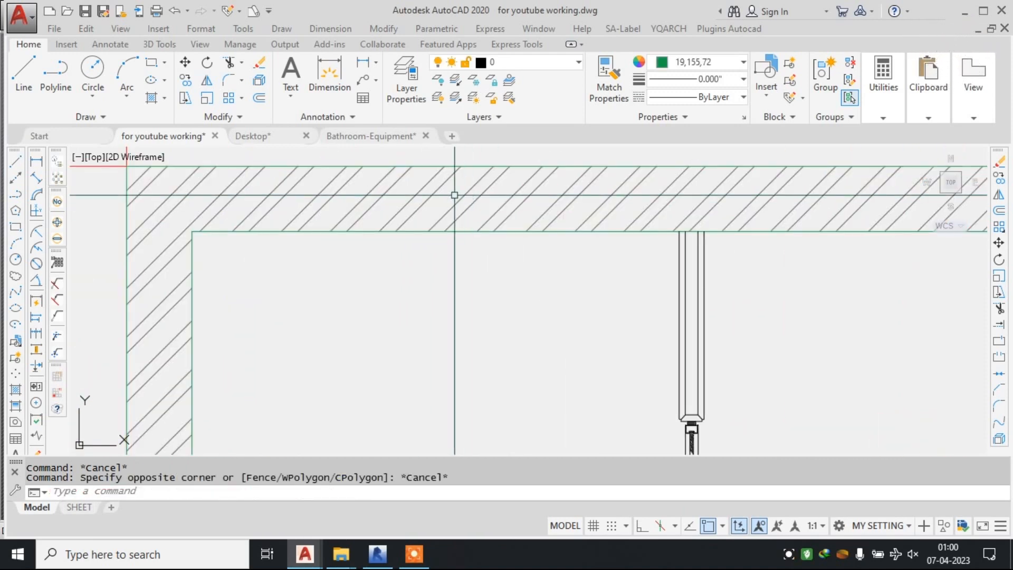
Remove the ANSI32 hatch from the toilet plan's outer walls by undoing back to the unhatched state.
left_click(454, 194)
left_click(421, 195)
scroll(474, 191, "down", 4)
scroll(472, 192, "up", 4)
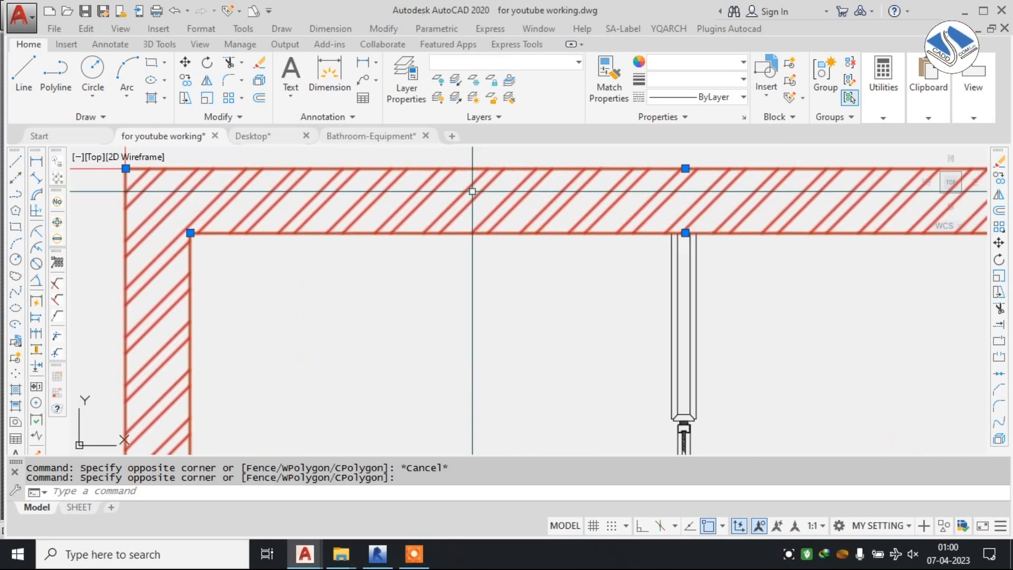
scroll(462, 187, "down", 4)
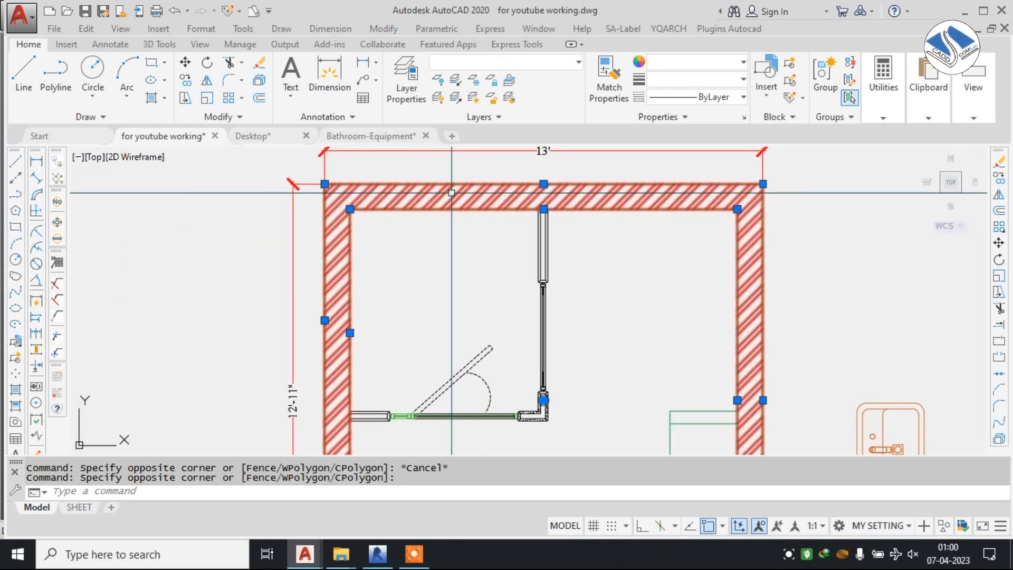
left_click(551, 64)
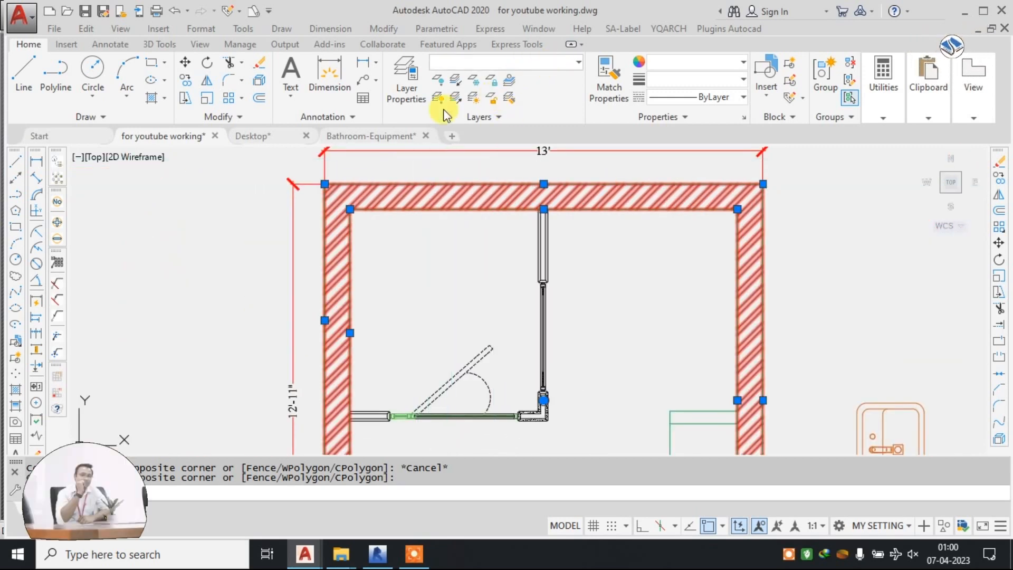
left_click(414, 197)
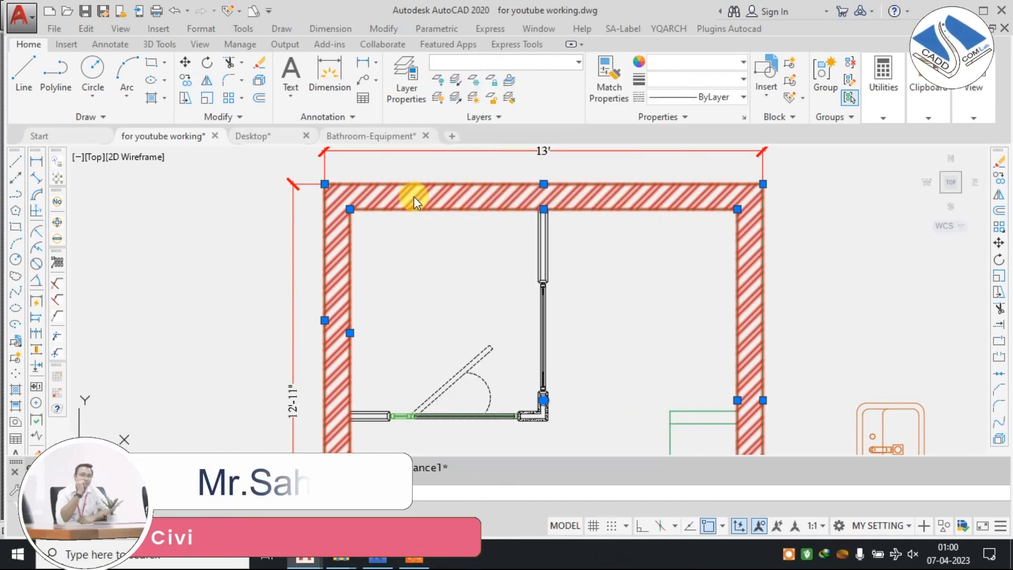
right_click(445, 192)
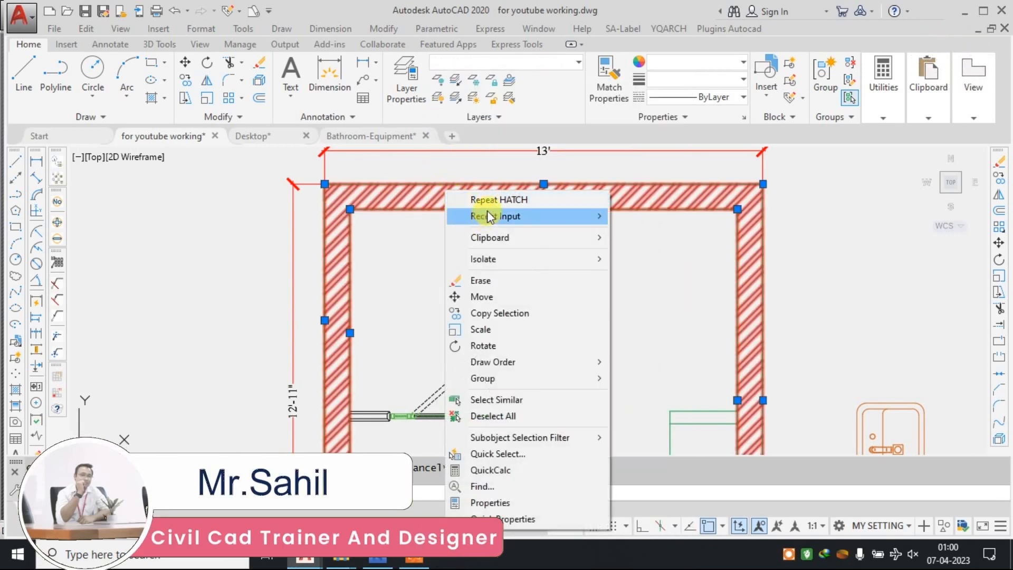
left_click(402, 200)
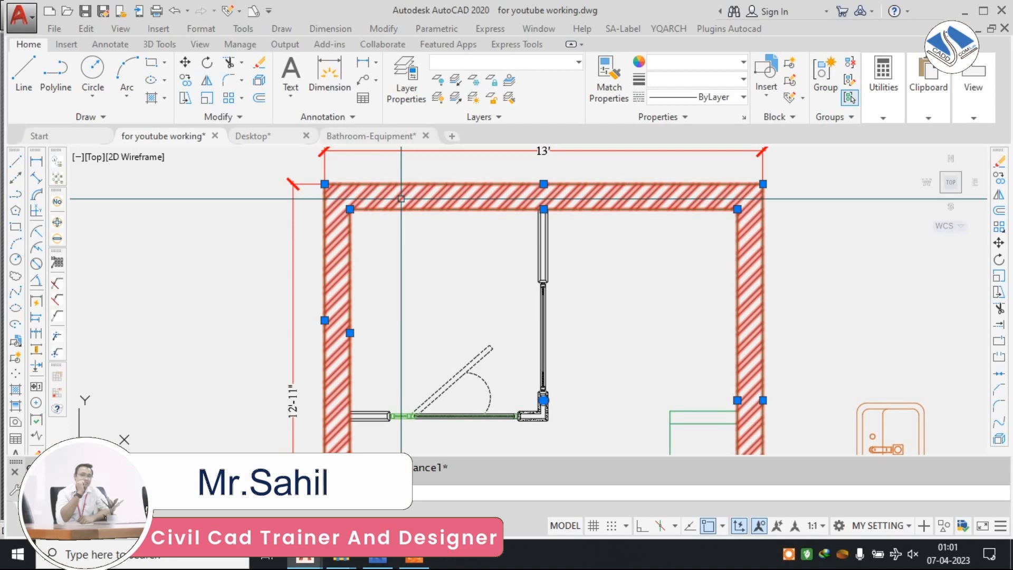
key("Delete")
key("ctrl+z")
key("ctrl+z")
key("ctrl+z")
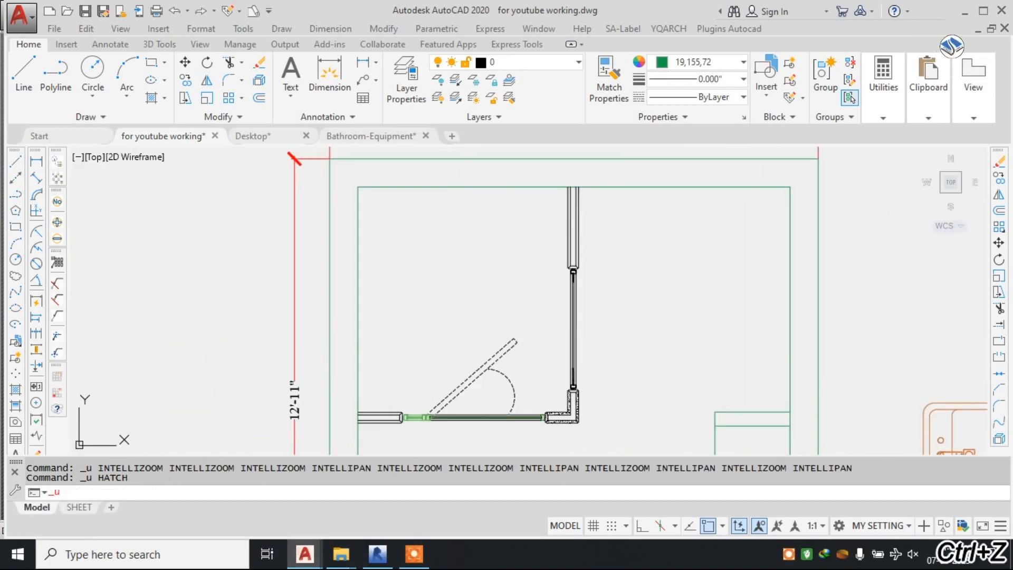
Set up an annotative ANSI31 hatch and try to fill the outer walls of the toilet plan.
scroll(464, 199, "down", 6)
key("Escape")
scroll(466, 212, "up", 4)
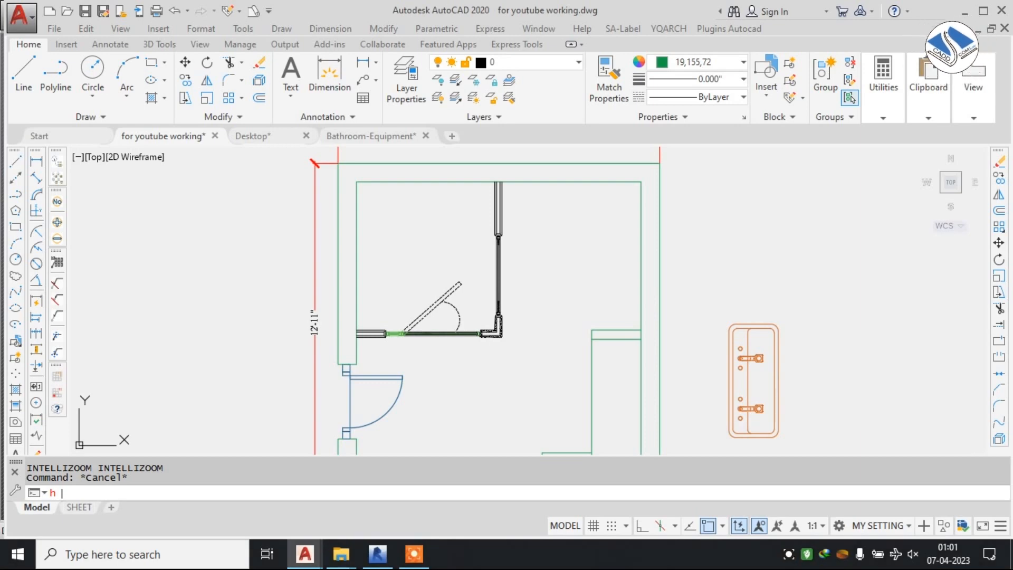
key("Return")
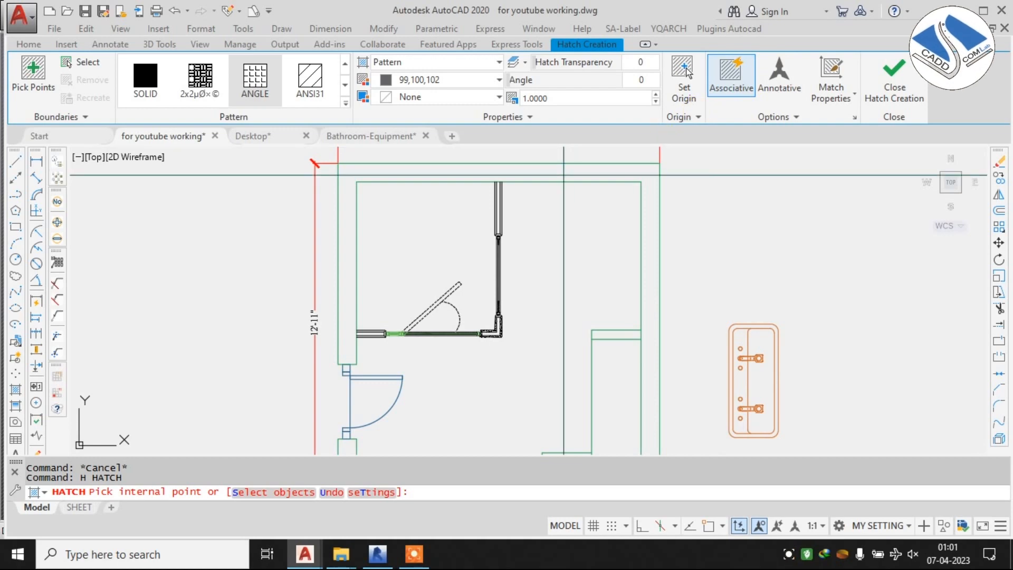
left_click(786, 84)
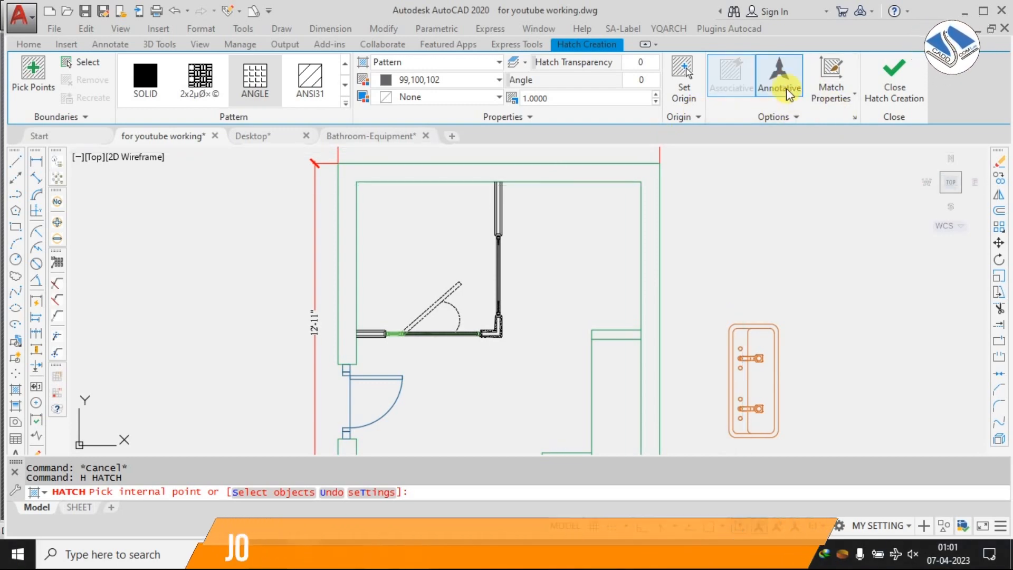
left_click(347, 103)
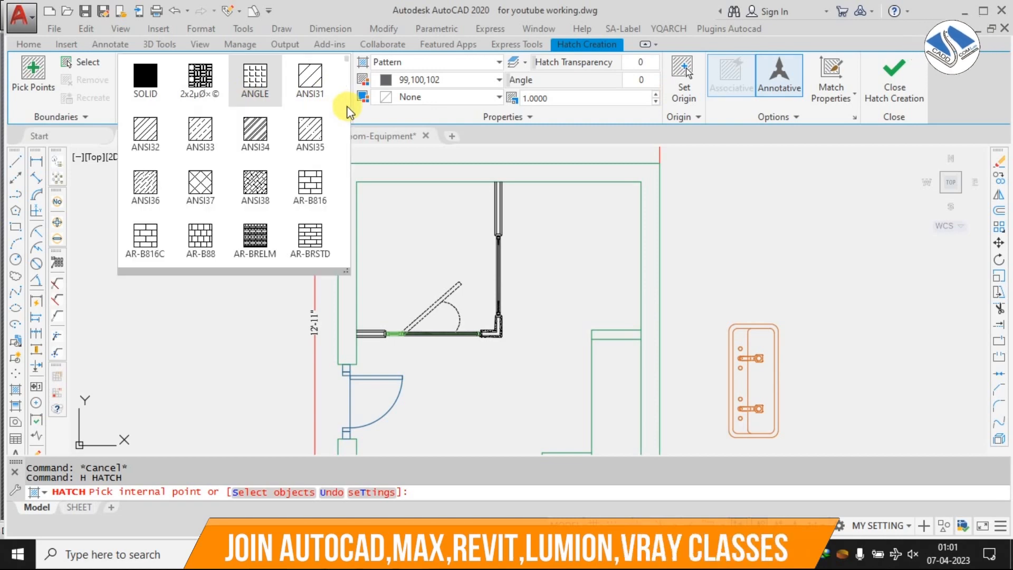
left_click(305, 77)
left_click(464, 161)
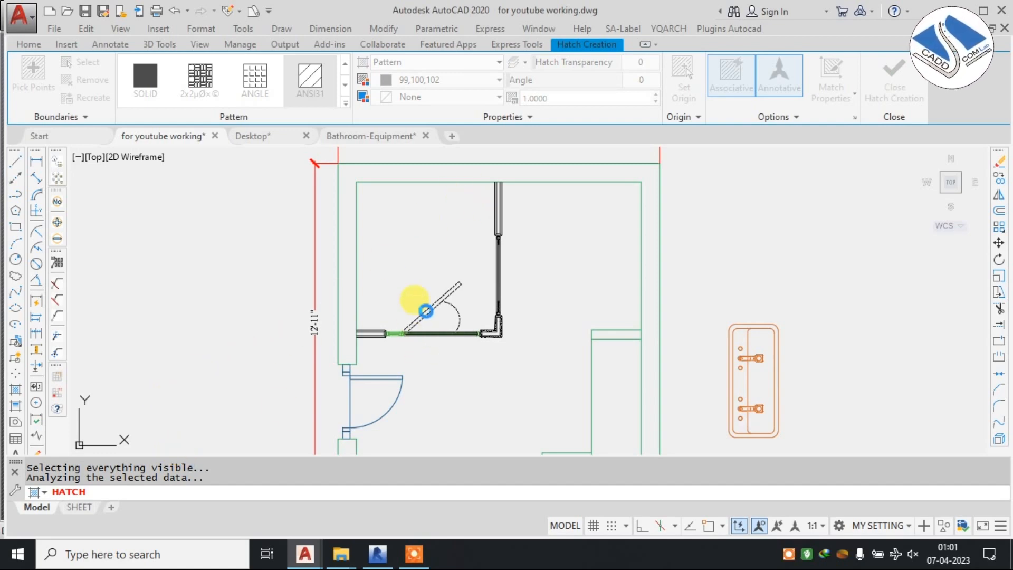
key("Escape")
Hatch the toilet plan's outer walls with the annotative ANSI31 pattern.
scroll(521, 204, "down", 3)
type("h")
key("space")
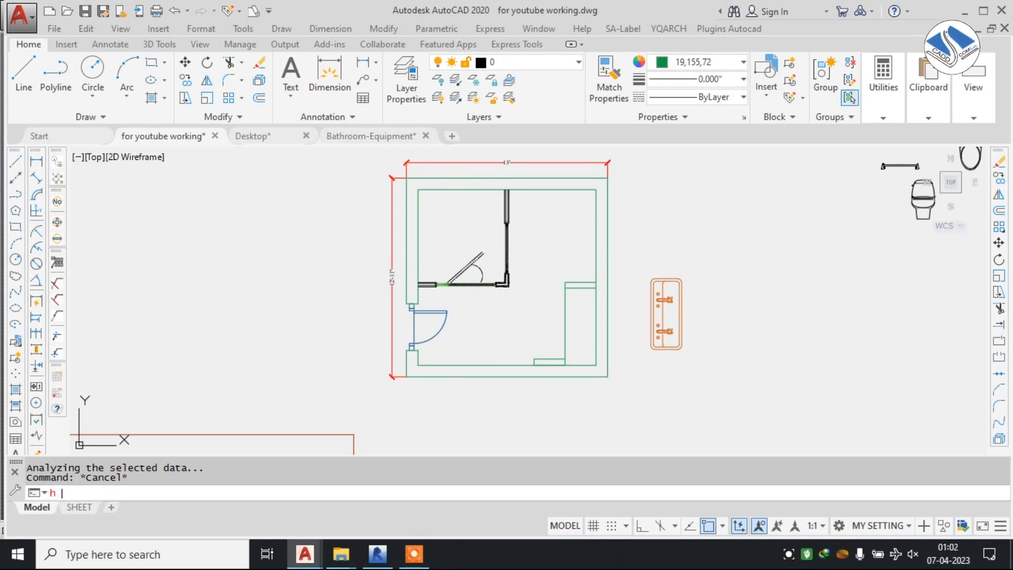
key("space")
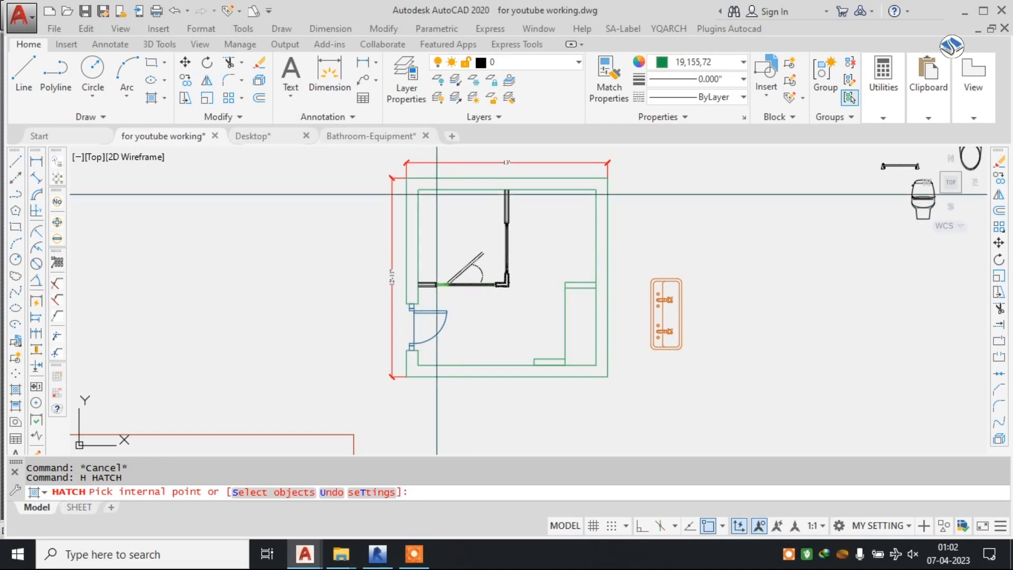
left_click(455, 183)
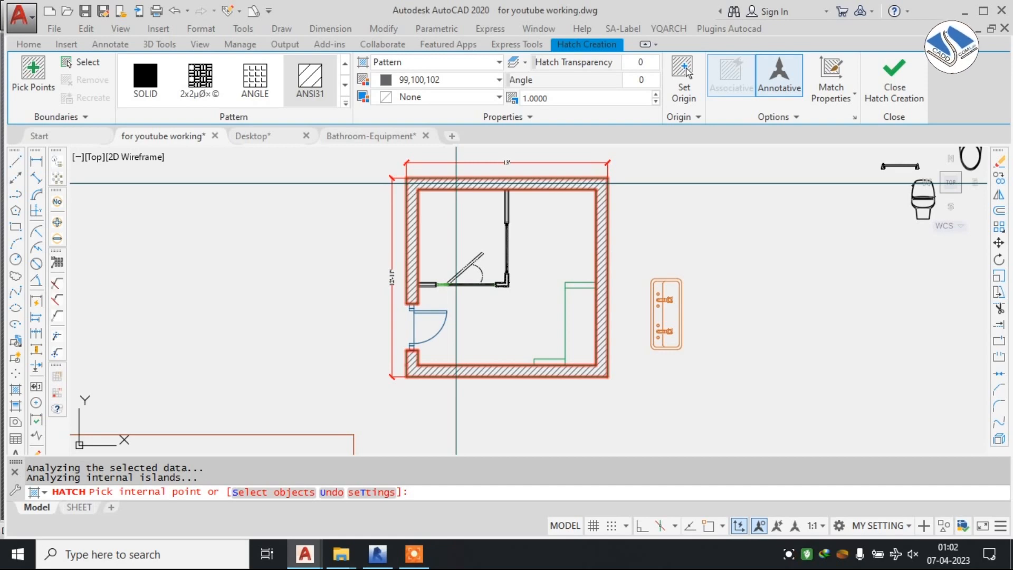
Set the wall hatch color to 19,103,52 and its scale to 1.1, and finish the hatch.
left_click(464, 79)
left_click(492, 138)
scroll(556, 100, "up", 1)
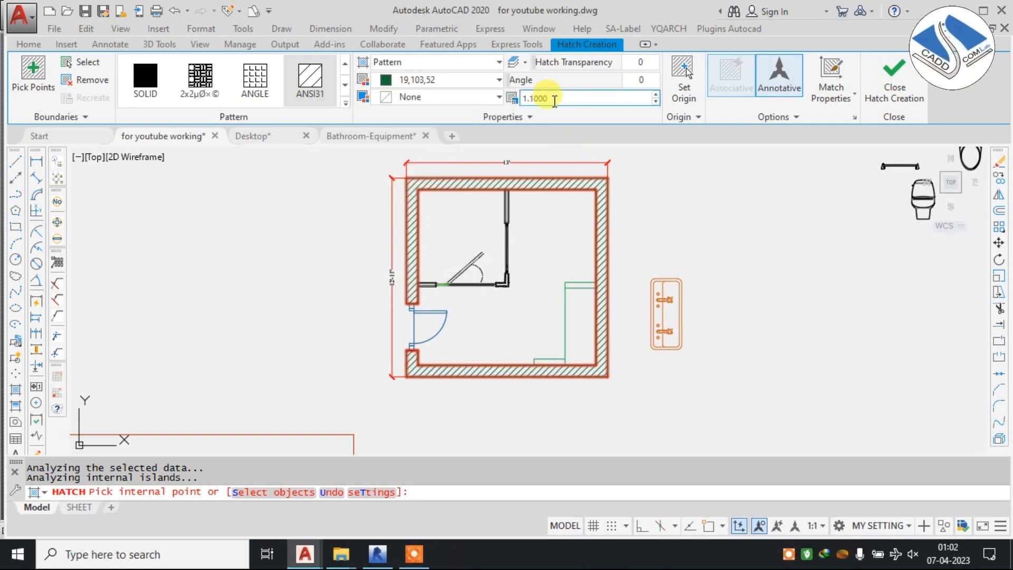
left_click(895, 79)
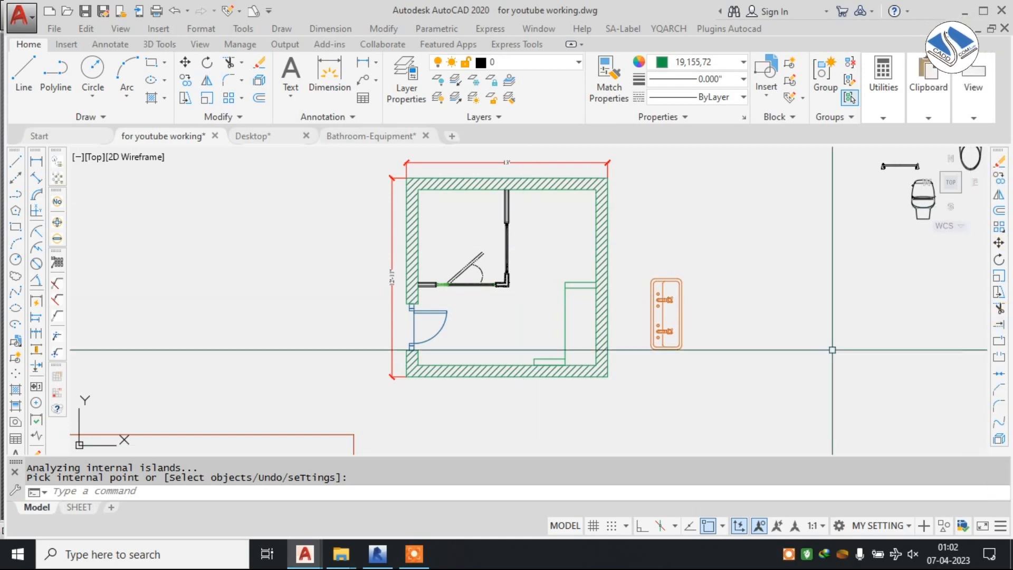
Change the color of the stone cladding lines at the upper end of the vertical glass partition to 16,86,137.
scroll(499, 203, "up", 5)
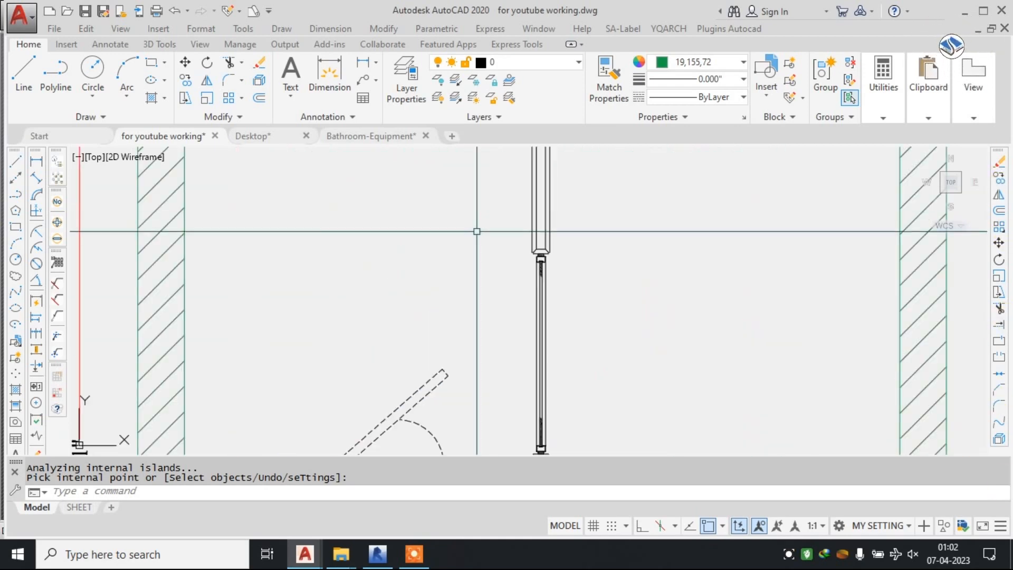
left_click(528, 206)
left_click(527, 293)
scroll(530, 296, "up", 2)
scroll(536, 291, "up", 5)
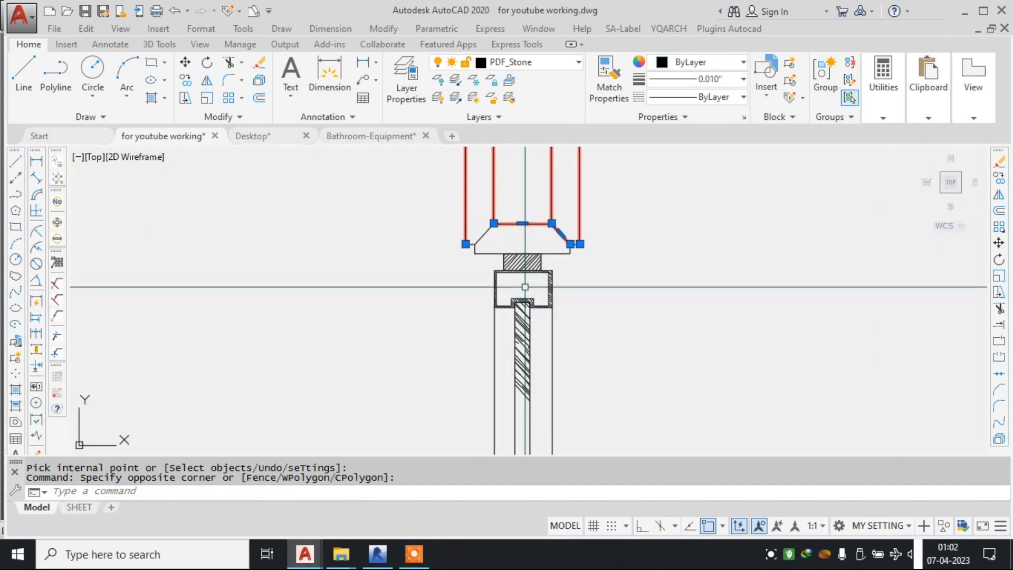
left_click(948, 182)
left_click(354, 224)
scroll(553, 239, "up", 2)
left_click(611, 248)
left_click(565, 211)
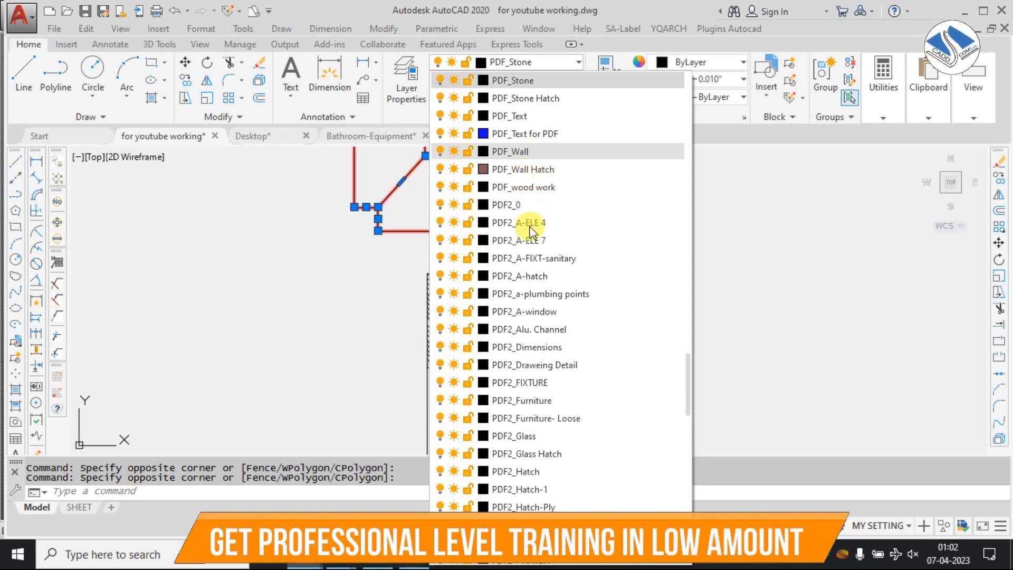
left_click(634, 82)
left_click(731, 62)
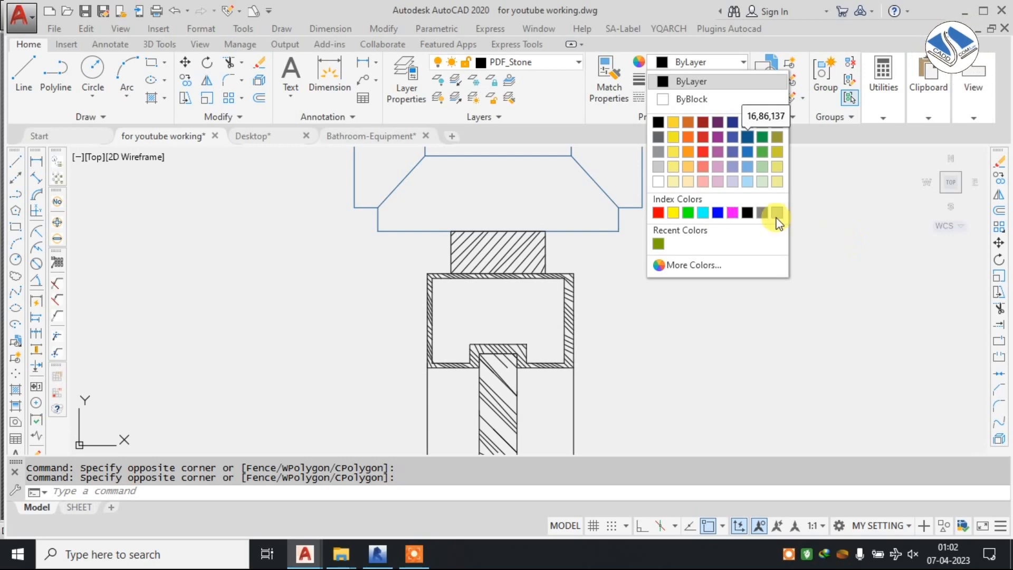
left_click(747, 138)
left_click(850, 236)
key("Escape")
key("Escape")
Match the recolored cladding's properties onto the stone partition stub beside the left wall, including its beveled end.
type("ma")
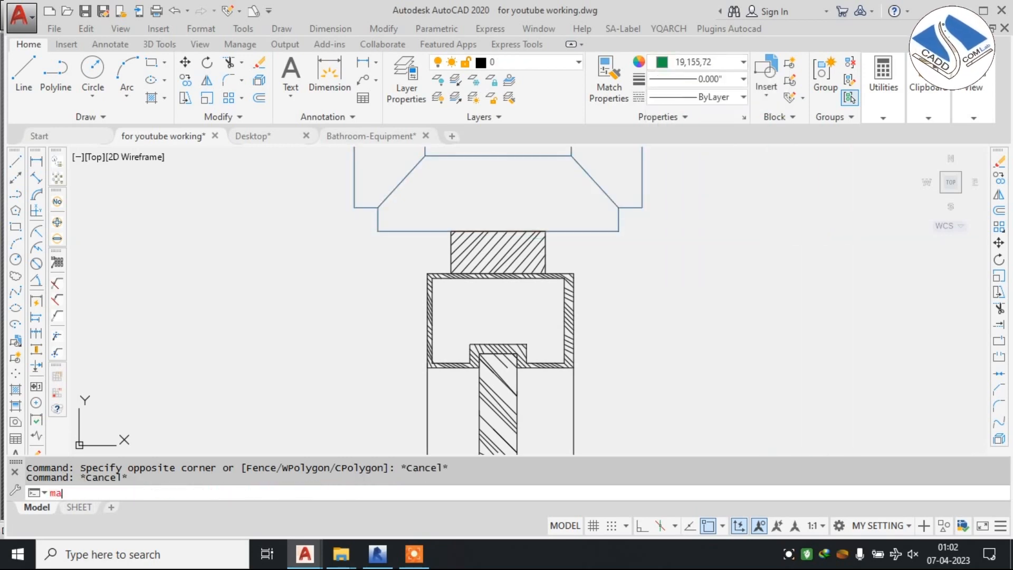
key("Return")
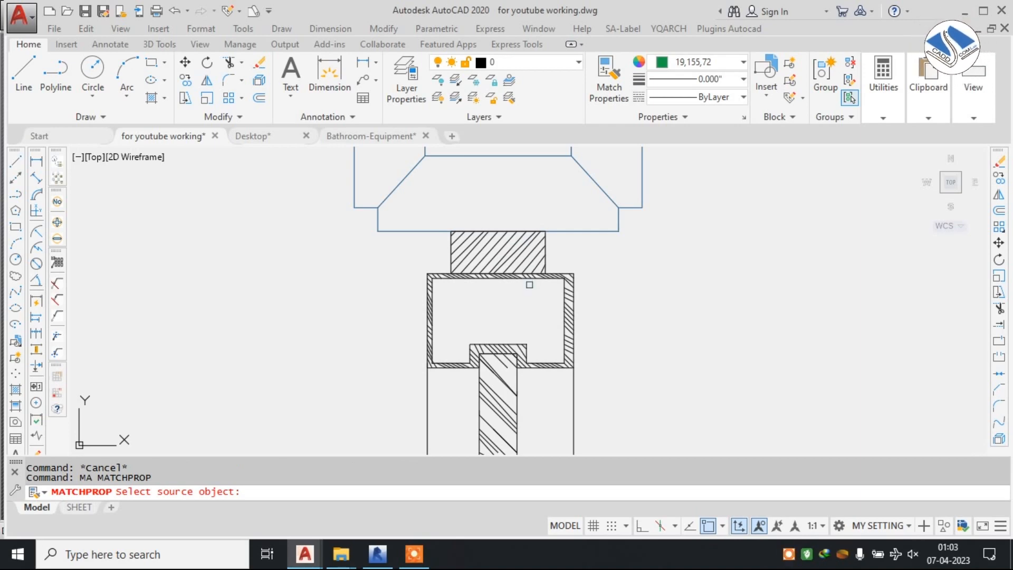
left_click(589, 230)
scroll(642, 256, "down", 3)
scroll(622, 181, "up", 3)
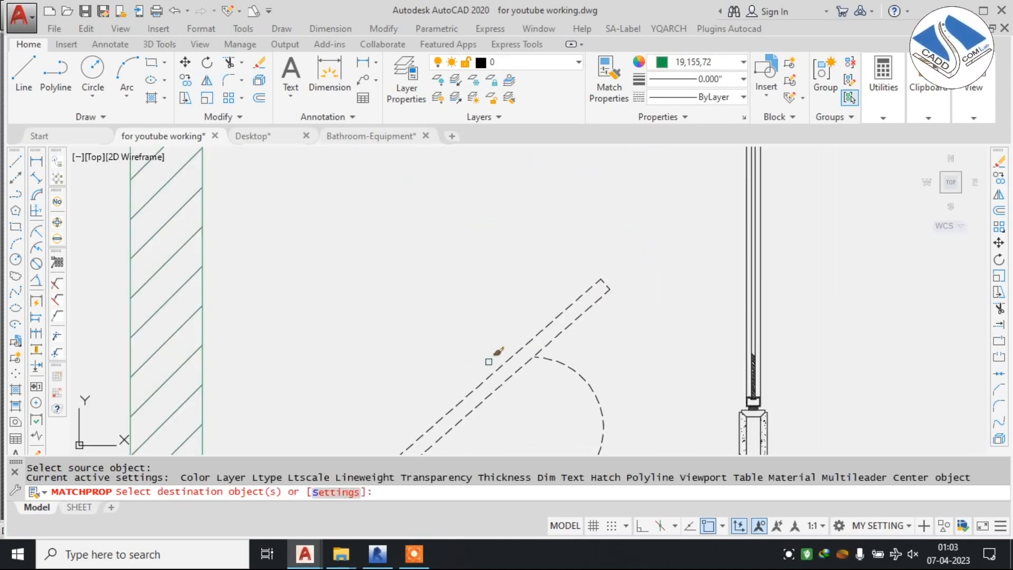
middle_click_drag(489, 362, 682, 156)
scroll(478, 250, "up", 2)
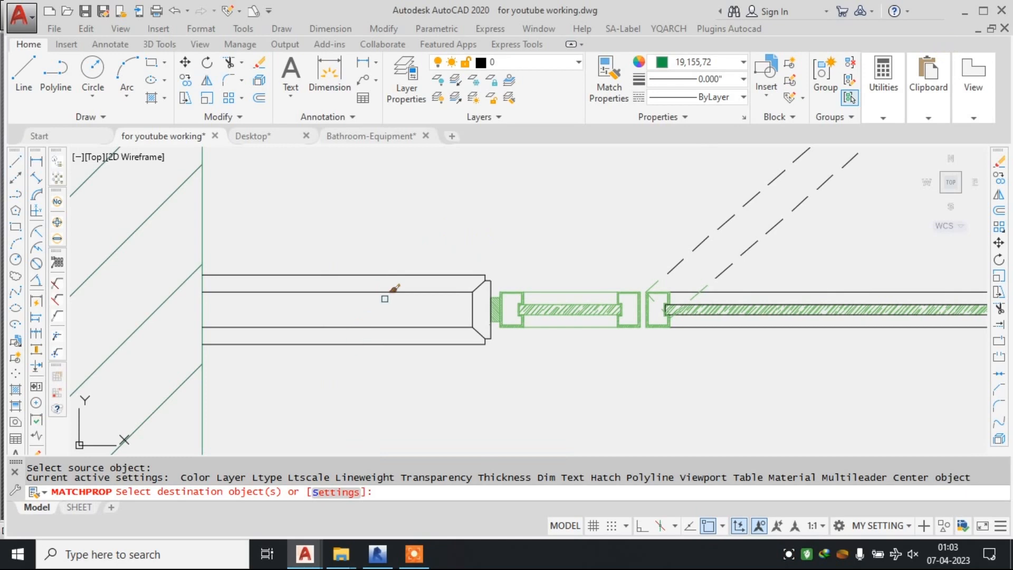
left_click(397, 247)
left_click(348, 389)
scroll(491, 298, "up", 4)
left_click(518, 204)
left_click(471, 337)
middle_click_drag(477, 367, 514, 213)
scroll(514, 213, "up", 3)
left_click(502, 280)
left_click(439, 287)
left_click(566, 278)
left_click(455, 349)
scroll(480, 312, "down", 6)
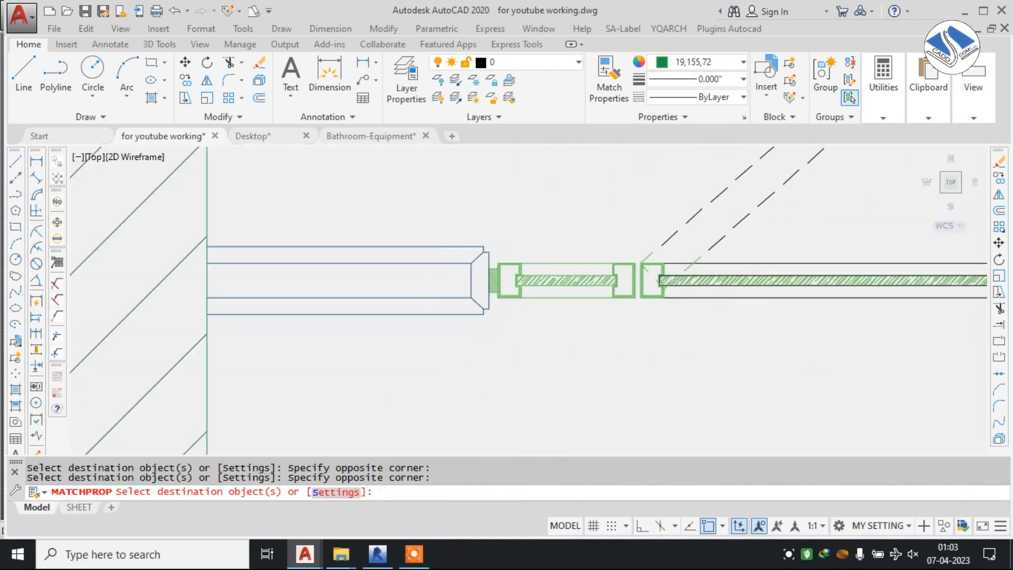
scroll(480, 299, "down", 2)
scroll(485, 322, "down", 4)
middle_click_drag(486, 322, 427, 315)
key("Escape")
Change the color of the glass door's dashed open-position lines and swing arc to index color 8.
scroll(535, 315, "up", 2)
middle_click_drag(527, 356, 542, 433)
left_click(694, 153)
left_click(422, 315)
scroll(473, 338, "up", 4)
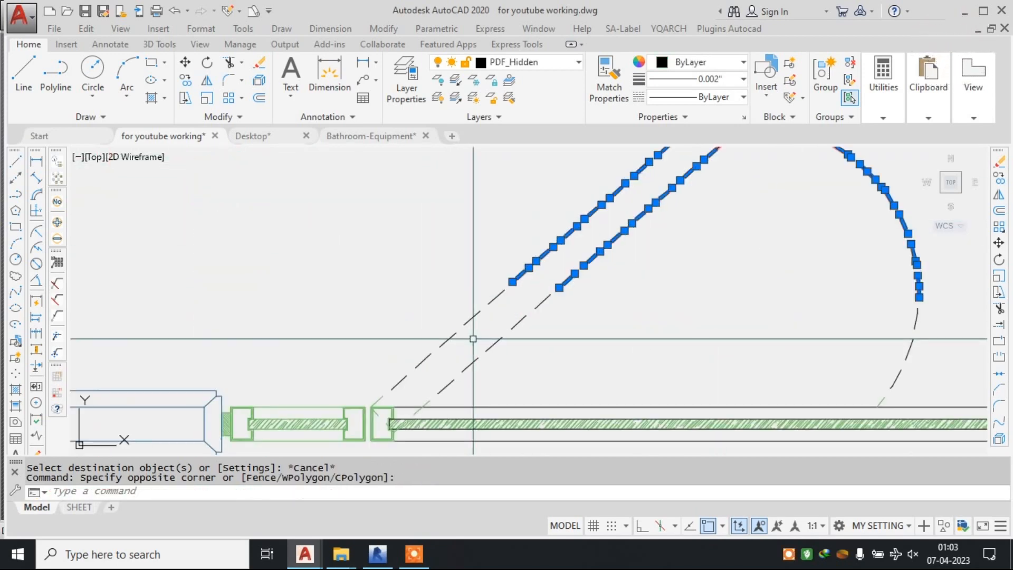
left_click(656, 268)
left_click(387, 386)
middle_click_drag(723, 328, 405, 322)
left_click(683, 250)
left_click(488, 390)
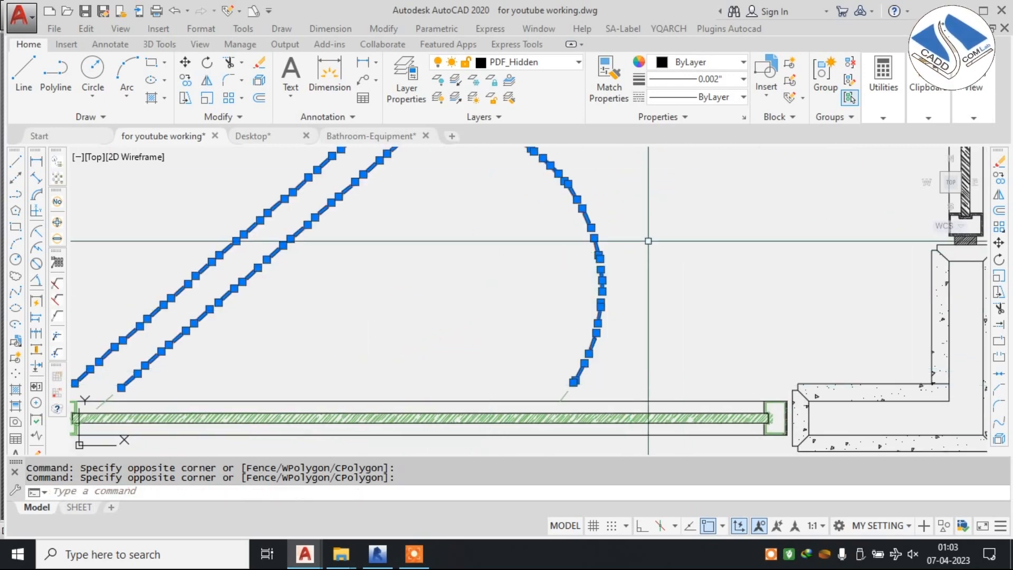
left_click(712, 69)
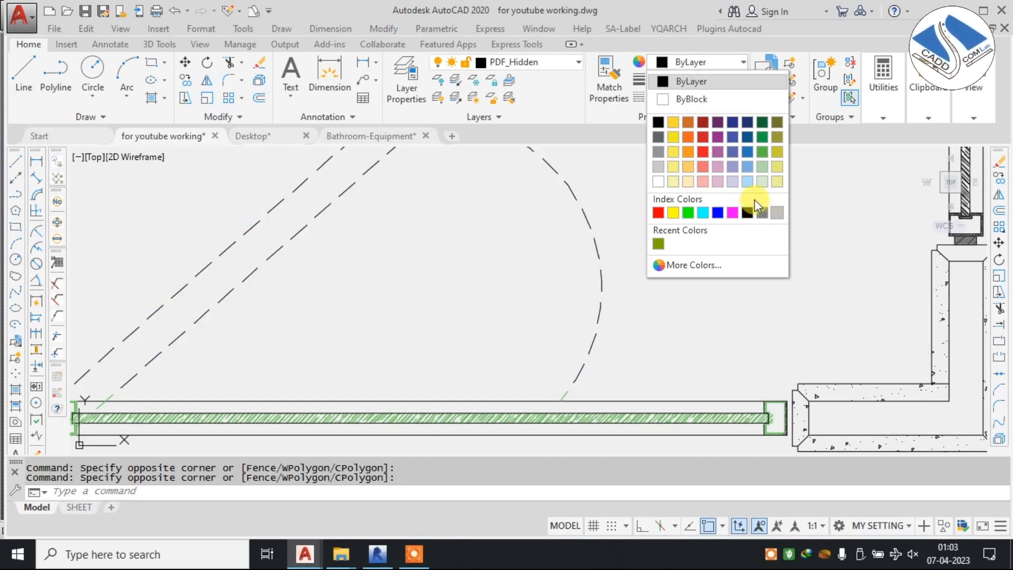
left_click(656, 152)
left_click(658, 151)
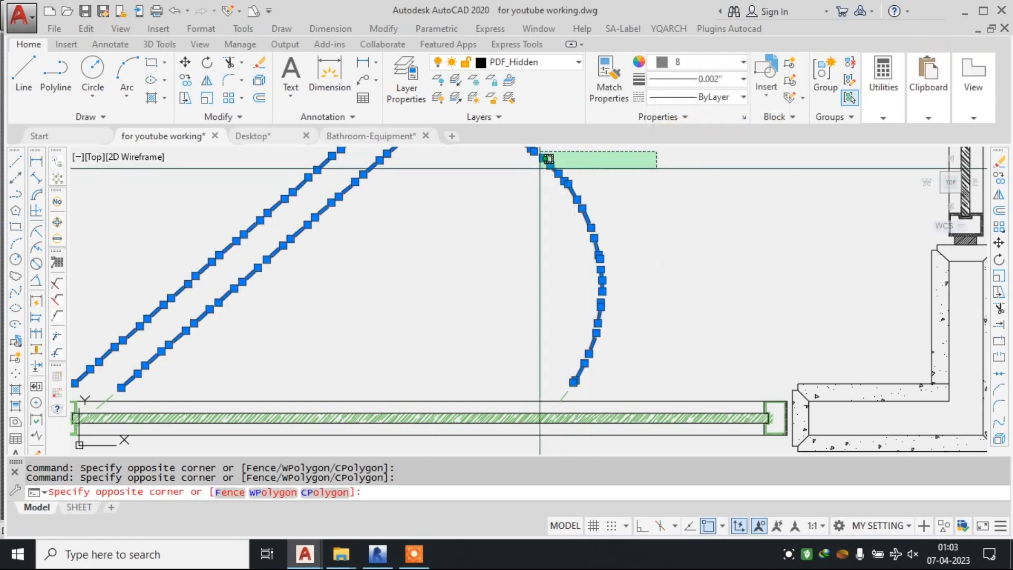
key("Escape")
scroll(539, 175, "down", 4)
key("Escape")
Match the green glass hatch's properties onto the two long outer lines on either side of the horizontal glass door panel.
scroll(401, 261, "up", 4)
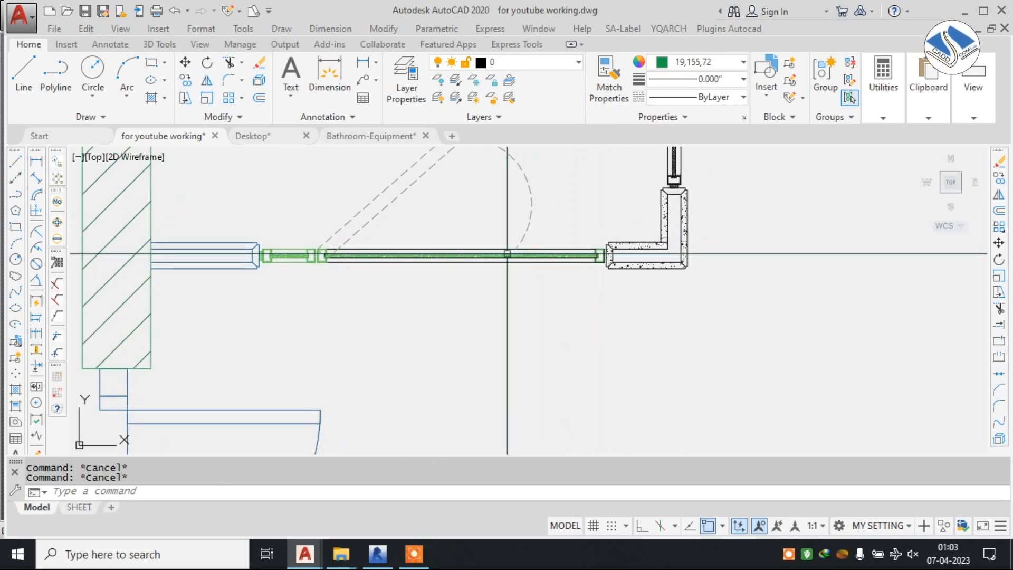
type("m")
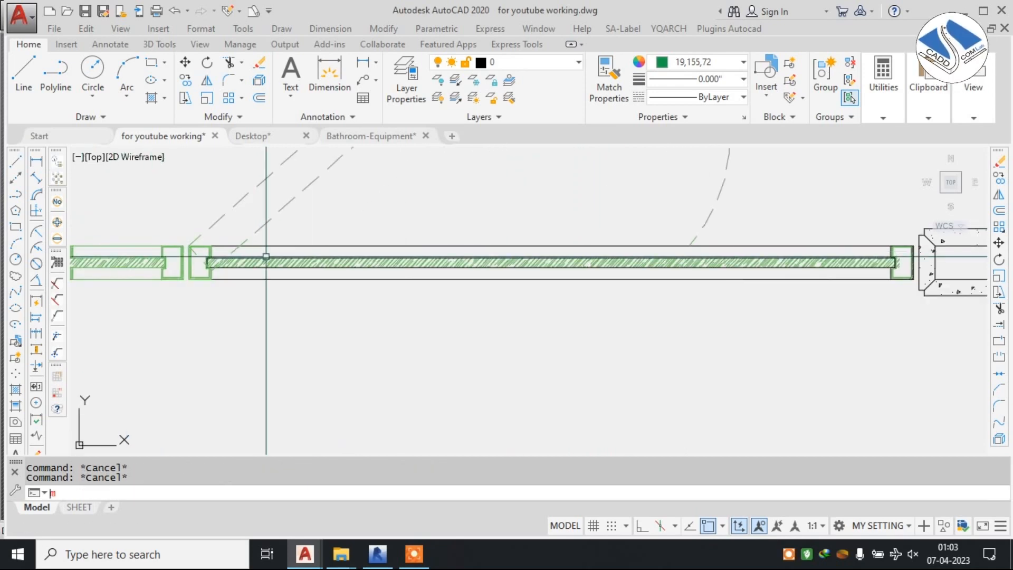
type("a")
key("Return")
scroll(265, 257, "up", 5)
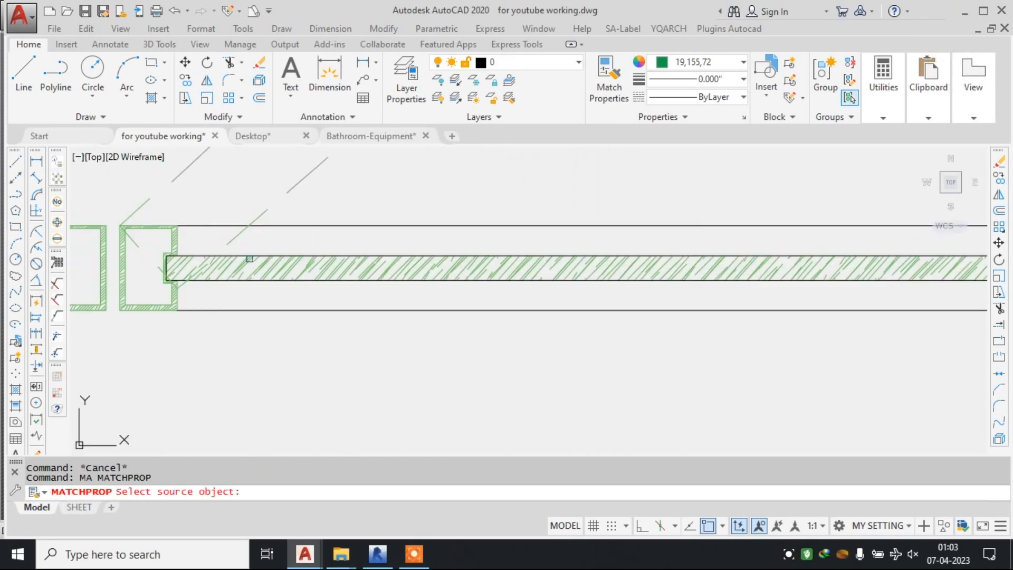
left_click(285, 262)
scroll(422, 232, "down", 2)
left_click(465, 186)
left_click(426, 221)
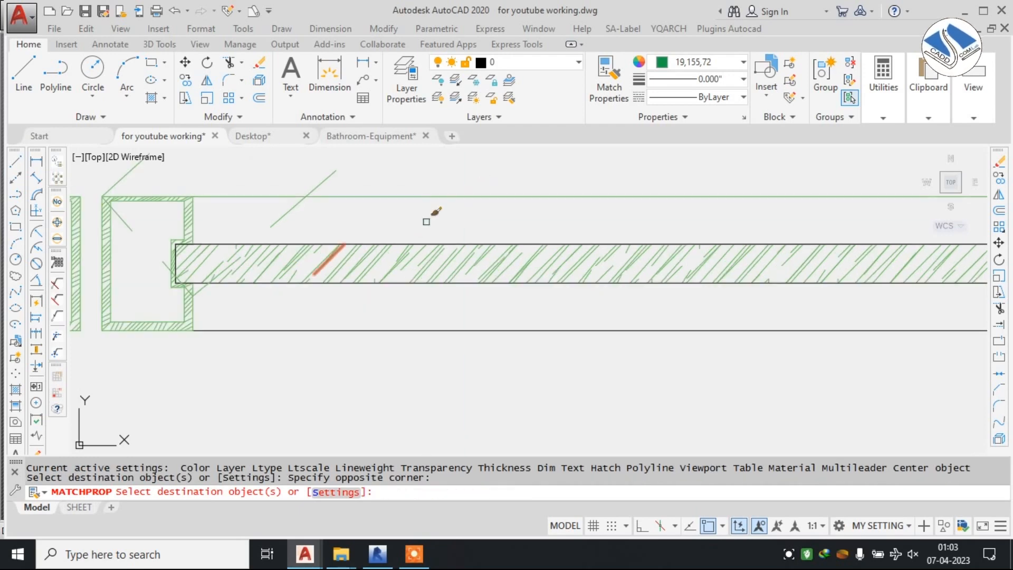
left_click(468, 317)
left_click(429, 352)
scroll(388, 285, "down", 4)
middle_click_drag(762, 273, 569, 298)
scroll(611, 302, "down", 1)
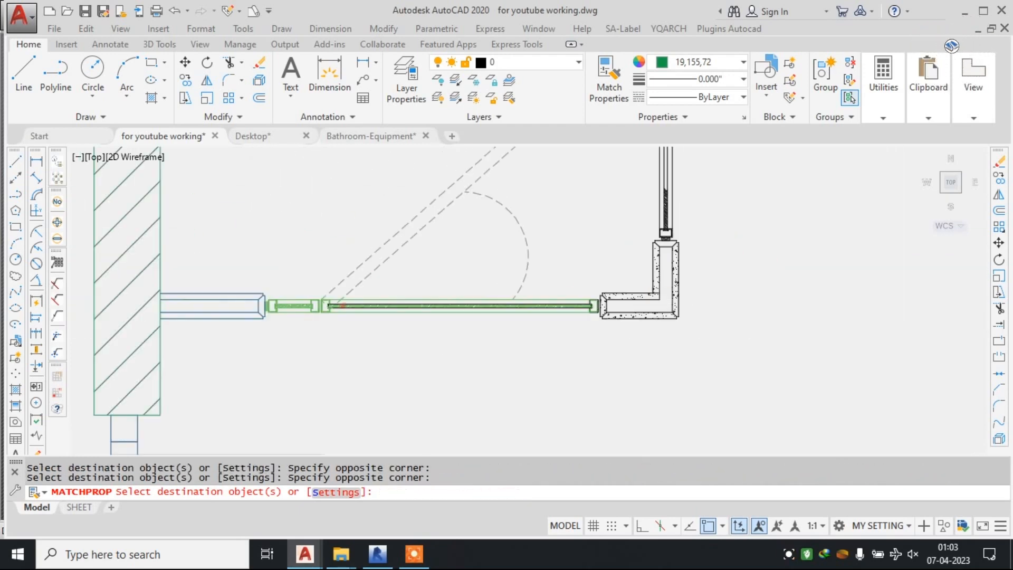
scroll(597, 321, "down", 2)
key("Escape")
key("Escape")
type("m")
key("Return")
scroll(395, 297, "up", 3)
left_click(357, 294)
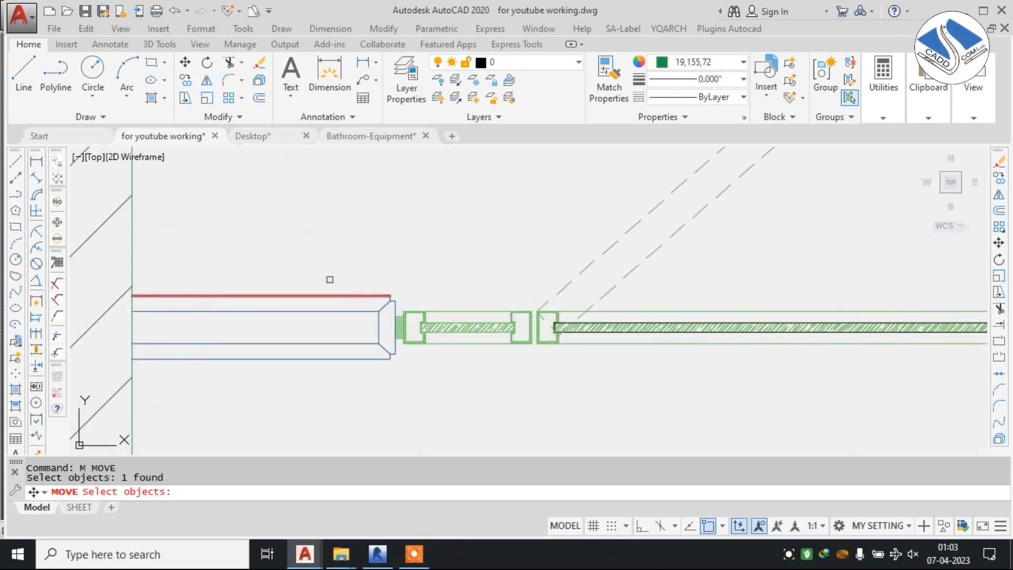
scroll(330, 280, "down", 1)
middle_click_drag(756, 302, 392, 292)
scroll(601, 288, "up", 1)
scroll(503, 271, "up", 3)
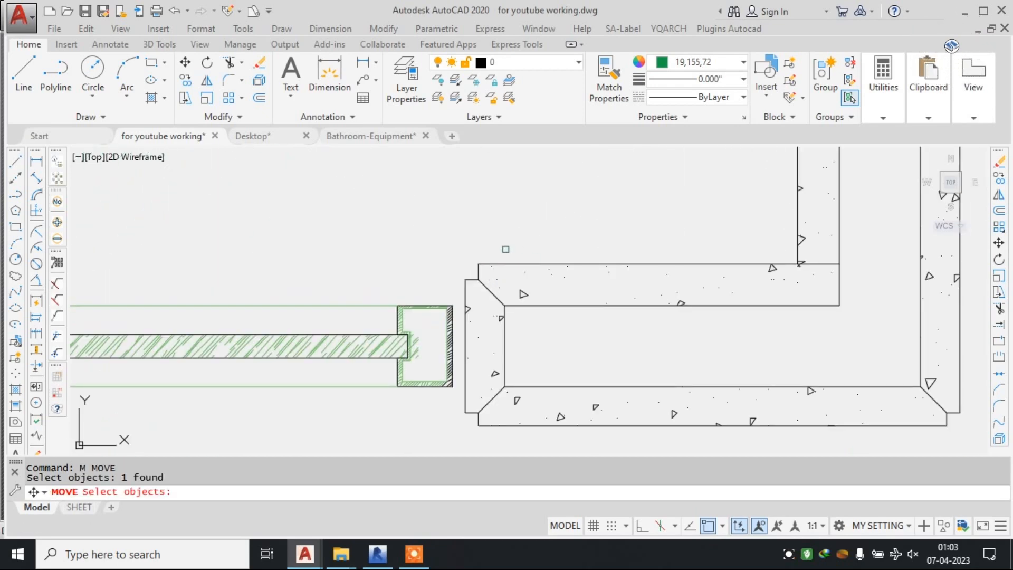
left_click(504, 249)
left_click(474, 297)
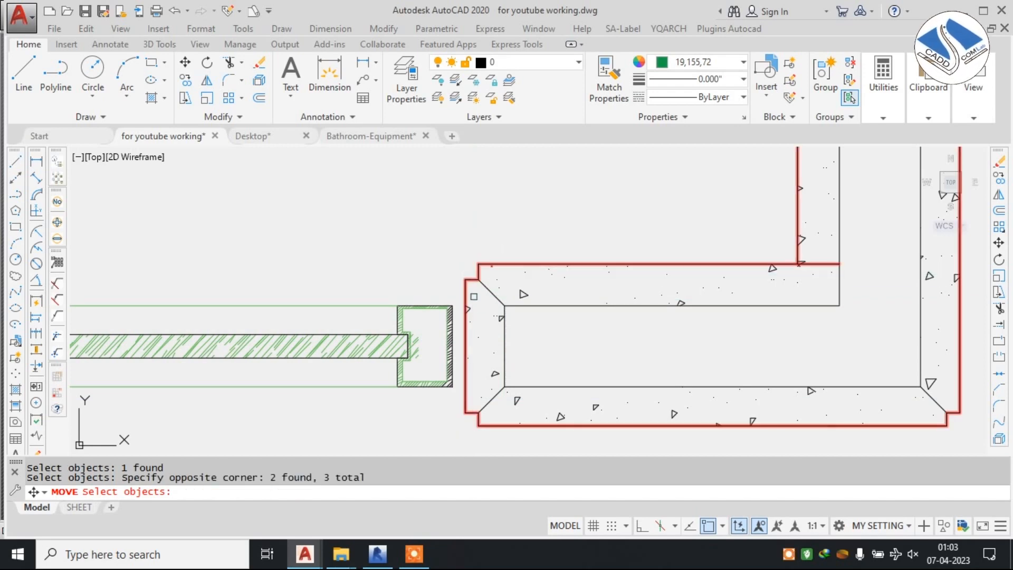
left_click(496, 295)
key("Escape")
key("Escape")
key("Escape")
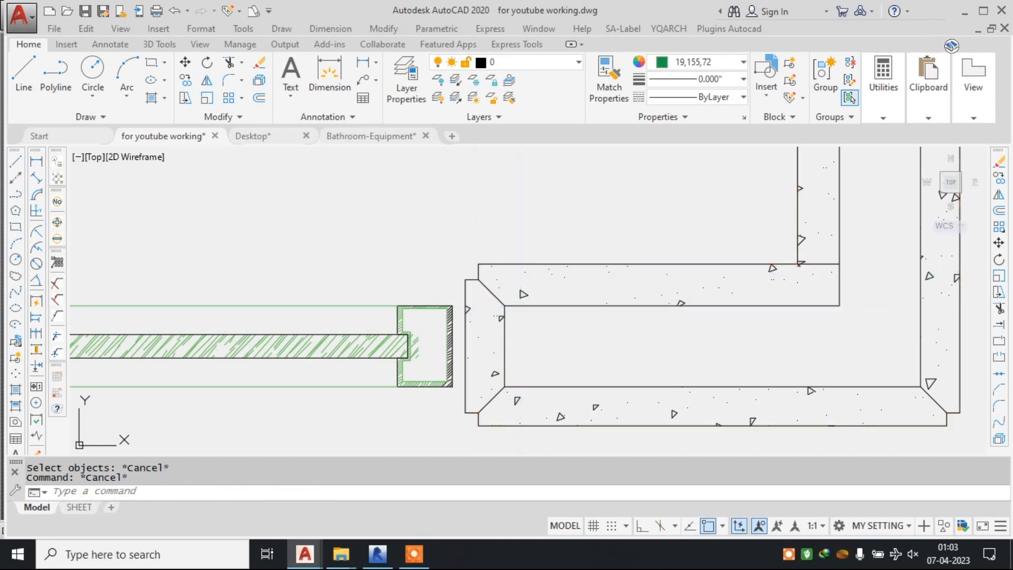
Explode the cladding outlines and hatch at the left end of the L-shaped stone corner.
key("Return")
left_click(544, 254)
left_click(480, 387)
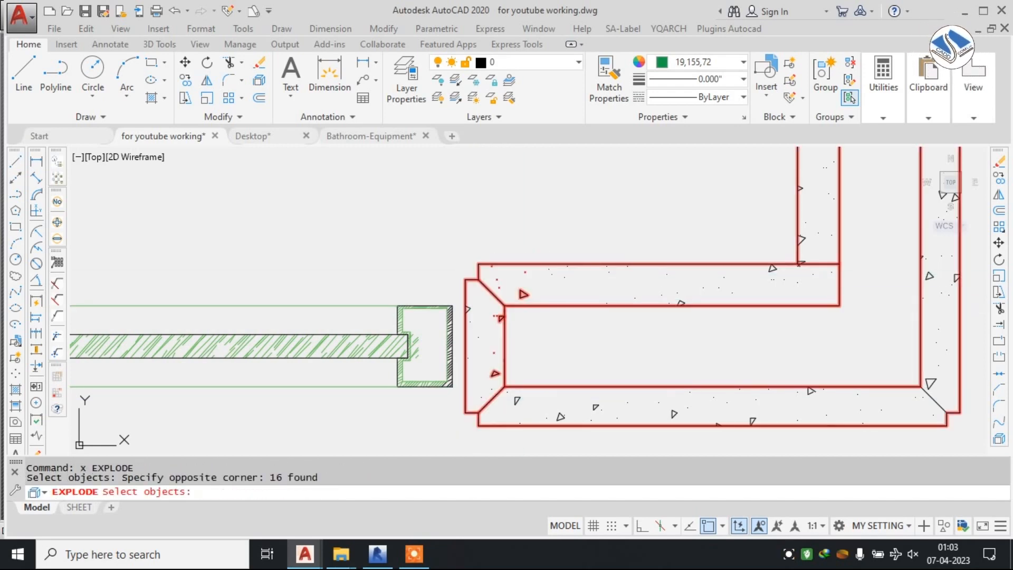
key("Return")
Match the blue cladding's properties from the stub beside the left wall onto the upper end of the L-shaped stone corner.
type("ma")
key("Return")
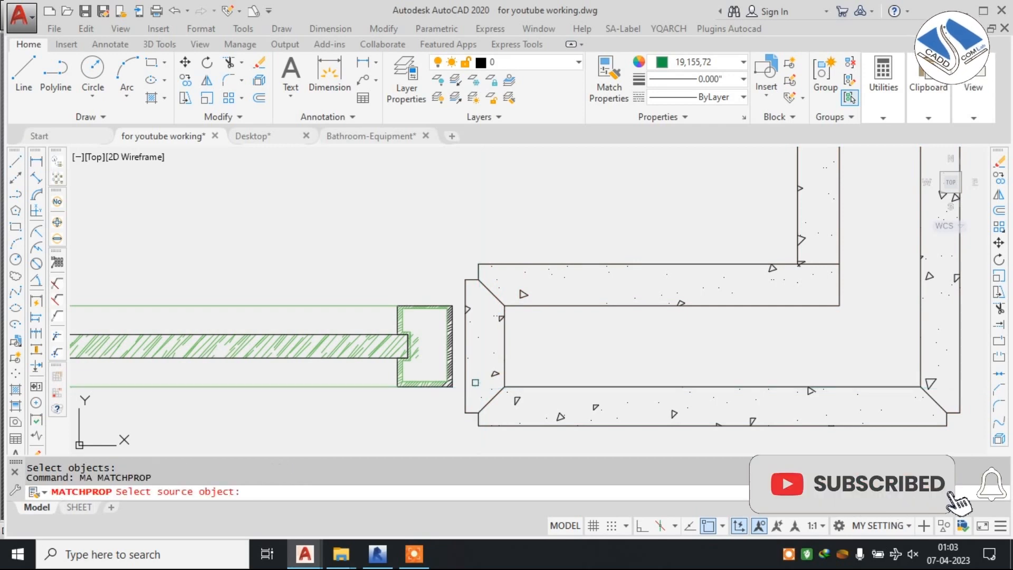
scroll(450, 364, "down", 2)
middle_click_drag(283, 338, 721, 281)
middle_click_drag(202, 269, 522, 278)
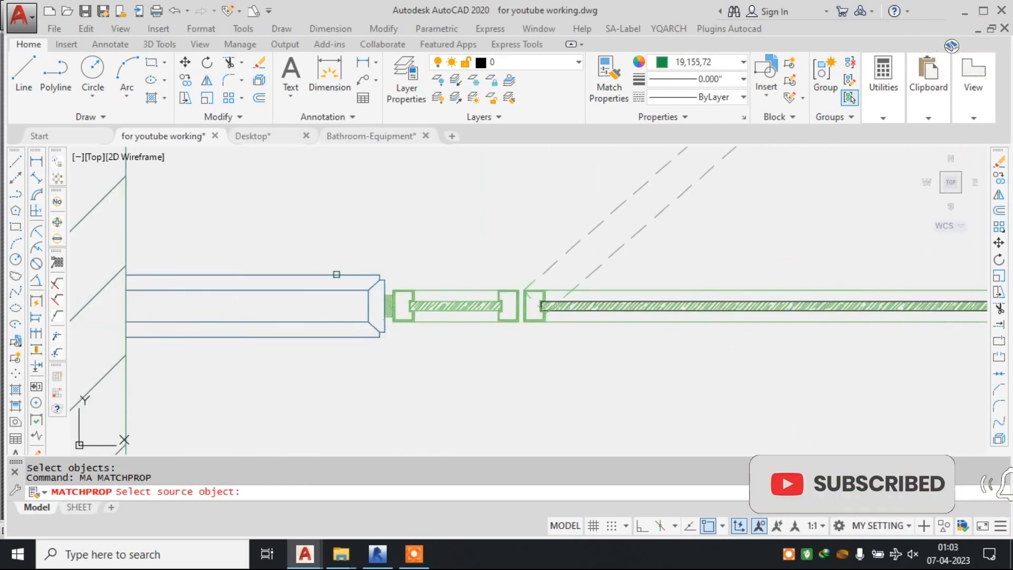
left_click(336, 275)
scroll(297, 275, "down", 2)
scroll(292, 276, "down", 5)
scroll(625, 330, "up", 3)
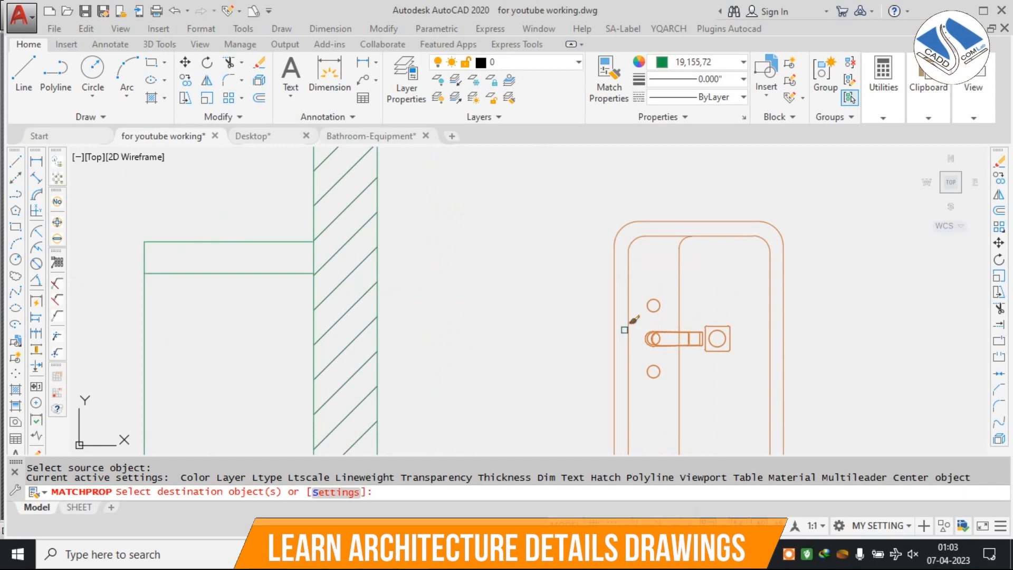
scroll(742, 312, "down", 5)
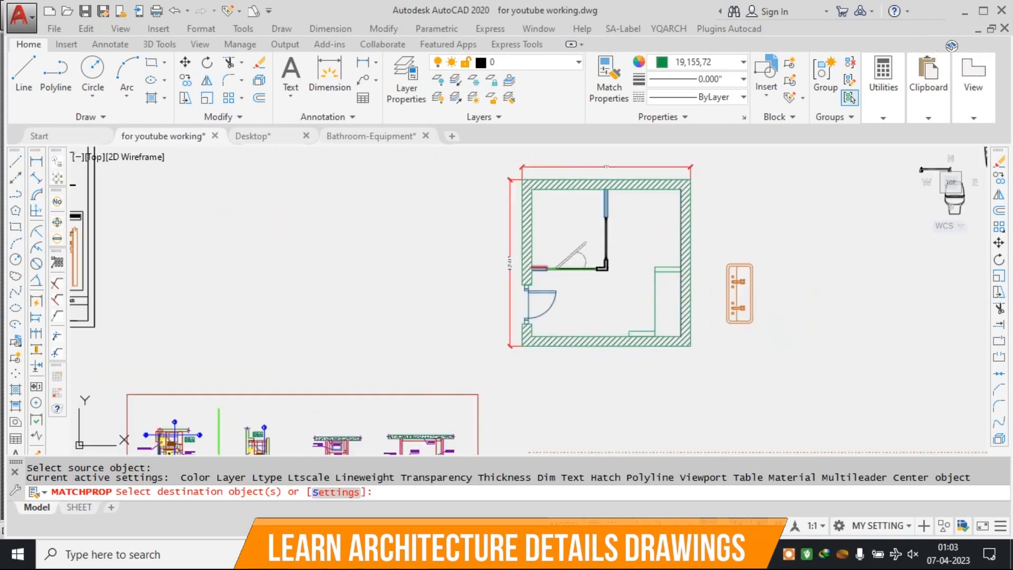
scroll(618, 259, "up", 4)
scroll(585, 263, "up", 10)
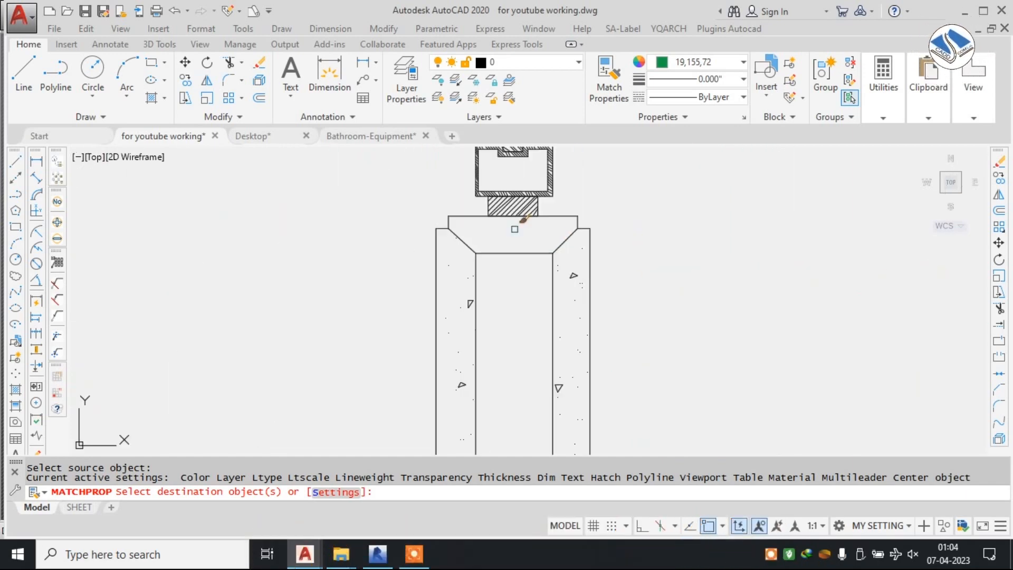
left_click(423, 192)
left_click(396, 251)
left_click(654, 274)
left_click(491, 327)
Match the same blue properties onto the rest of the L-shaped stone corner, including its horizontal leg and beveled left end.
scroll(547, 280, "down", 2)
middle_click_drag(552, 285, 608, 156)
middle_click_drag(710, 159, 692, 227)
left_click(693, 194)
left_click(510, 308)
left_click(620, 199)
left_click(617, 194)
scroll(619, 195, "down", 4)
middle_click_drag(577, 328, 600, 227)
left_click(736, 188)
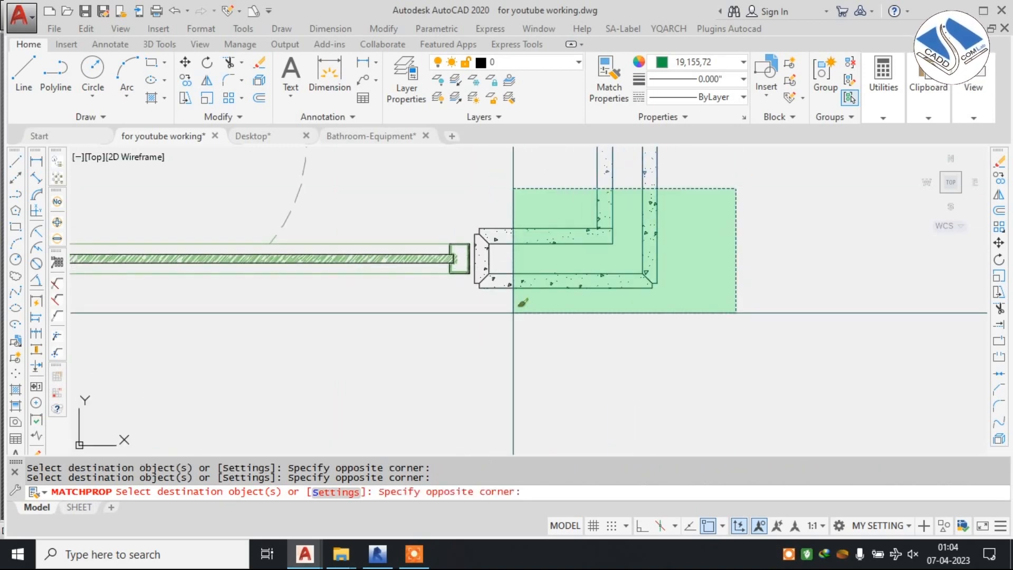
scroll(475, 305, "up", 2)
left_click(476, 302)
scroll(502, 317, "down", 6)
middle_click_drag(565, 188, 570, 283)
key("Escape")
key("Escape")
scroll(577, 274, "down", 5)
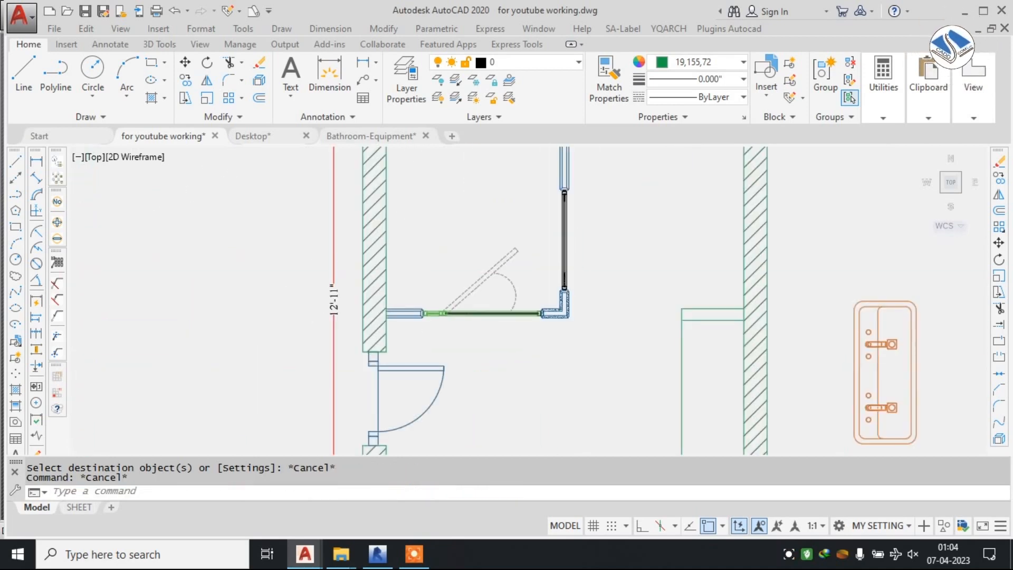
Match the green glass hatch's properties onto the vertical glass panel, its lower frame section and the hatched spacer beneath it.
scroll(558, 294, "up", 5)
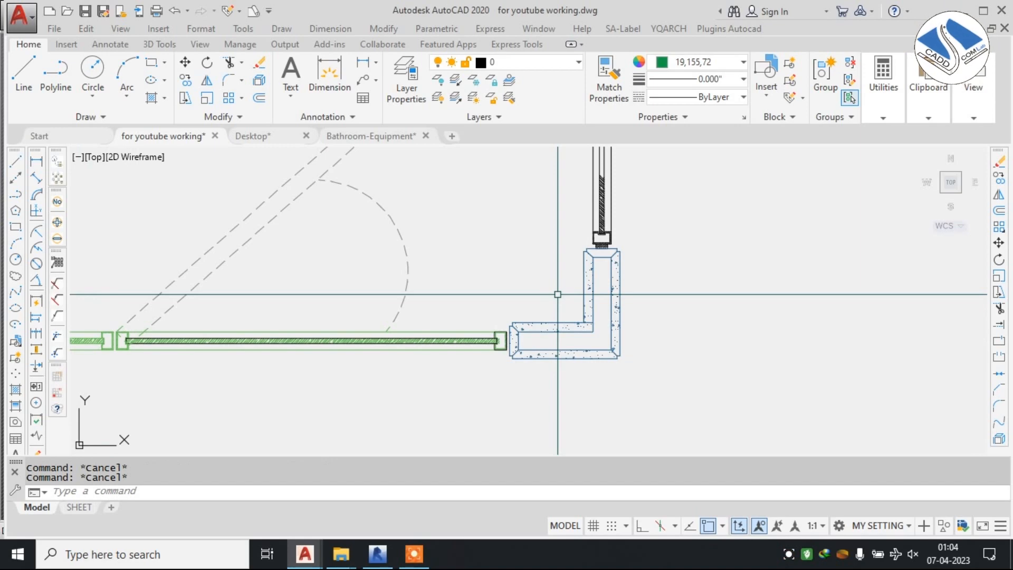
type("ma")
scroll(425, 288, "up", 5)
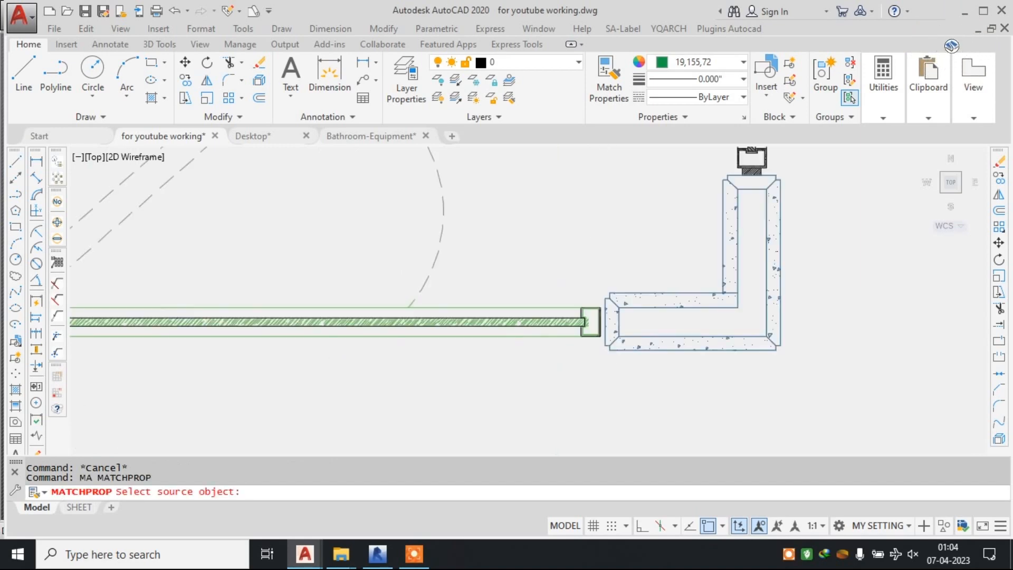
left_click(425, 288)
scroll(452, 300, "down", 3)
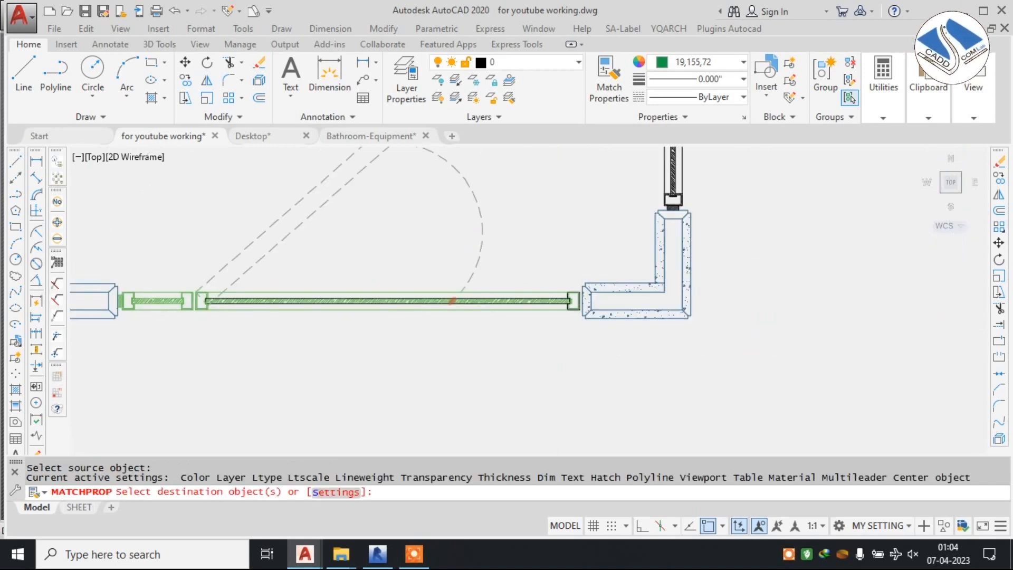
scroll(380, 301, "down", 2)
left_click(637, 208)
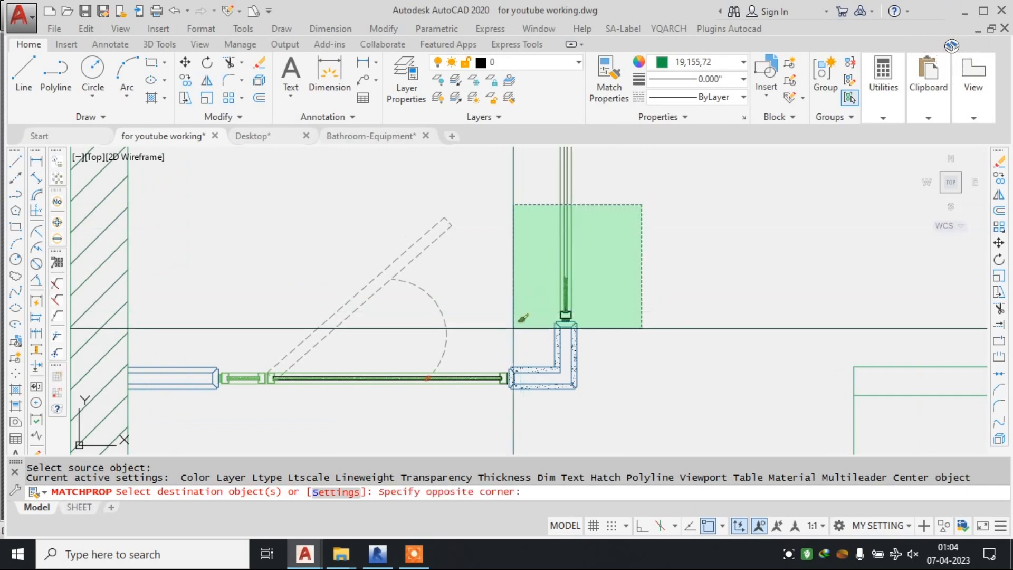
scroll(543, 276, "up", 3)
left_click(543, 274)
scroll(783, 276, "up", 5)
left_click(689, 188)
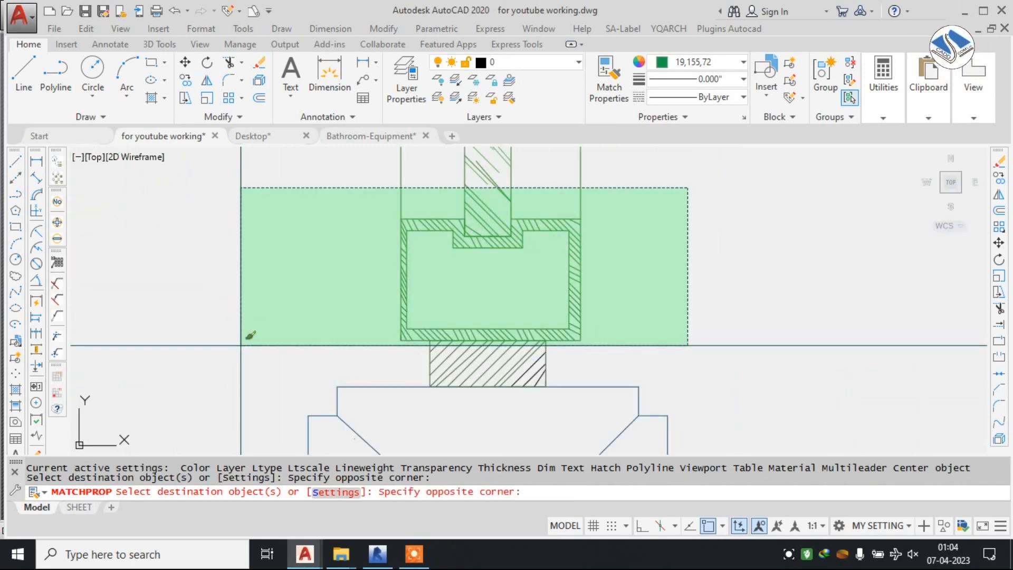
left_click(241, 340)
left_click(683, 259)
left_click(234, 391)
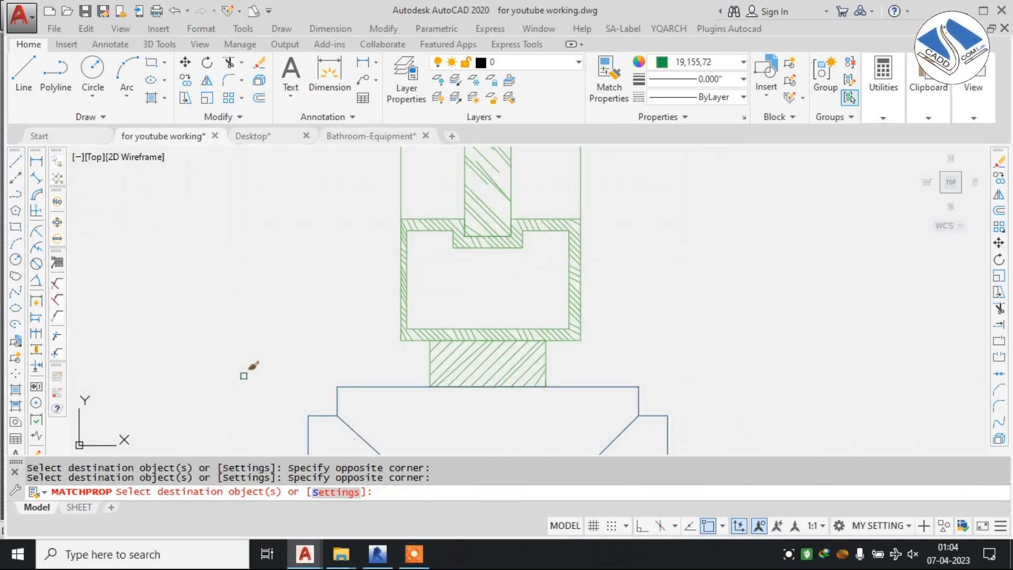
Match the same green properties onto the frame section and hatched spacer at the upper end of the vertical glass partition.
scroll(446, 366, "down", 8)
scroll(546, 229, "up", 6)
scroll(453, 288, "up", 4)
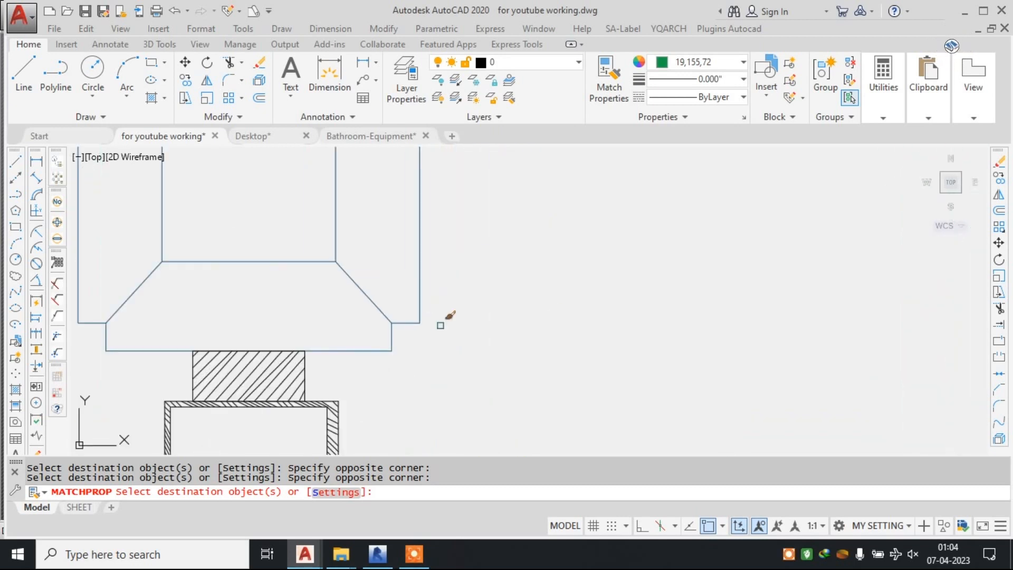
middle_click_drag(360, 341, 713, 180)
left_click(737, 205)
left_click(421, 374)
scroll(608, 201, "down", 4)
scroll(653, 364, "up", 2)
left_click(733, 186)
left_click(450, 381)
scroll(546, 347, "down", 6)
key("Escape")
key("Escape")
key("Escape")
Scale the loose square shower fixture with its wall arm down to less than half its size.
scroll(545, 339, "down", 5)
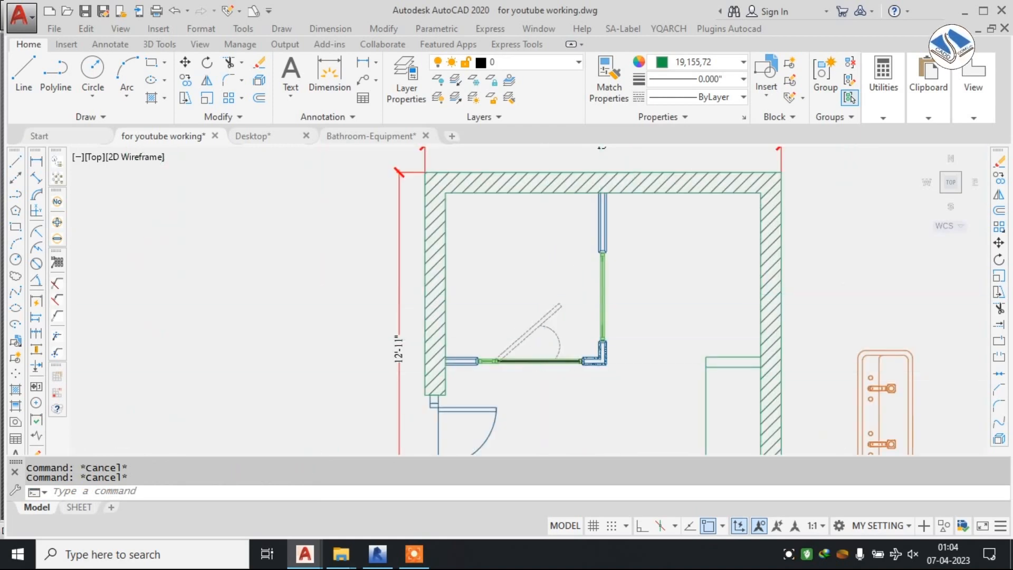
scroll(546, 339, "up", 4)
scroll(493, 292, "down", 6)
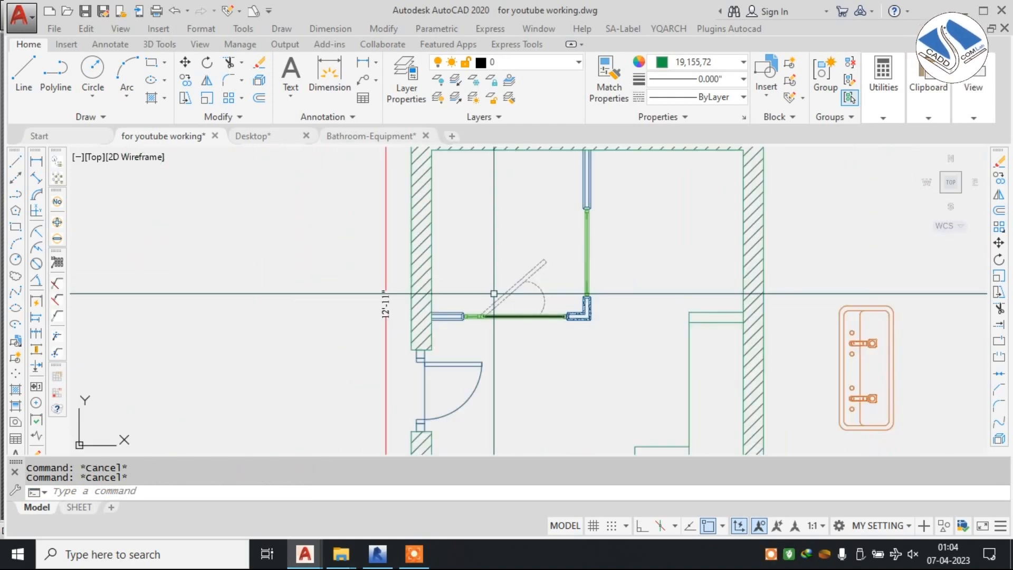
scroll(528, 285, "down", 4)
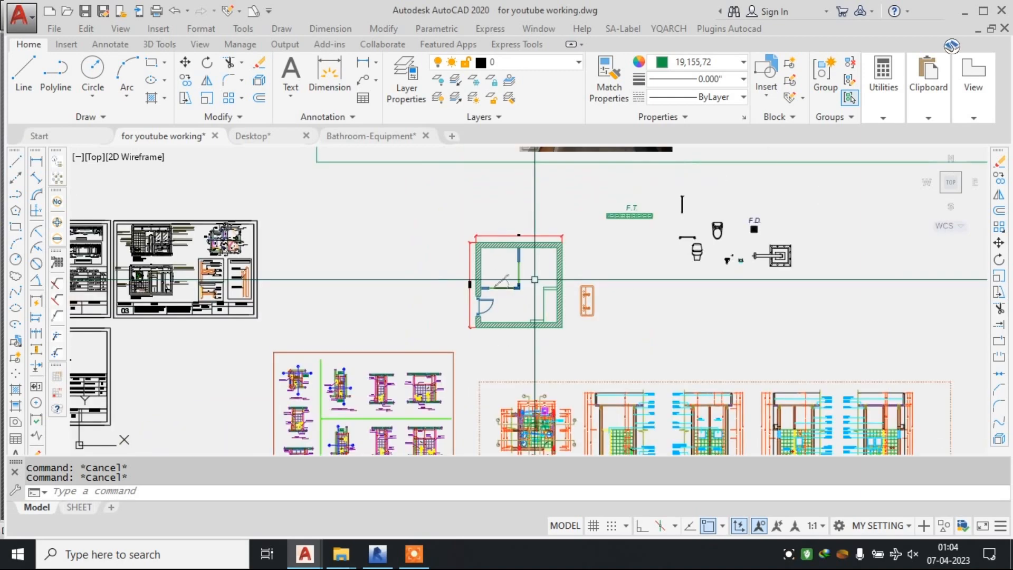
scroll(589, 293, "up", 2)
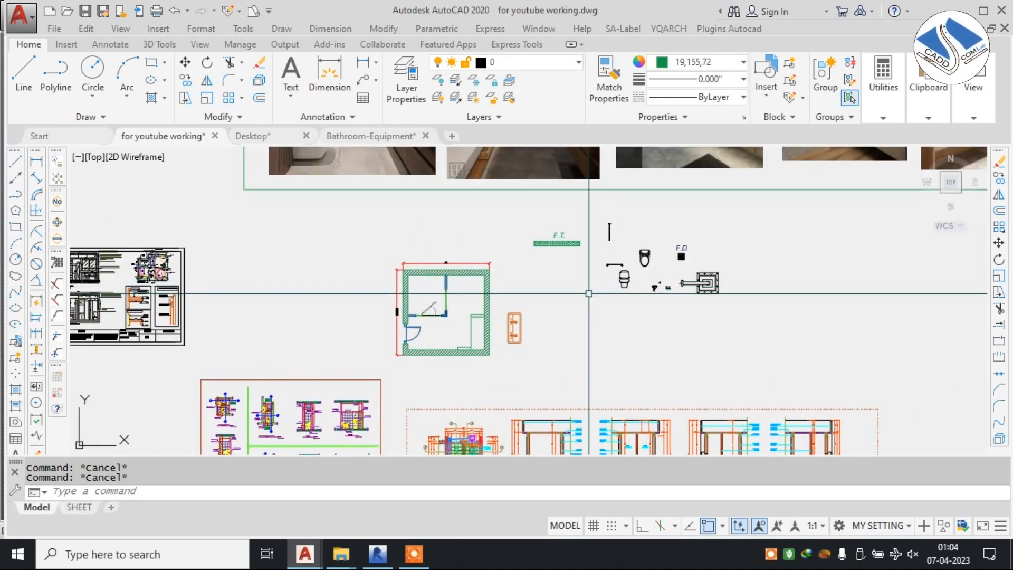
scroll(660, 240, "up", 4)
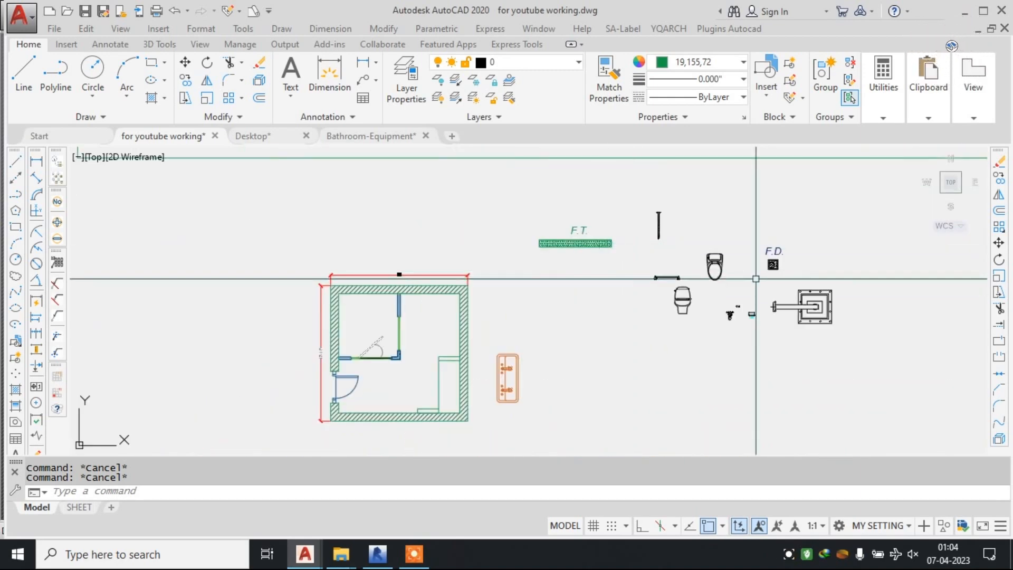
middle_click_drag(774, 299, 790, 288)
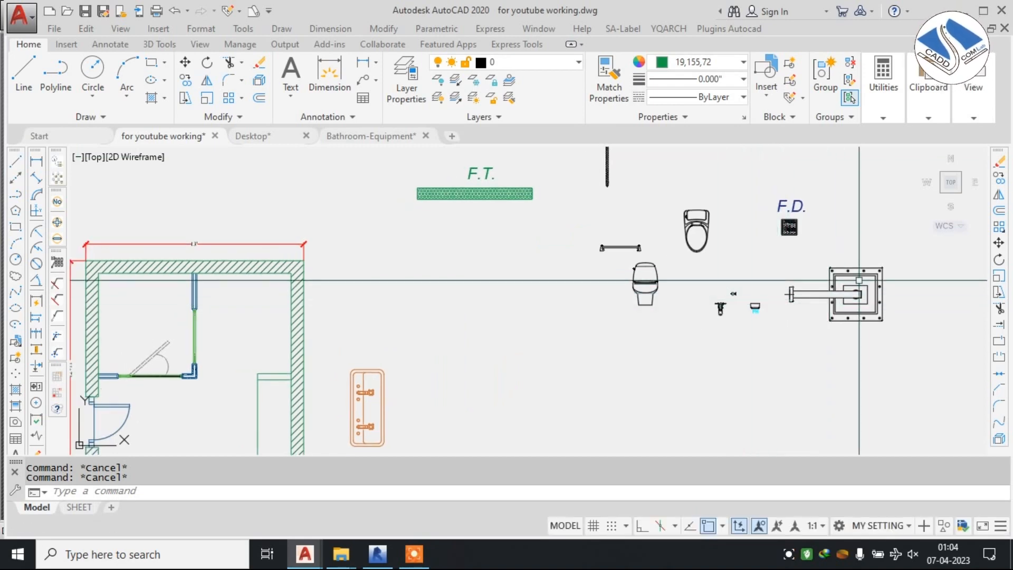
left_click(790, 299)
type("sc")
key("Return")
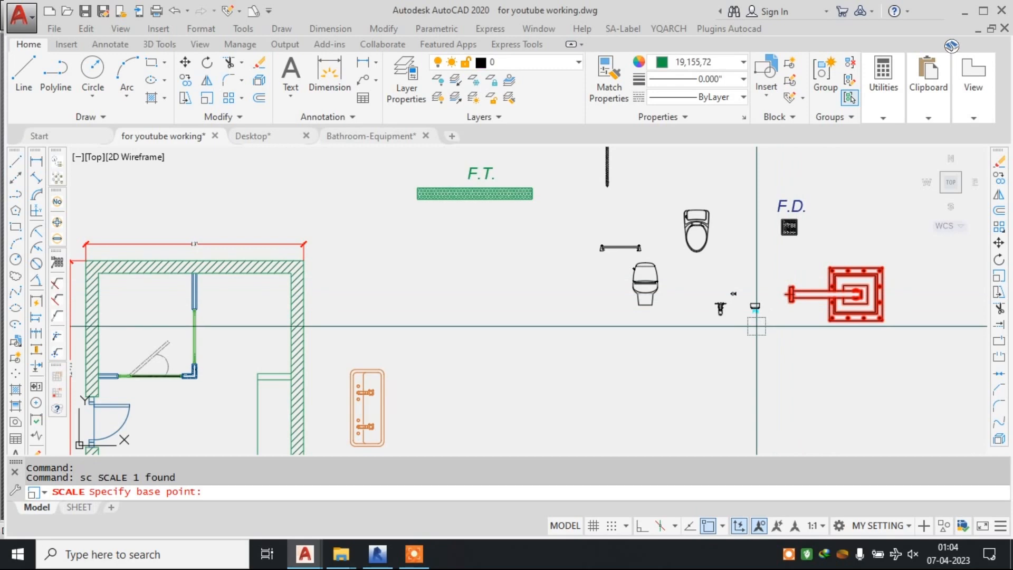
left_click(735, 335)
left_click(731, 336)
Move the scaled shower fixture into the glass-partitioned shower area at the plan's upper left corner.
left_click(819, 293)
left_click(777, 335)
type("m")
key("Return")
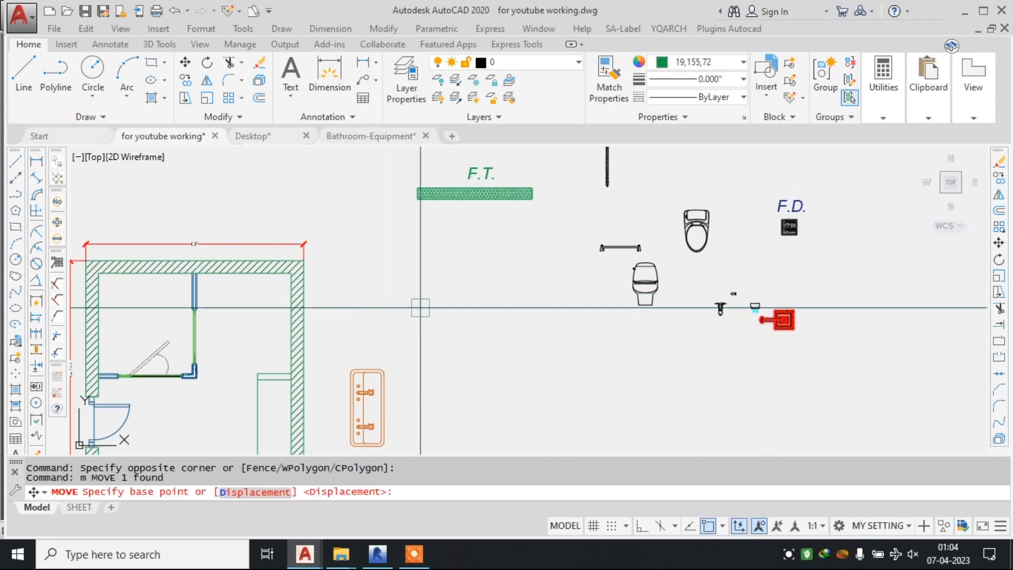
left_click(776, 322)
scroll(416, 327, "up", 6)
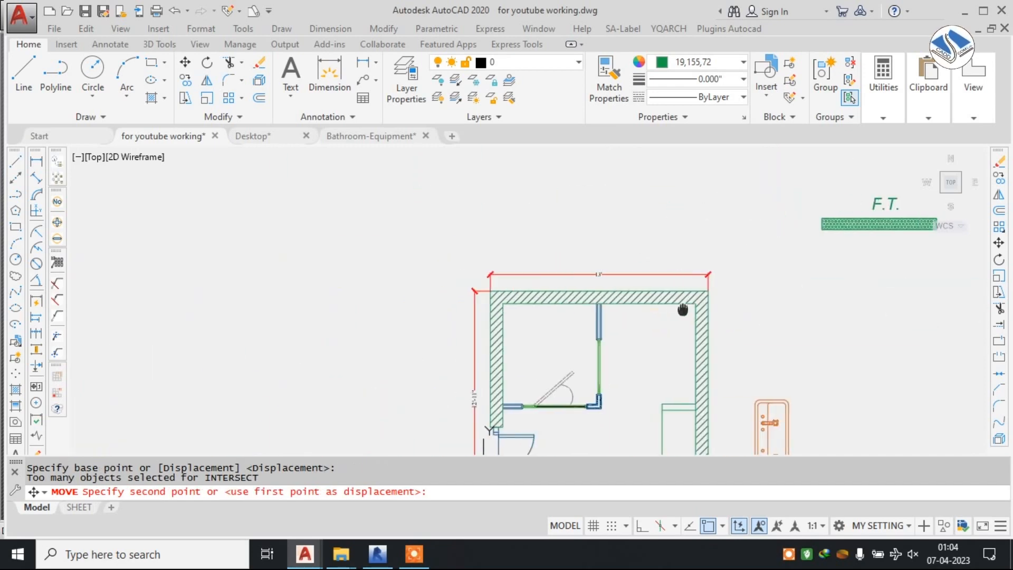
left_click(425, 327)
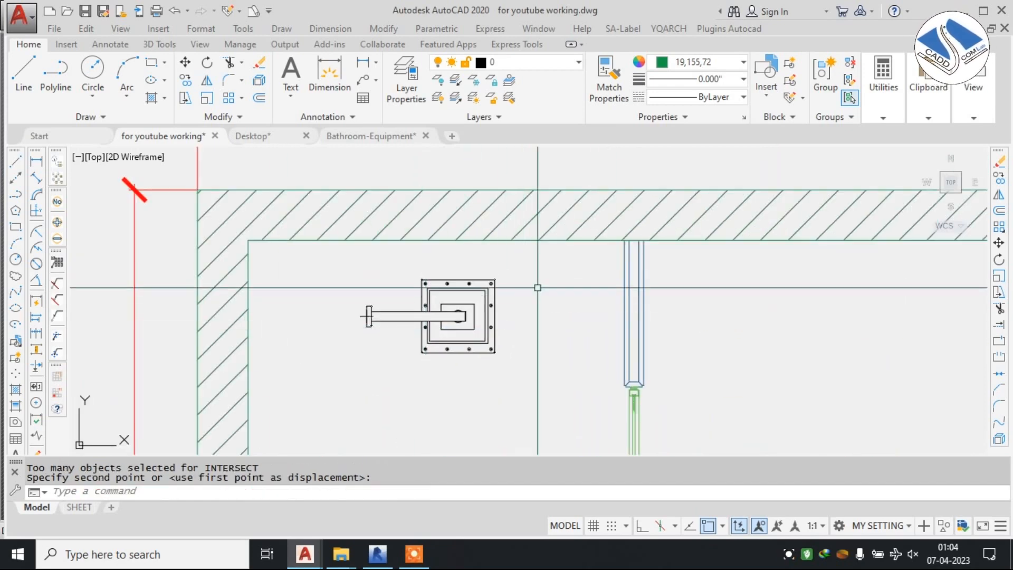
left_click(539, 288)
key("Escape")
left_click(432, 364)
left_click(518, 315)
key("Escape")
left_click(403, 404)
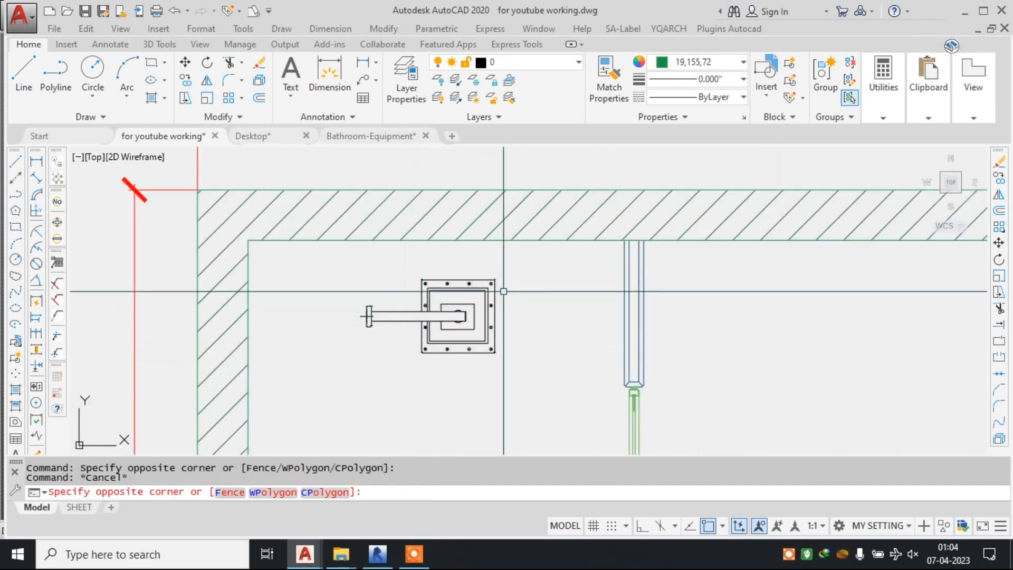
key("Escape")
Rotate the shower fixture a quarter turn clockwise so that its arm points toward the upper wall.
left_click(568, 285)
left_click(393, 393)
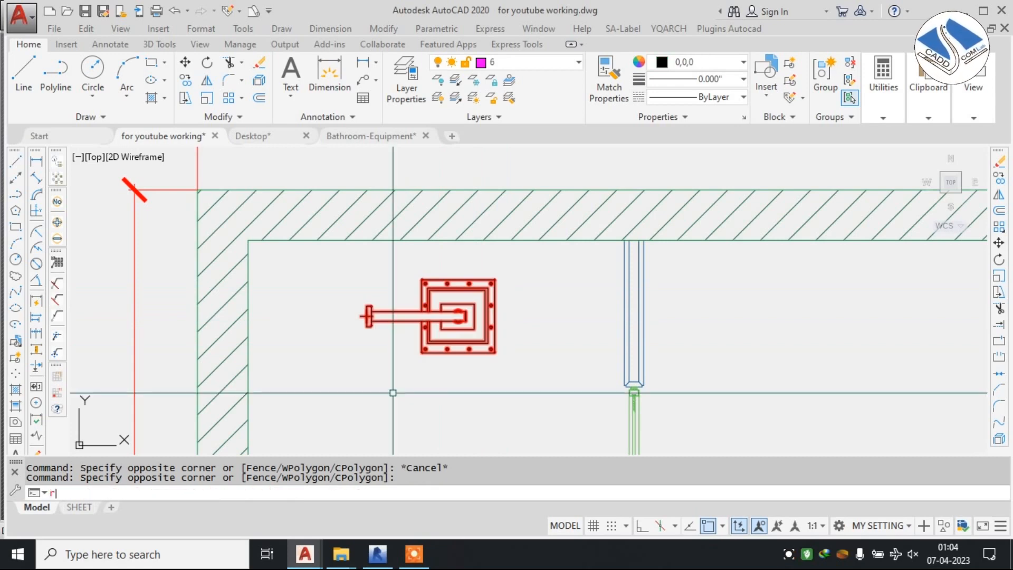
type("o")
key("Return")
left_click(368, 319)
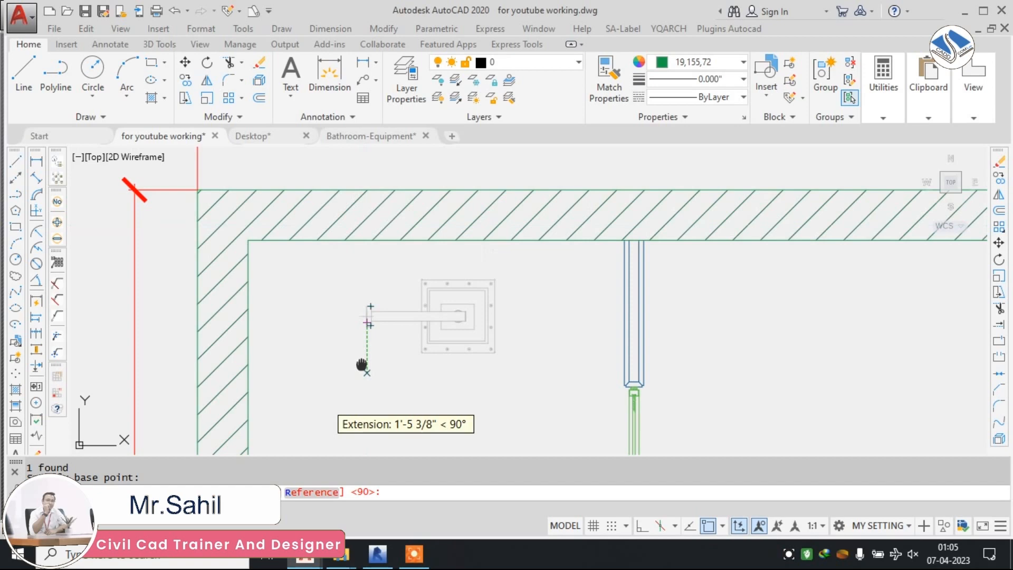
middle_click_drag(362, 364, 462, 292)
left_click(467, 404)
Move the shower fixture by its arm end onto the upper wall's inner face, about midway between the side wall and partition.
left_click(504, 233)
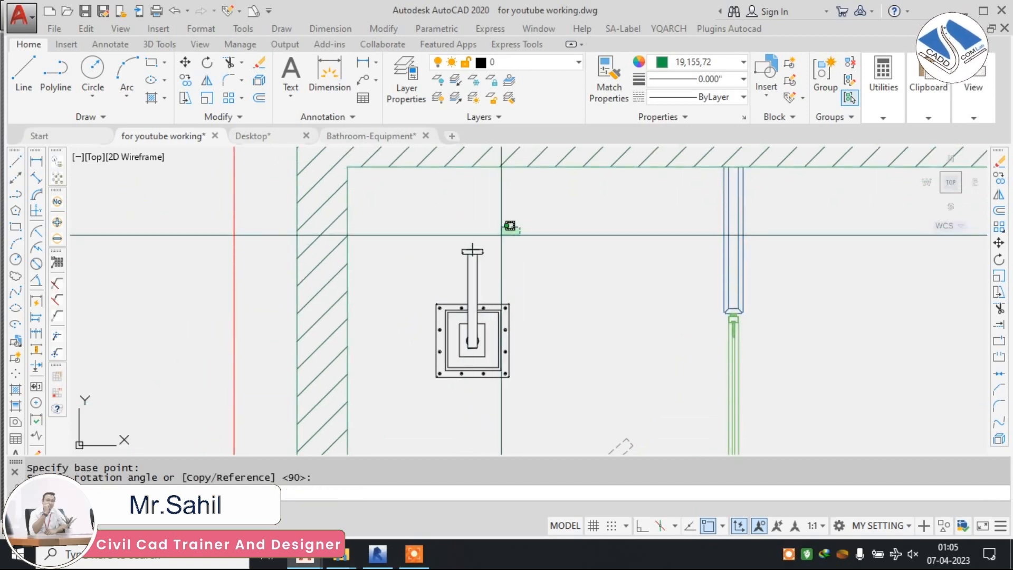
left_click(425, 303)
scroll(449, 245, "up", 4)
type("m")
key("Return")
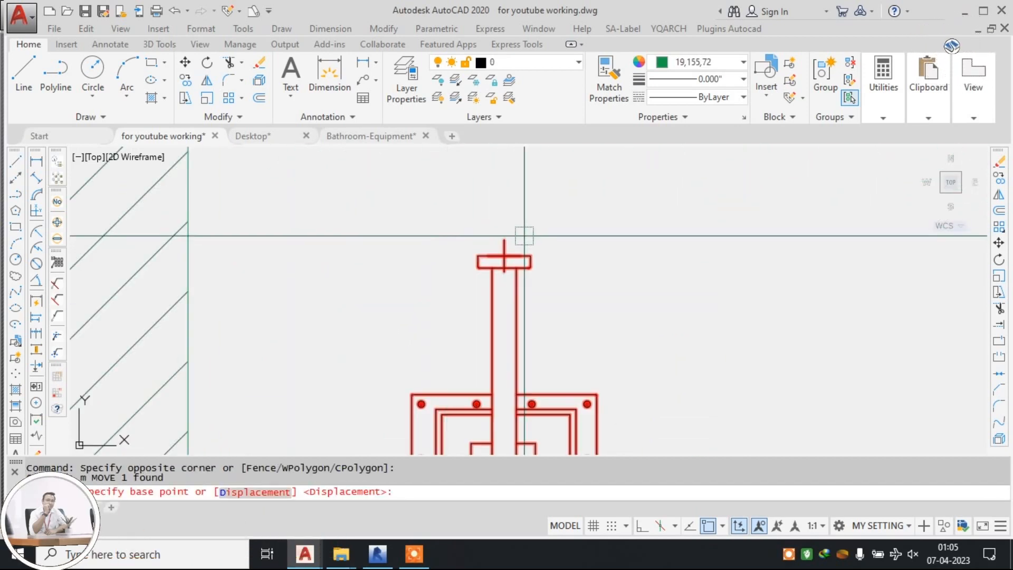
left_click(505, 241)
scroll(501, 295, "down", 4)
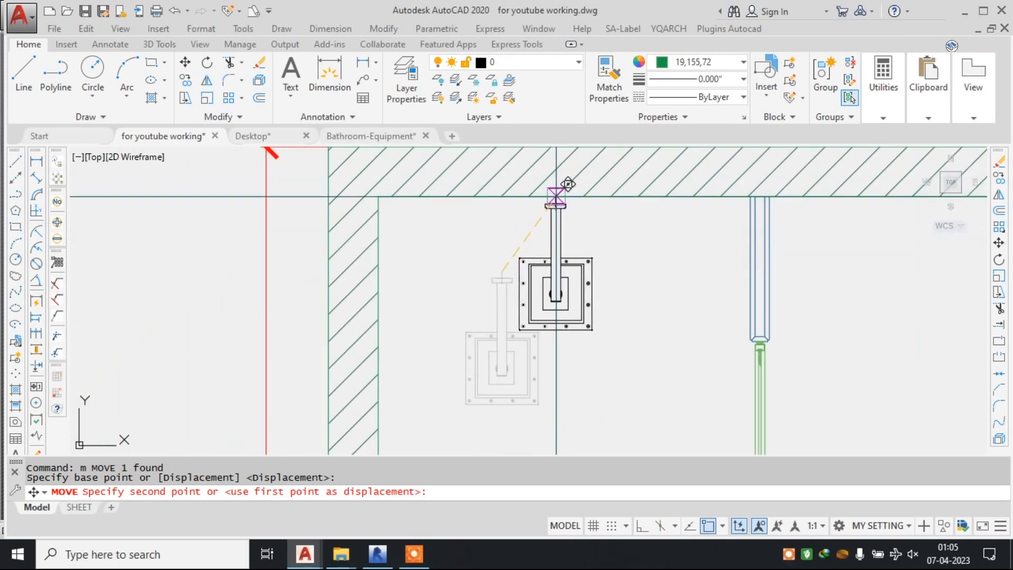
left_click(556, 197)
scroll(434, 217, "down", 3)
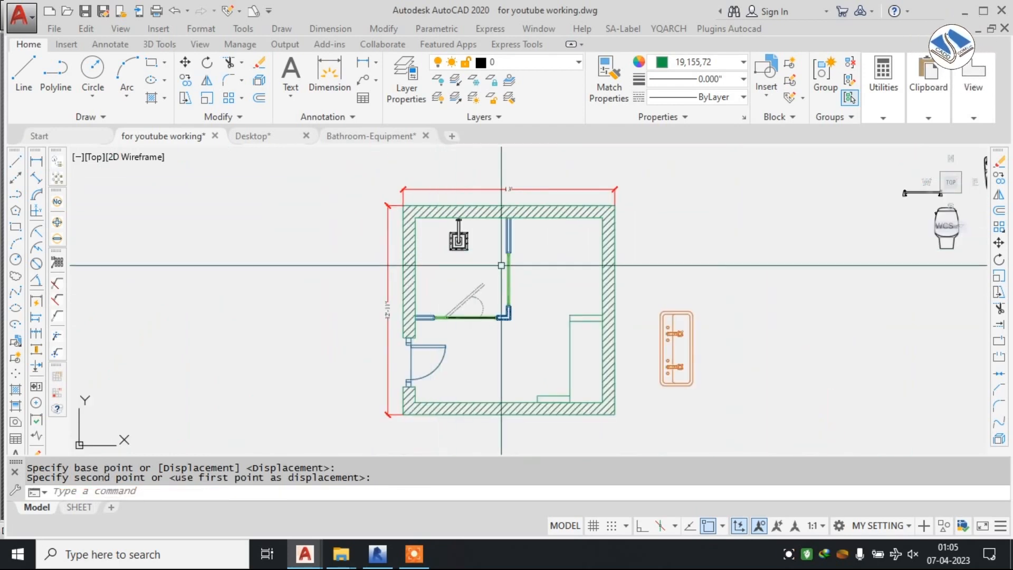
key("Escape")
Examine the toilet plan with the placed shower, the loose sanitary fixtures beside it and the floor drain symbol.
middle_click_drag(732, 252, 549, 259)
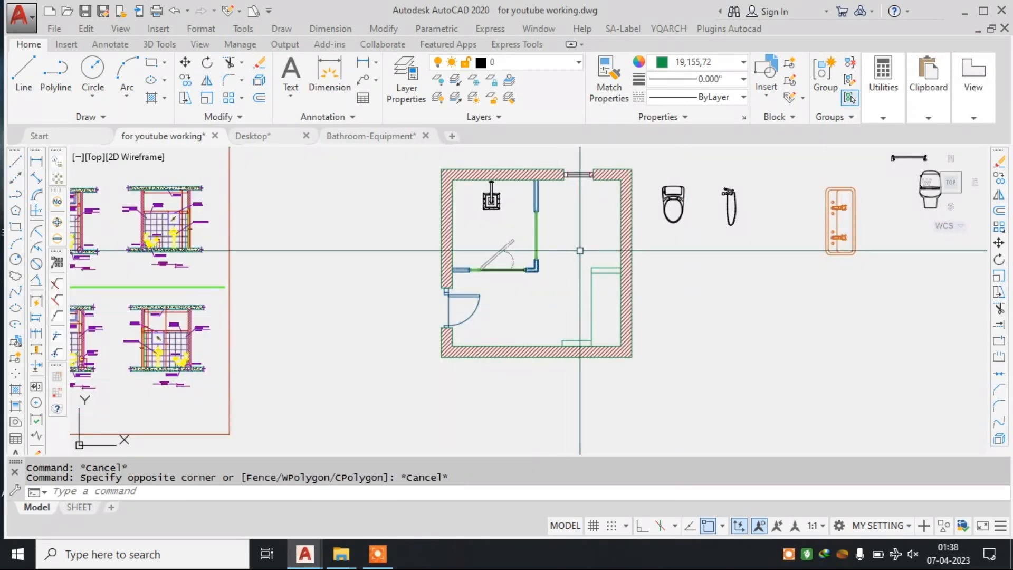
scroll(581, 215, "up", 1)
mouse_move(522, 234)
middle_mouse_down()
mouse_move(542, 264)
mouse_move(521, 274)
middle_mouse_up()
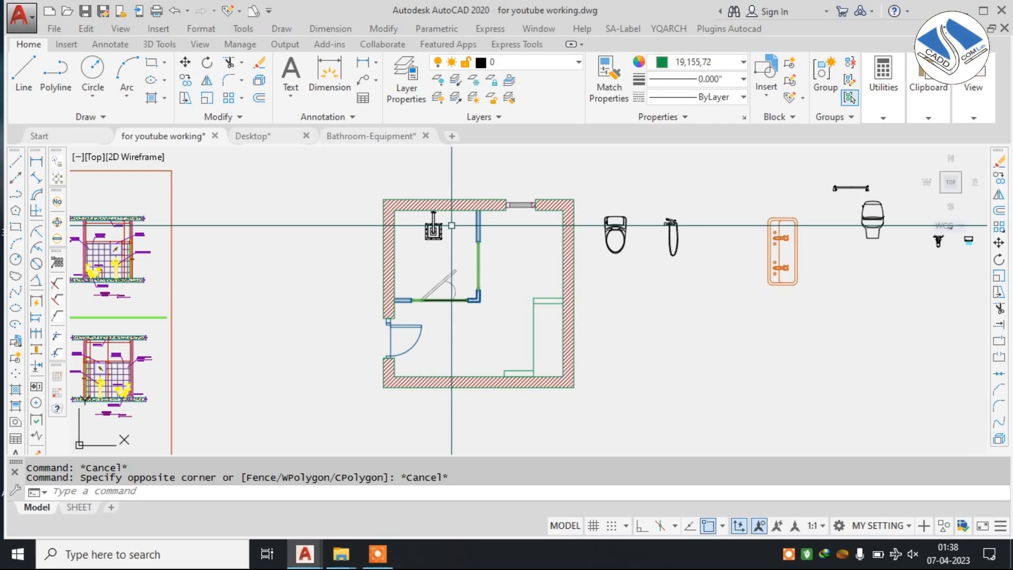
middle_click_drag(563, 245, 522, 265)
scroll(409, 244, "up", 2)
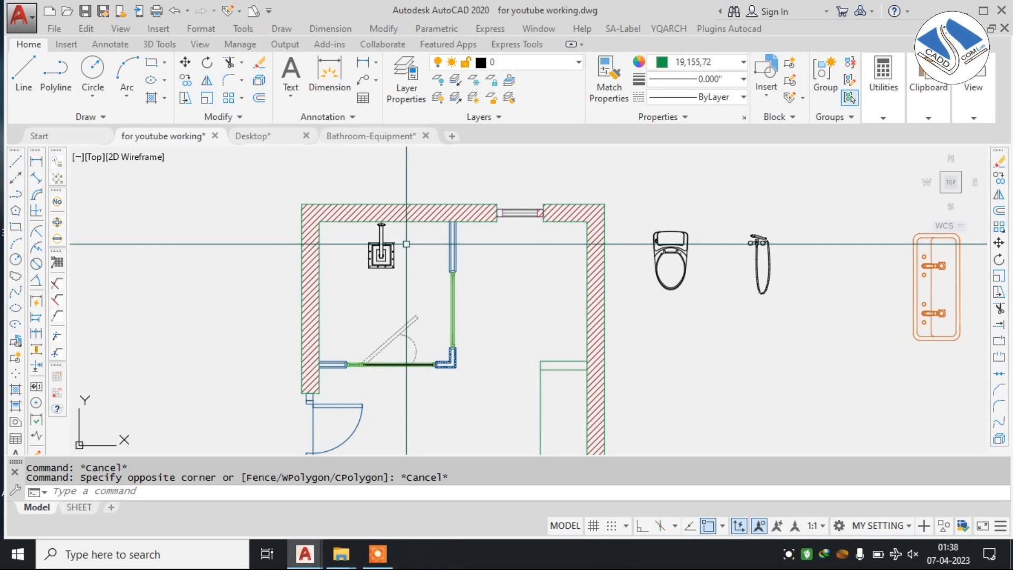
scroll(463, 225, "down", 2)
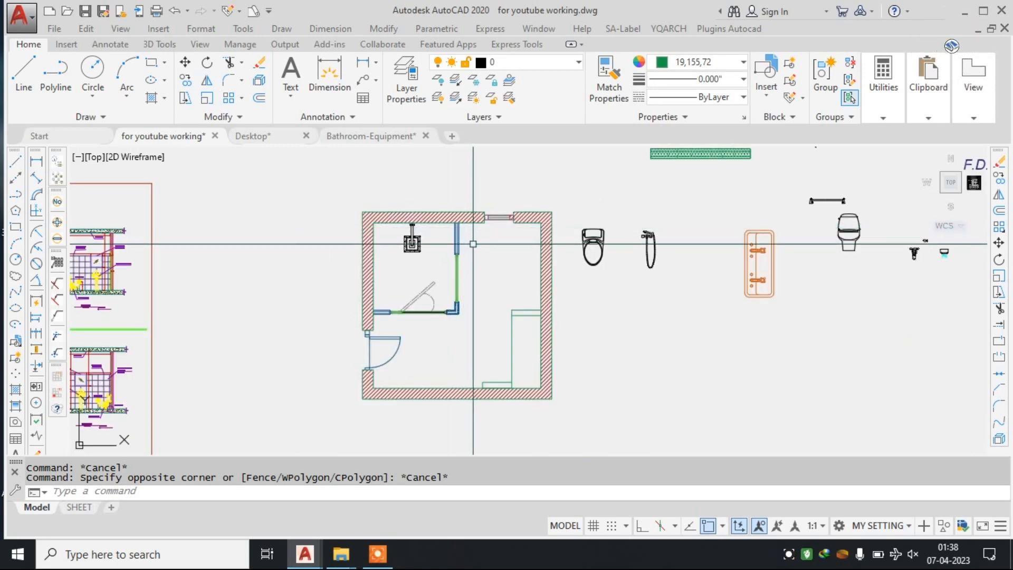
scroll(525, 236, "down", 3)
middle_click_drag(793, 196, 733, 210)
scroll(732, 209, "up", 7)
scroll(776, 200, "up", 2)
left_click(793, 180)
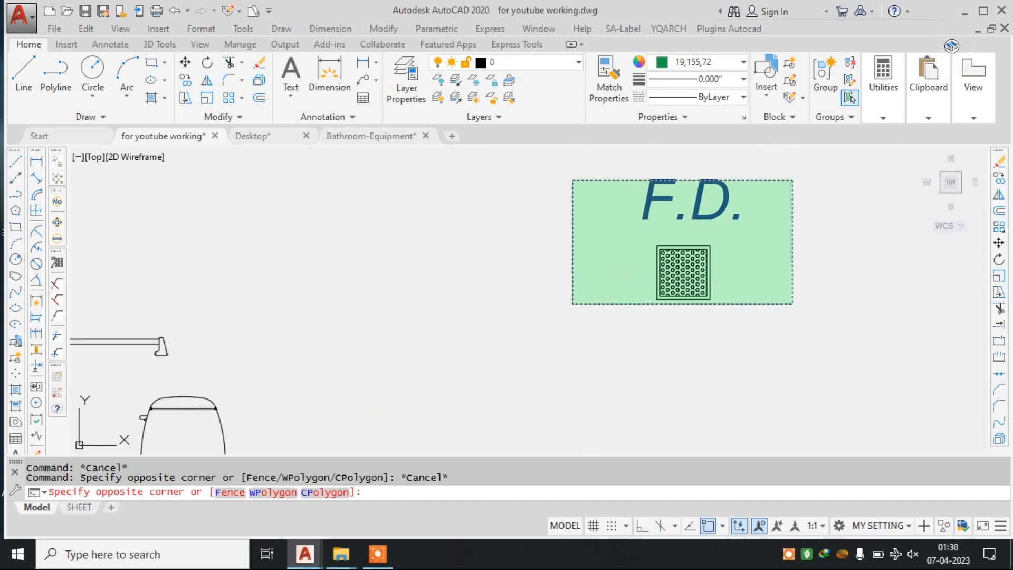
left_click(572, 304)
key("Escape")
left_click(736, 240)
left_click(622, 296)
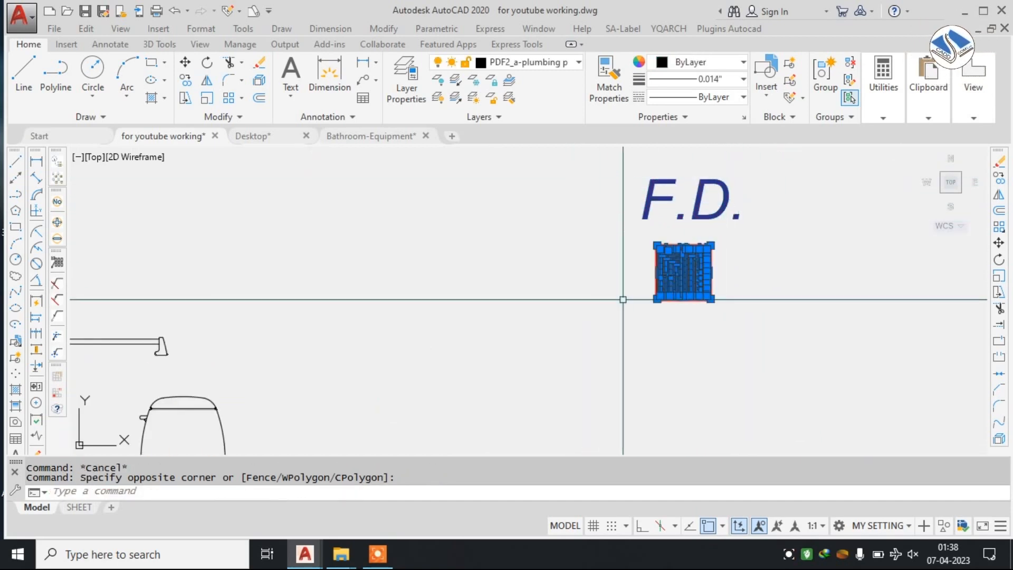
key("Escape")
left_click(686, 258)
key("Escape")
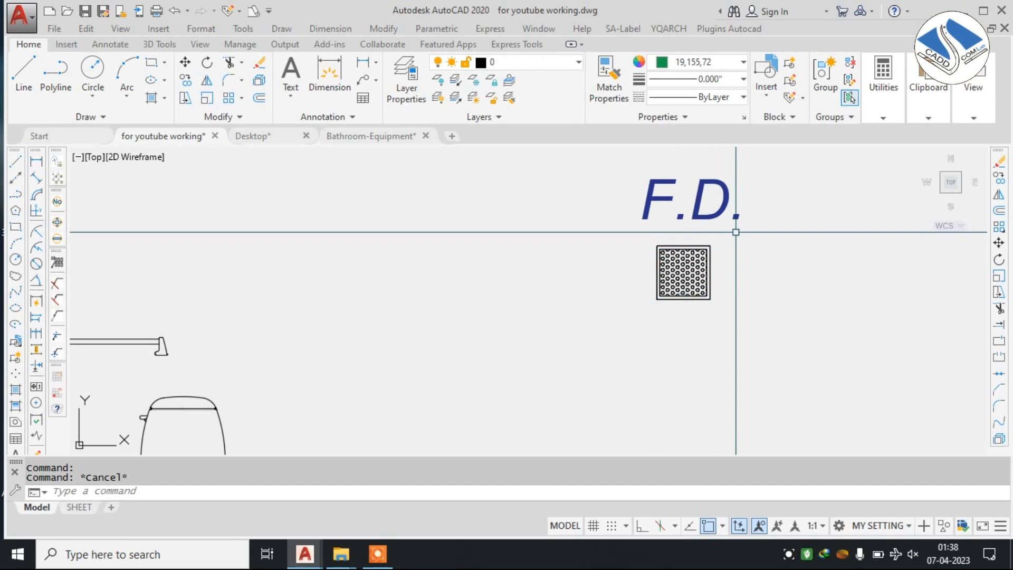
Group all pieces of the square floor drain symbol below the F.D. label, excluding the label.
left_click(735, 232)
left_click(629, 310)
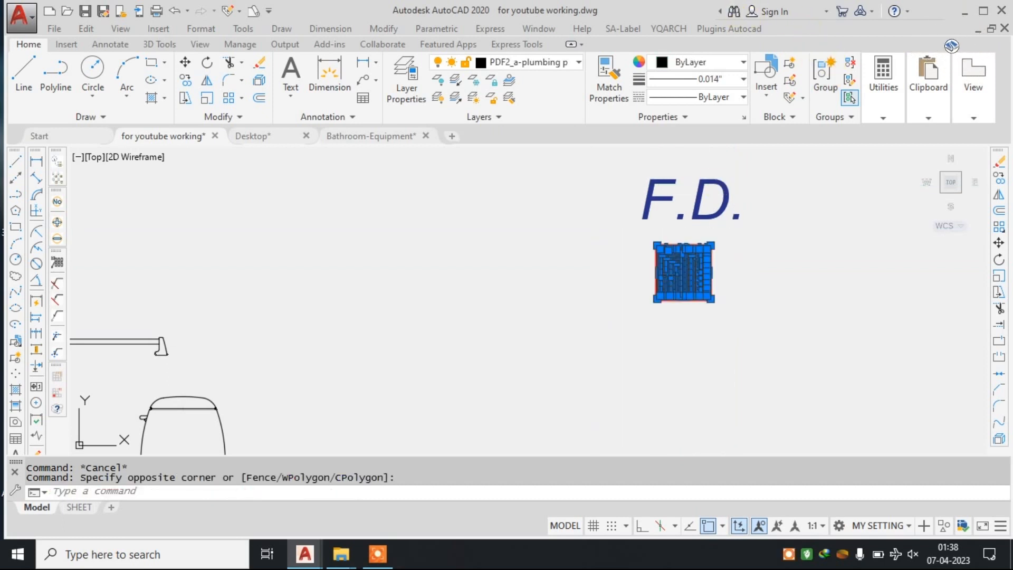
left_click(826, 73)
Move the grouped floor drain symbol into the shower area, between the shower fixture and the vertical partition.
left_click(726, 228)
left_click(659, 286)
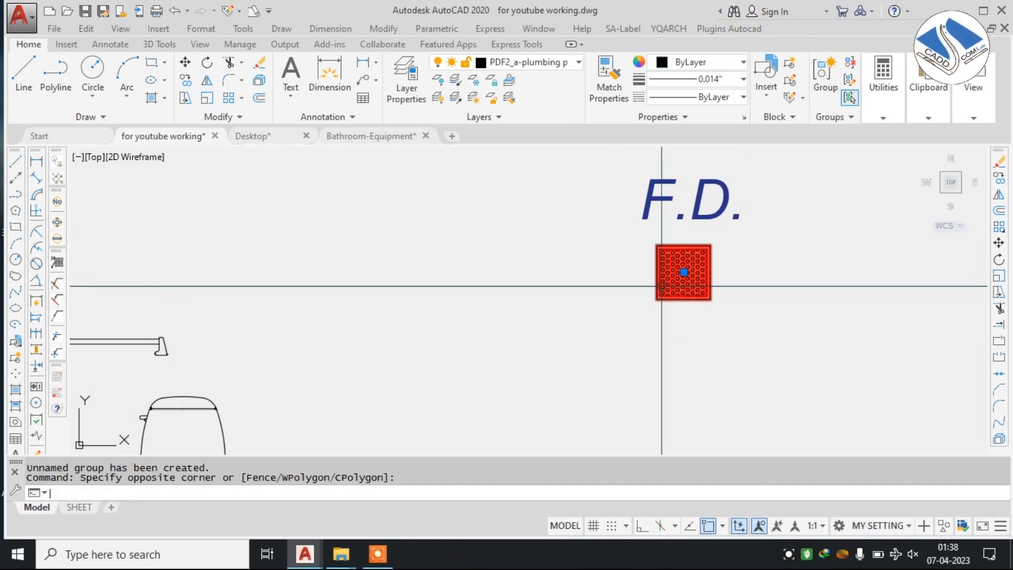
type("m")
key("Return")
scroll(528, 288, "down", 2)
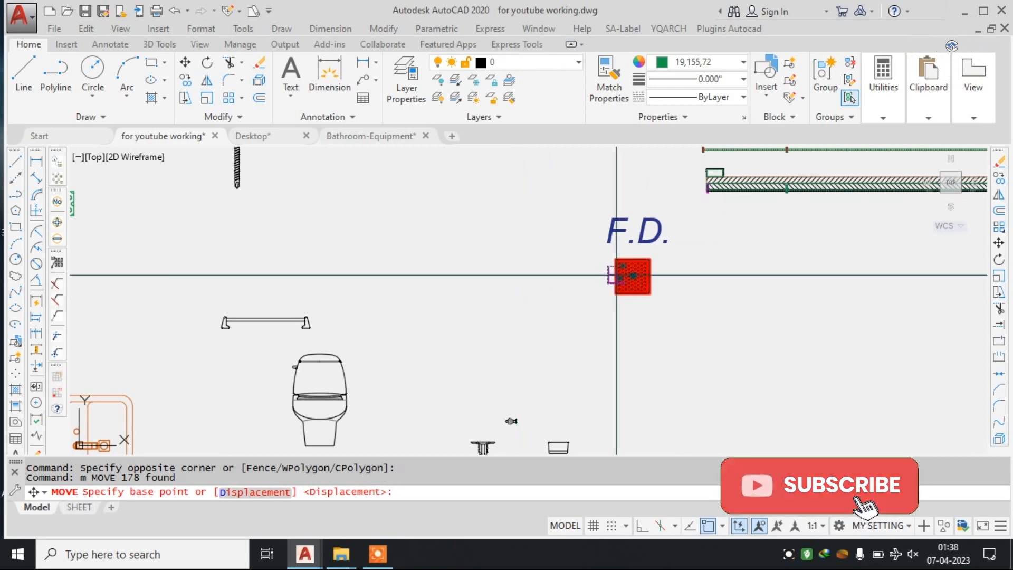
left_click(634, 279)
middle_click_drag(273, 317, 787, 246)
middle_click_drag(296, 304, 785, 235)
middle_click_drag(252, 248, 477, 226)
scroll(477, 226, "up", 2)
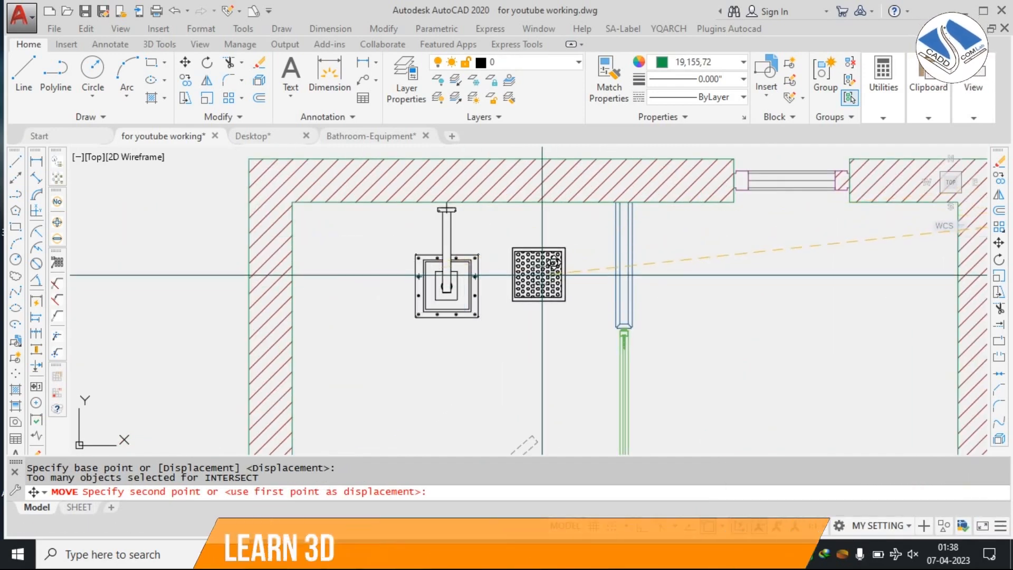
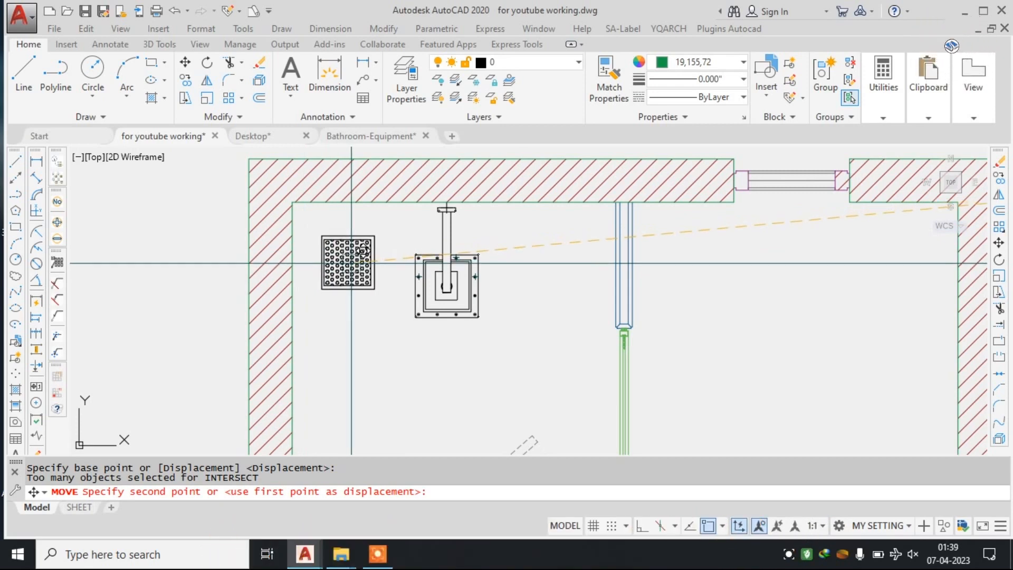
Place the floor drain symbol in the shower area beside the vertical partition and scale it down about its centre.
left_click(566, 247)
key("Escape")
left_click(582, 236)
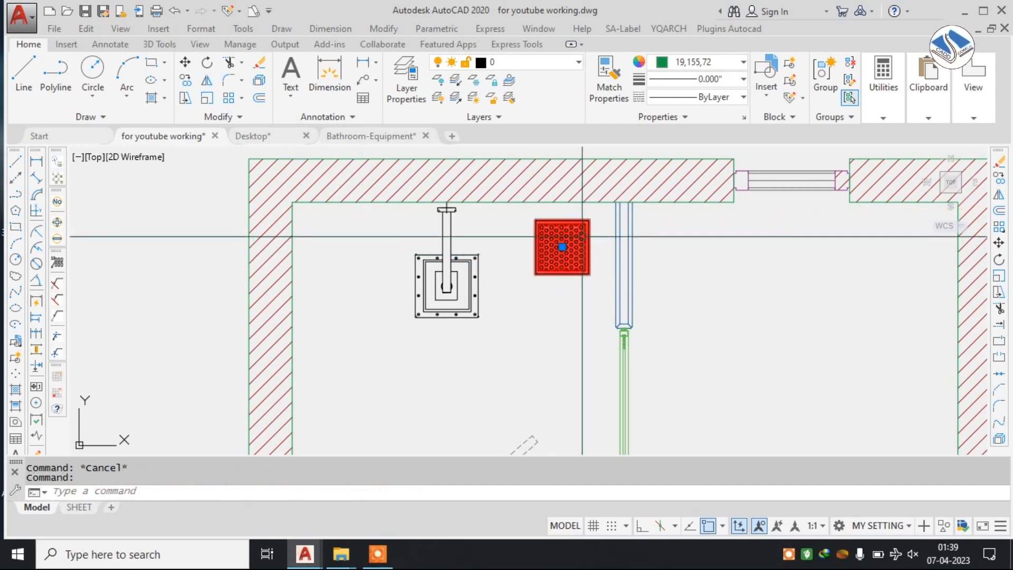
type("sc")
key("space")
left_click(562, 247)
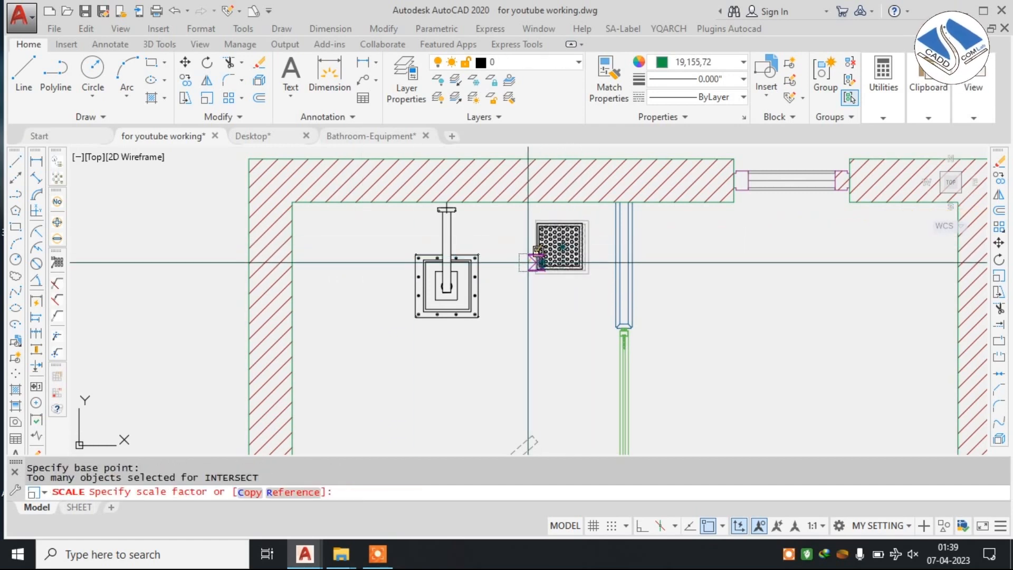
scroll(527, 262, "up", 3)
left_click(541, 243)
scroll(587, 259, "down", 3)
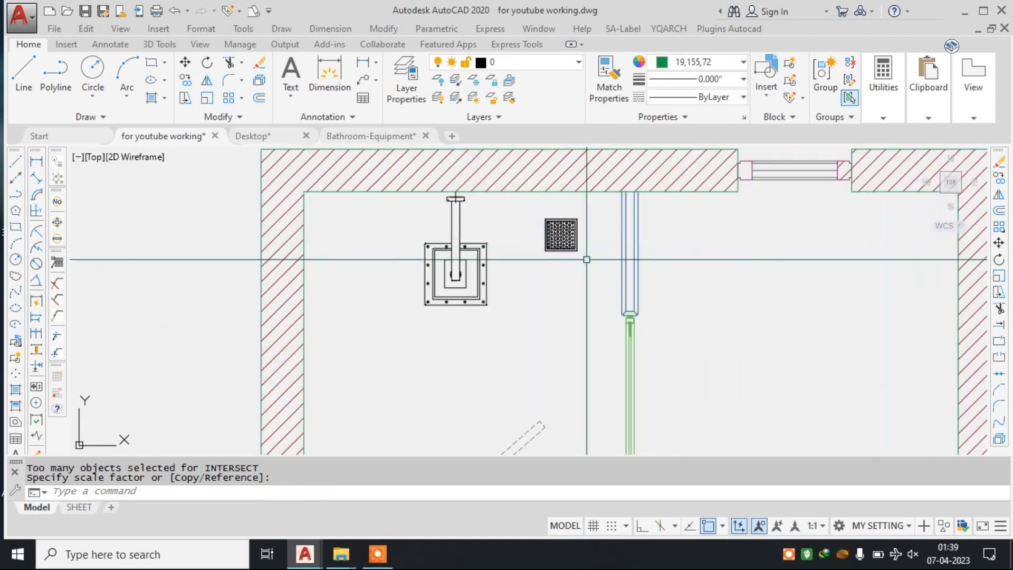
key("Escape")
Move the loose F.D. label into the shower area, just below the floor drain symbol.
scroll(535, 199, "down", 8)
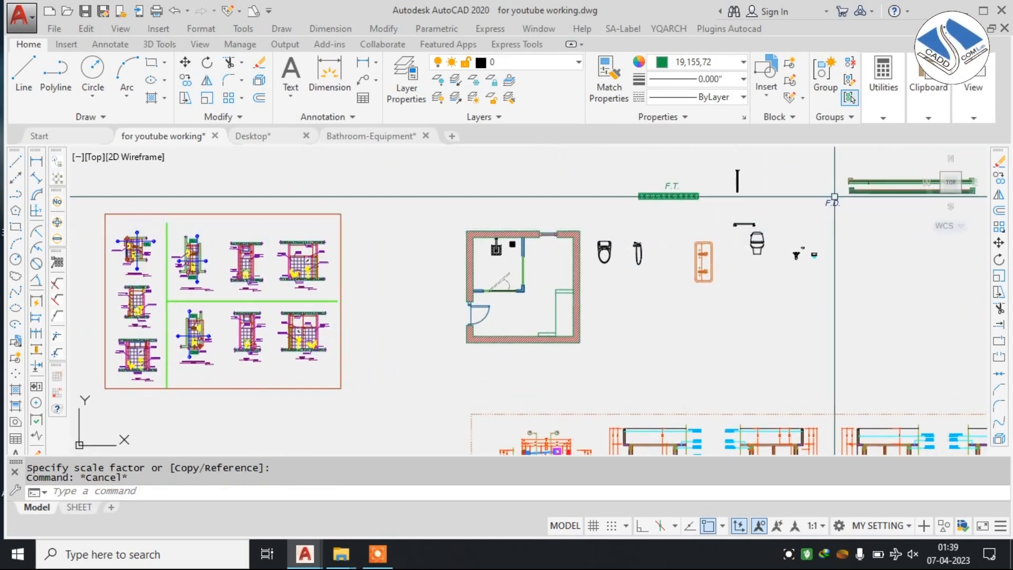
scroll(843, 197, "up", 5)
left_click(837, 188)
left_click(798, 221)
type("m")
key("Return")
left_click(805, 218)
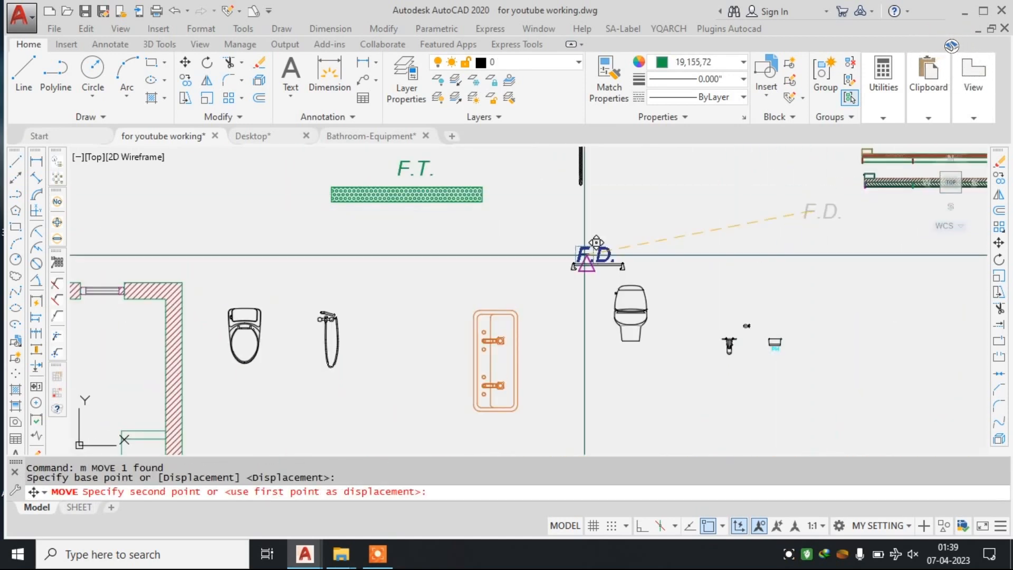
scroll(593, 254, "up", 8)
scroll(602, 250, "up", 3)
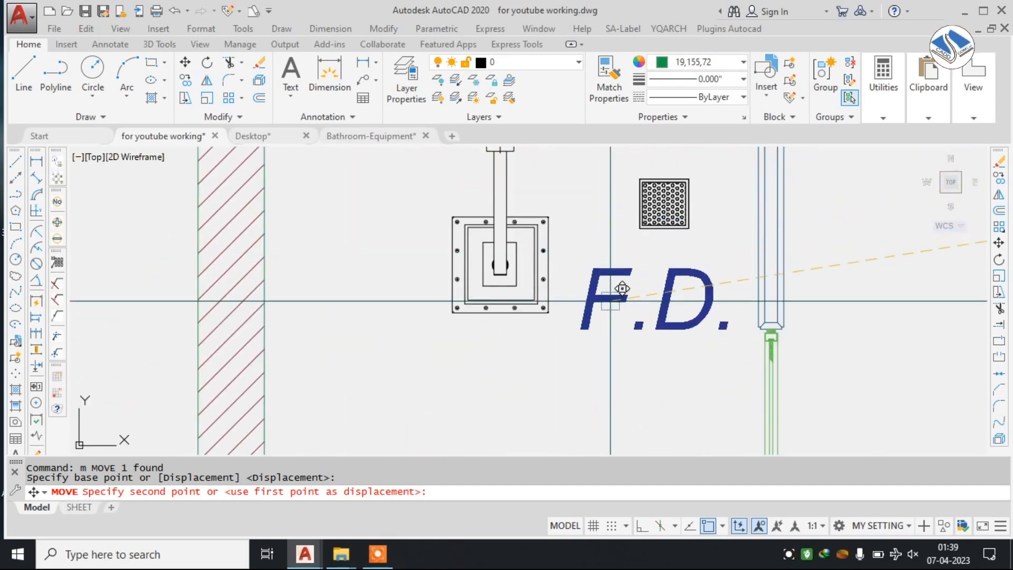
left_click(610, 301)
key("Escape")
Scale the F.D. label down about a point near its middle to suit the floor drain symbol.
left_click(622, 304)
left_click(601, 313)
type("sc")
key("Return")
left_click(634, 295)
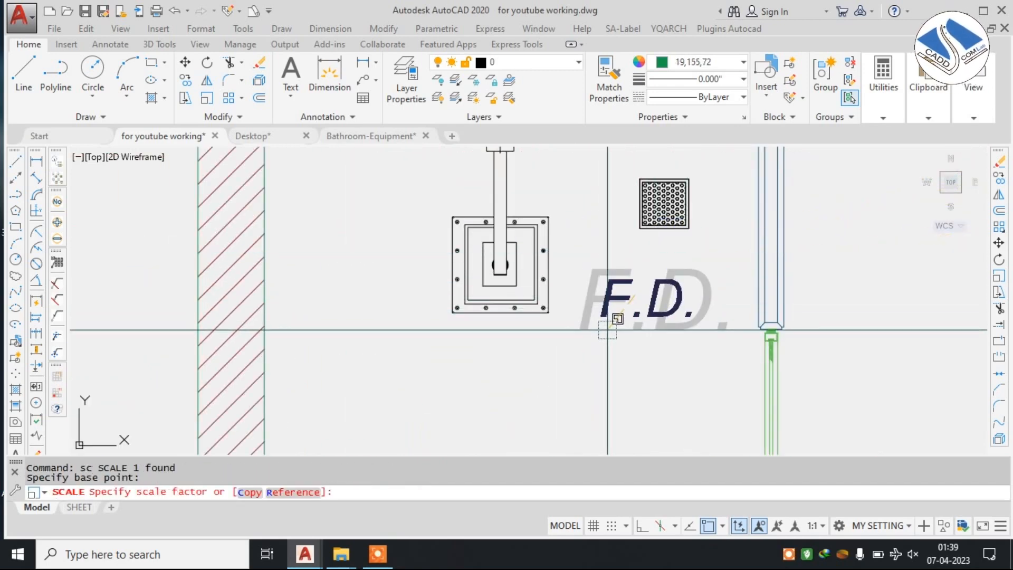
left_click(612, 302)
Change the F.D. label's font to Arial Narrow, without italics.
left_click(653, 287)
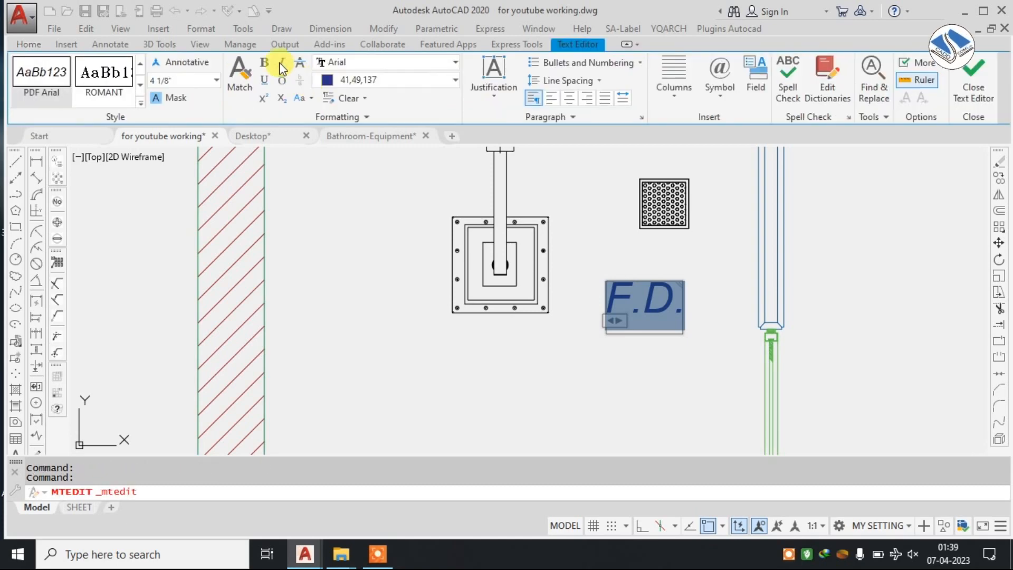
left_click(379, 61)
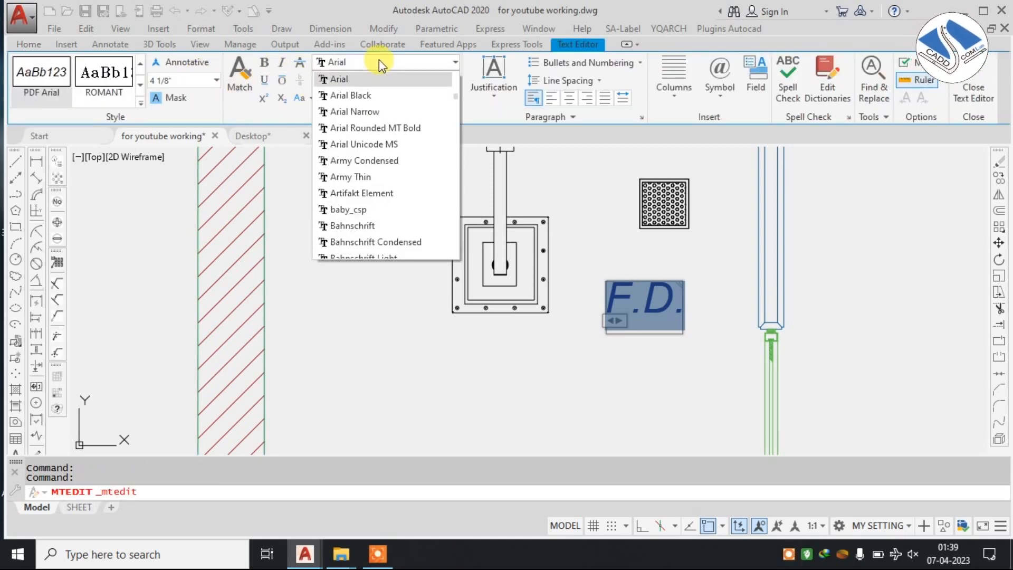
key("Return")
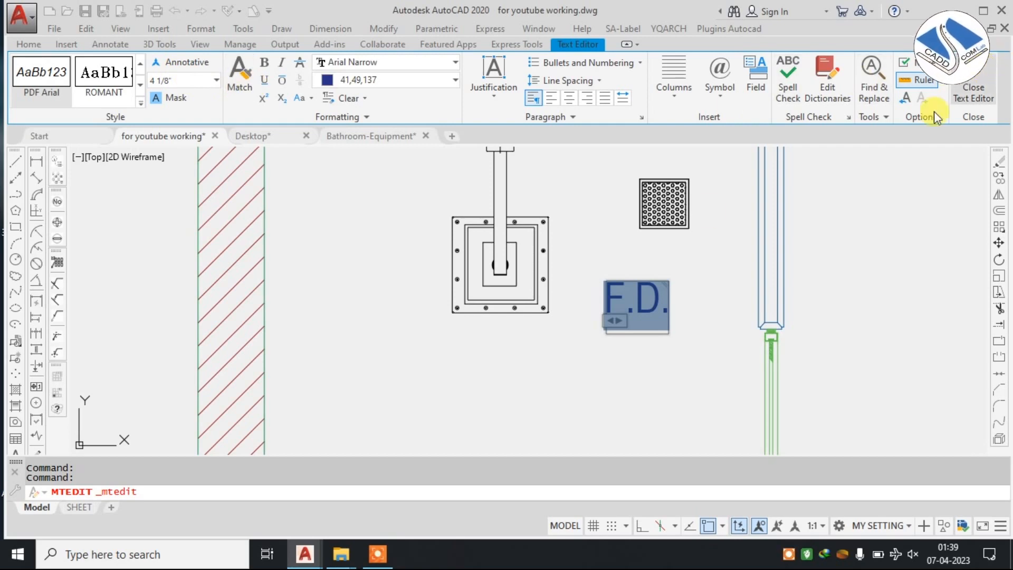
Move the F.D. label up closer to the floor drain symbol and centre it beneath the grating.
scroll(670, 294, "up", 4)
left_click(685, 276)
left_click(579, 351)
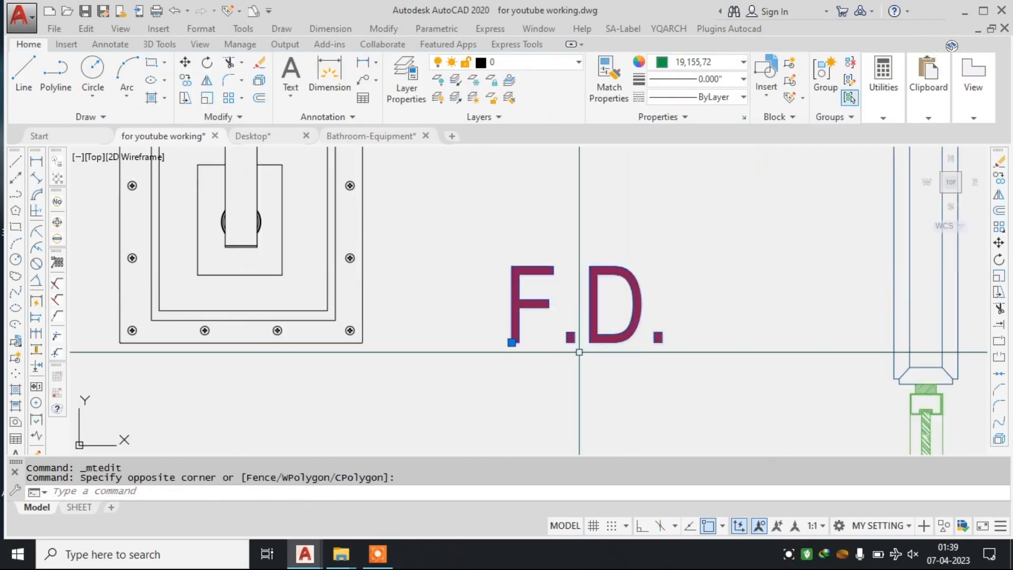
scroll(578, 349, "down", 2)
type("m")
key("Return")
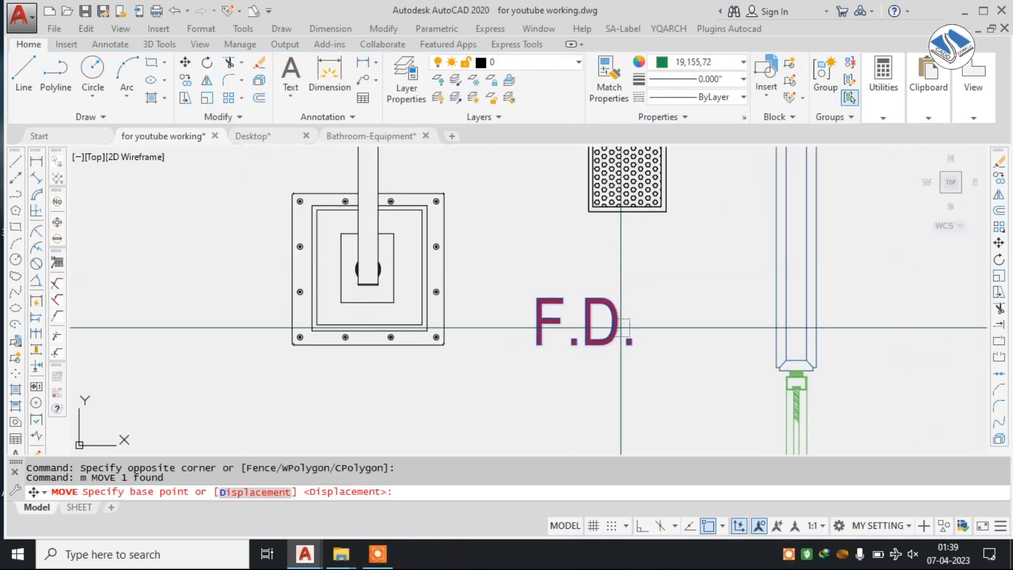
left_click(591, 343)
left_click(622, 280)
scroll(514, 290, "down", 4)
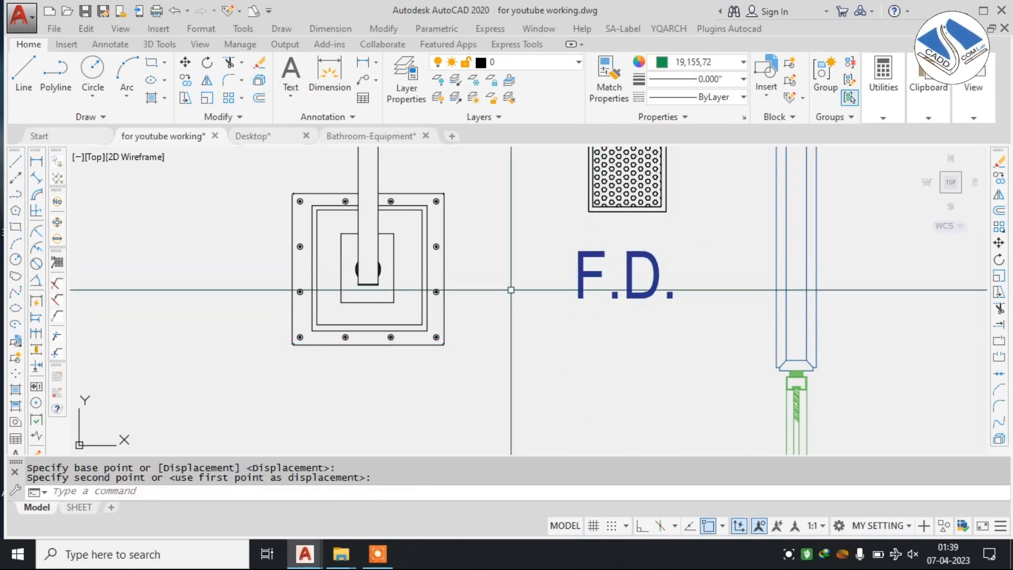
scroll(523, 292, "up", 3)
left_click(545, 285)
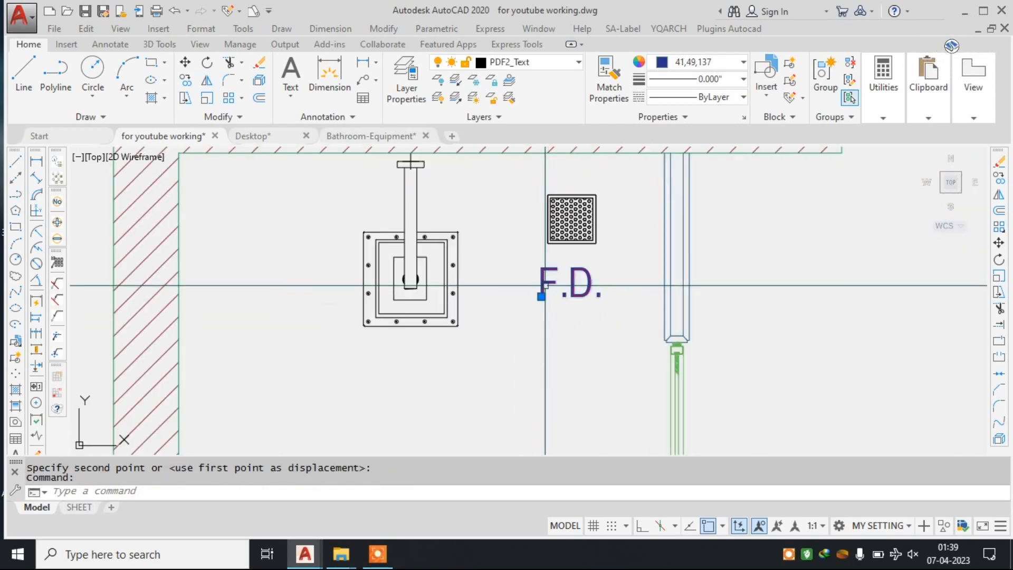
type("co")
key("Return")
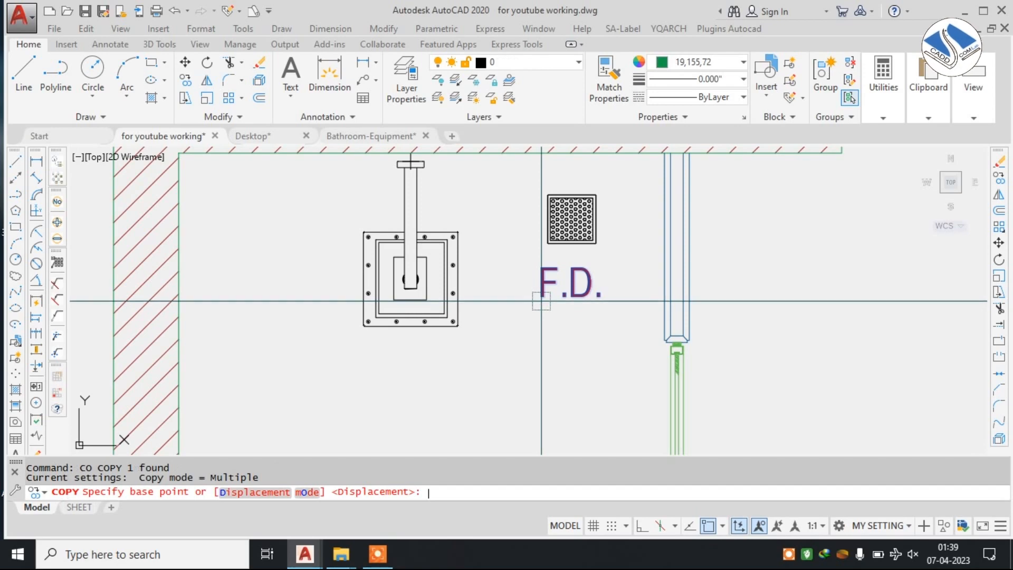
left_click(573, 283)
key("Escape")
left_click(332, 281)
key("Escape")
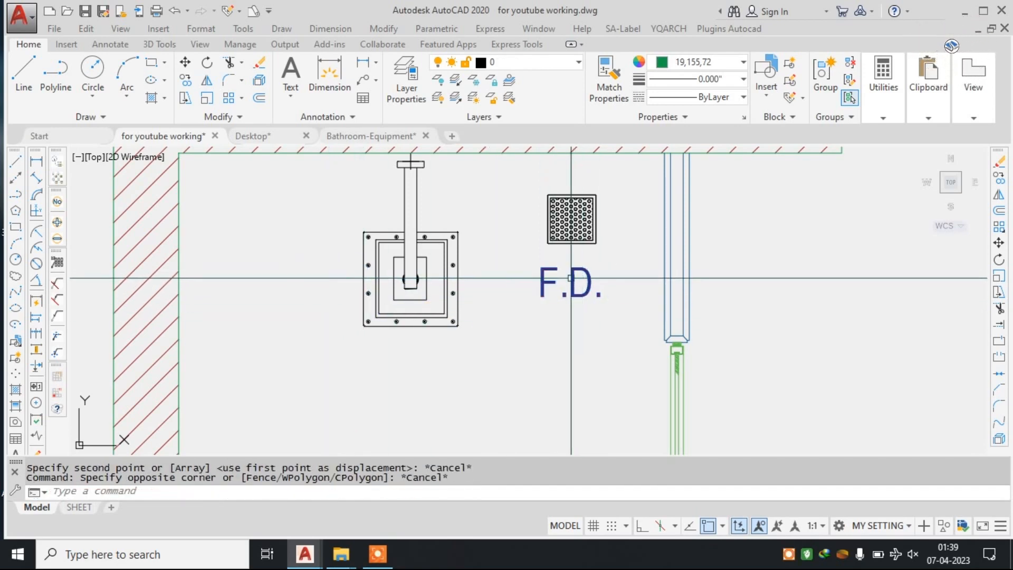
Copy the F.D. label into the space between the shower fixture and the side wall.
left_click(629, 271)
left_click(542, 315)
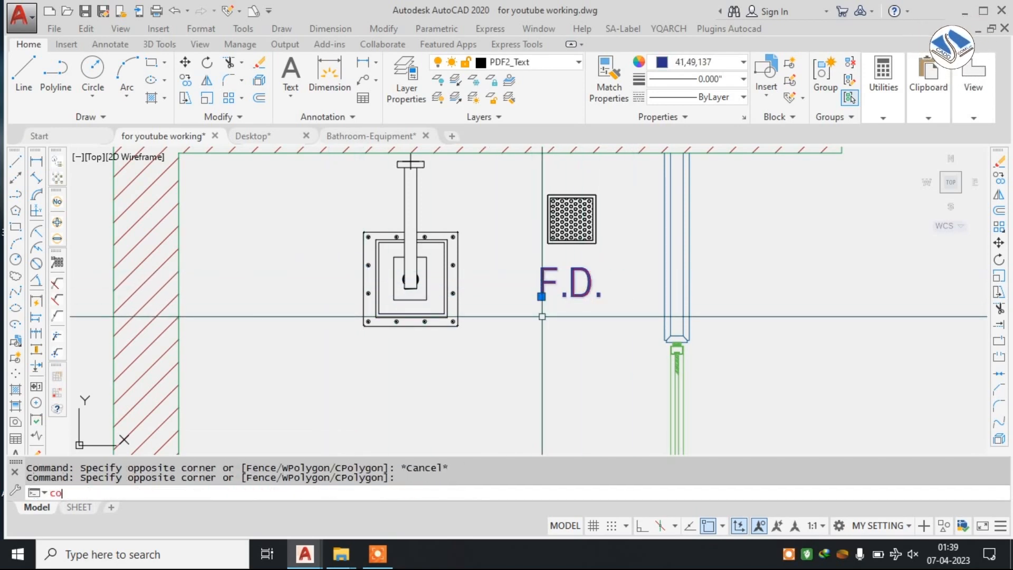
key("Return")
left_click(562, 287)
left_click(312, 273)
key("Escape")
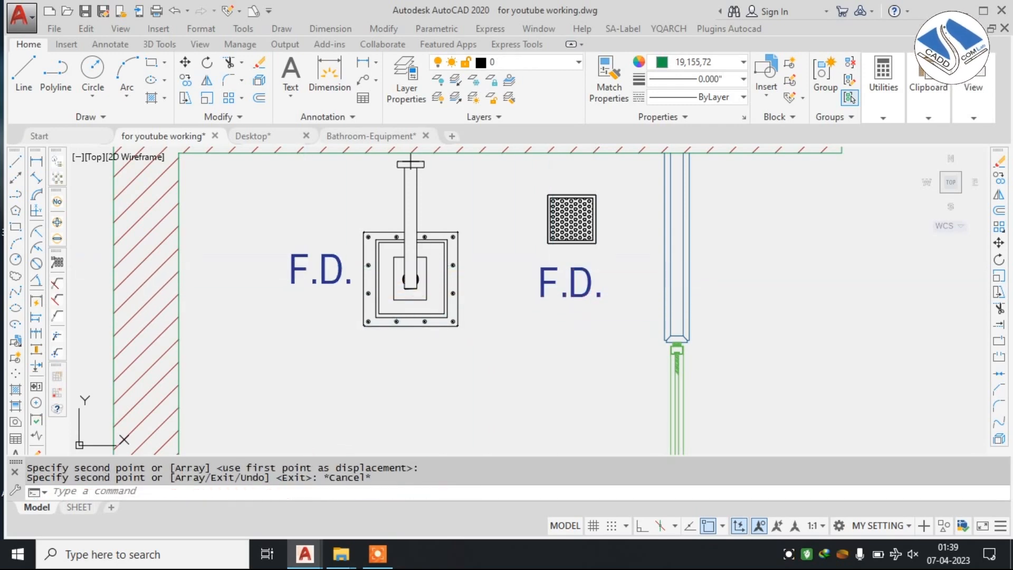
Change the copied label beside the shower fixture to read S.E.
left_click(302, 255)
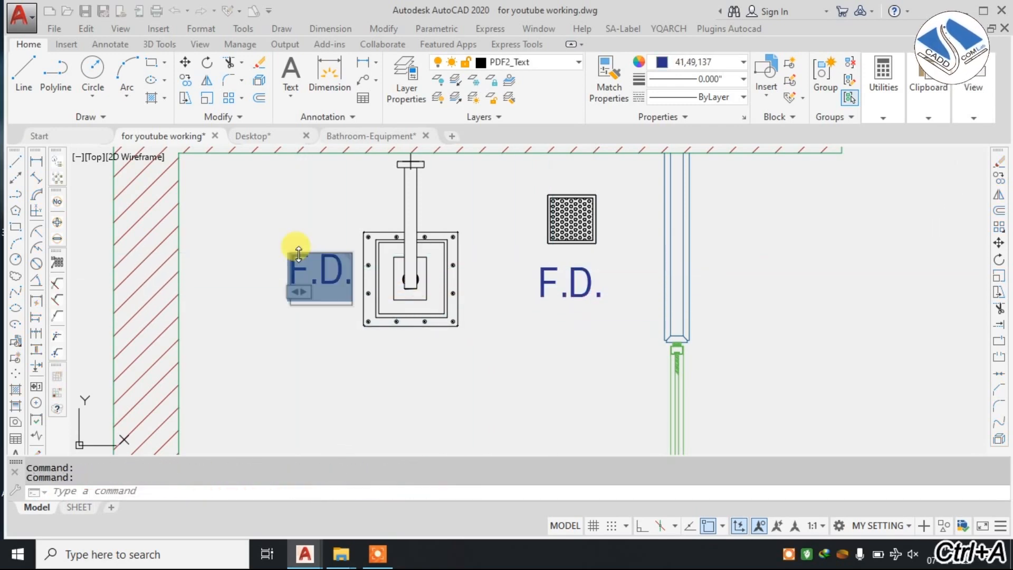
type("S.e")
key("ctrl+a")
type("S,E")
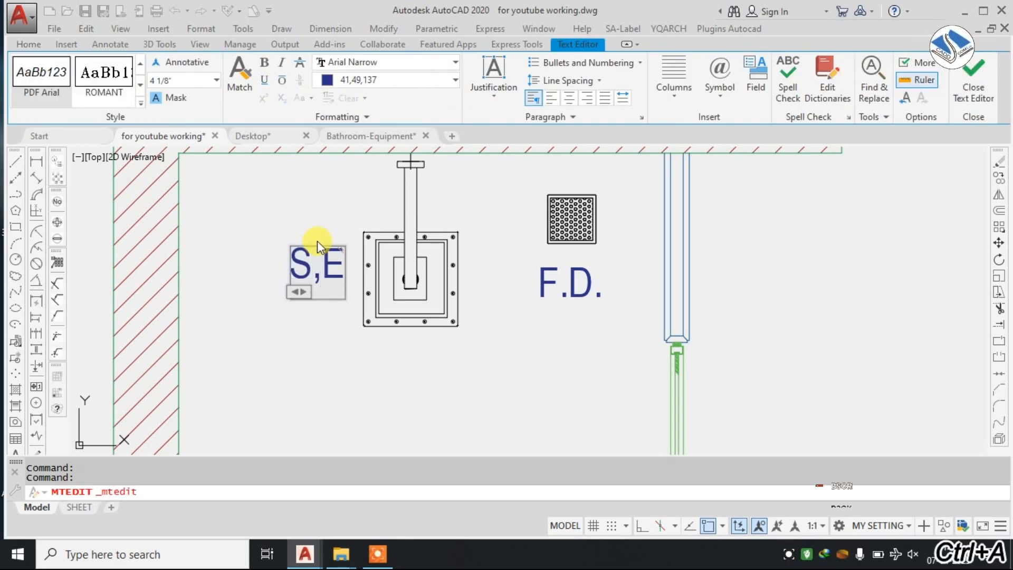
key("BackSpace")
key("BackSpace")
type(".E")
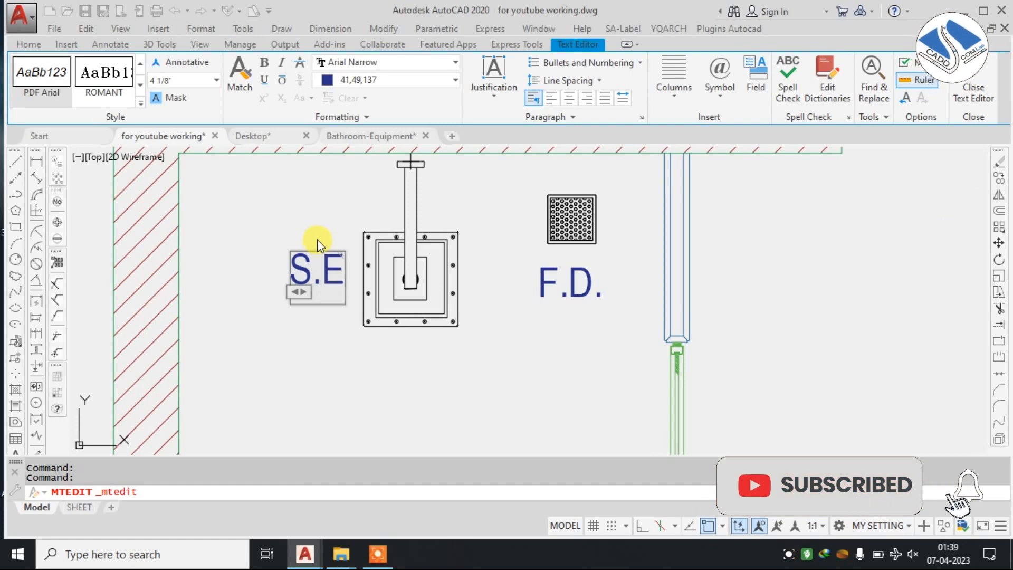
left_click(318, 240)
scroll(391, 230, "down", 6)
key("Escape")
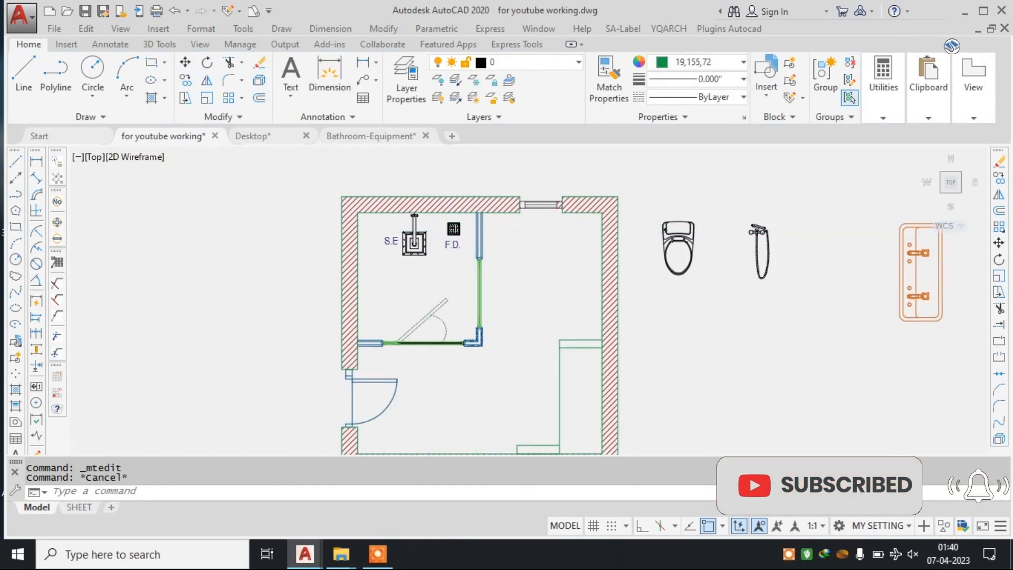
Rotate the loose toilet beside the plan 90° clockwise with Ortho on, so its bowl points towards the room.
scroll(475, 220, "down", 2)
scroll(570, 222, "up", 5)
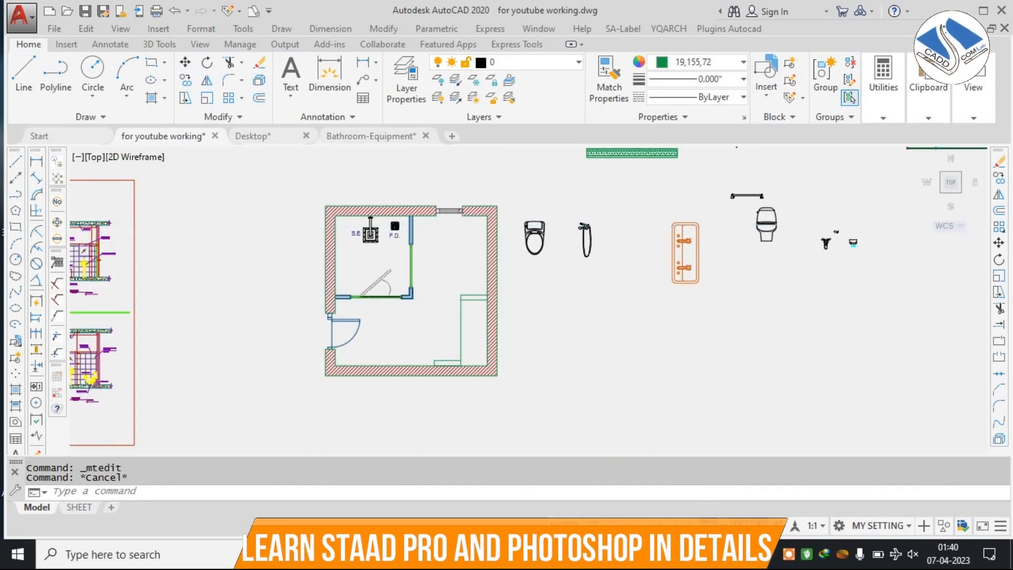
left_click(495, 288)
type("R")
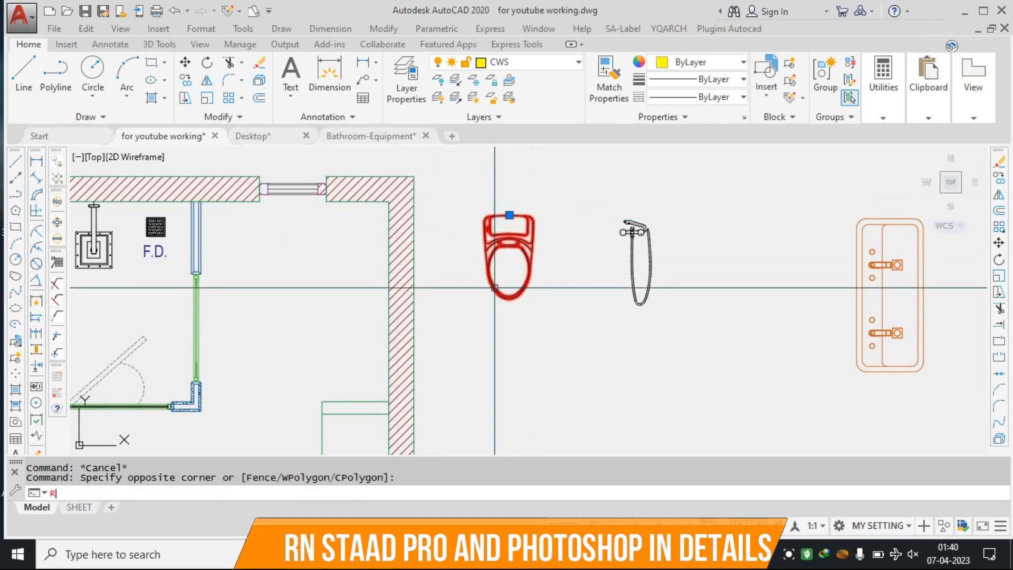
type("O")
key("Return")
left_click(533, 251)
left_click(642, 526)
left_click(581, 344)
Move the rotated toilet by its tank's back midpoint onto the right wall's inner face, above the counter, with Ortho off.
left_click(599, 209)
left_click(549, 277)
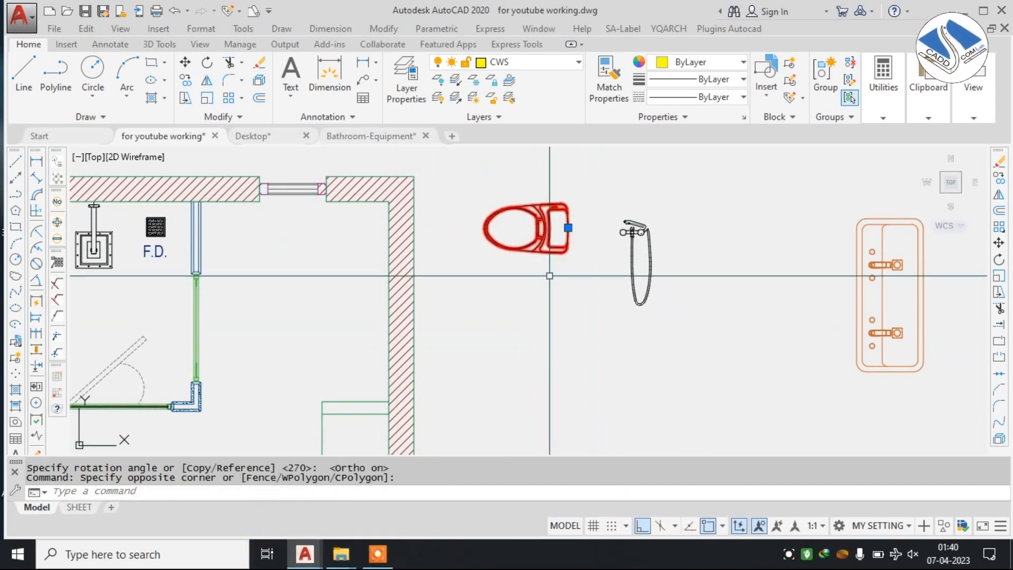
type("m")
key("Return")
scroll(573, 236, "up", 2)
left_click(564, 222)
scroll(465, 254, "down", 2)
middle_click_drag(312, 343, 522, 255)
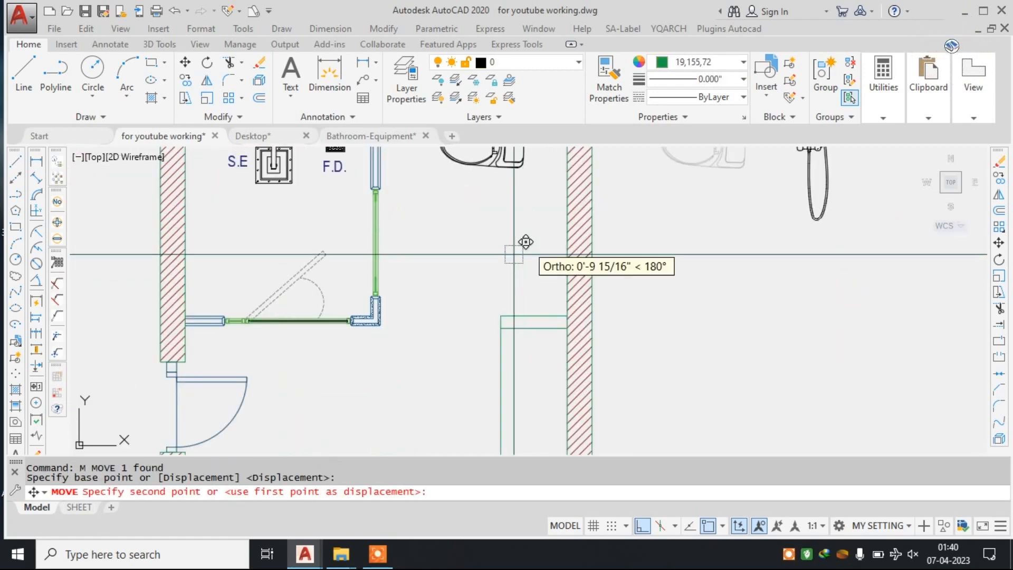
left_click(644, 529)
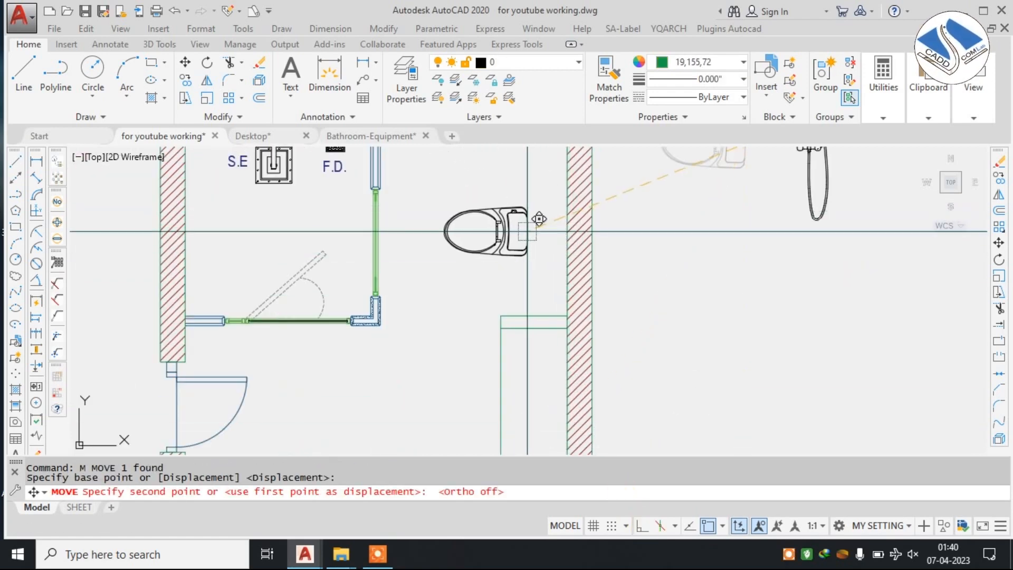
middle_click_drag(523, 206, 511, 255)
scroll(552, 266, "up", 2)
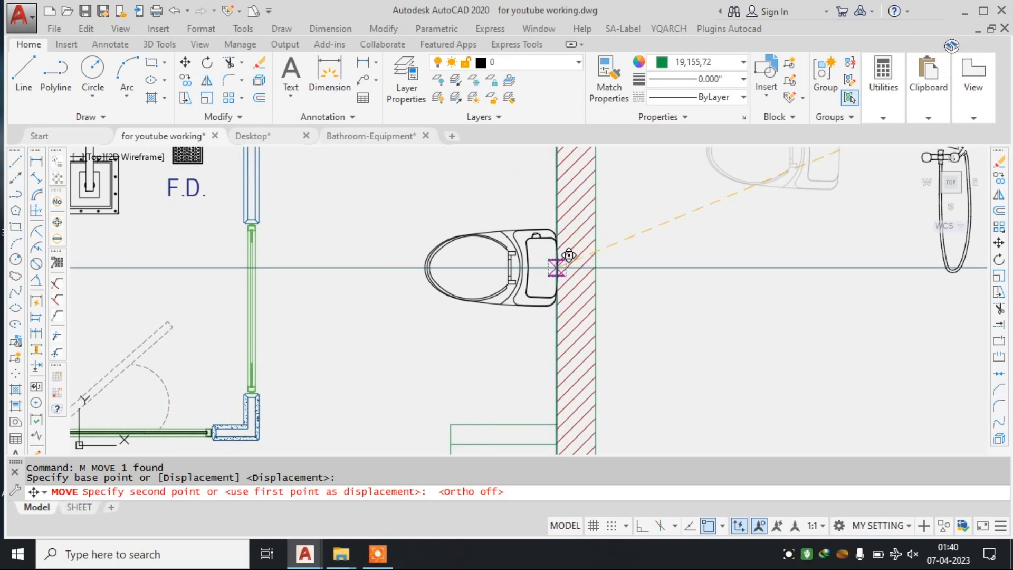
left_click(557, 267)
scroll(562, 251, "down", 2)
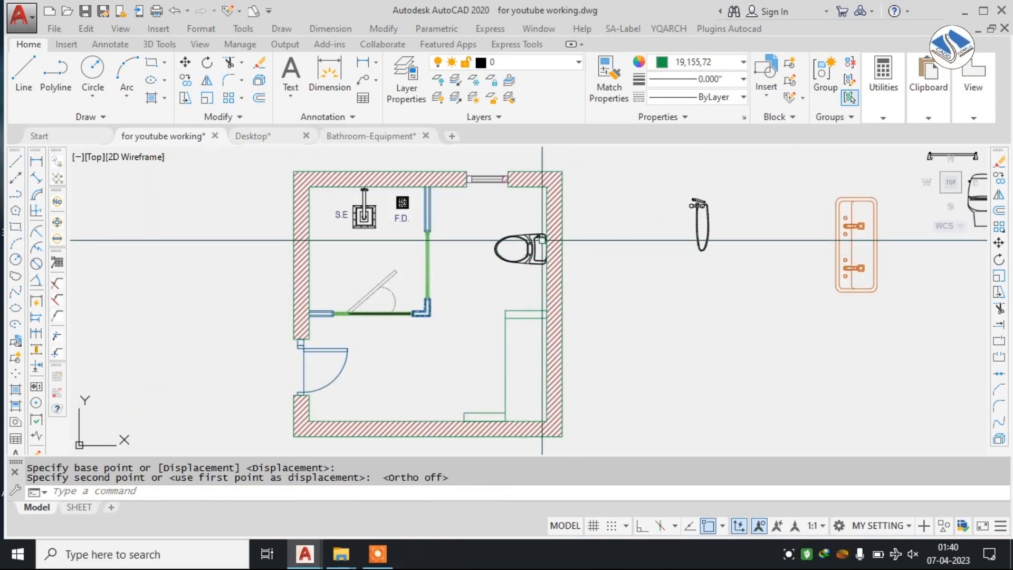
Rotate the loose paper holder together with its PH label 90° clockwise with Ortho on.
scroll(459, 226, "down", 2)
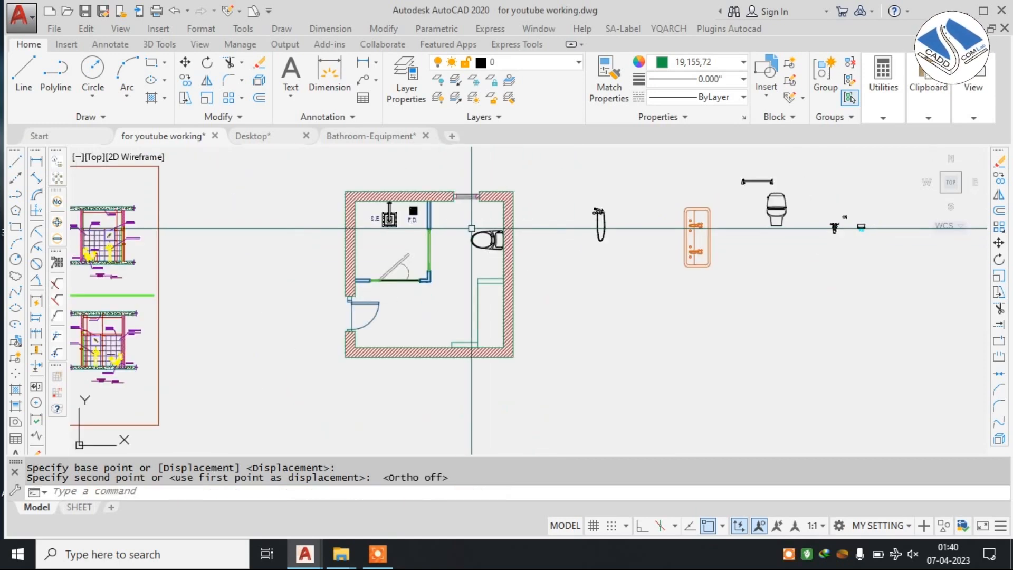
scroll(476, 230, "up", 2)
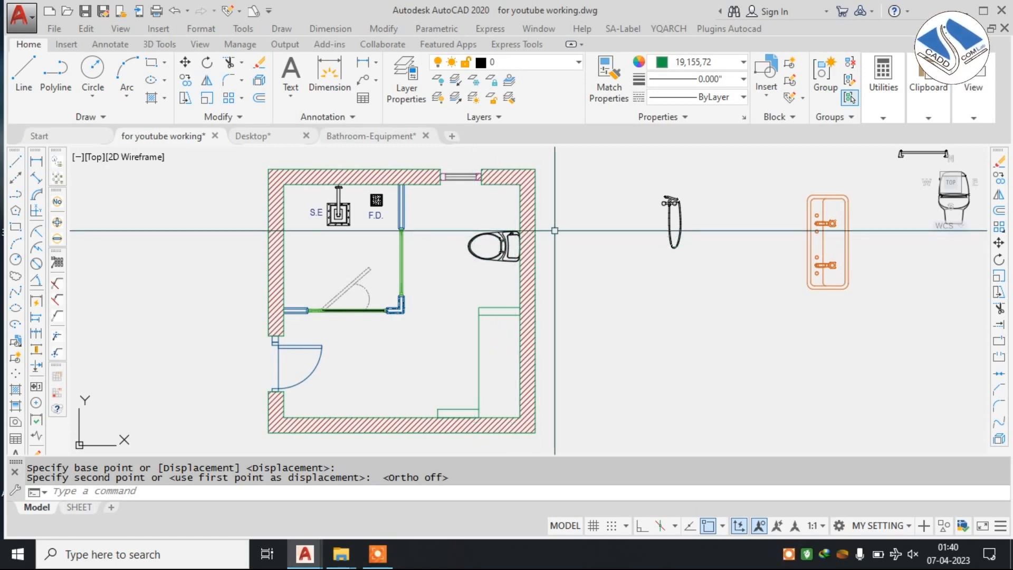
scroll(545, 231, "down", 2)
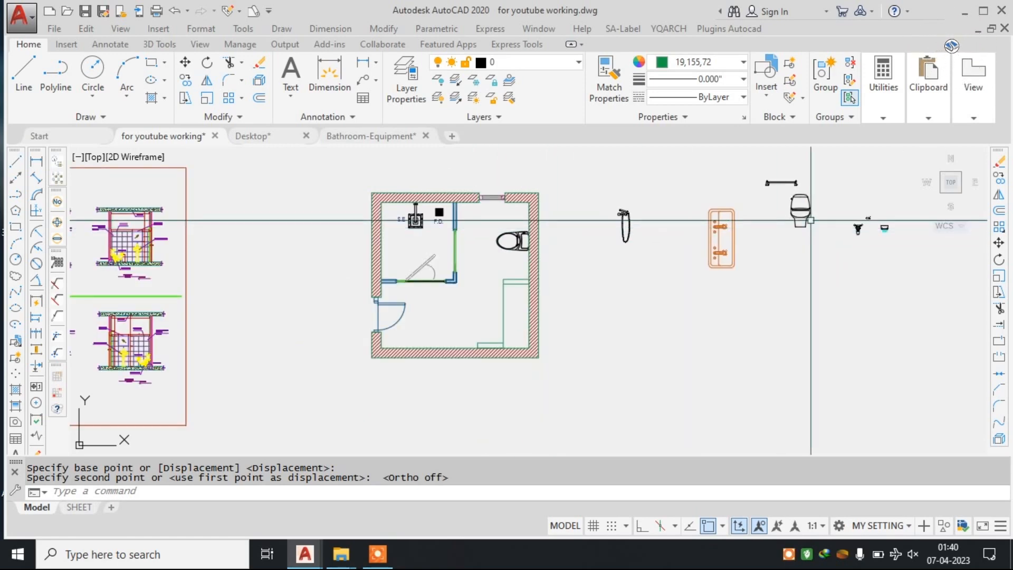
scroll(792, 219, "up", 6)
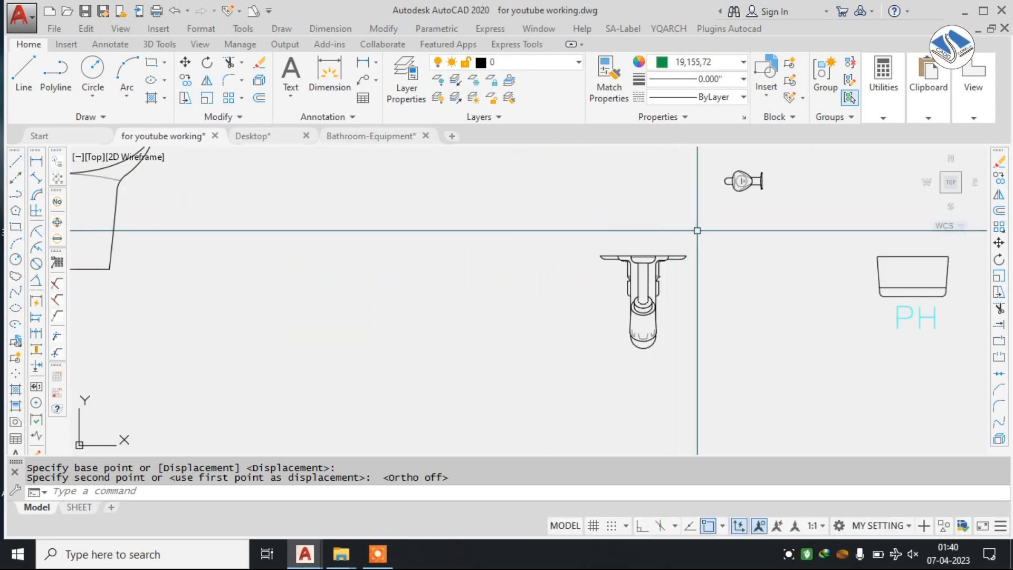
middle_click_drag(897, 267, 574, 224)
left_click(670, 198)
left_click(511, 312)
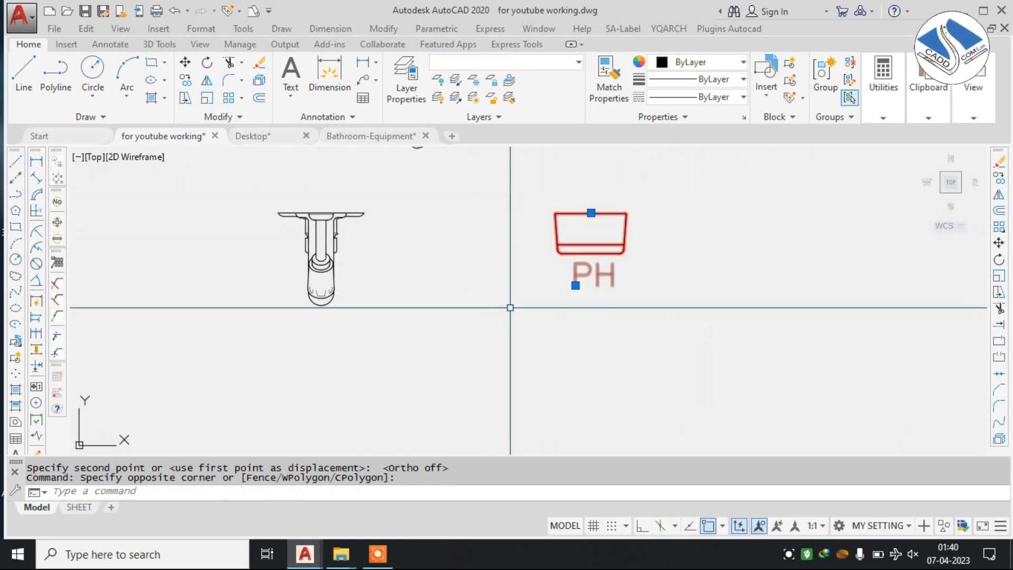
type("RO")
key("Return")
left_click(576, 285)
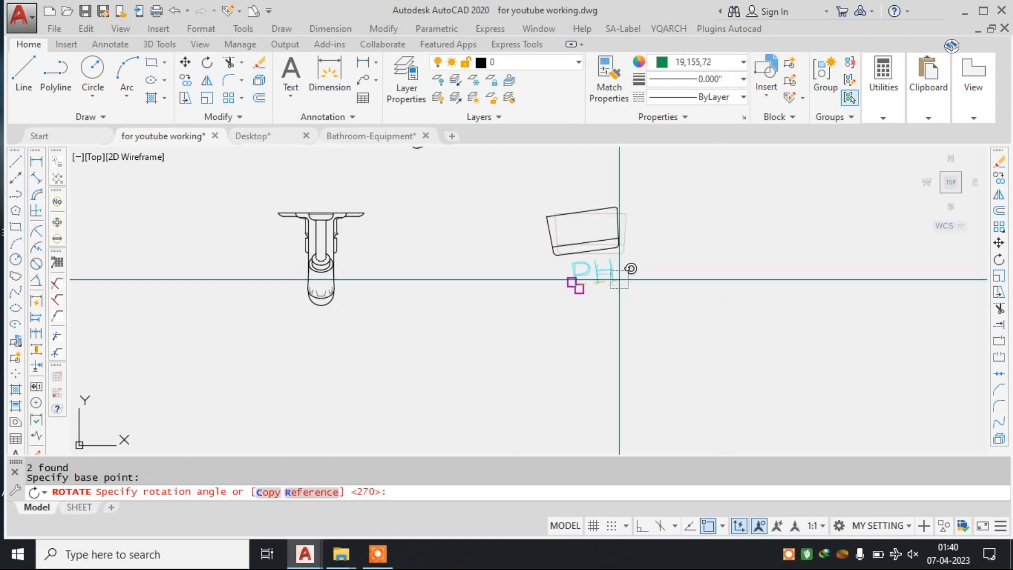
left_click(642, 525)
left_click(570, 366)
Move the paper holder by its back edge's midpoint onto the right wall's inner face, above the toilet, with Ortho off.
left_click(631, 249)
left_click(616, 317)
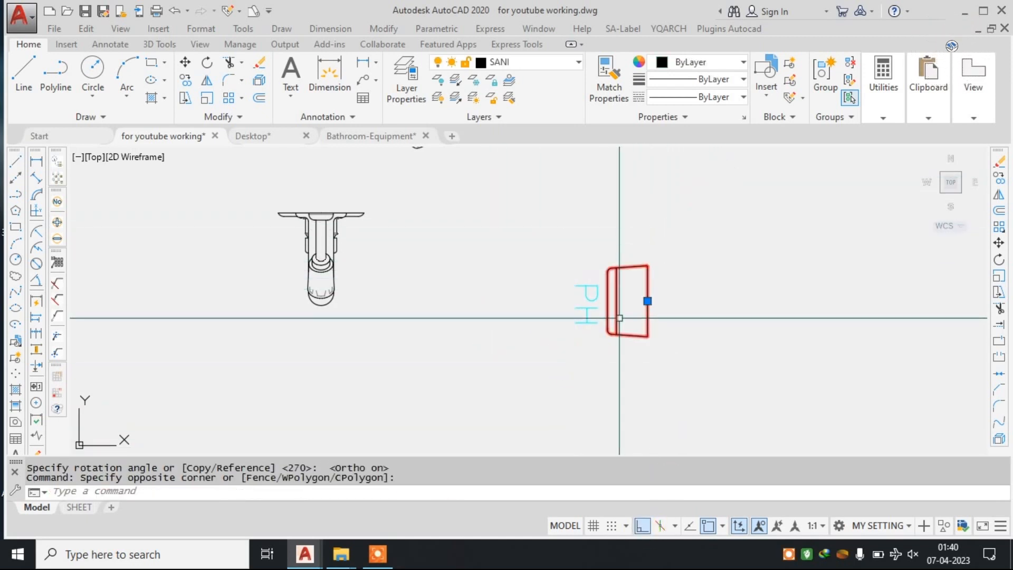
type("M")
key("Return")
left_click(647, 301)
scroll(648, 301, "down", 3)
scroll(837, 257, "down", 2)
middle_click_drag(608, 312, 601, 311)
left_click(643, 526)
scroll(606, 301, "down", 2)
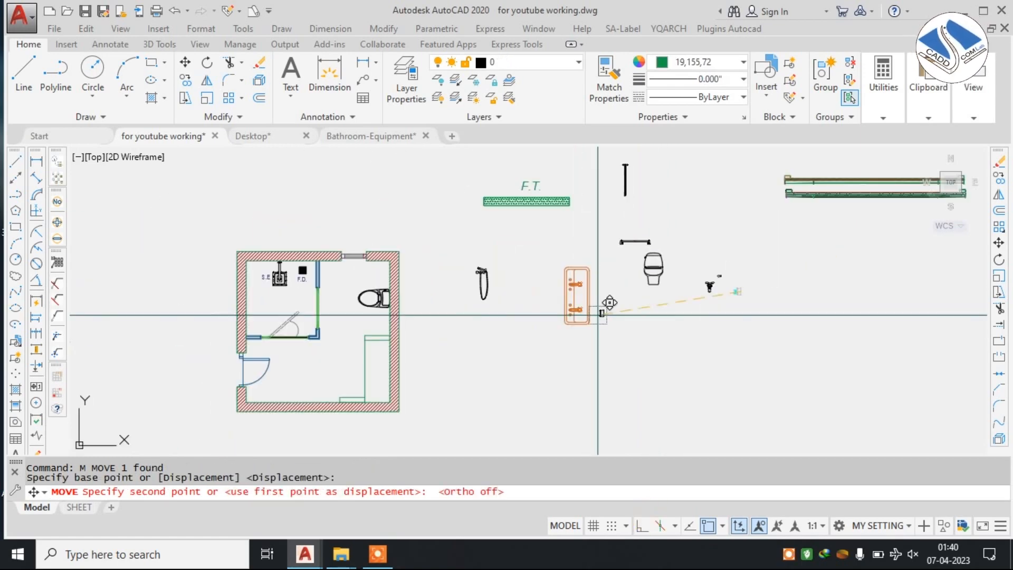
scroll(417, 261, "up", 6)
scroll(403, 271, "up", 3)
scroll(422, 254, "down", 5)
scroll(465, 238, "up", 4)
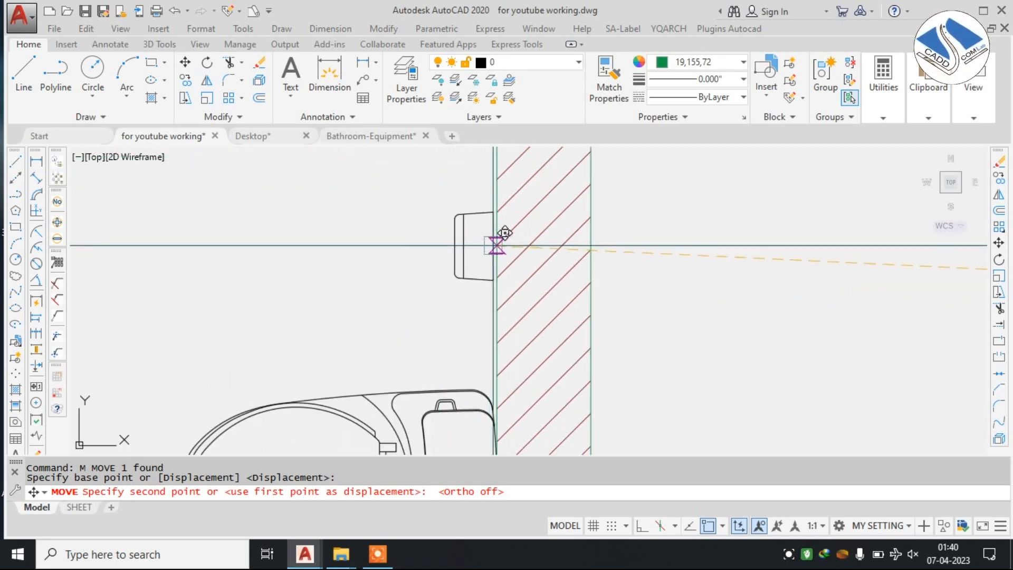
left_click(497, 238)
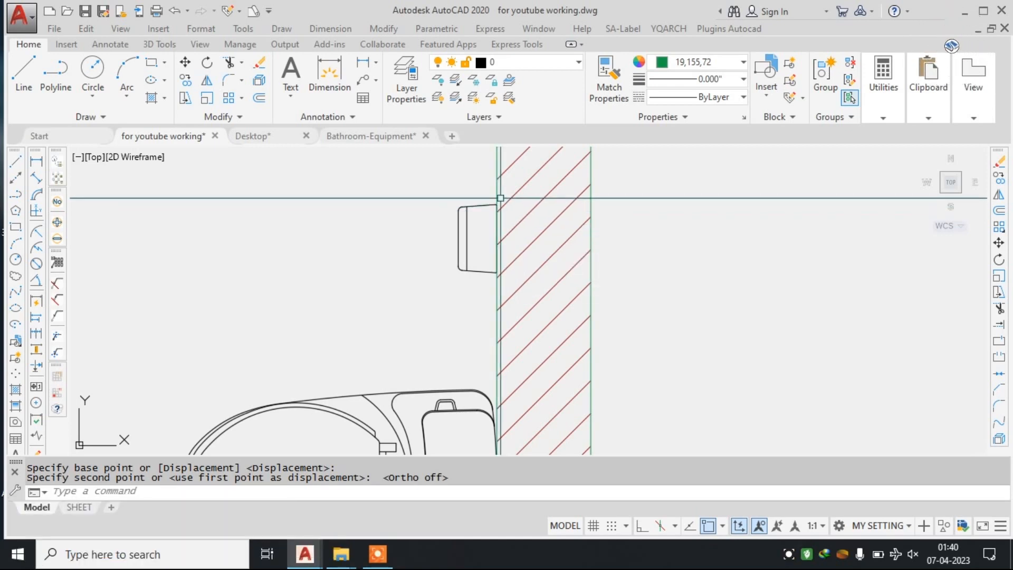
Move the rotated PH label into the room, right beside the paper holder on the wall.
scroll(497, 212, "down", 5)
scroll(491, 217, "down", 4)
middle_click_drag(844, 212, 717, 209)
scroll(717, 208, "up", 8)
scroll(461, 261, "up", 4)
scroll(520, 263, "down", 3)
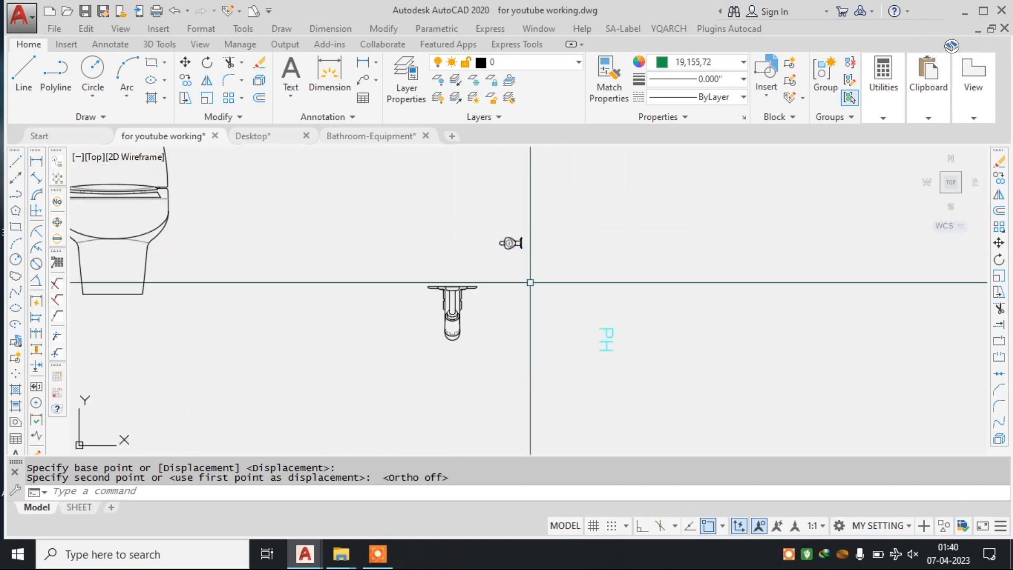
scroll(606, 339, "up", 2)
left_click(645, 294)
left_click(577, 359)
type("m")
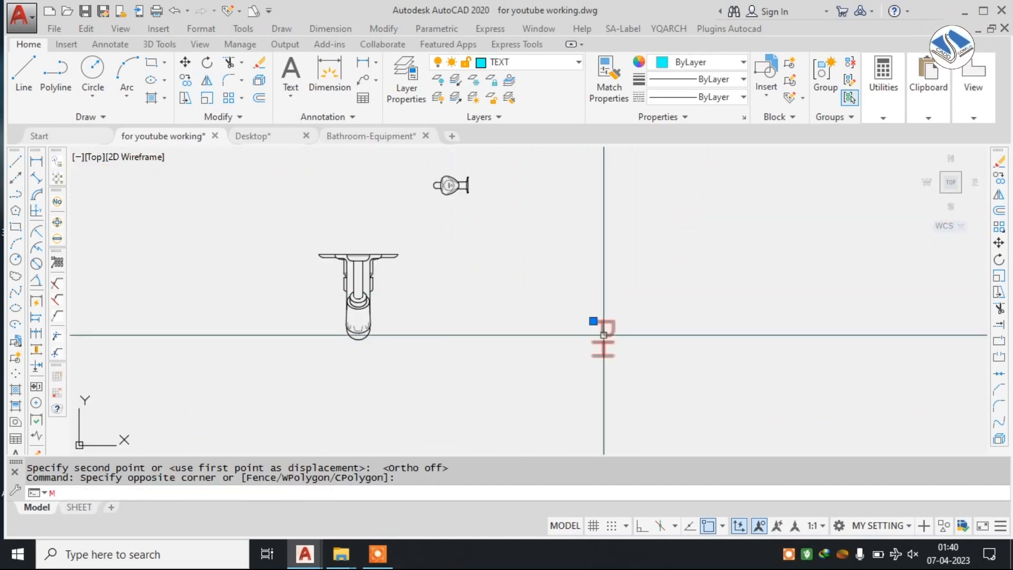
key("space")
left_click(603, 336)
scroll(724, 254, "down", 7)
scroll(380, 258, "up", 5)
scroll(411, 217, "up", 4)
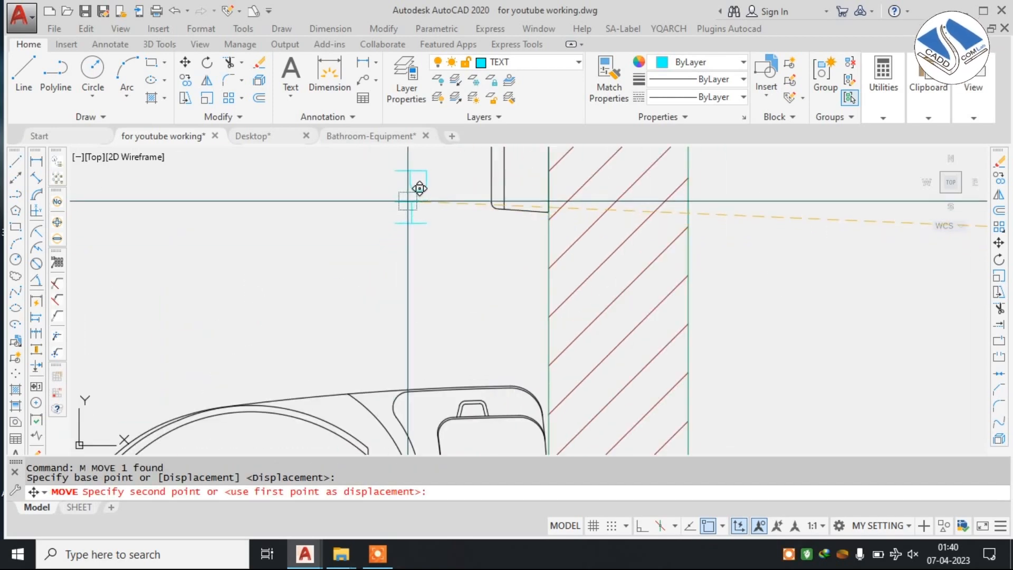
middle_click_drag(412, 189, 442, 254)
left_click(472, 220)
key("Escape")
Copy the F.D. label from below the floor drain to the room side of the paper holder.
scroll(562, 222, "down", 4)
scroll(561, 221, "down", 3)
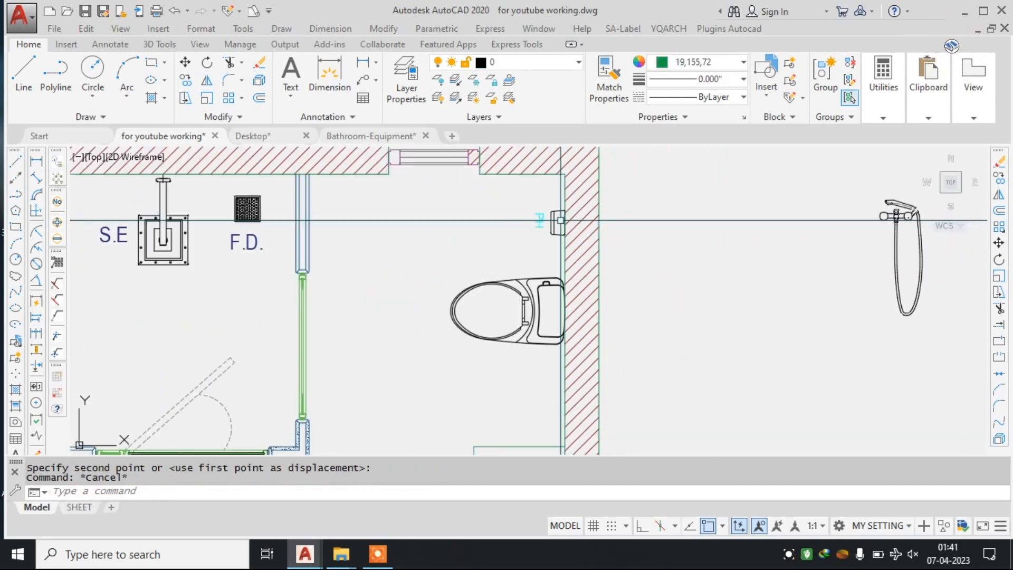
scroll(128, 264, "up", 4)
middle_click_drag(128, 264, 363, 264)
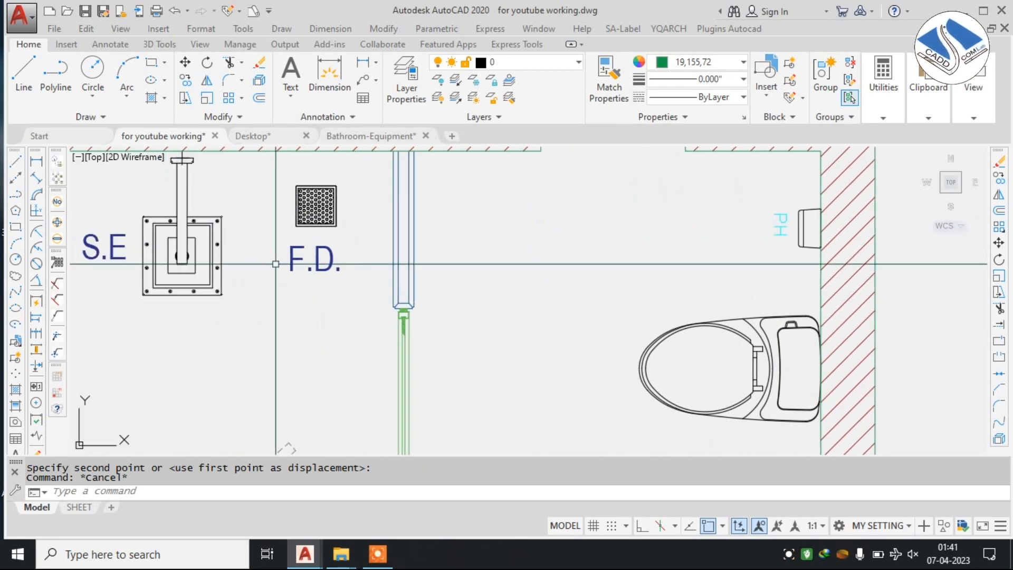
left_click(326, 261)
left_click(292, 271)
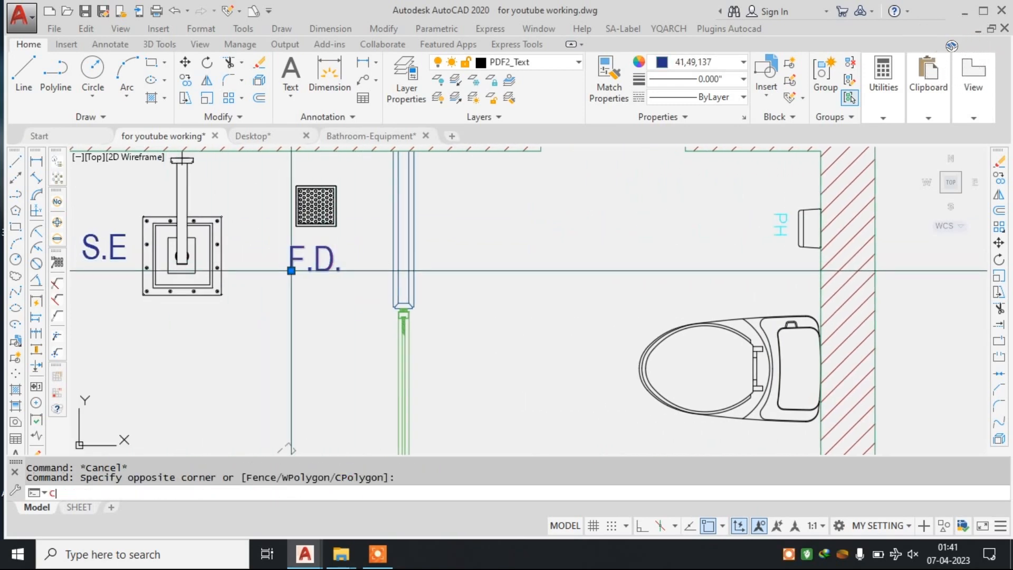
type("co")
key("Return")
left_click(291, 271)
scroll(728, 298, "up", 3)
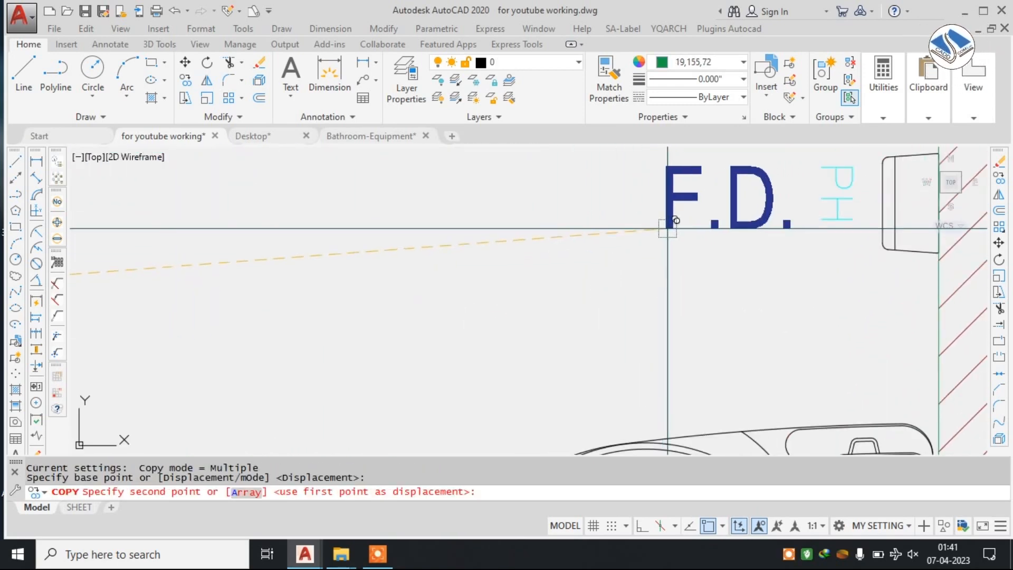
middle_click_drag(662, 233, 384, 294)
left_click(453, 296)
key("Escape")
Move the rotated cyan PH label to the left, clear of the copied F.D. label.
left_click(578, 231)
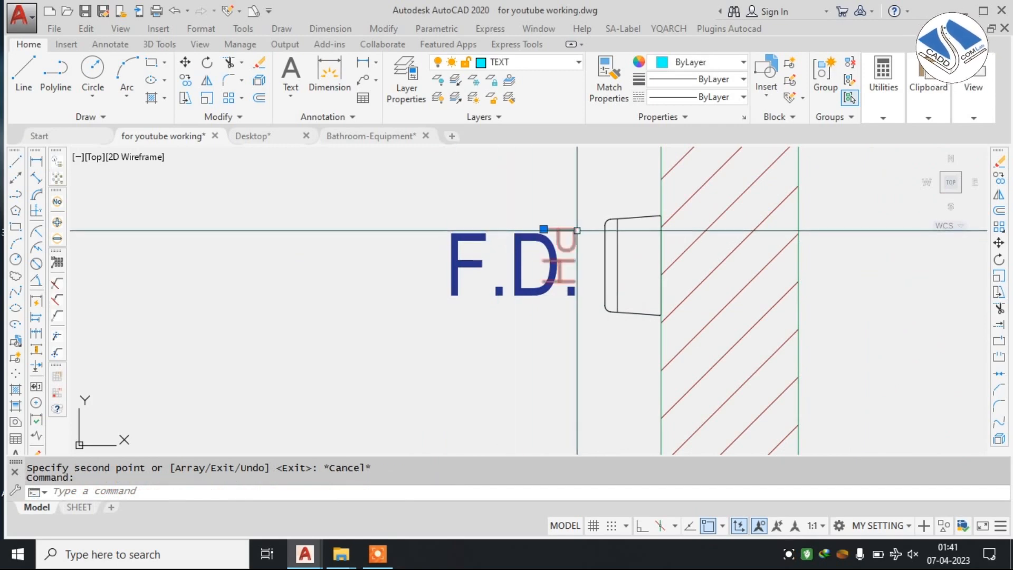
type("m")
key("Return")
left_click(574, 230)
left_click(345, 237)
key("Escape")
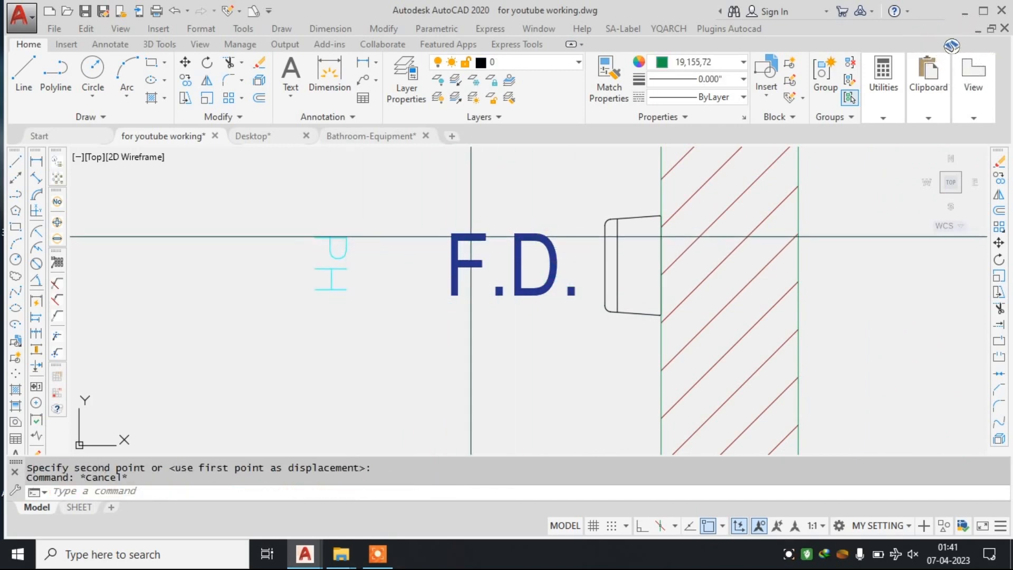
key("Escape")
Change the copied F.D. label beside the paper holder to read PH, dismissing the low-battery notice.
left_click(542, 236)
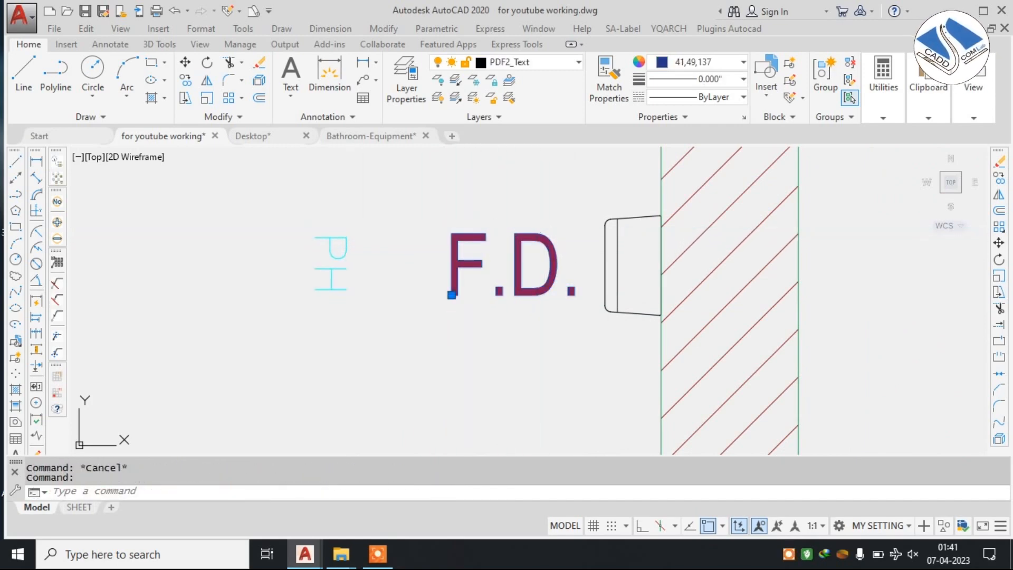
double_click(534, 233)
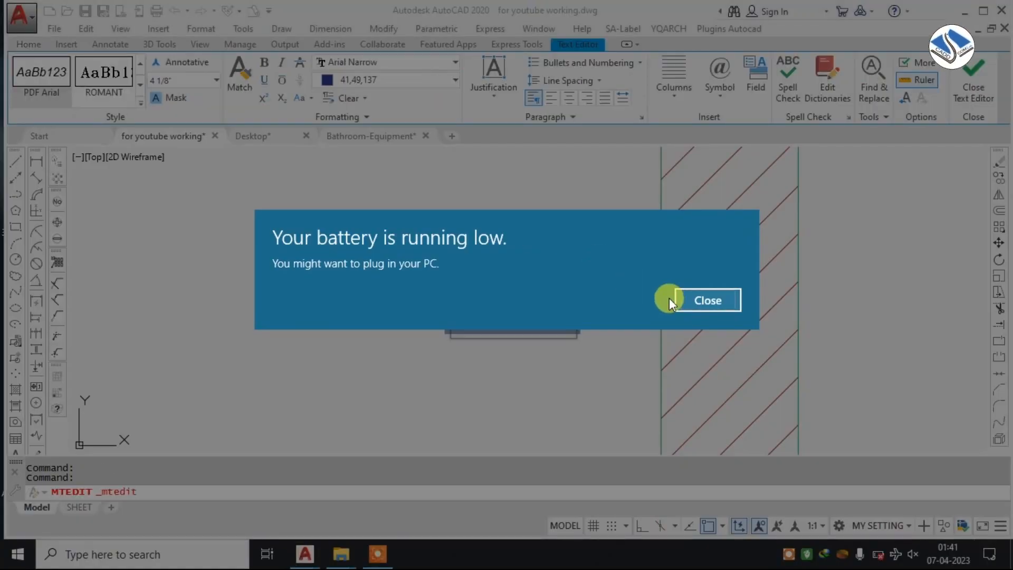
left_click(708, 300)
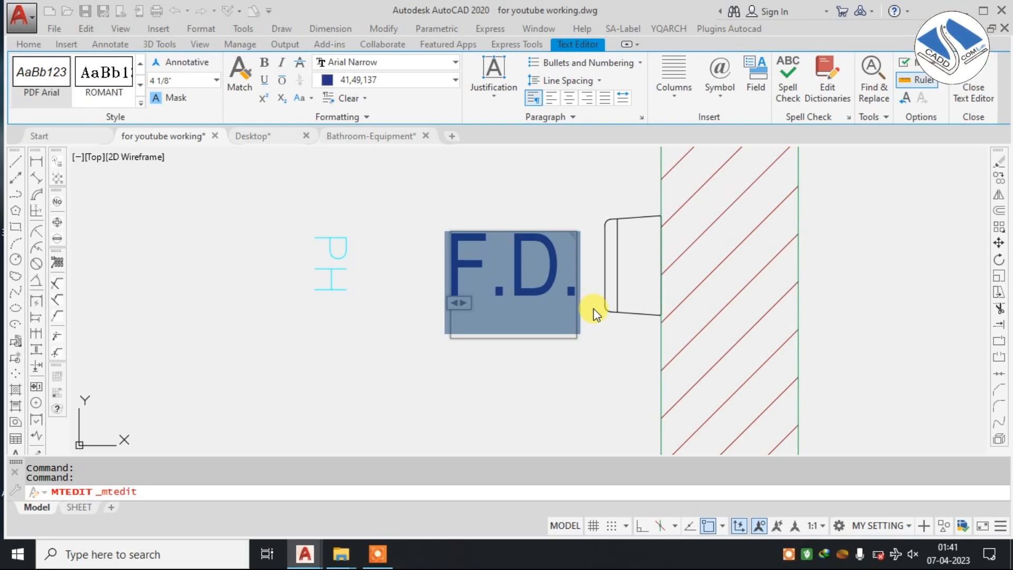
type("PH")
left_click(578, 274)
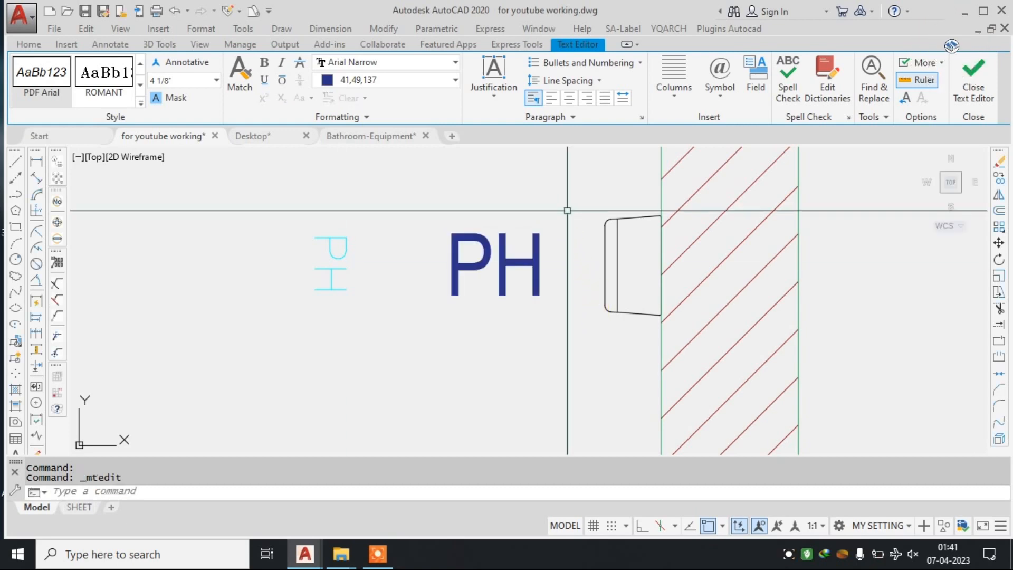